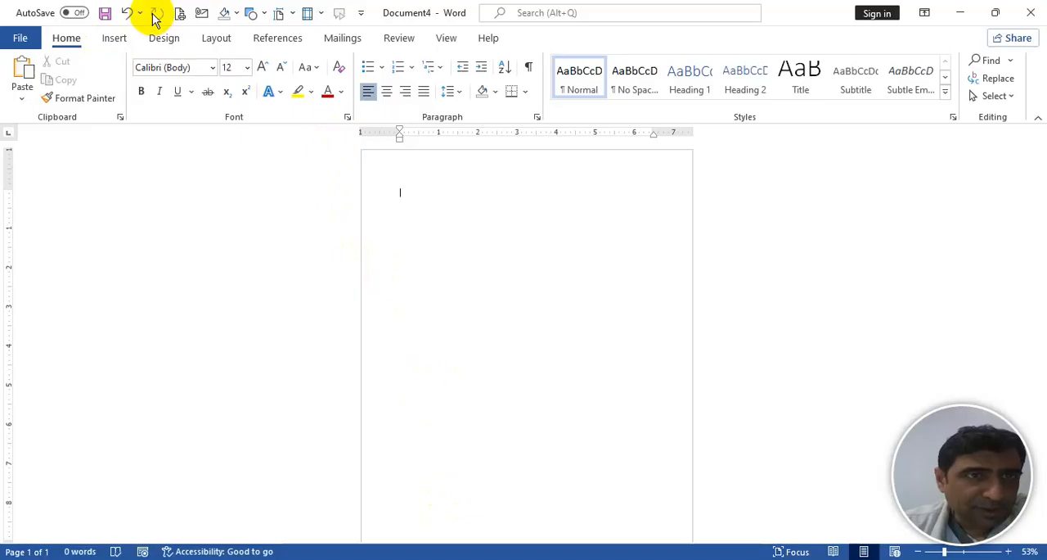
# - Remove all commands after Redo from the Quick Access Toolbar, including Print Preview and Print, Email and Shading
pyautogui.rightClick(180, 15)
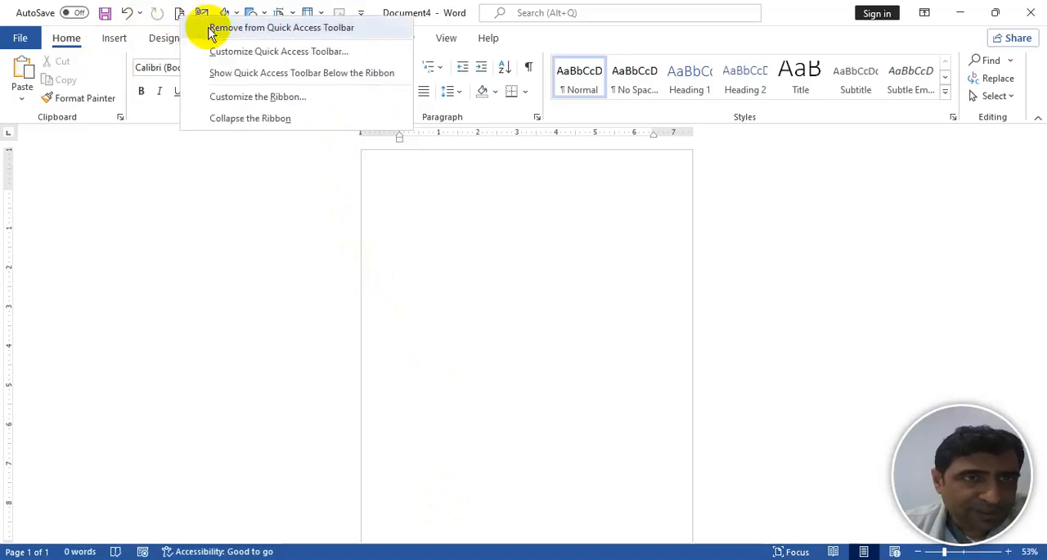
pyautogui.click(225, 29)
pyautogui.rightClick(181, 16)
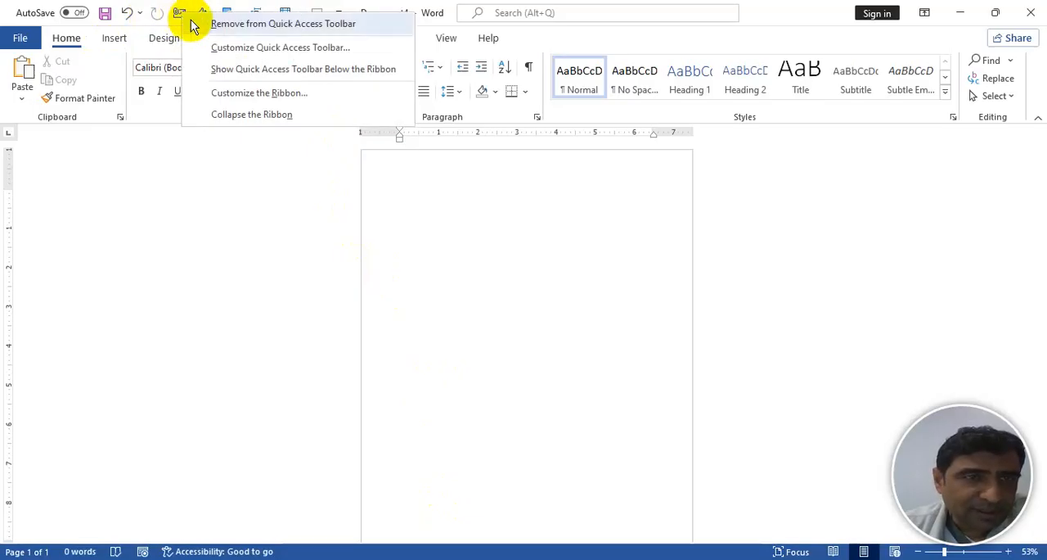
pyautogui.click(215, 24)
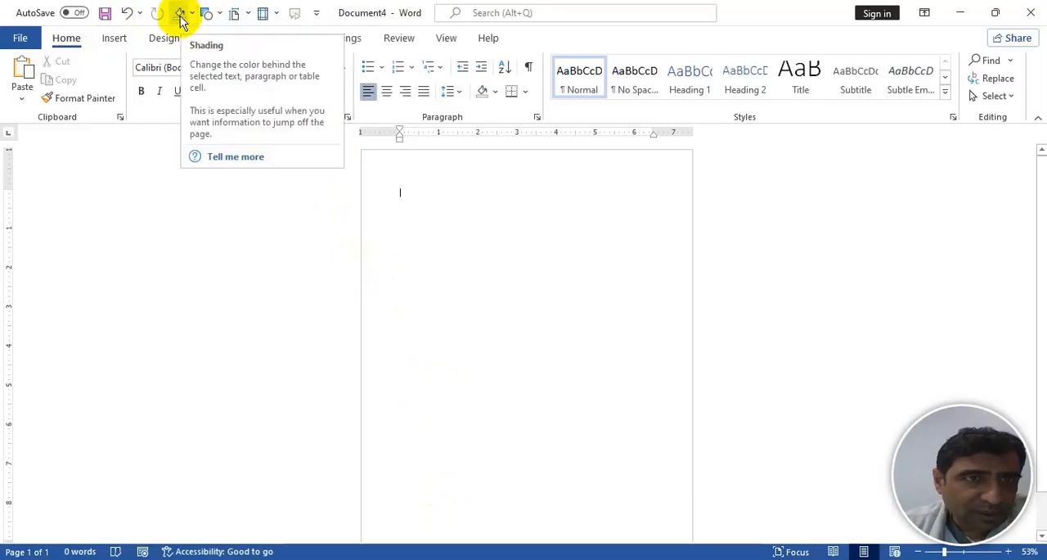
pyautogui.rightClick(182, 18)
pyautogui.click(223, 28)
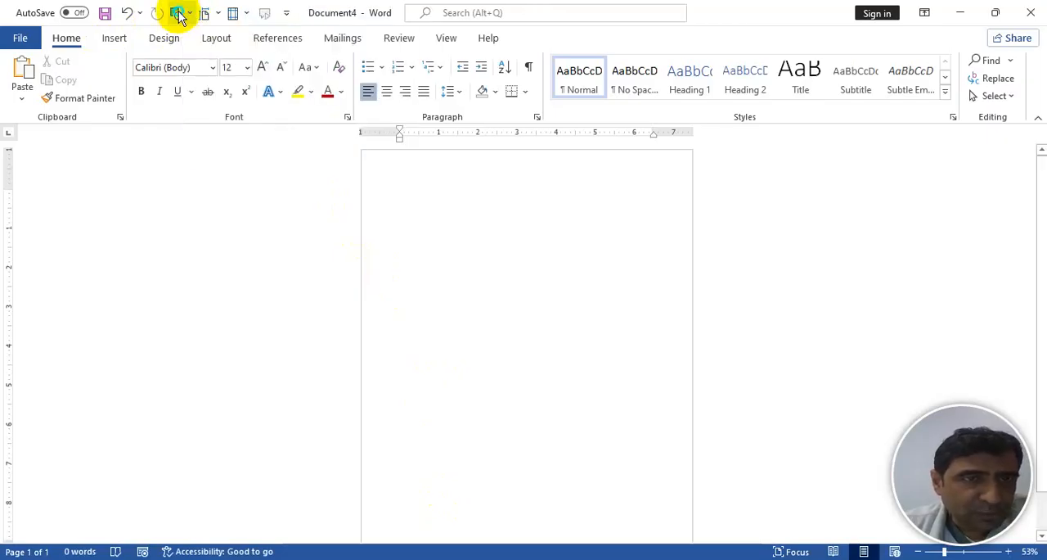
pyautogui.rightClick(180, 17)
pyautogui.click(215, 29)
pyautogui.rightClick(177, 14)
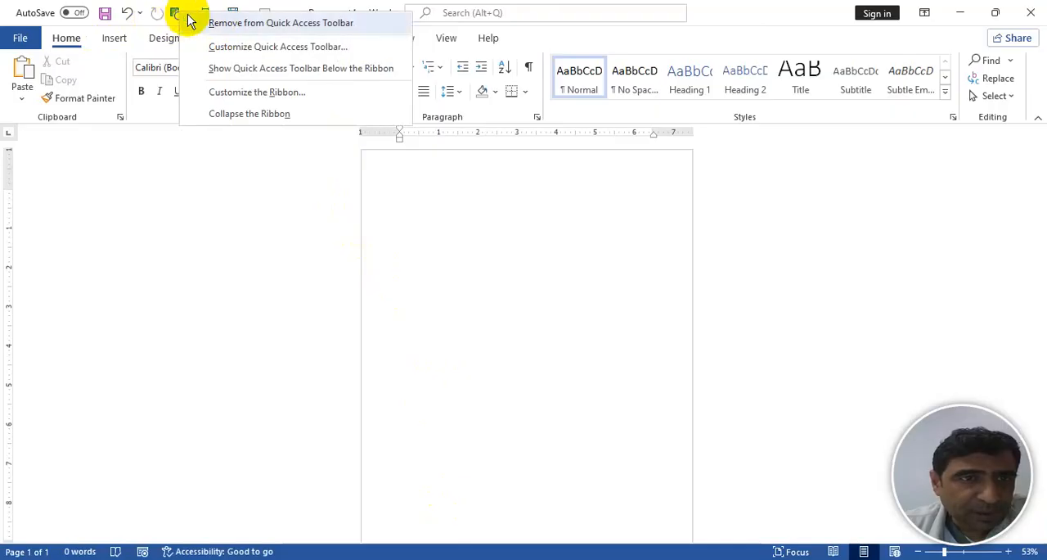
pyautogui.click(211, 22)
pyautogui.rightClick(179, 14)
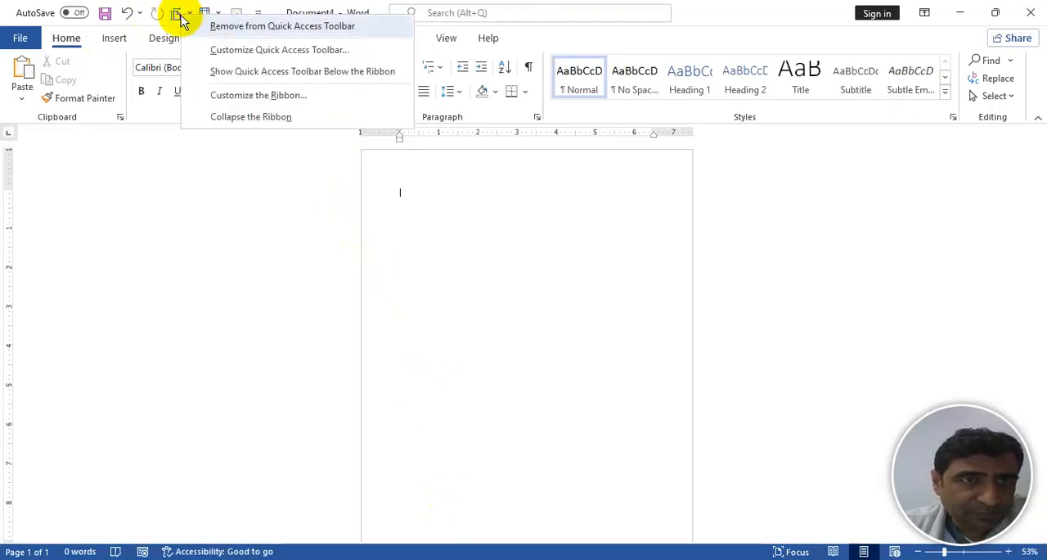
pyautogui.click(220, 25)
pyautogui.rightClick(180, 13)
pyautogui.click(213, 25)
pyautogui.rightClick(185, 15)
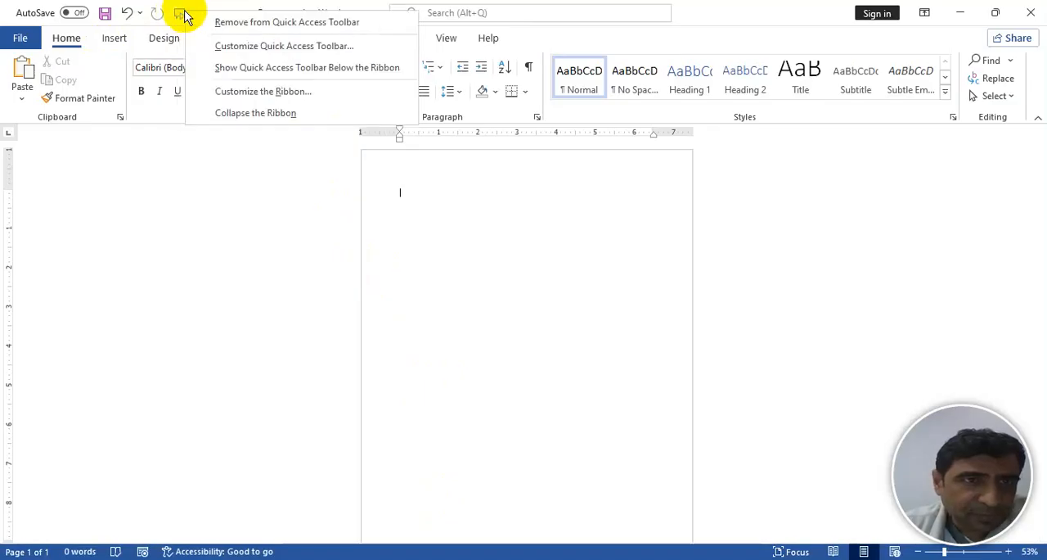
pyautogui.click(224, 24)
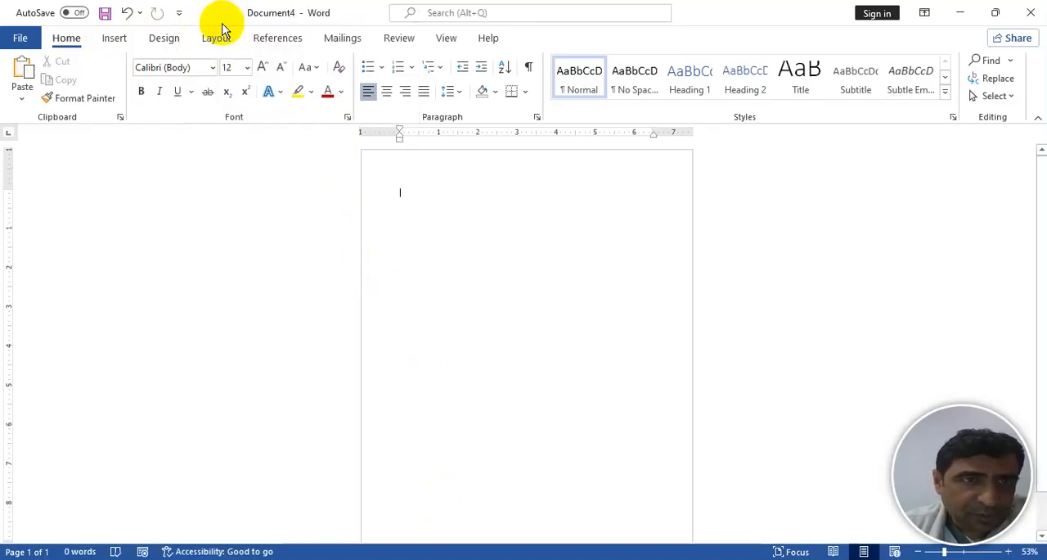
# - Add Print Preview and Print to the Quick Access Toolbar, and try it by viewing the print page and returning to the document
pyautogui.click(181, 17)
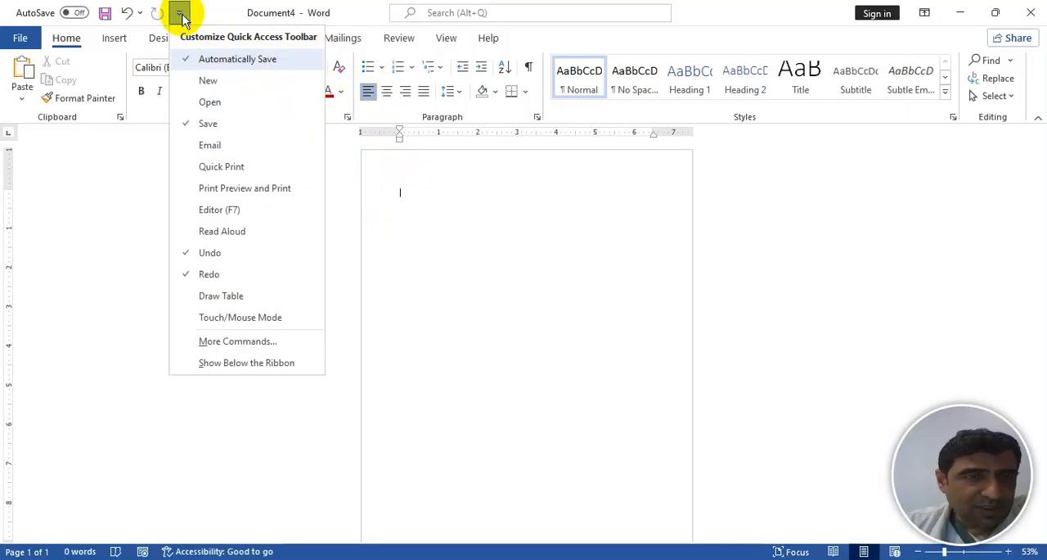
pyautogui.click(224, 193)
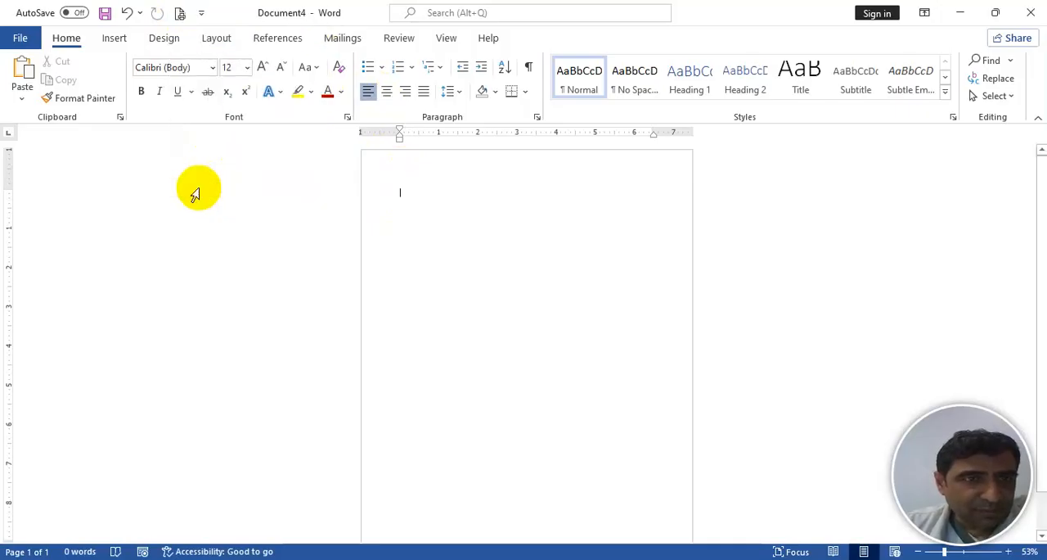
pyautogui.click(181, 19)
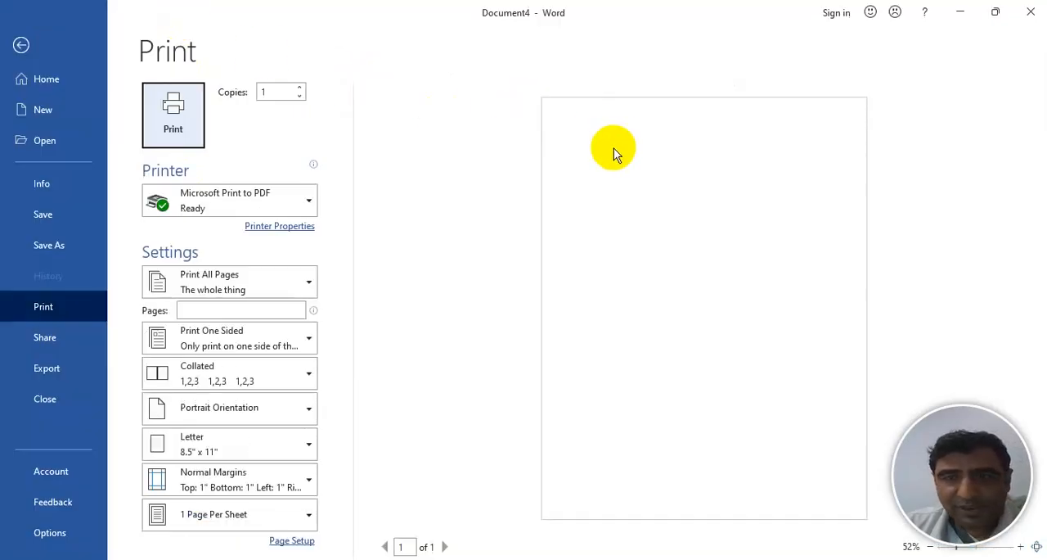
pyautogui.click(21, 48)
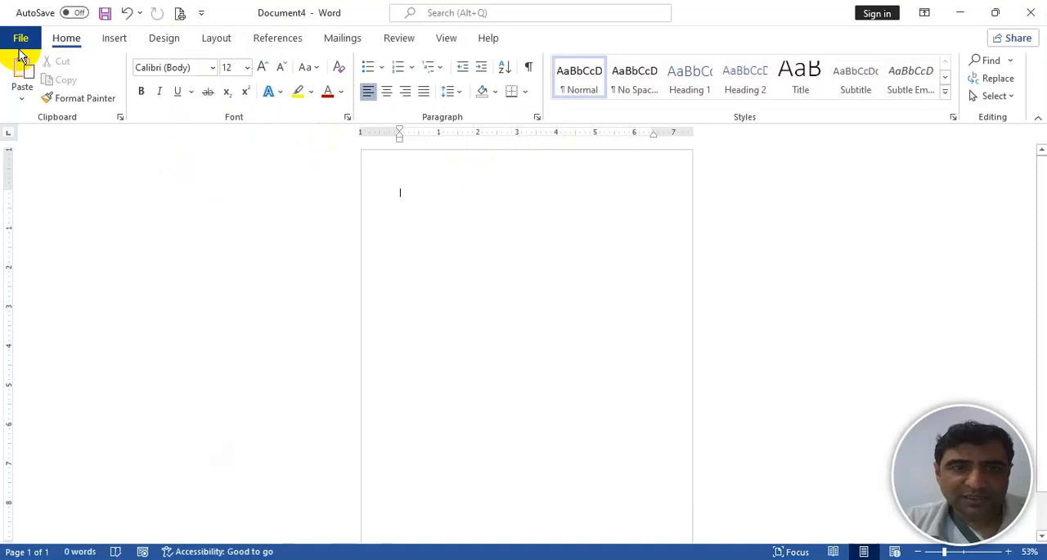
pyautogui.click(21, 41)
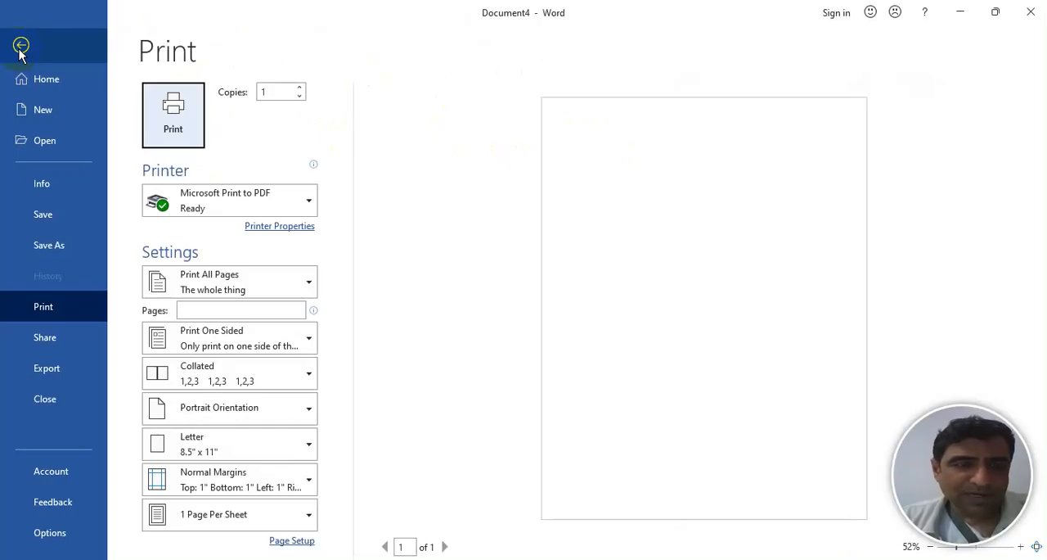
pyautogui.click(21, 46)
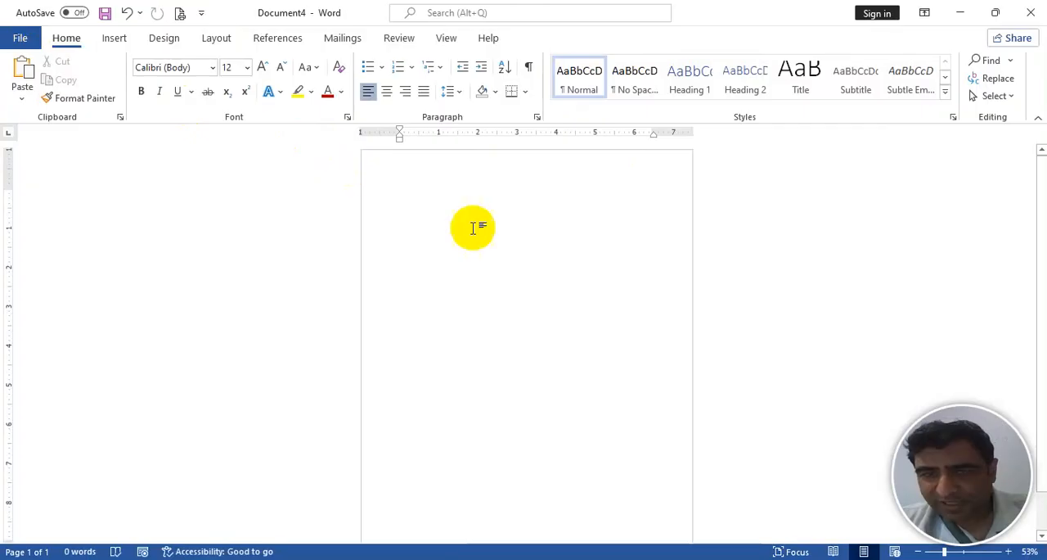
# - Add the Email and Draw Table commands to the Quick Access Toolbar
pyautogui.click(956, 553)
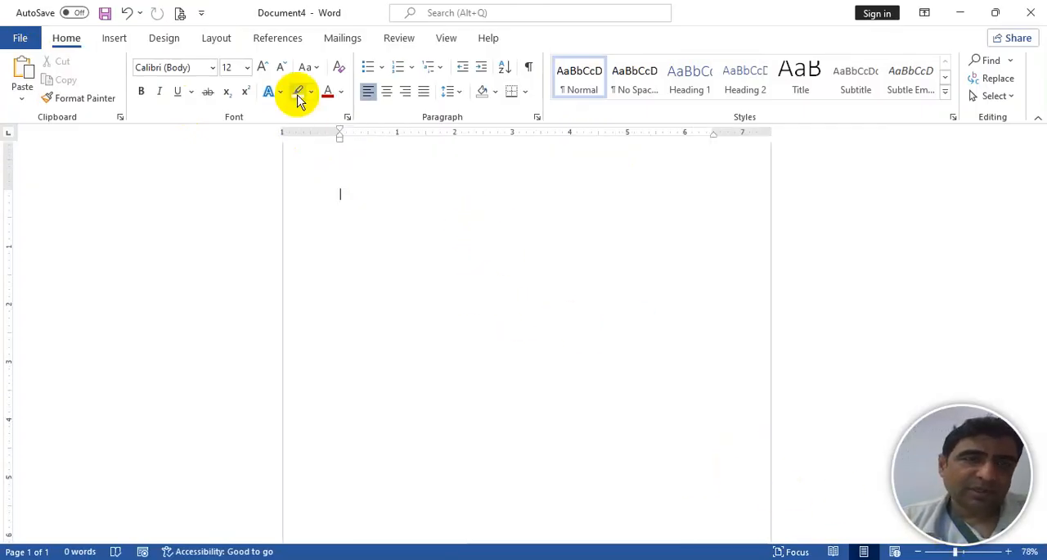
pyautogui.click(203, 13)
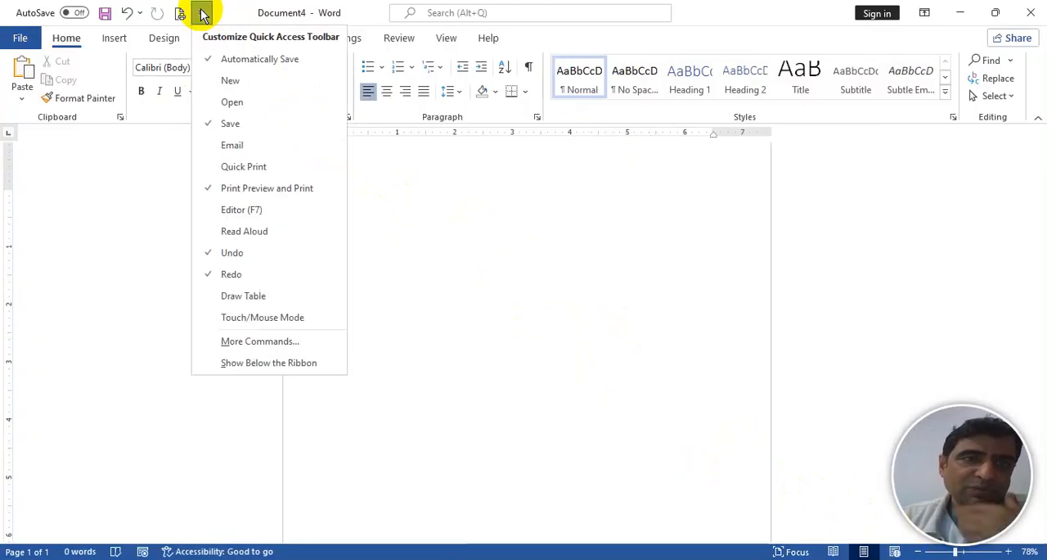
pyautogui.click(236, 145)
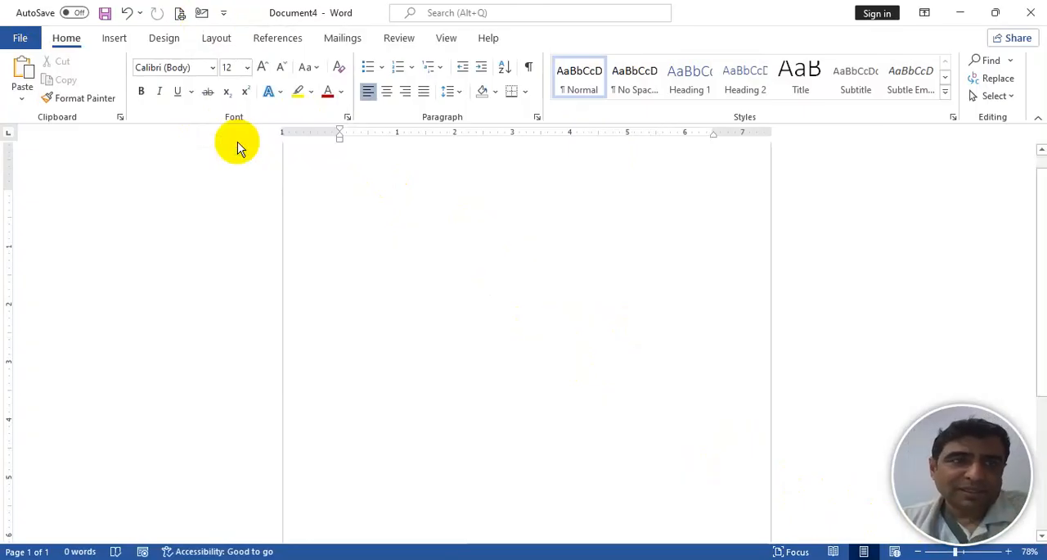
pyautogui.click(223, 13)
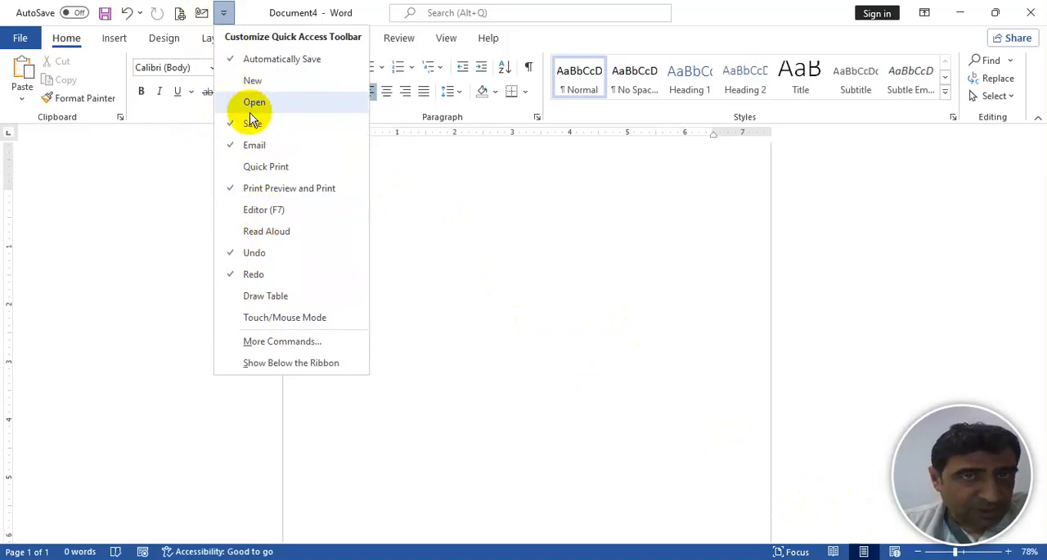
pyautogui.click(255, 299)
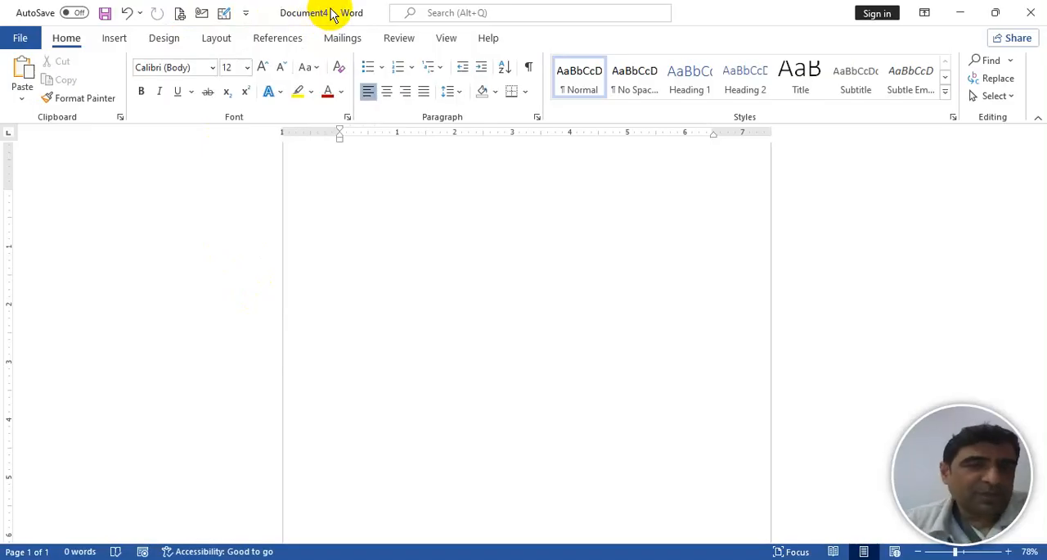
# - Start saving the document and choose the Berkeley Templates folder in Documents as its location
pyautogui.hotkey('ctrl', 's')
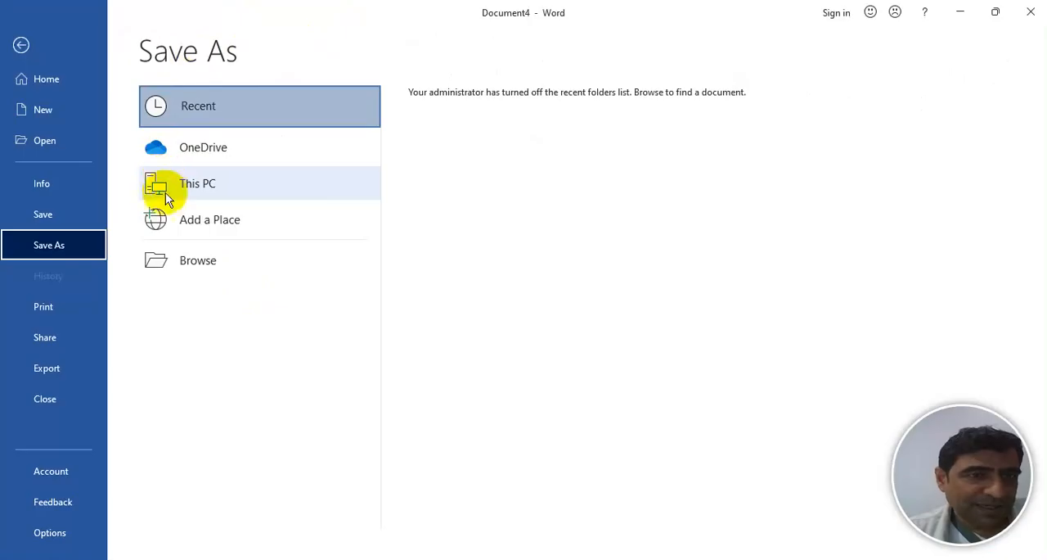
pyautogui.click(201, 263)
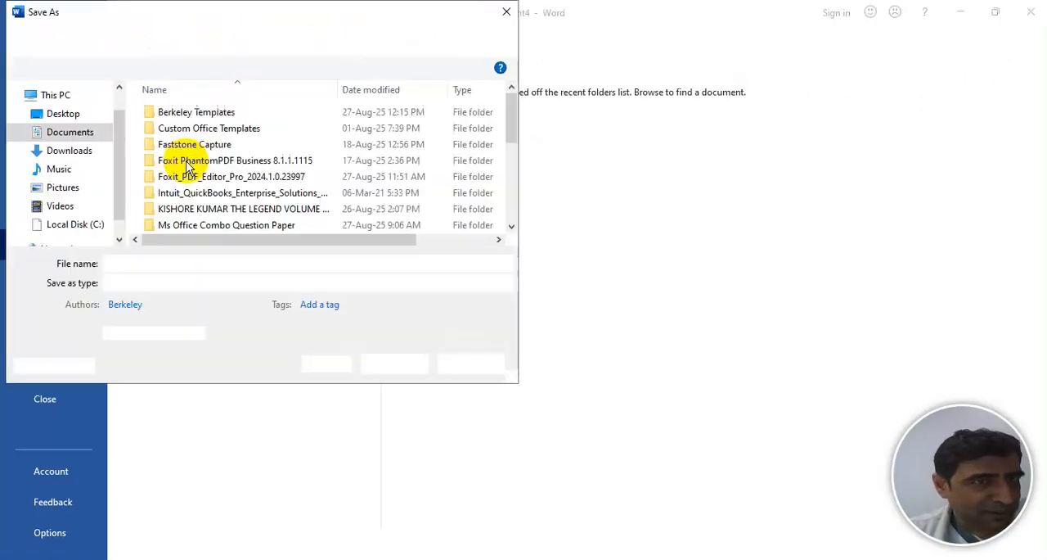
pyautogui.doubleClick(215, 115)
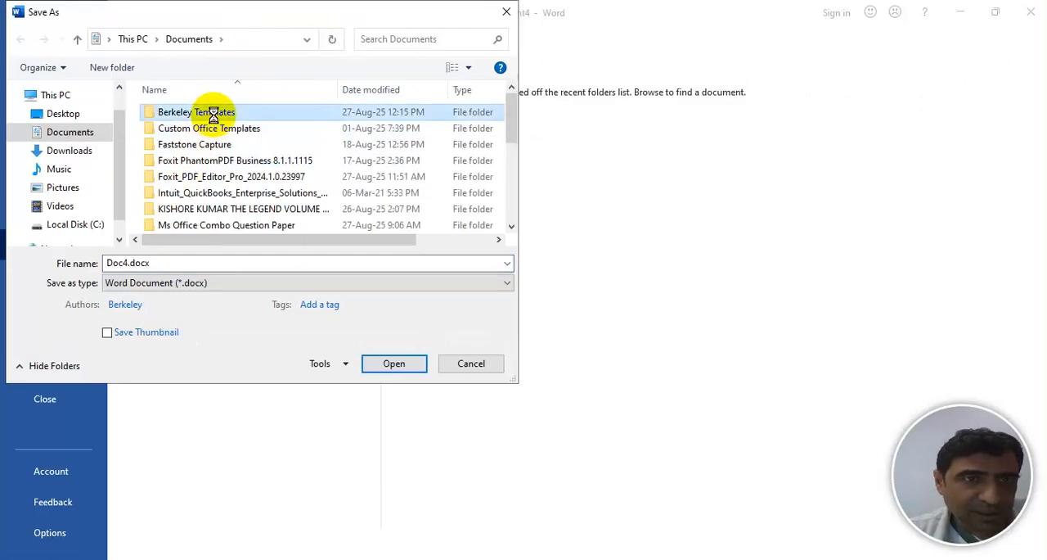
# - Name the file Lesson No. 1 MS Word and save it as a Word Document (*.docx)
pyautogui.click(155, 264)
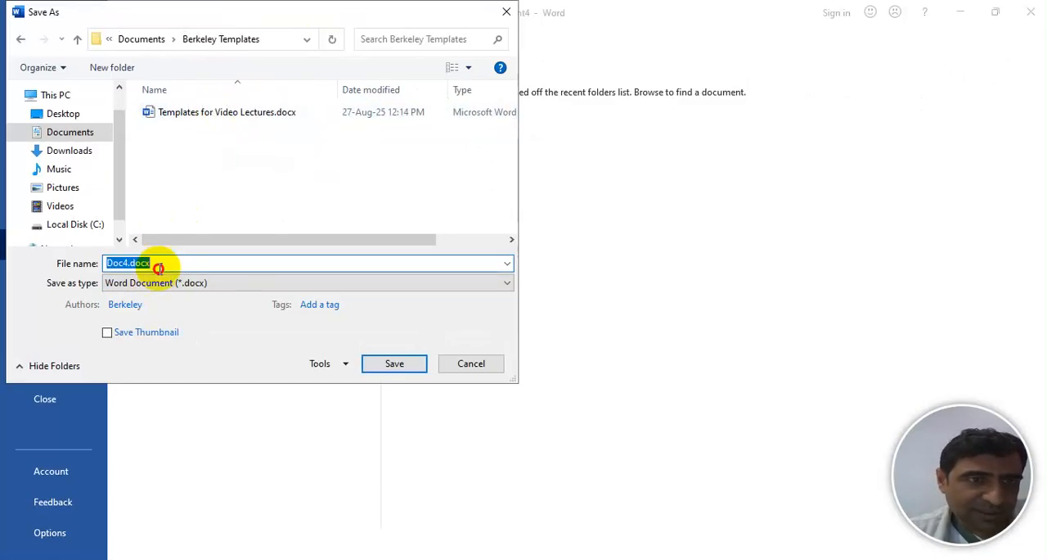
pyautogui.press('BackSpace')
pyautogui.write('B')
pyautogui.press('BackSpace')
pyautogui.click(157, 276)
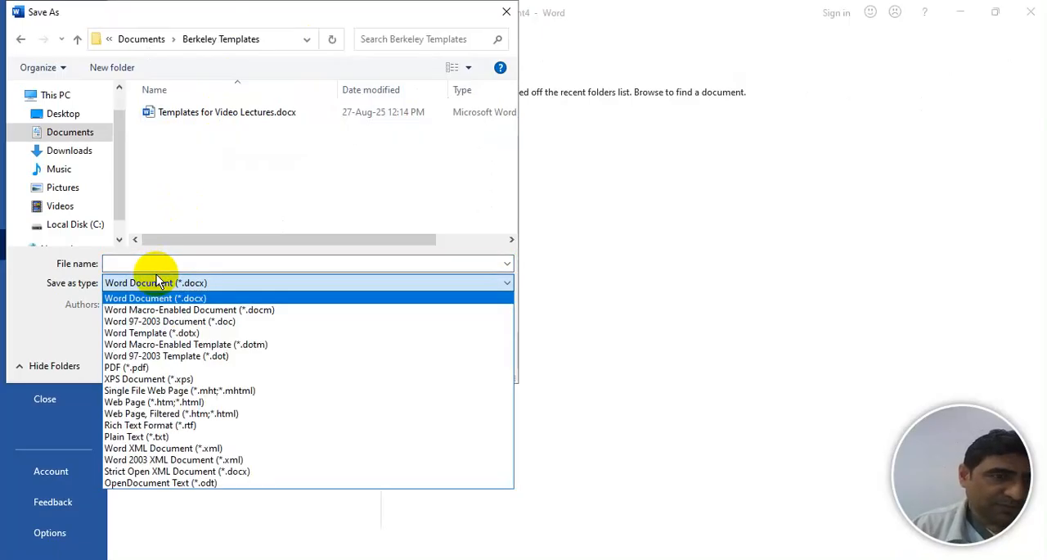
pyautogui.click(134, 258)
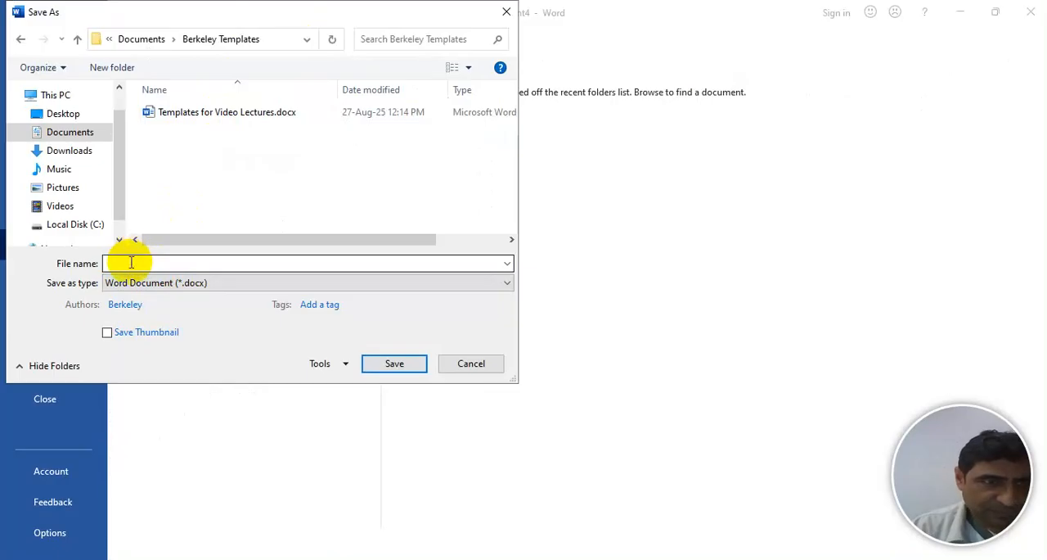
pyautogui.click(130, 263)
pyautogui.write('Lesson No')
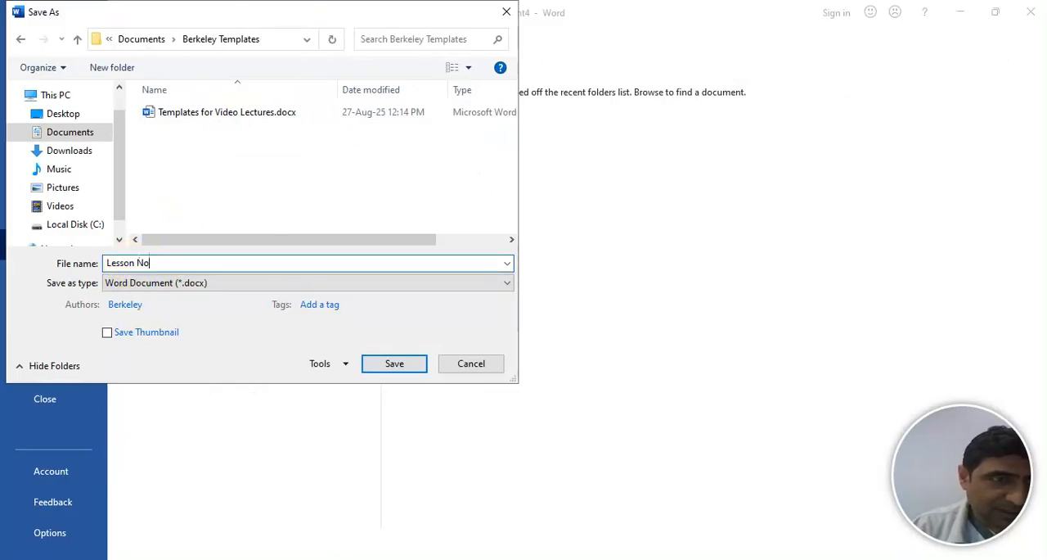
pyautogui.write('. 1 MS Word')
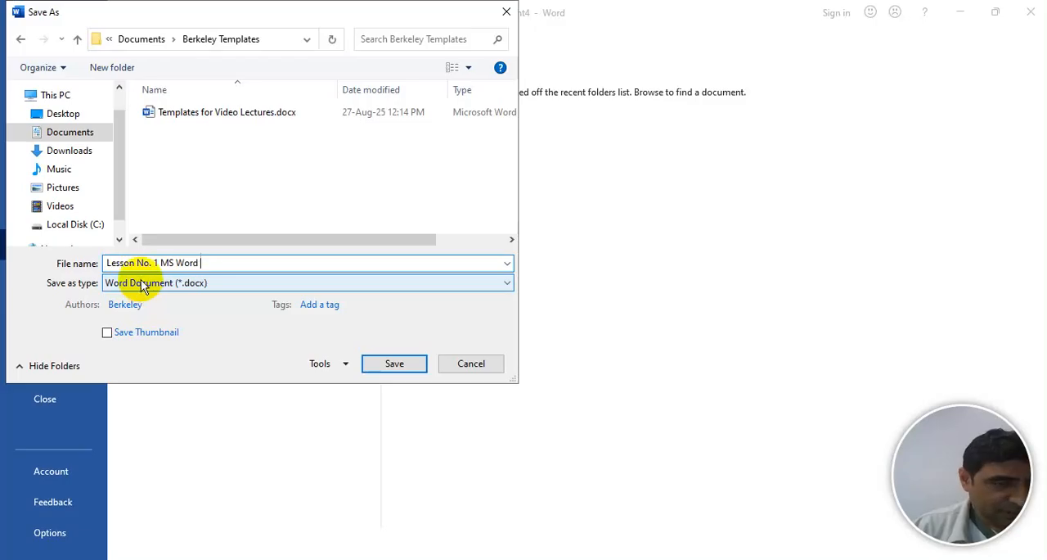
pyautogui.click(393, 363)
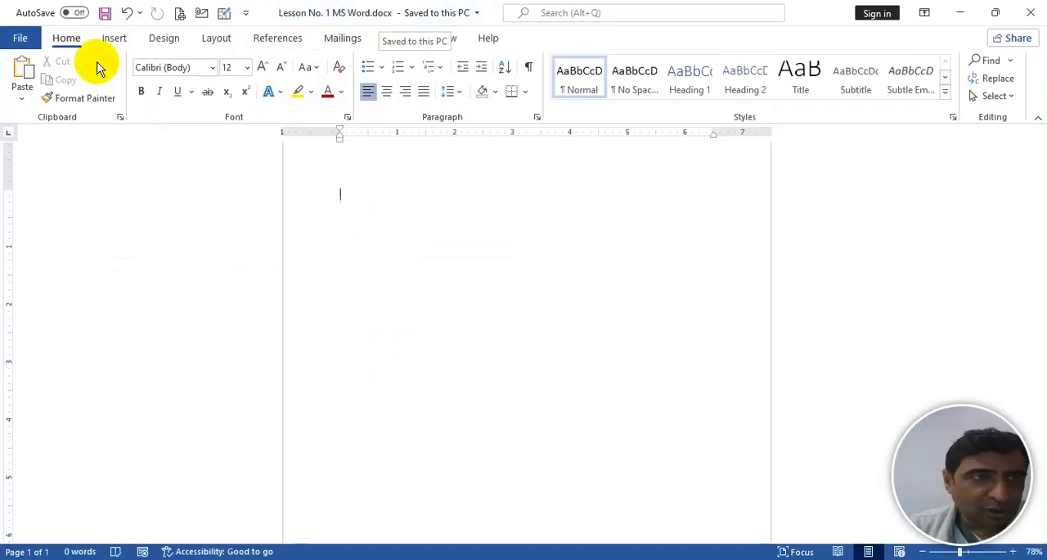
# - Create a new blank document and close it again, returning to the saved lesson document
pyautogui.click(21, 39)
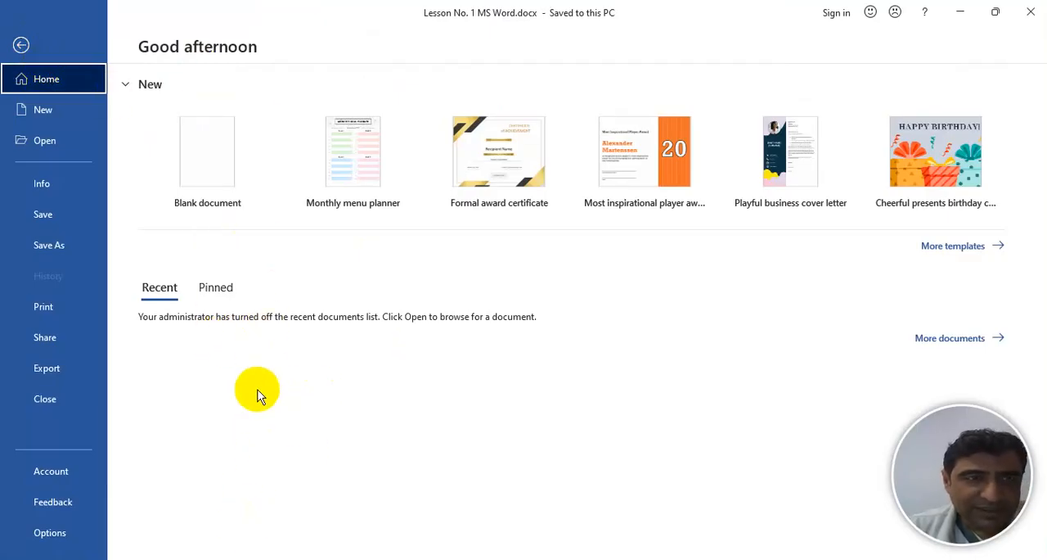
pyautogui.click(38, 108)
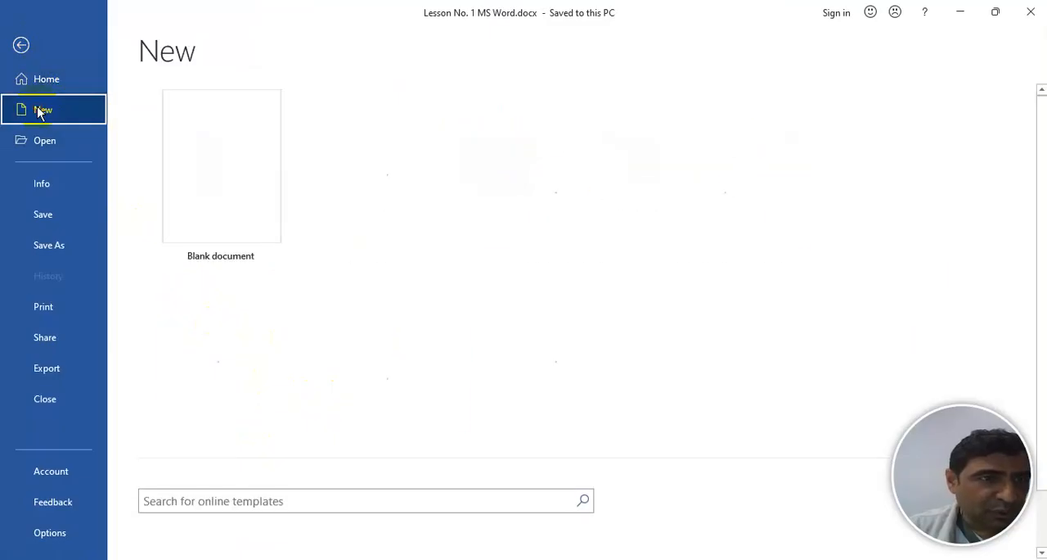
pyautogui.click(227, 156)
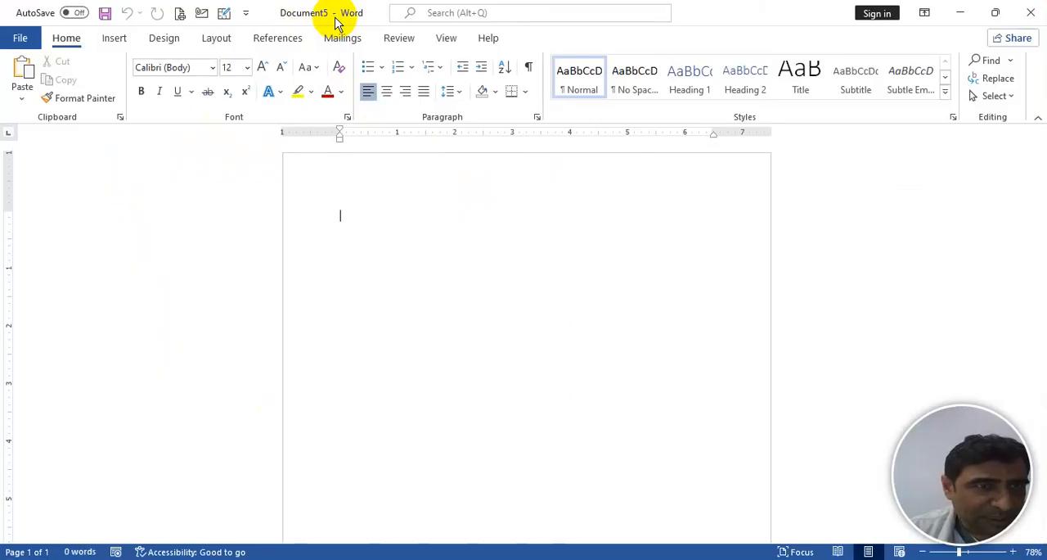
pyautogui.click(20, 39)
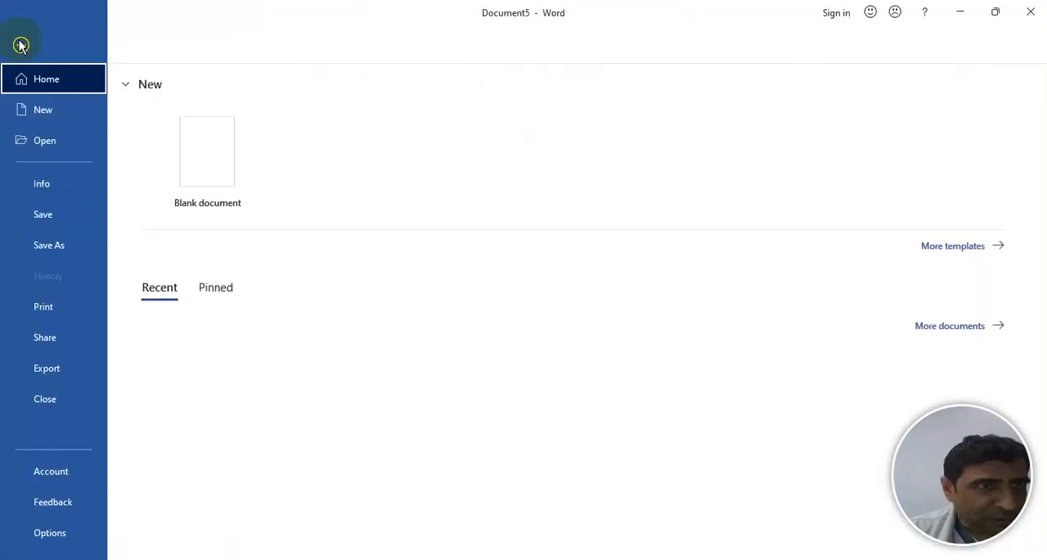
pyautogui.click(44, 401)
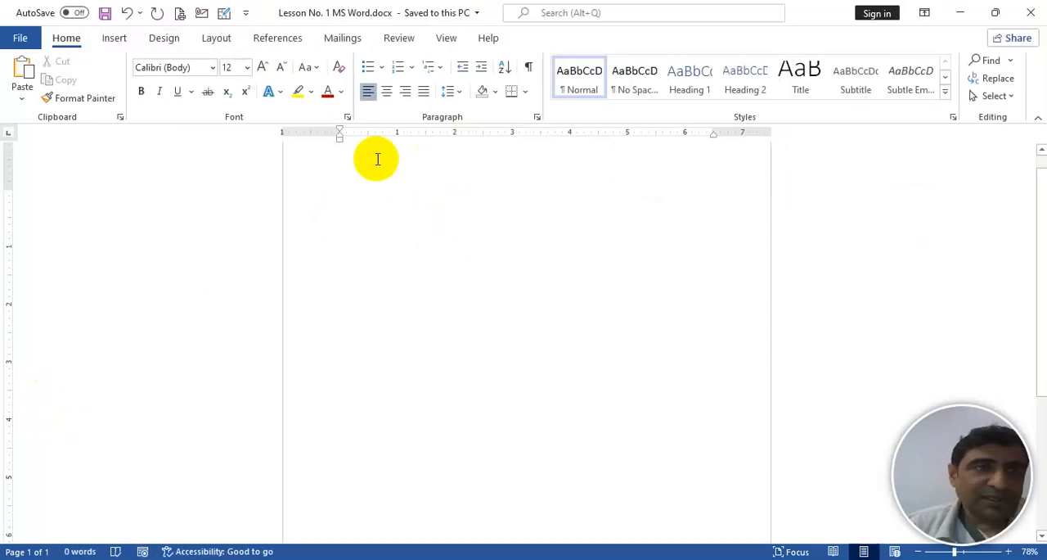
# - Browse the online Letters templates for new documents and return to the template overview
pyautogui.click(18, 41)
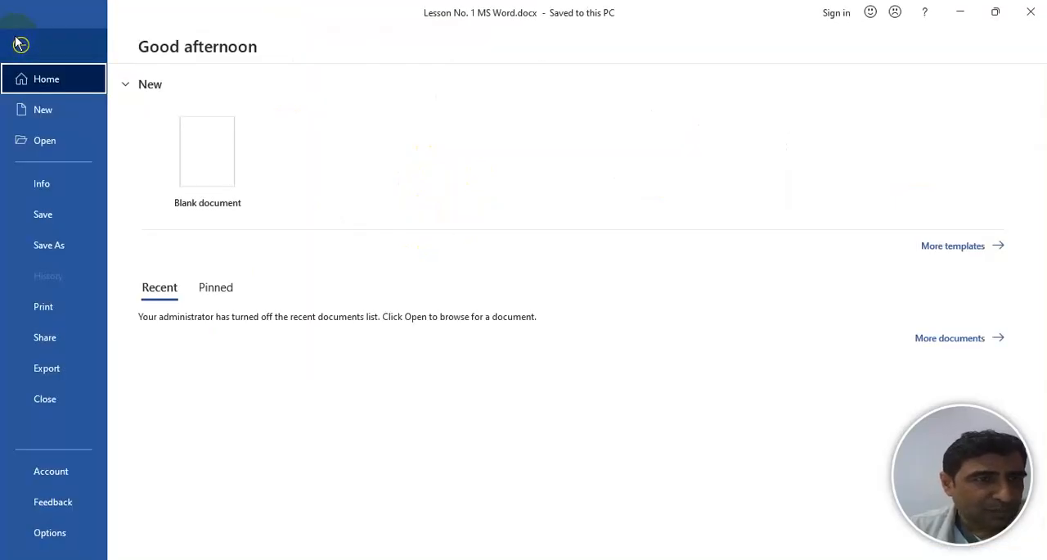
pyautogui.click(32, 109)
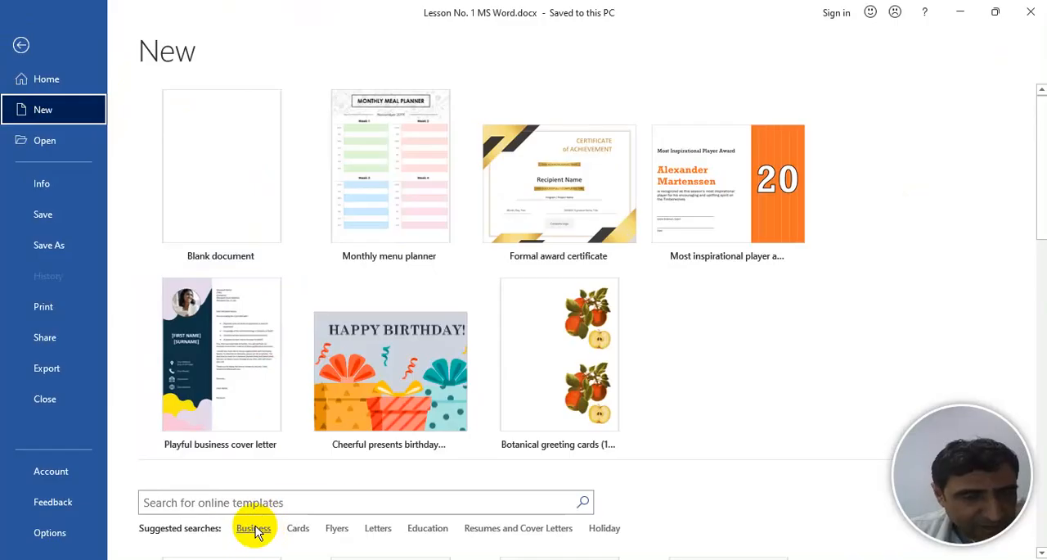
pyautogui.click(378, 529)
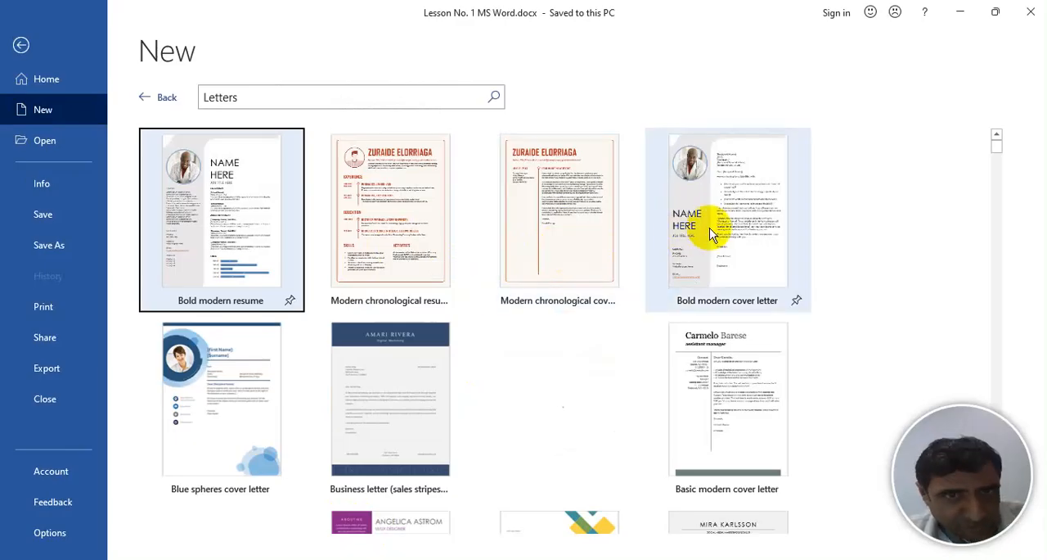
pyautogui.moveTo(998, 159); pyautogui.dragTo(1003, 187)
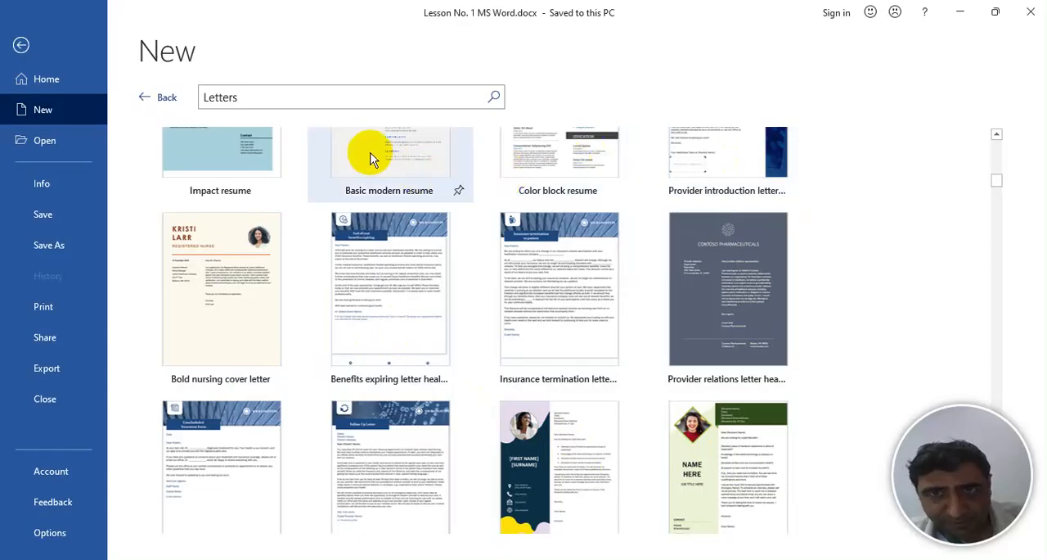
pyautogui.click(162, 98)
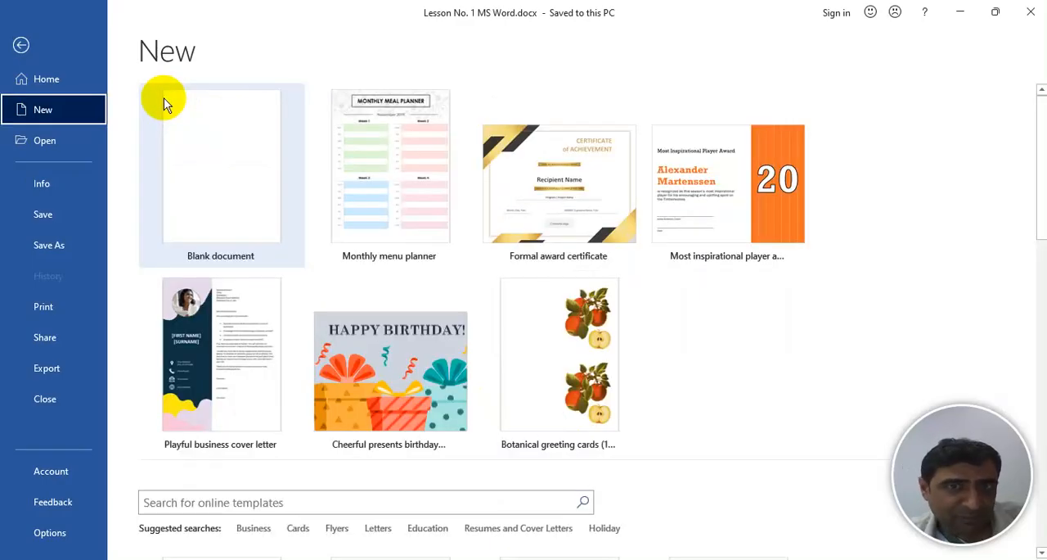
# - Create a new document from the Summer party flyer template in the Flyers category
pyautogui.click(337, 528)
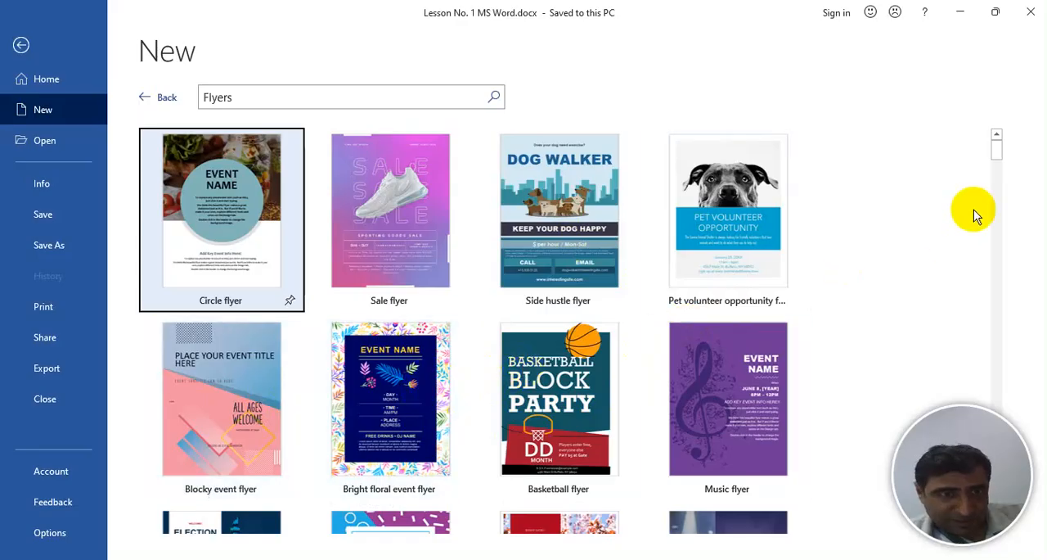
pyautogui.click(996, 156)
pyautogui.moveTo(996, 155); pyautogui.dragTo(759, 264)
pyautogui.click(728, 249)
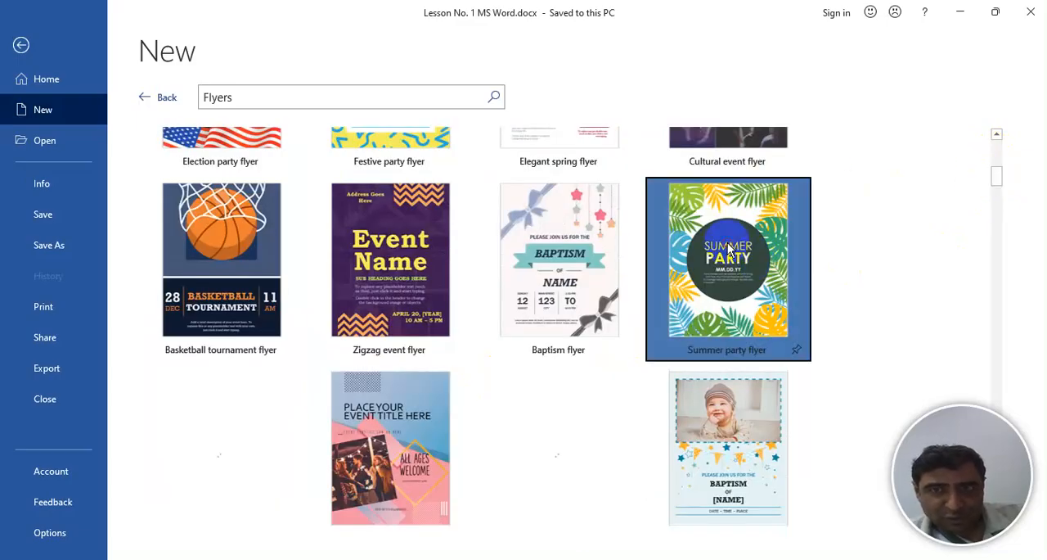
pyautogui.click(648, 247)
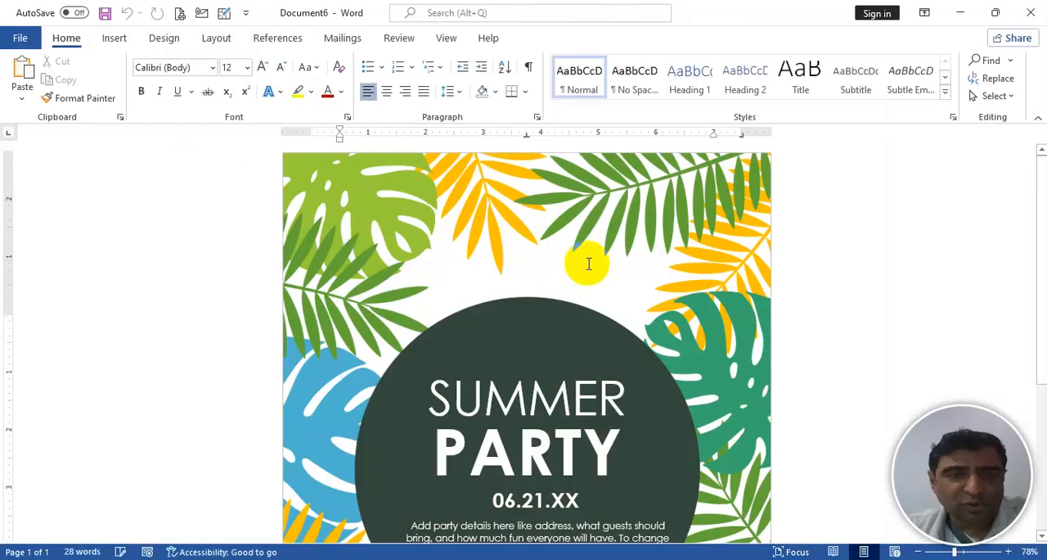
# - Replace the word SUMMER in the flyer's title with Winter
pyautogui.doubleClick(536, 397)
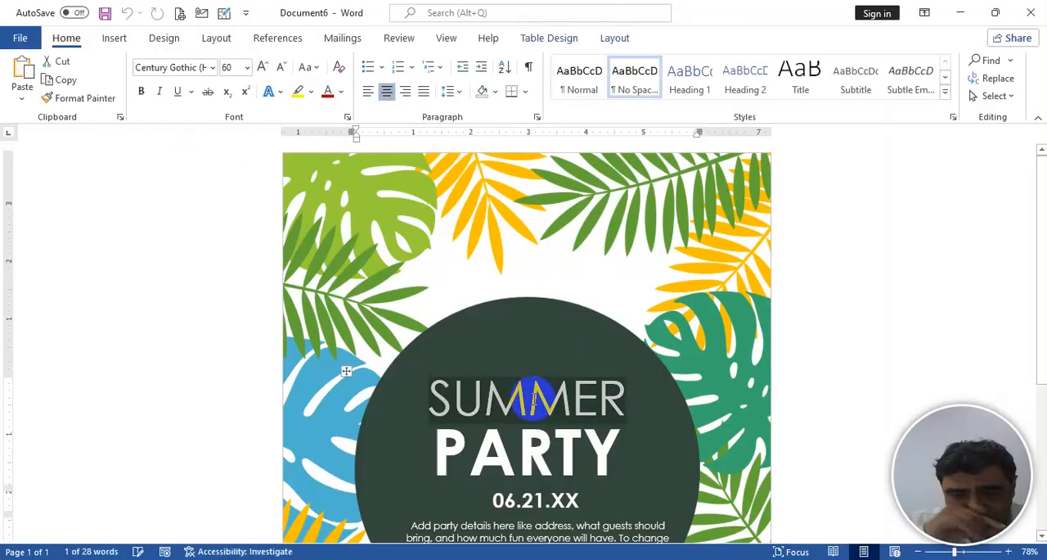
pyautogui.write('wind')
pyautogui.press('BackSpace')
pyautogui.press('BackSpace')
pyautogui.press('BackSpace')
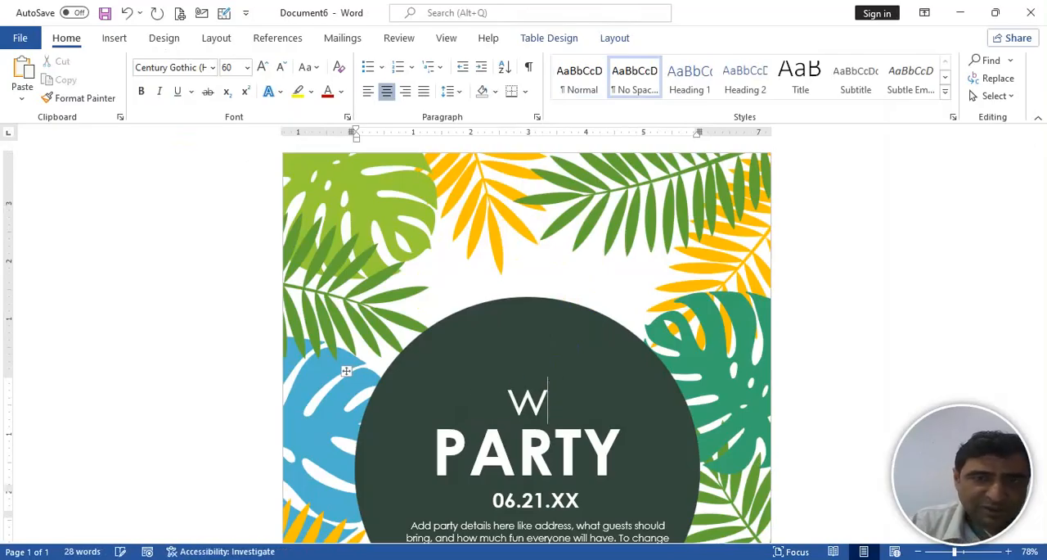
pyautogui.write('inter')
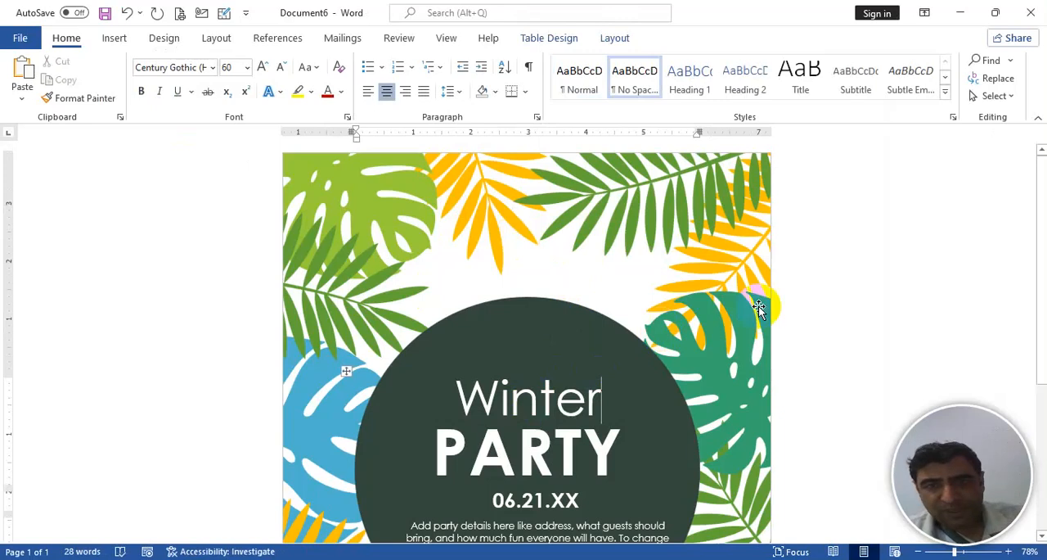
# - Replace the placeholder date below the flyer's title with September 24
pyautogui.click(566, 499)
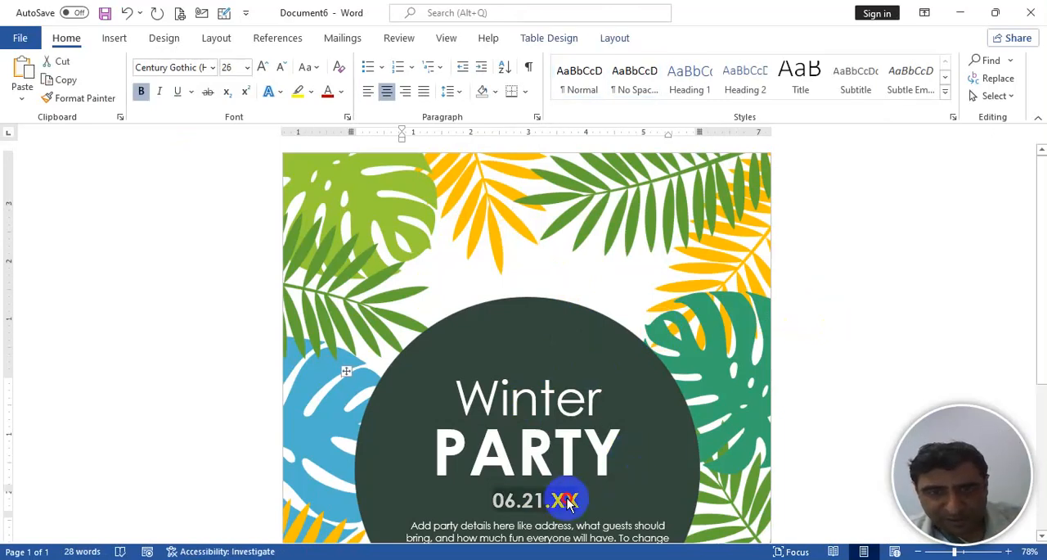
pyautogui.moveTo(566, 501); pyautogui.dragTo(495, 503)
pyautogui.write('s')
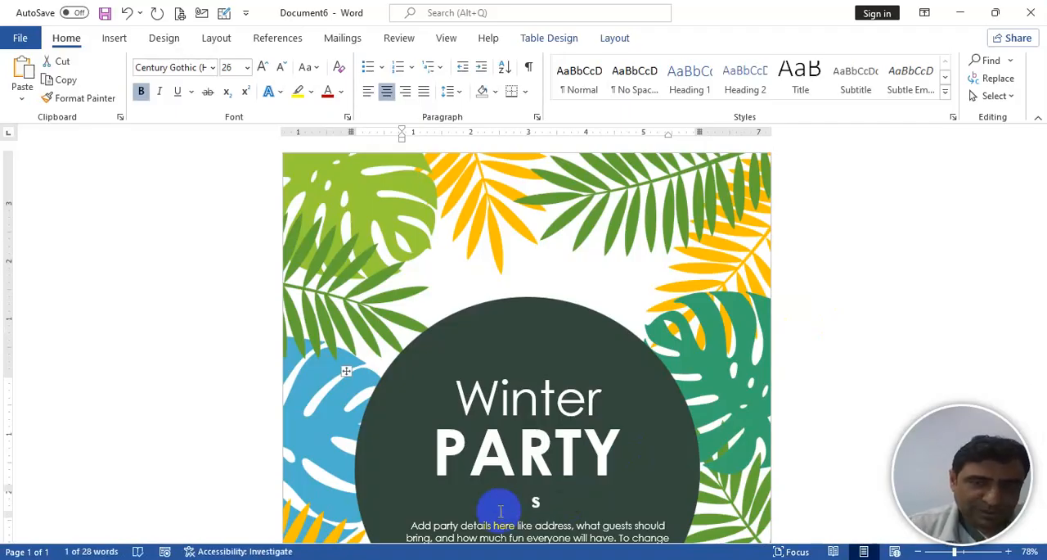
pyautogui.press('BackSpace')
pyautogui.write('ss')
pyautogui.press('BackSpace')
pyautogui.press('BackSpace')
pyautogui.write('Se')
pyautogui.press('BackSpace')
pyautogui.write('eptemb')
pyautogui.press('Return')
pyautogui.write('24')
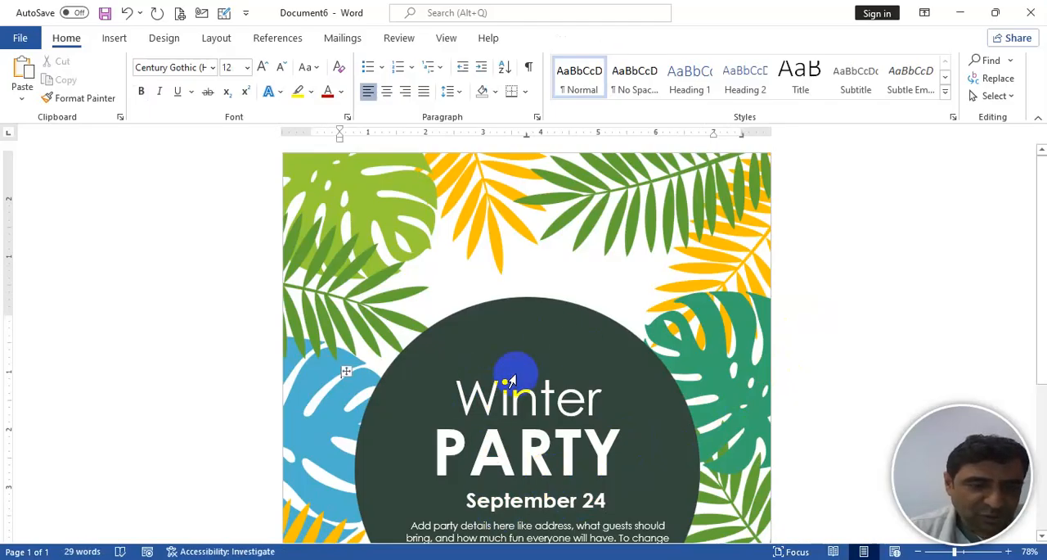
# - Start closing the flyer, cancel at the save prompt, and bring up the On-Screen Keyboard above the flyer's title
pyautogui.hotkey('ctrl', 'w')
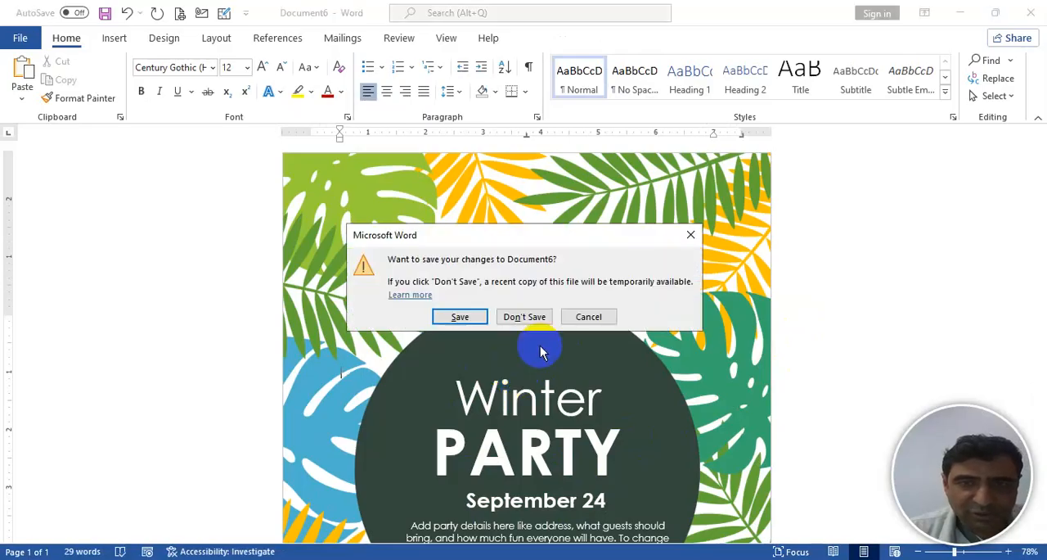
pyautogui.click(588, 314)
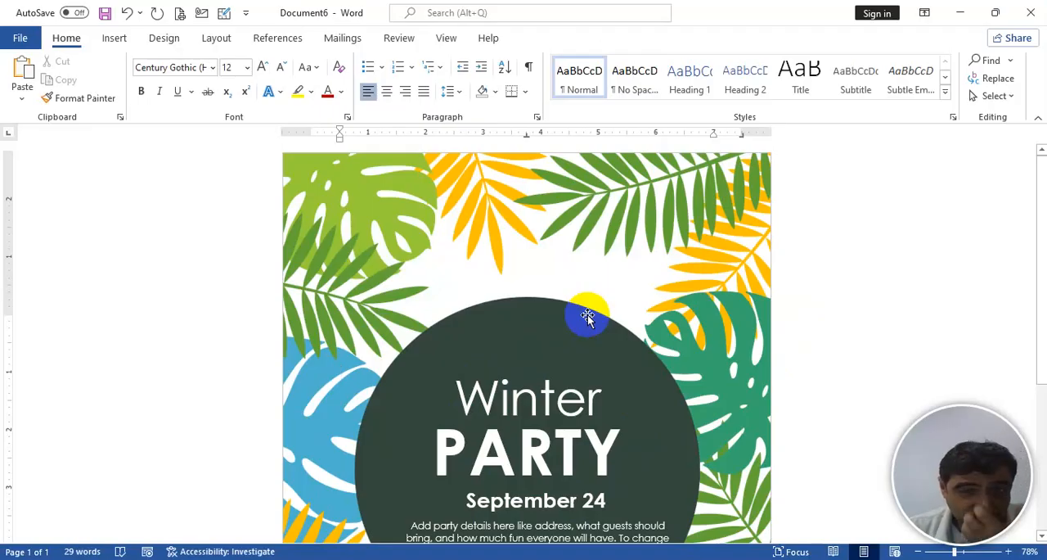
pyautogui.press('ctrl+super+o')
pyautogui.moveTo(601, 306); pyautogui.dragTo(523, 14)
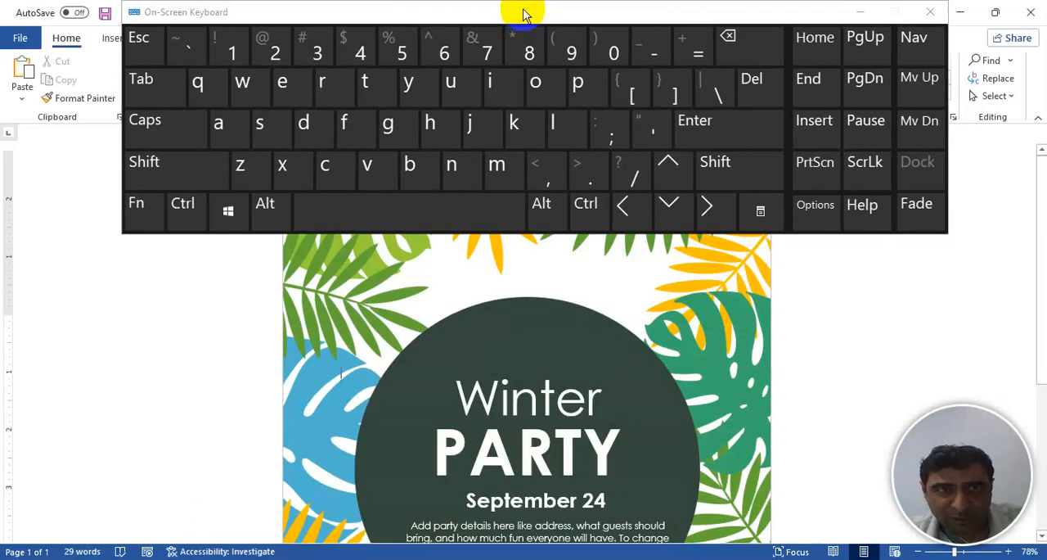
# - Close the flyer through the On-Screen Keyboard without saving its changes, and minimize the keyboard
pyautogui.click(185, 209)
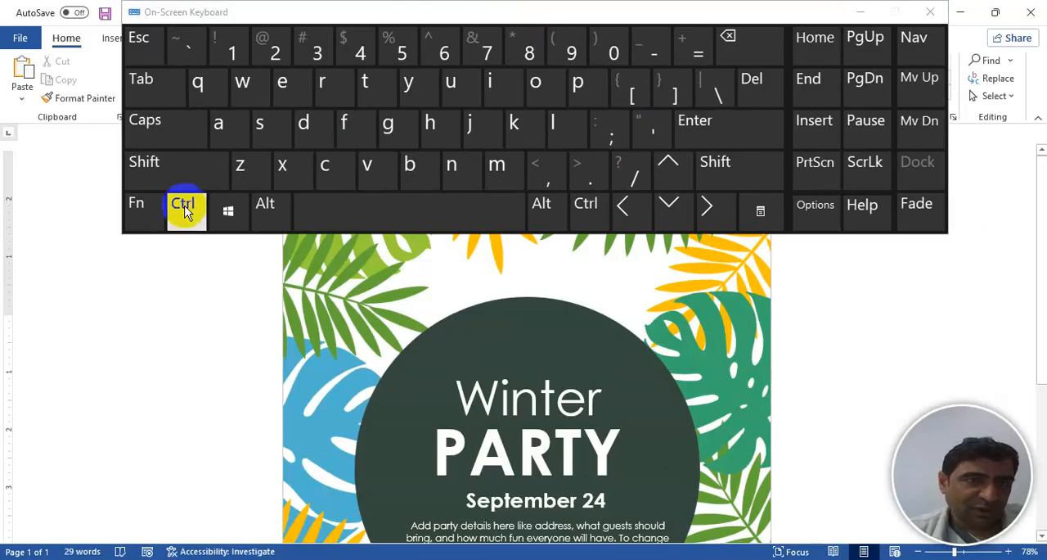
pyautogui.click(242, 88)
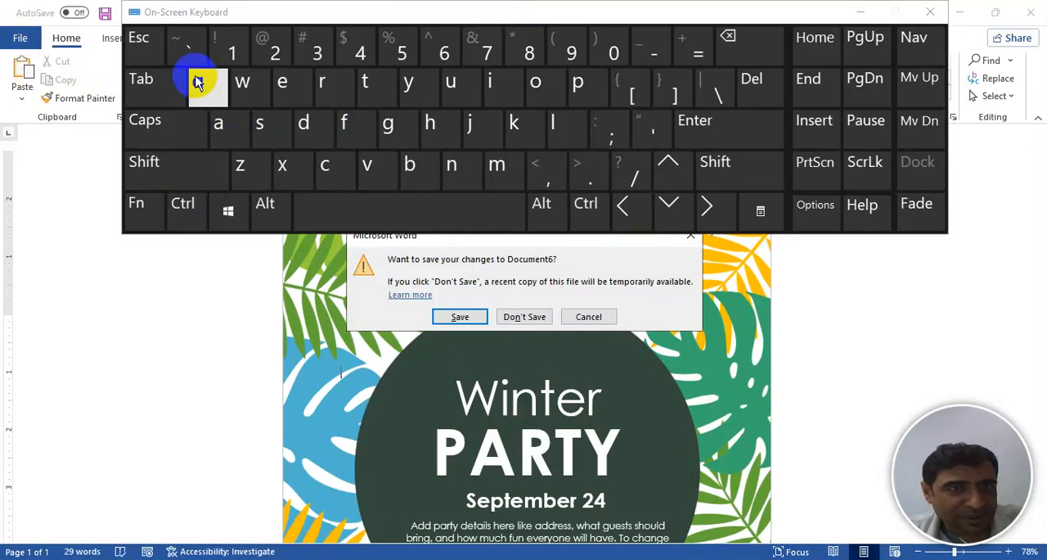
pyautogui.click(524, 317)
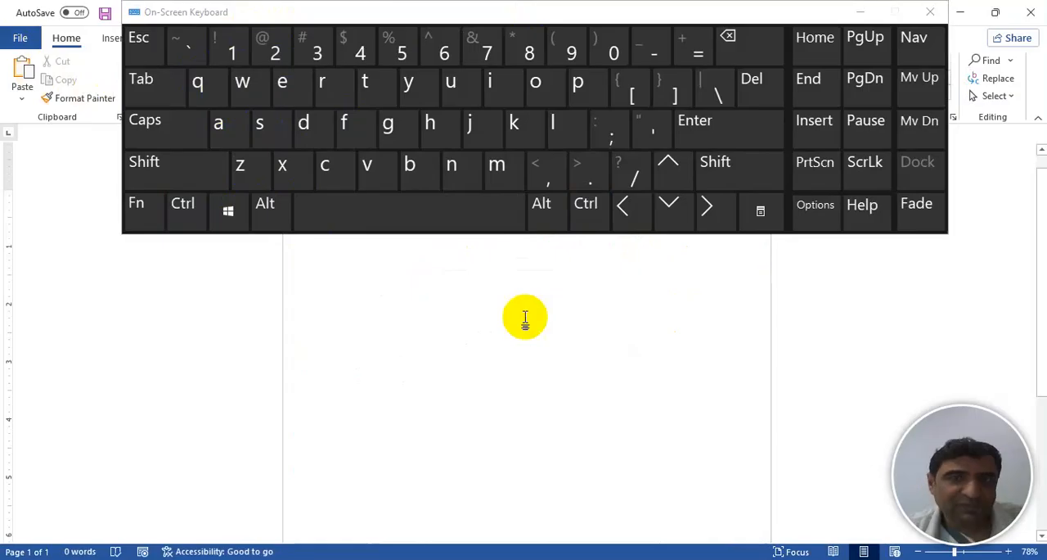
pyautogui.click(863, 12)
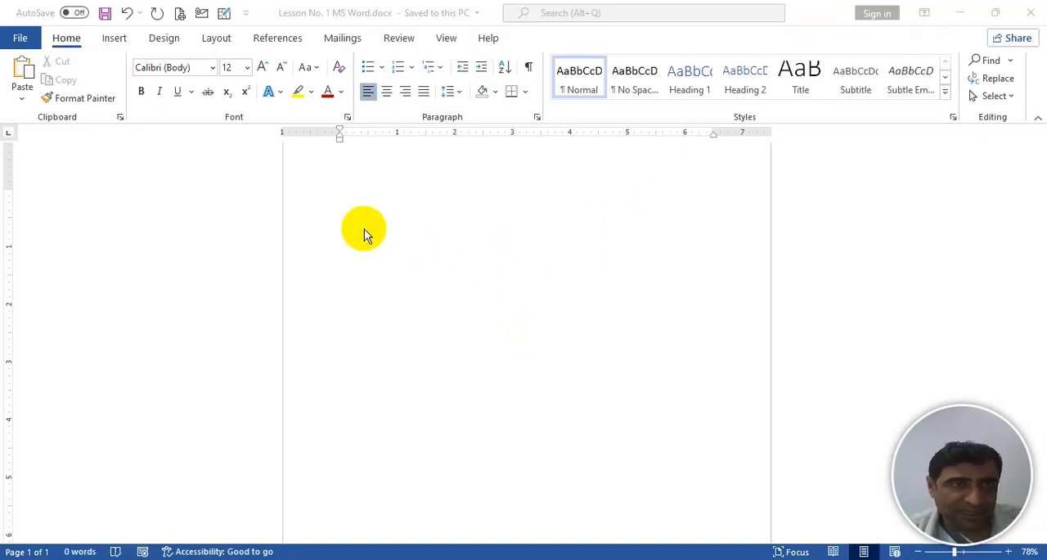
# - View the files available to open in the Berkeley Templates folder on This PC and return to the lesson document
pyautogui.click(22, 39)
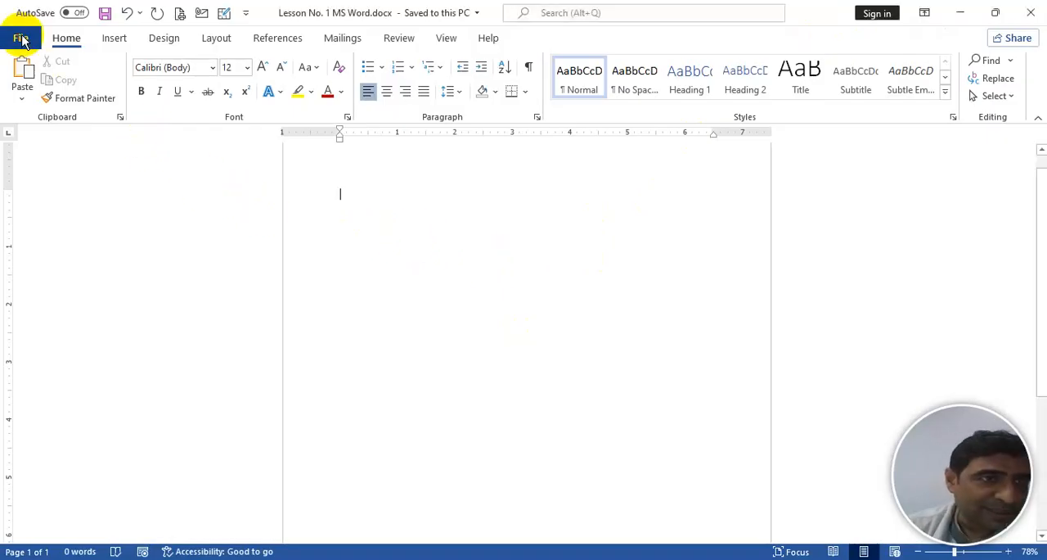
pyautogui.click(22, 39)
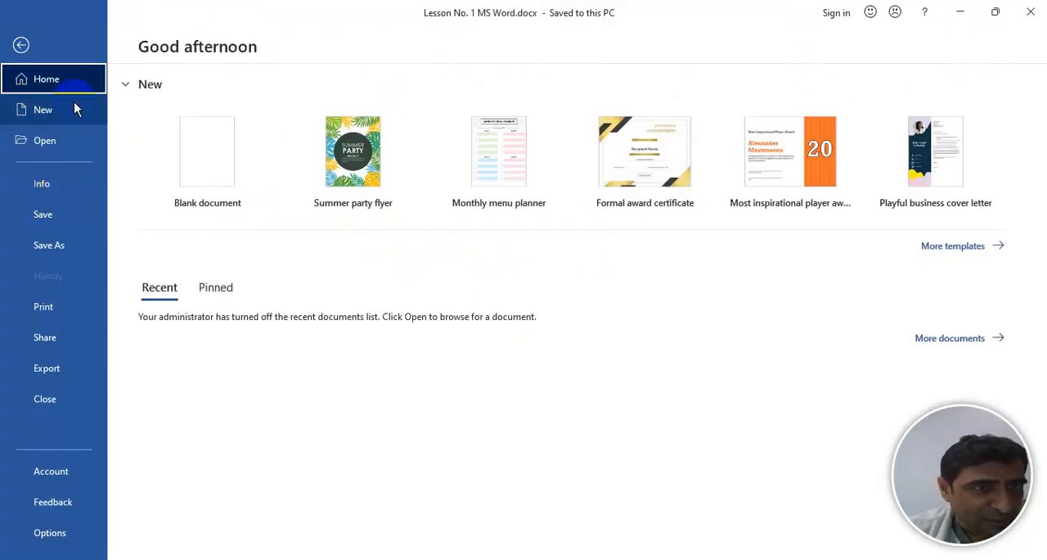
pyautogui.click(45, 141)
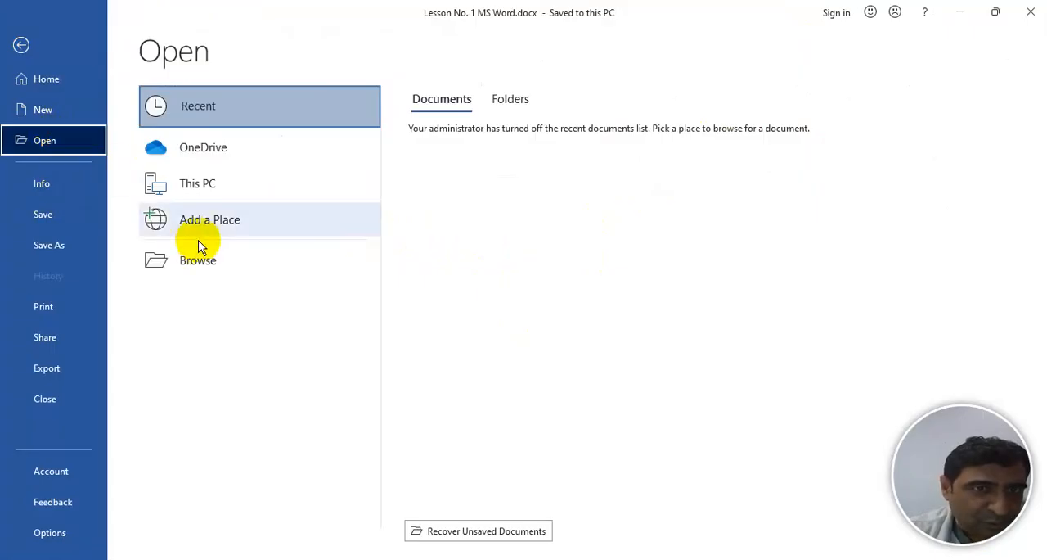
pyautogui.click(210, 187)
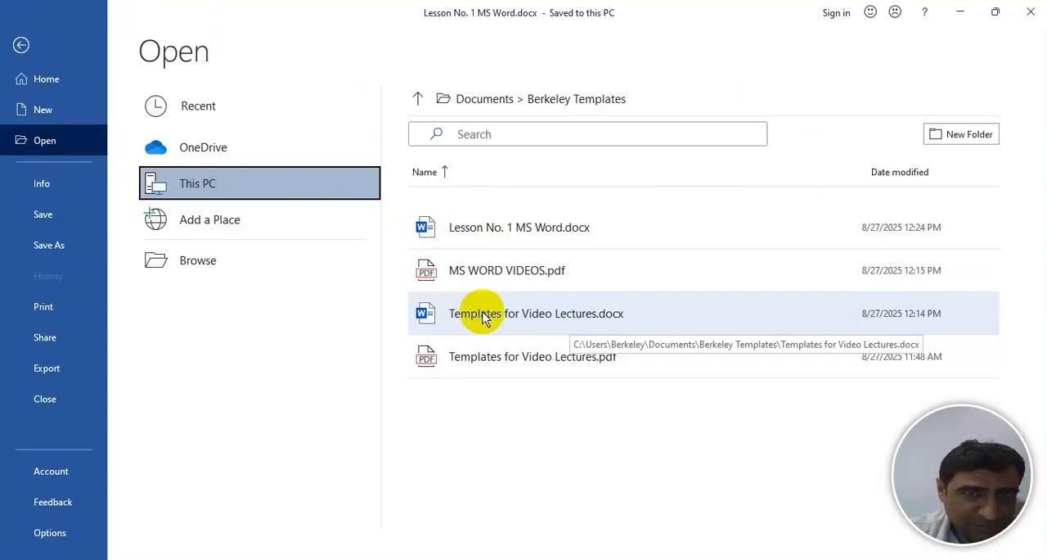
pyautogui.click(20, 47)
pyautogui.click(20, 46)
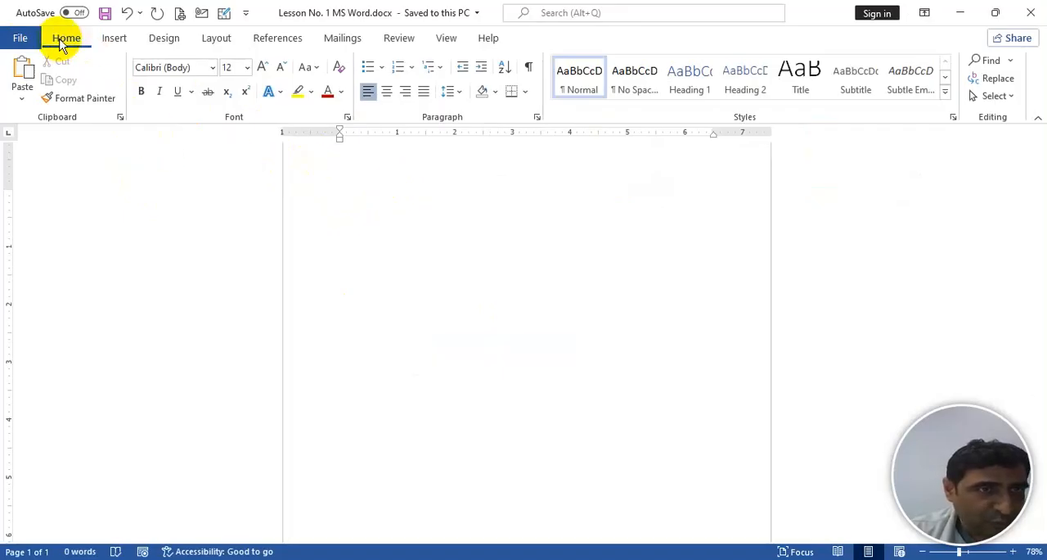
# - Look through the Insert, Design and Layout commands, return to the Home commands and view the Change Case options
pyautogui.click(115, 39)
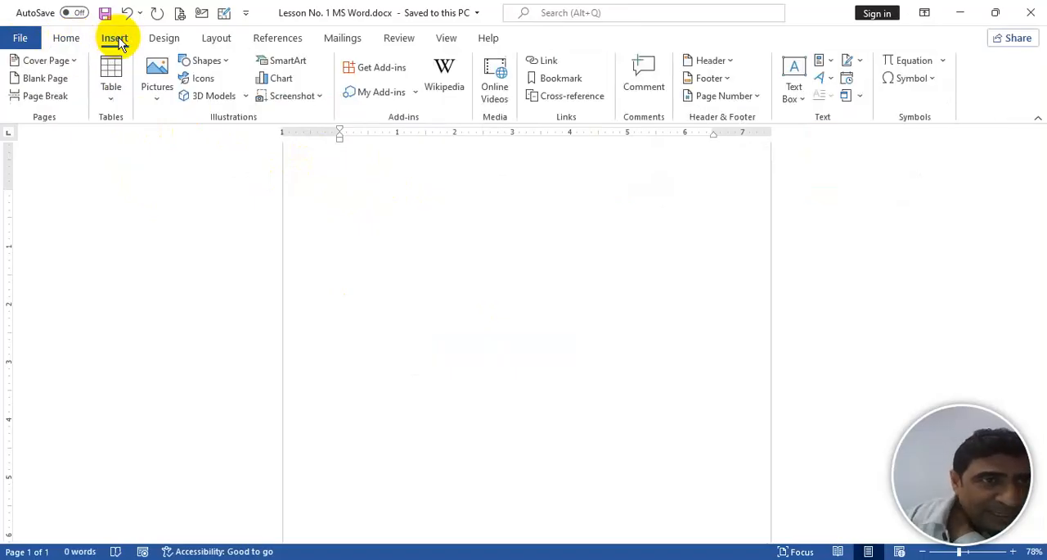
pyautogui.click(172, 41)
pyautogui.click(211, 44)
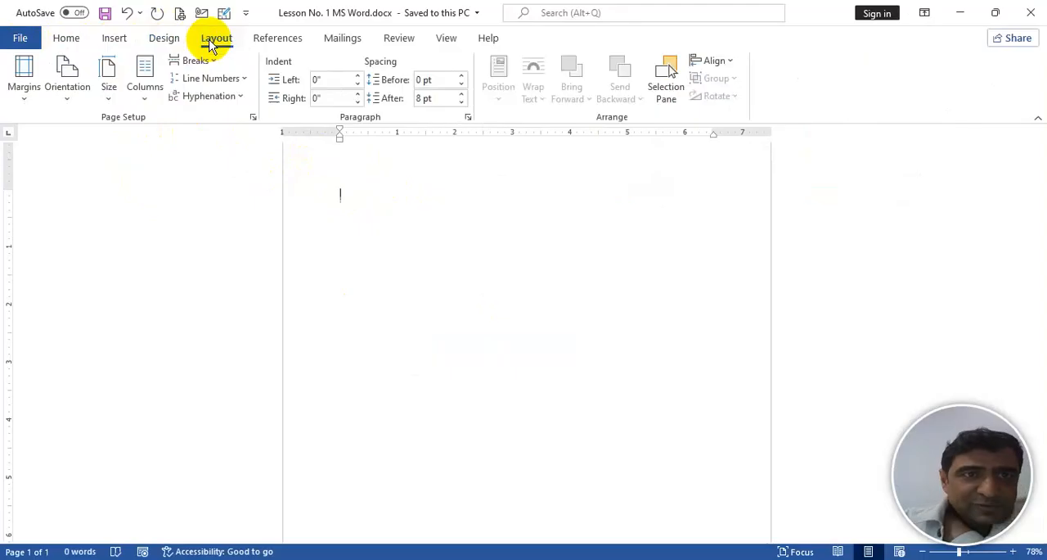
pyautogui.click(68, 45)
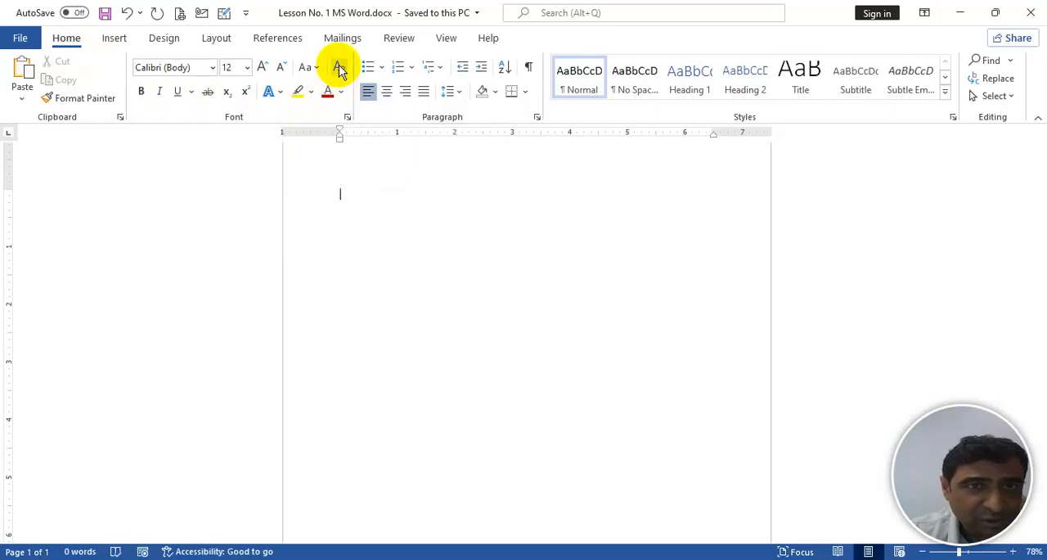
pyautogui.click(317, 69)
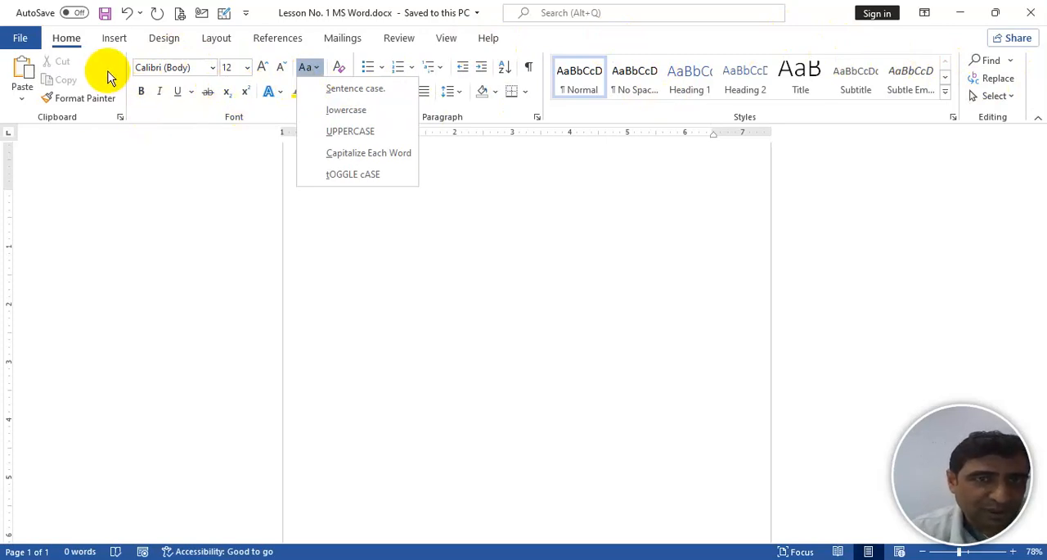
pyautogui.click(629, 110)
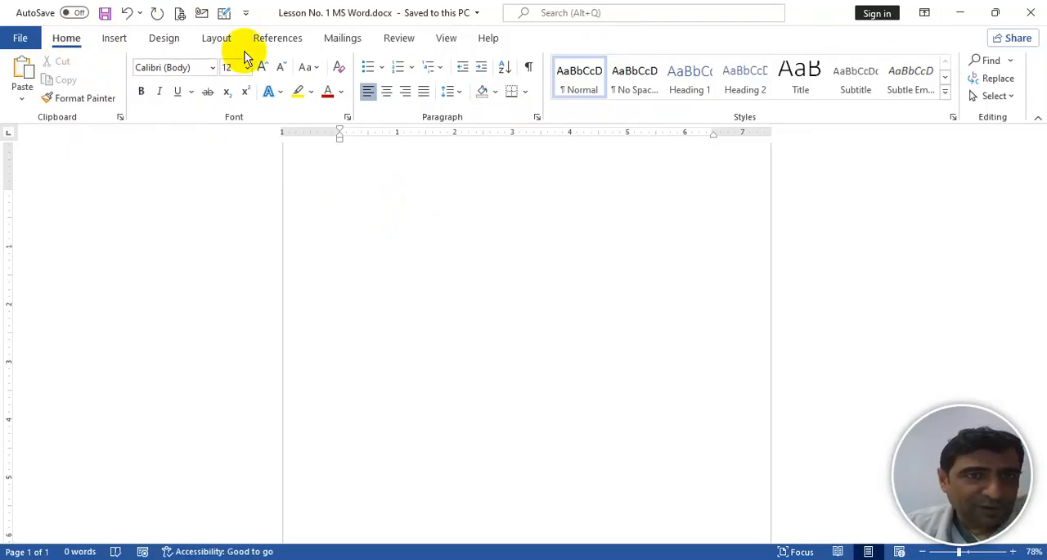
# - Add the Shading and Borders commands from the Paragraph group to the Quick Access Toolbar
pyautogui.rightClick(485, 94)
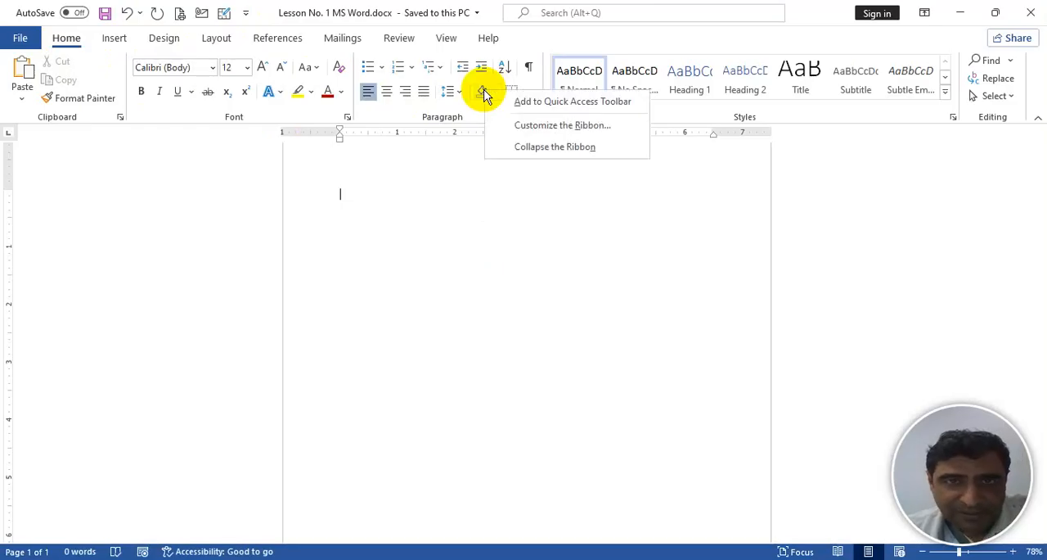
pyautogui.click(563, 102)
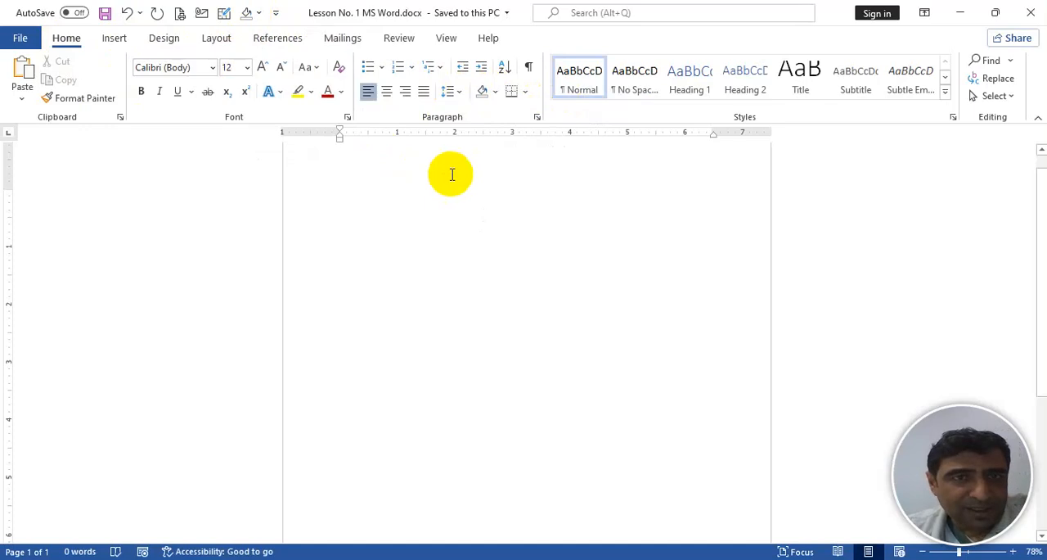
pyautogui.rightClick(524, 93)
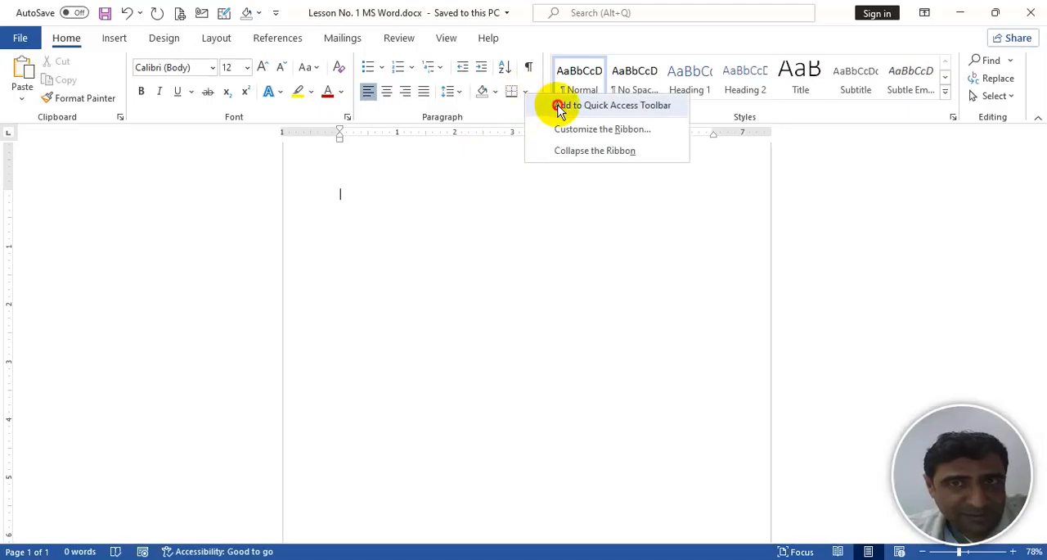
pyautogui.click(556, 105)
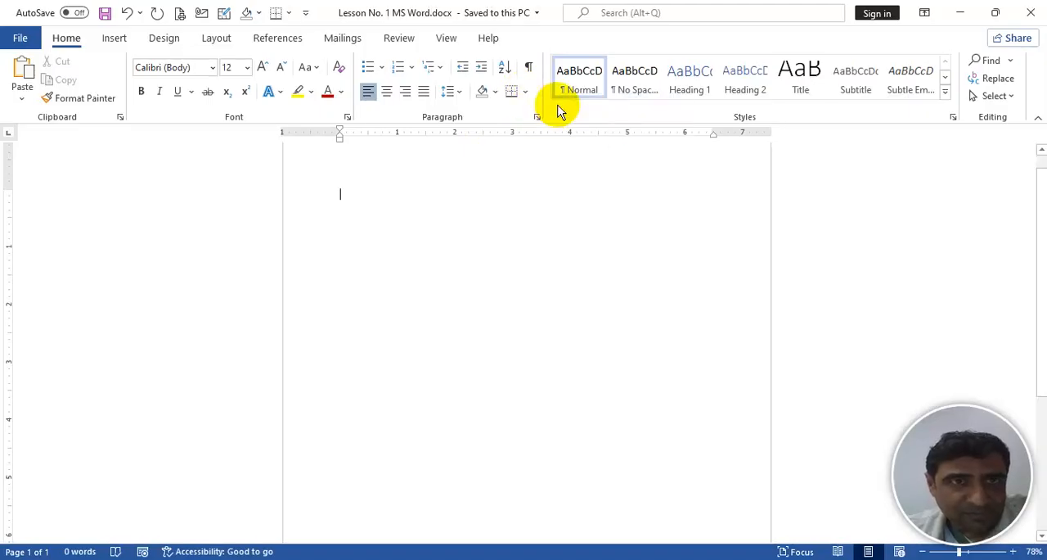
# - Add the Shapes and Chart commands from the Illustrations group to the Quick Access Toolbar and return to the Home commands
pyautogui.click(115, 38)
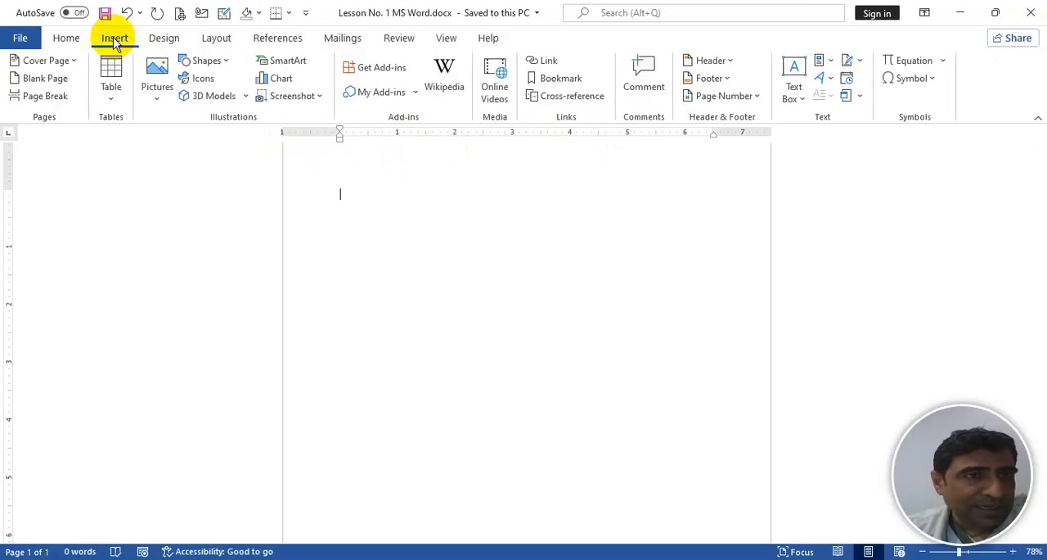
pyautogui.rightClick(206, 61)
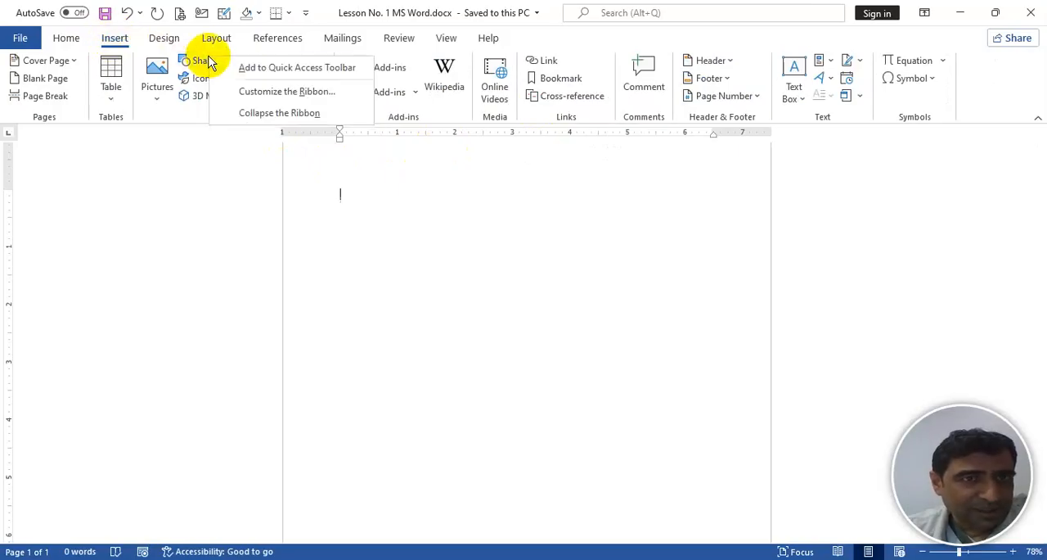
pyautogui.click(255, 70)
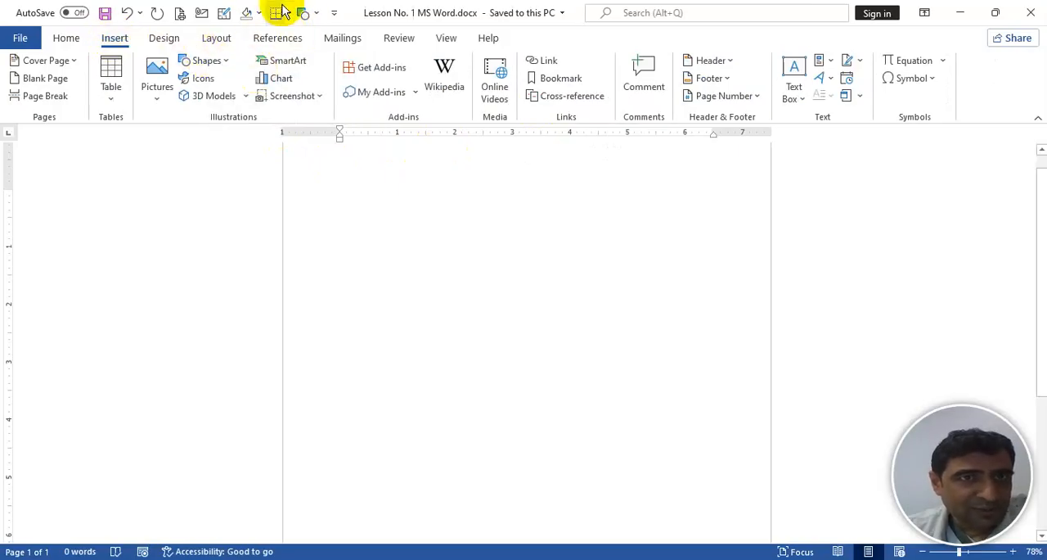
pyautogui.rightClick(280, 85)
pyautogui.click(316, 94)
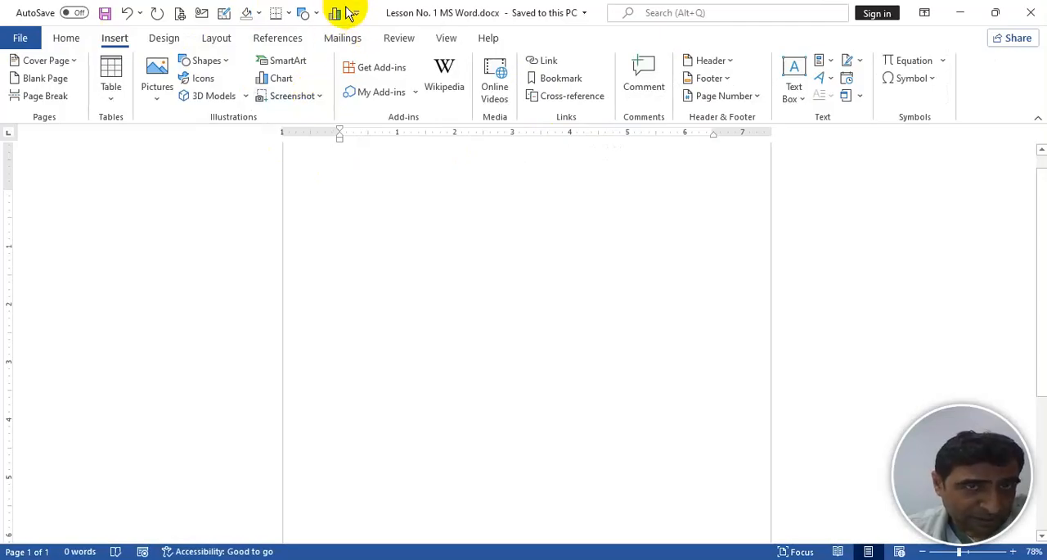
pyautogui.click(66, 39)
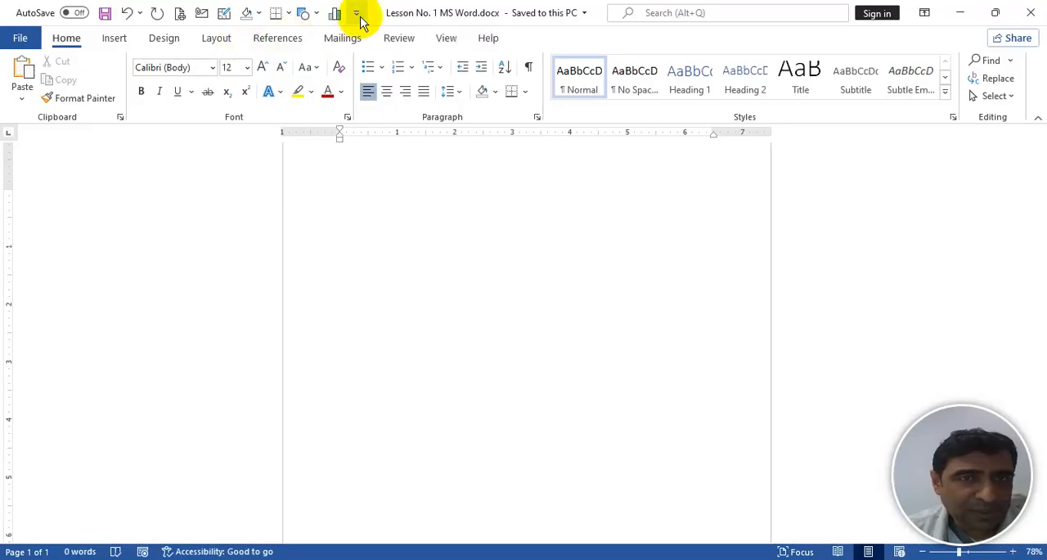
# - Open the full Quick Access Toolbar customization options and list All Commands as the source
pyautogui.click(358, 16)
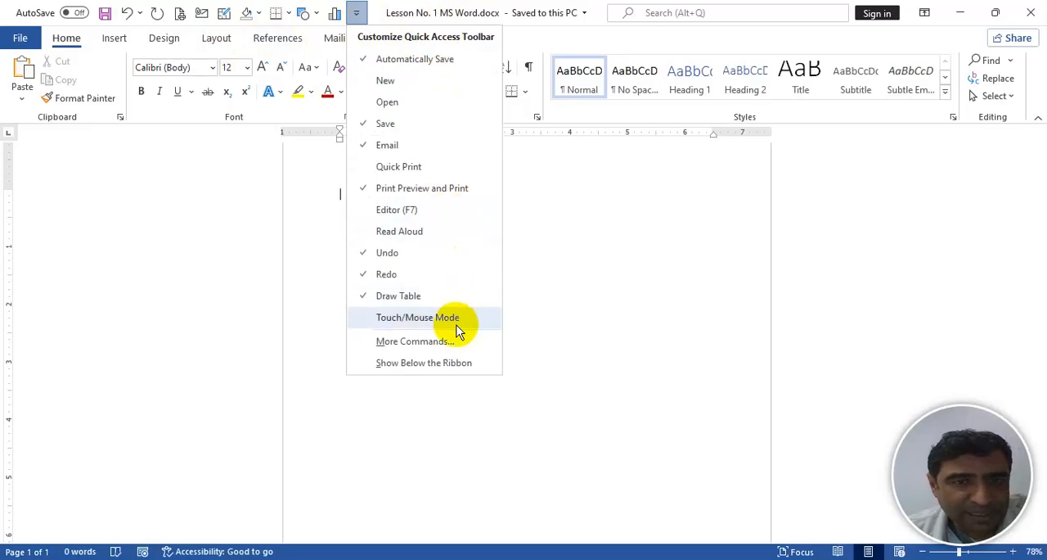
pyautogui.click(425, 342)
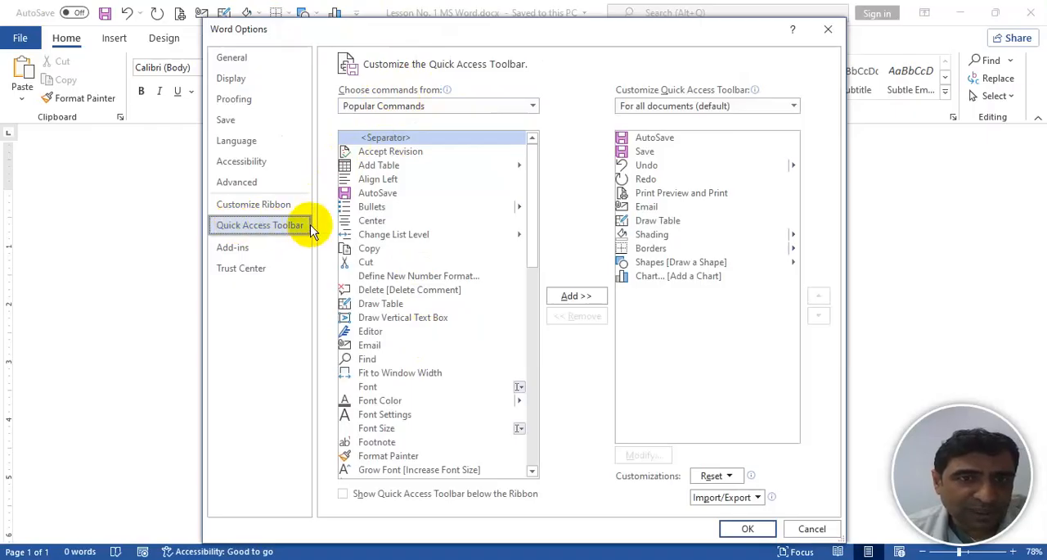
pyautogui.click(426, 105)
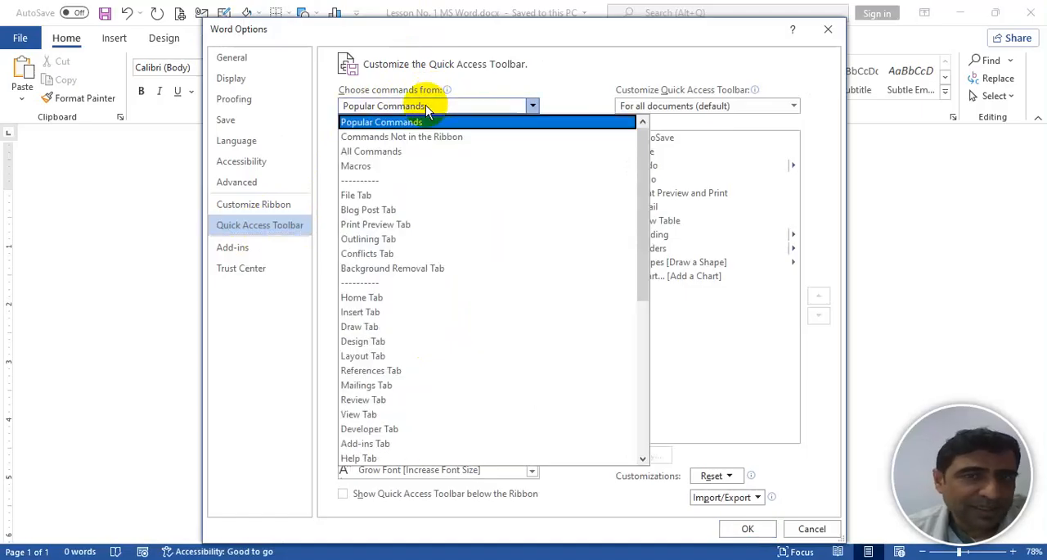
pyautogui.click(393, 152)
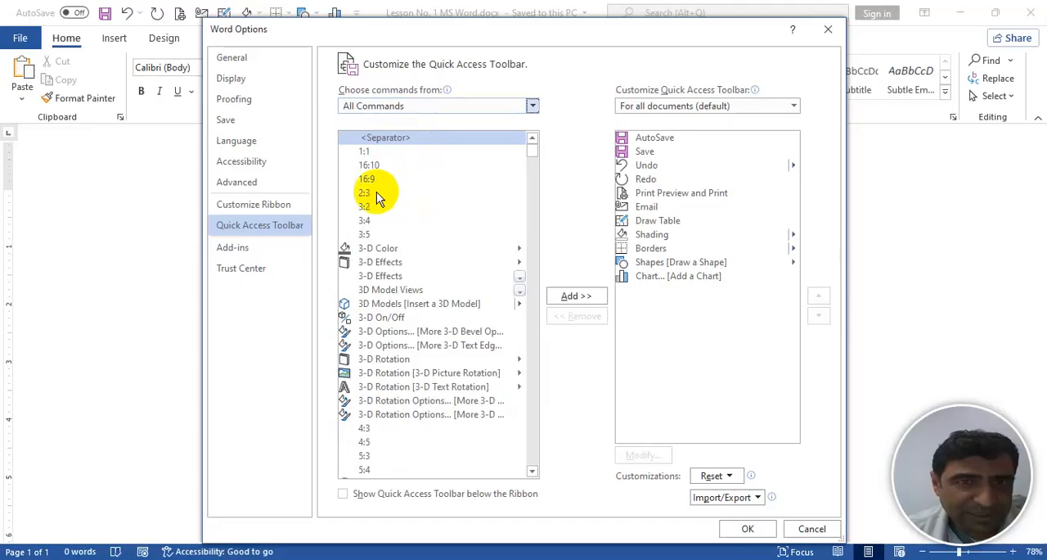
# - Find the Speak command among the commands starting with S and add it to the Quick Access Toolbar
pyautogui.click(375, 192)
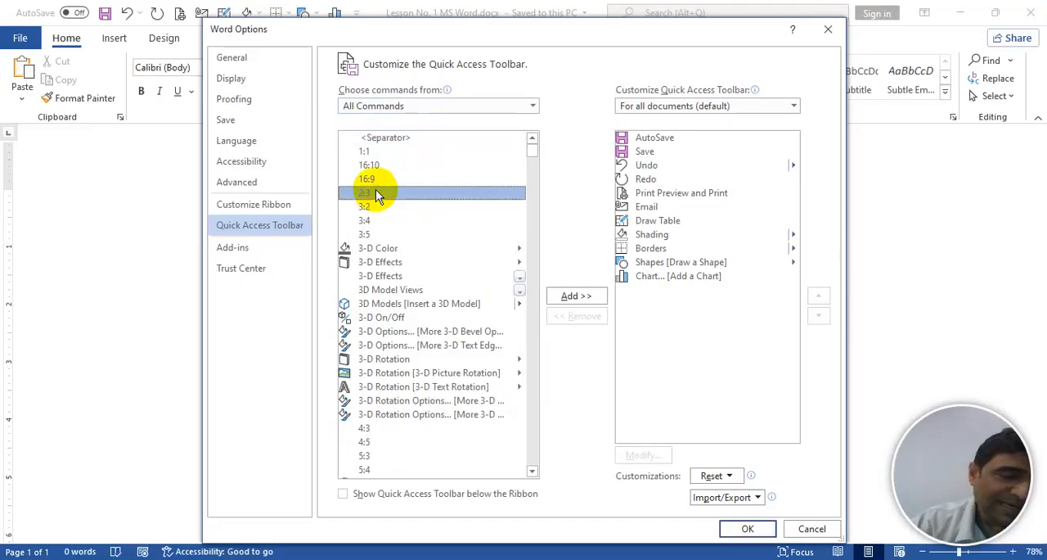
pyautogui.press('s')
pyautogui.press('s')
pyautogui.press('s')
pyautogui.press('s')
pyautogui.press('s')
pyautogui.press('s')
pyautogui.press('s')
pyautogui.press('s')
pyautogui.press('s')
pyautogui.press('s')
pyautogui.press('s')
pyautogui.press('s')
pyautogui.press('s')
pyautogui.press('s')
pyautogui.press('s')
pyautogui.press('s')
pyautogui.press('s')
pyautogui.press('s')
pyautogui.press('s')
pyautogui.press('s')
pyautogui.press('s')
pyautogui.press('s')
pyautogui.press('s')
pyautogui.press('s')
pyautogui.press('s')
pyautogui.press('s')
pyautogui.press('s')
pyautogui.press('s')
pyautogui.press('s')
pyautogui.press('s')
pyautogui.press('s')
pyautogui.press('s')
pyautogui.press('s')
pyautogui.press('s')
pyautogui.press('s')
pyautogui.press('s')
pyautogui.press('s')
pyautogui.press('s')
pyautogui.press('s')
pyautogui.press('s')
pyautogui.press('s')
pyautogui.press('s')
pyautogui.press('s')
pyautogui.press('s')
pyautogui.press('s')
pyautogui.press('s')
pyautogui.press('s')
pyautogui.press('s')
pyautogui.press('s')
pyautogui.press('s')
pyautogui.press('s')
pyautogui.press('s')
pyautogui.press('s')
pyautogui.press('s')
pyautogui.press('s')
pyautogui.press('s')
pyautogui.press('s')
pyautogui.press('s')
pyautogui.press('s')
pyautogui.press('s')
pyautogui.press('s')
pyautogui.press('s')
pyautogui.press('s')
pyautogui.press('s')
pyautogui.press('s')
pyautogui.press('s')
pyautogui.press('s')
pyautogui.press('s')
pyautogui.press('s')
pyautogui.press('s')
pyautogui.press('s')
pyautogui.press('s')
pyautogui.press('s')
pyautogui.press('s')
pyautogui.press('s')
pyautogui.press('s')
pyautogui.press('s')
pyautogui.press('s')
pyautogui.press('s')
pyautogui.press('s')
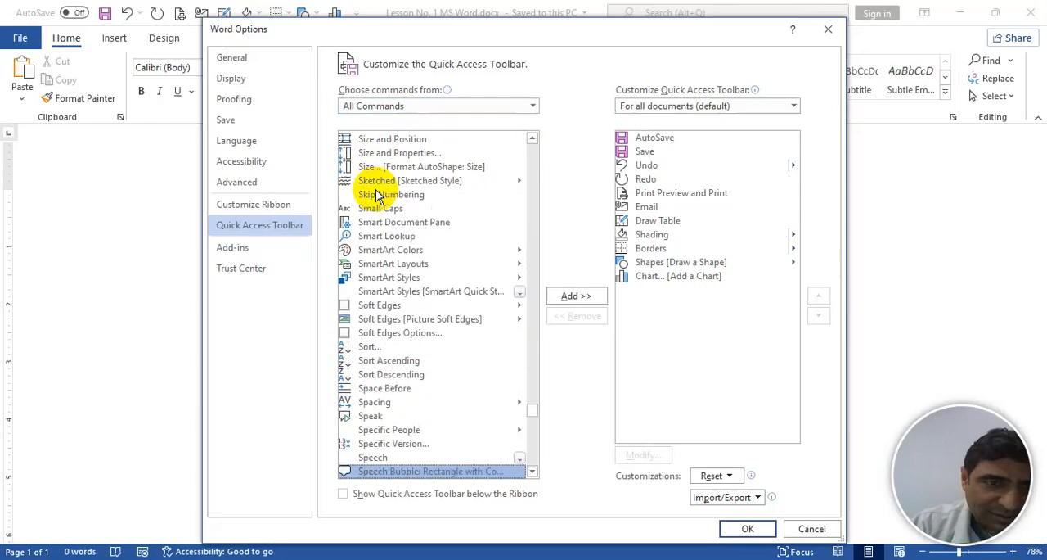
pyautogui.press('s')
pyautogui.press('s')
pyautogui.press('s')
pyautogui.press('s')
pyautogui.press('s')
pyautogui.press('s')
pyautogui.press('s')
pyautogui.press('s')
pyautogui.press('s')
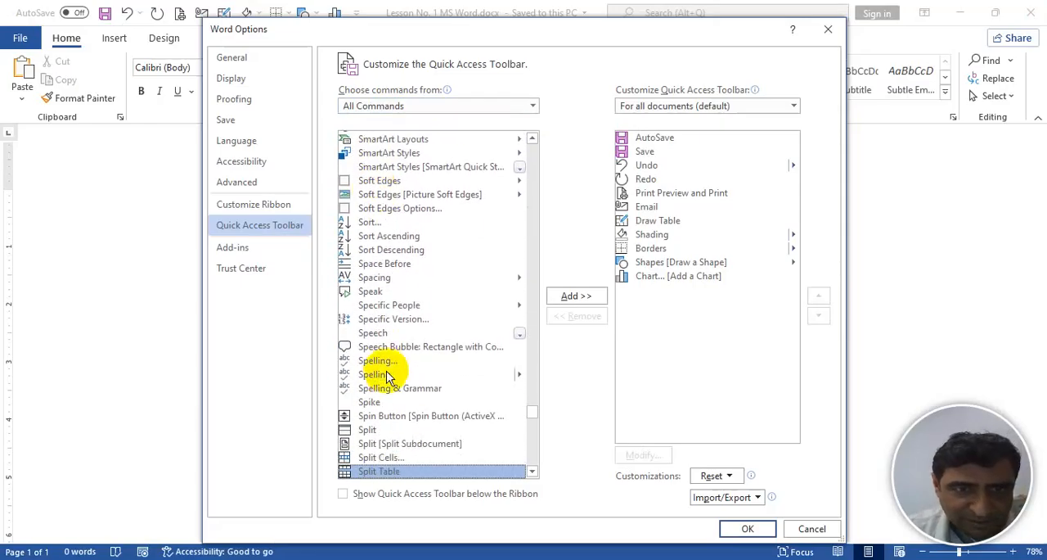
pyautogui.click(378, 291)
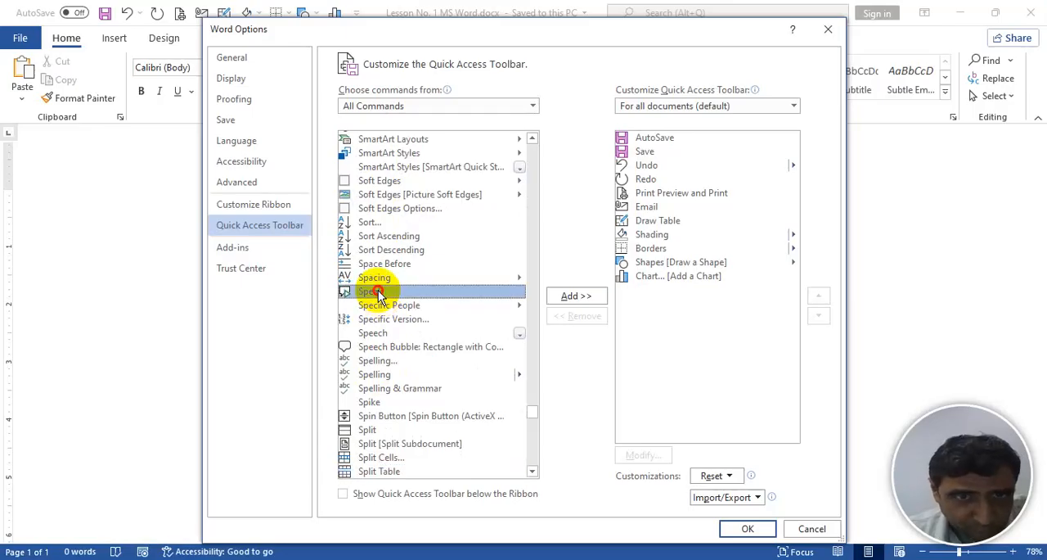
pyautogui.doubleClick(378, 291)
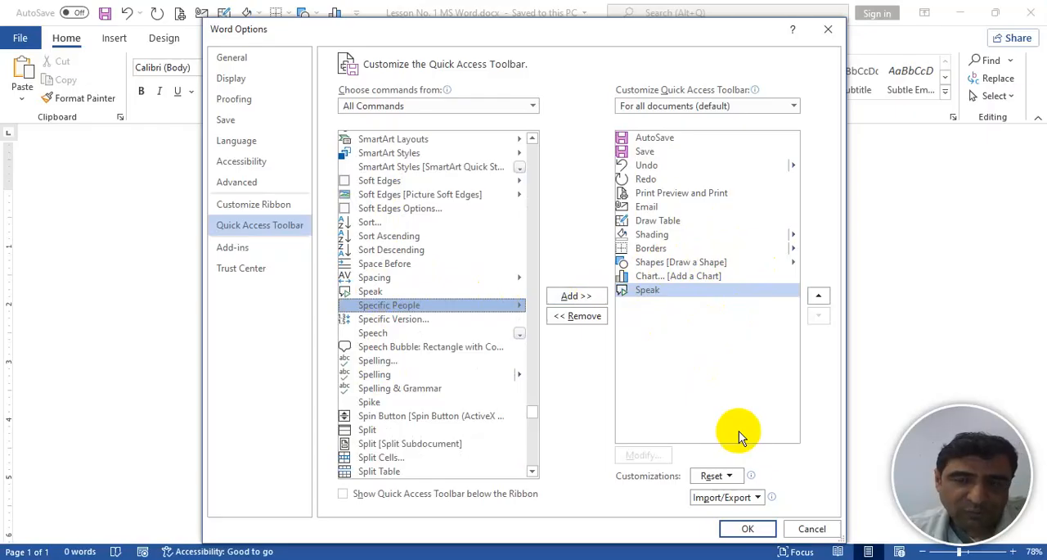
pyautogui.click(746, 529)
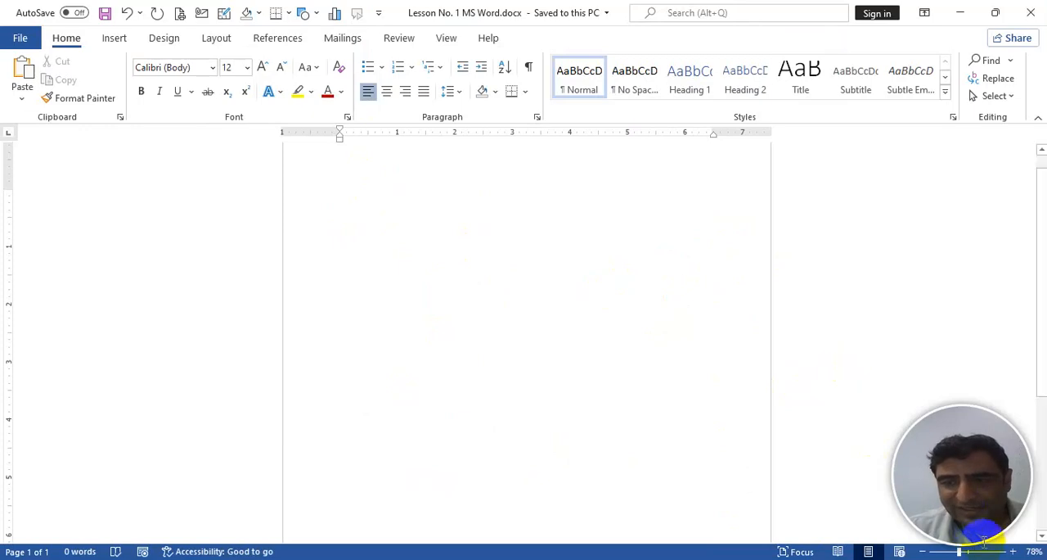
# - Zoom the page to 95% and generate sample paragraphs in the lesson document with =rand()
pyautogui.moveTo(964, 553); pyautogui.dragTo(966, 553)
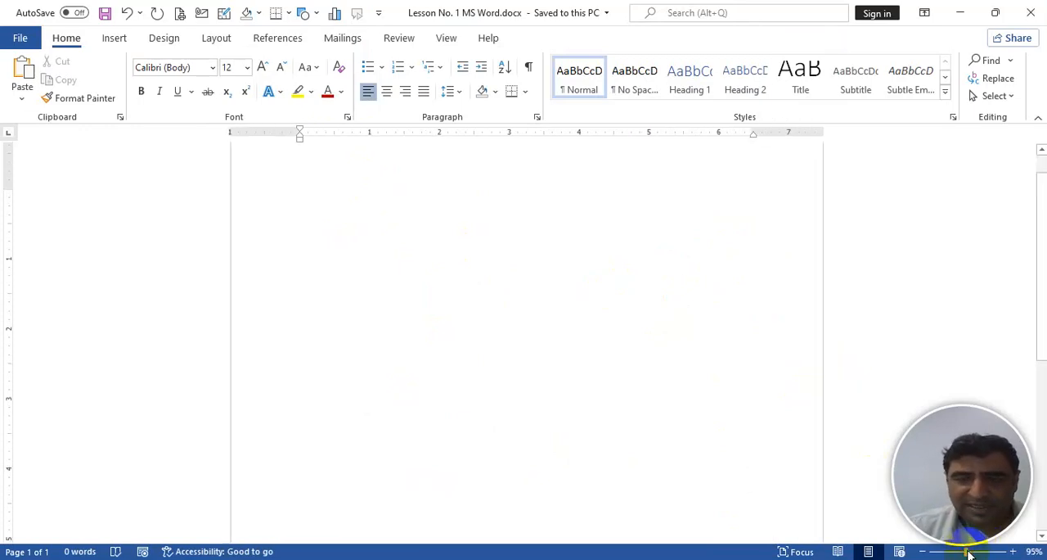
pyautogui.write('rand')
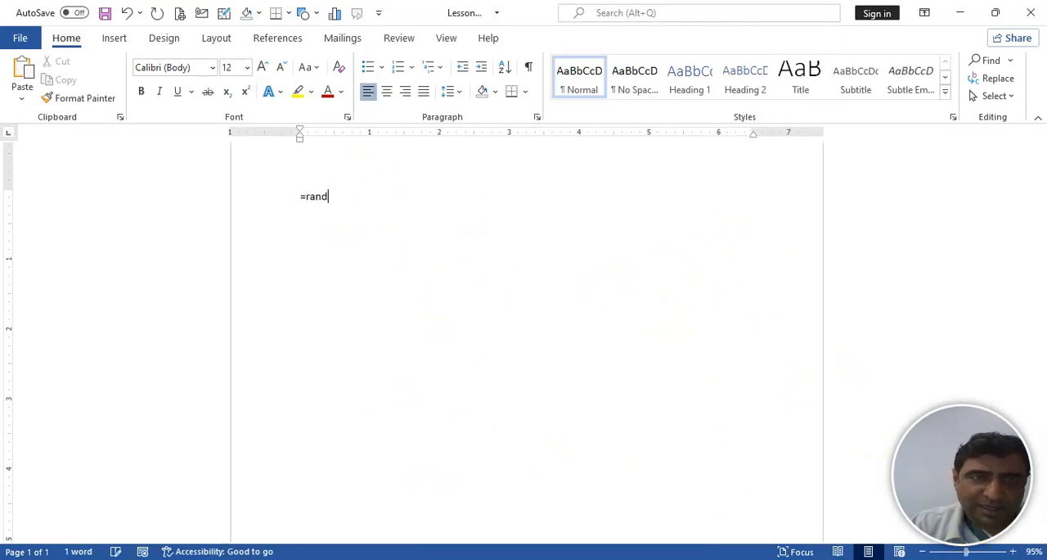
pyautogui.write('()')
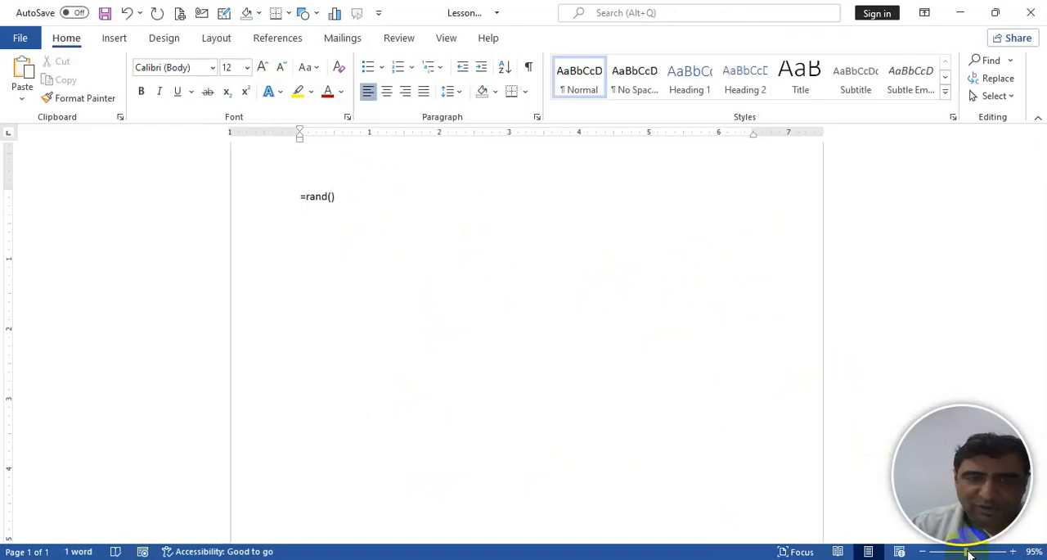
pyautogui.press('Return')
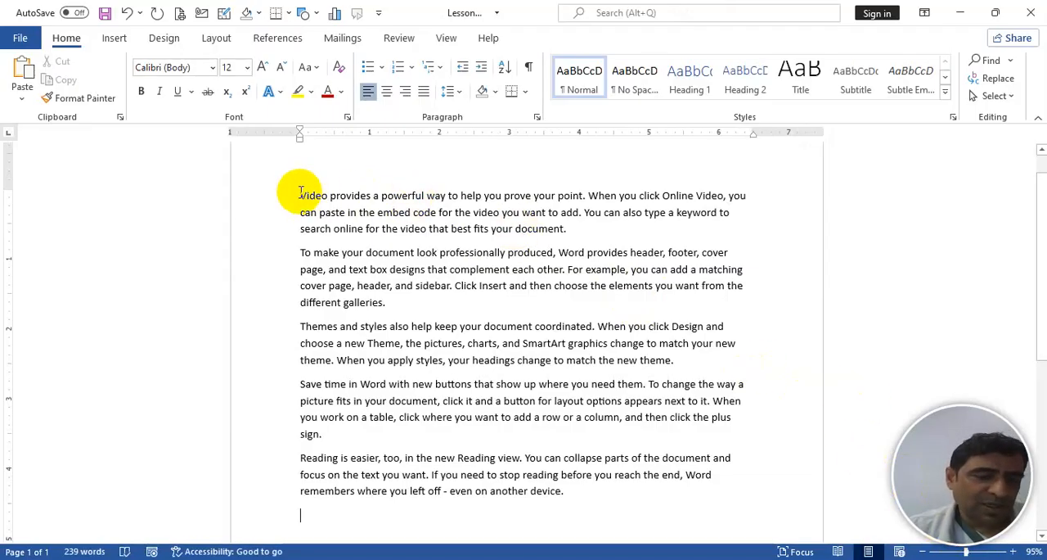
# - Undo the generated sample text and generate it again with the formula replaced by =RAND()
pyautogui.hotkey('ctrl', 'z')
pyautogui.click(362, 196)
pyautogui.moveTo(362, 196); pyautogui.dragTo(231, 190)
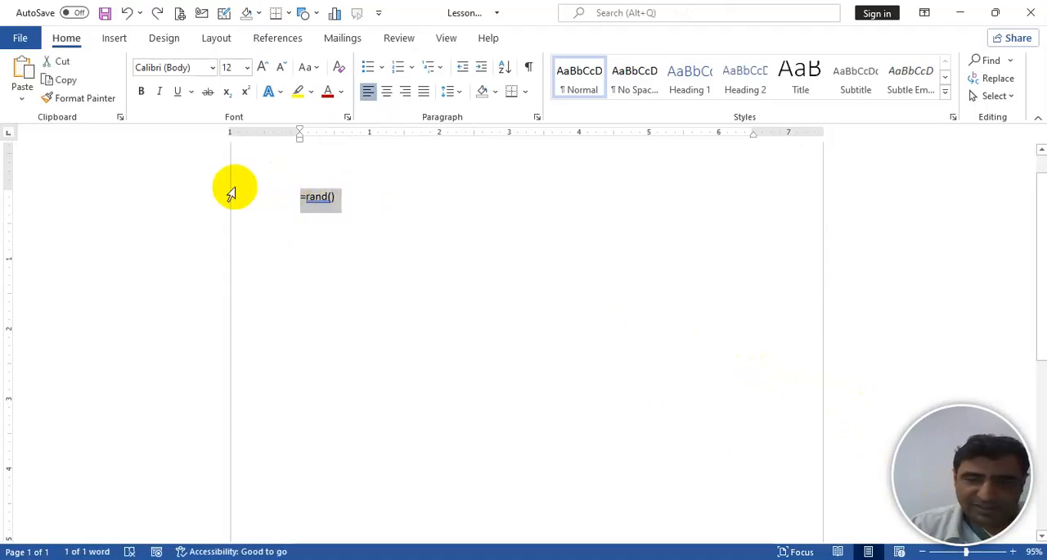
pyautogui.write('=RAND')
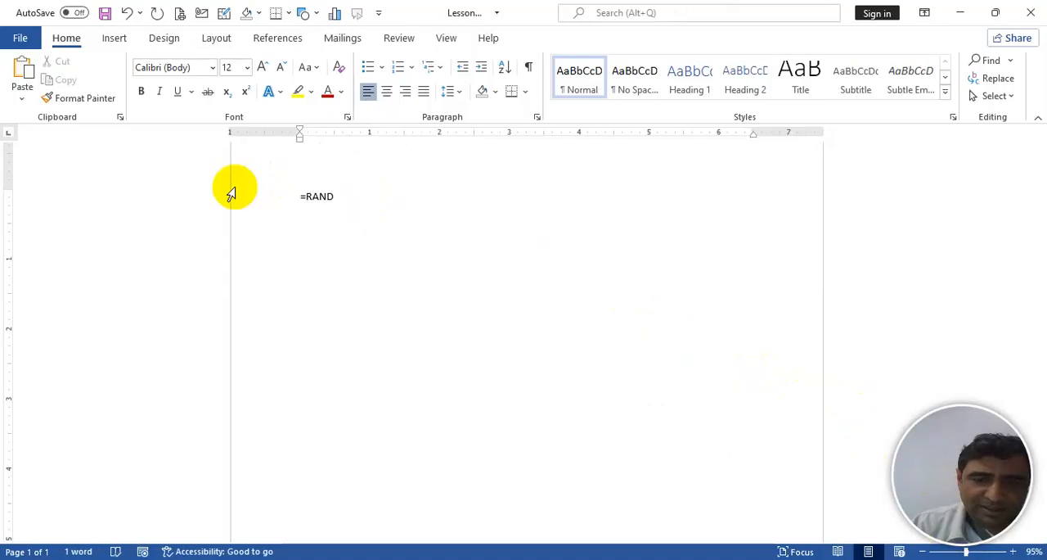
pyautogui.write('()')
pyautogui.press('Return')
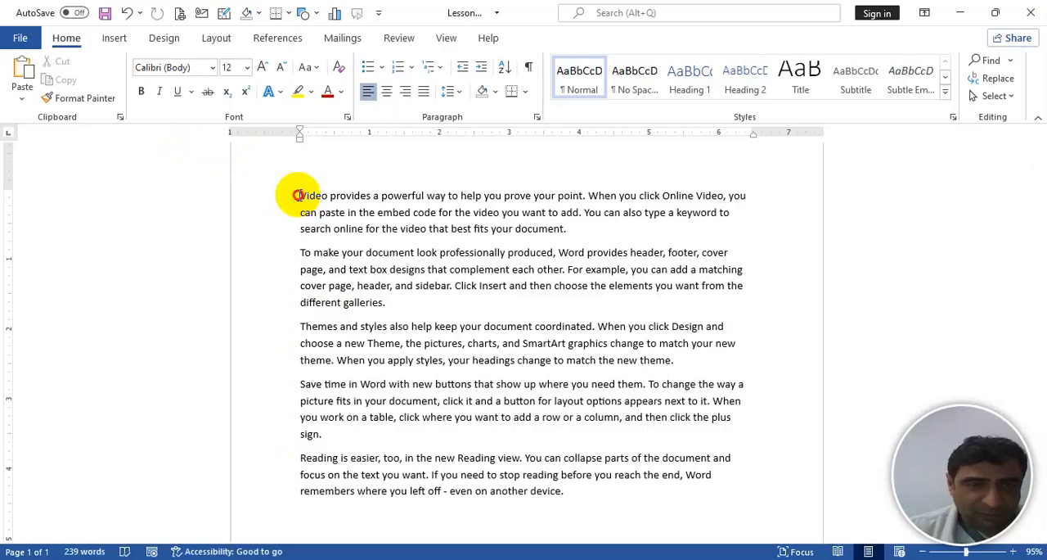
# - Select the first paragraph and try to have it spoken with the Speak and Read Aloud commands
pyautogui.tripleClick(299, 194)
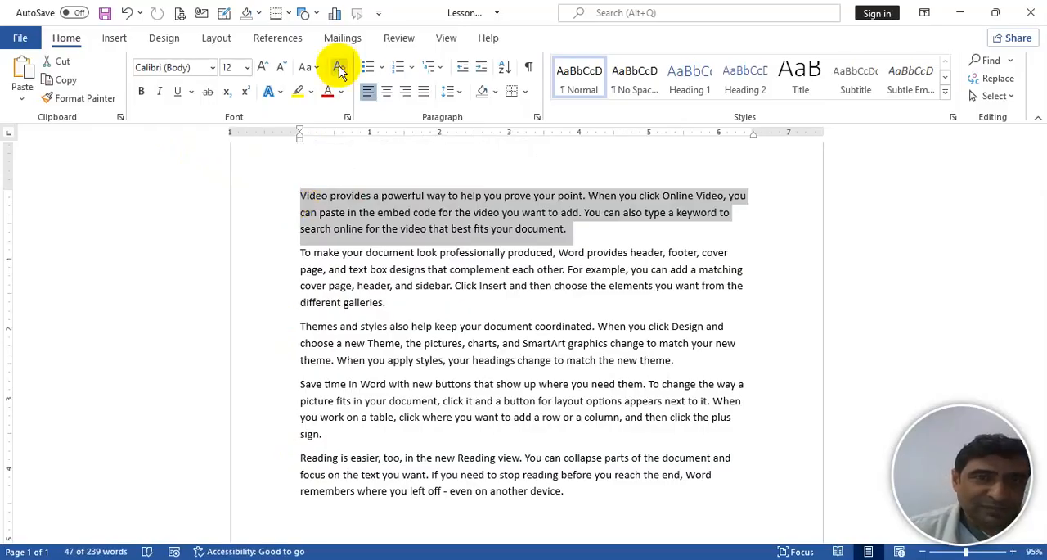
pyautogui.click(357, 17)
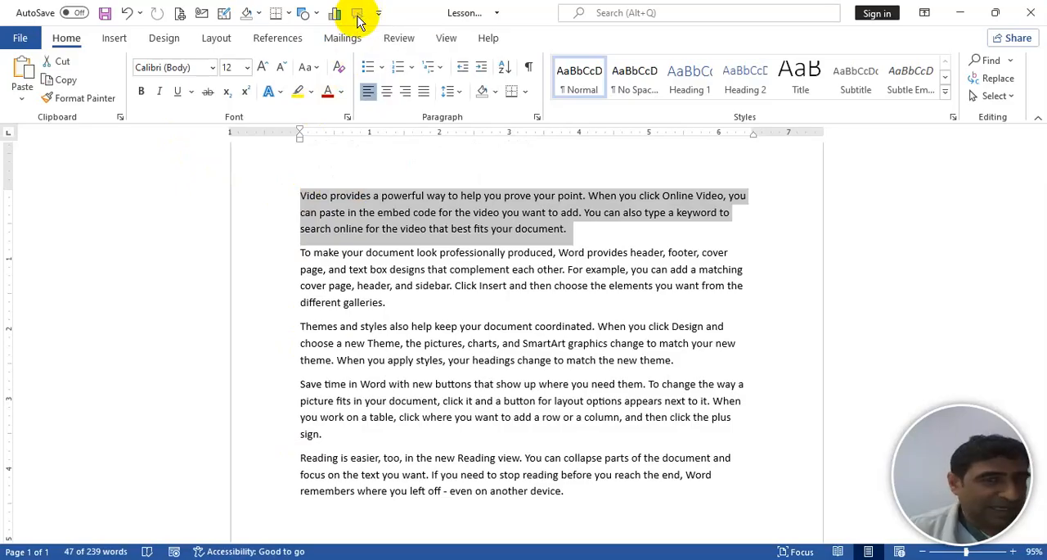
pyautogui.click(402, 38)
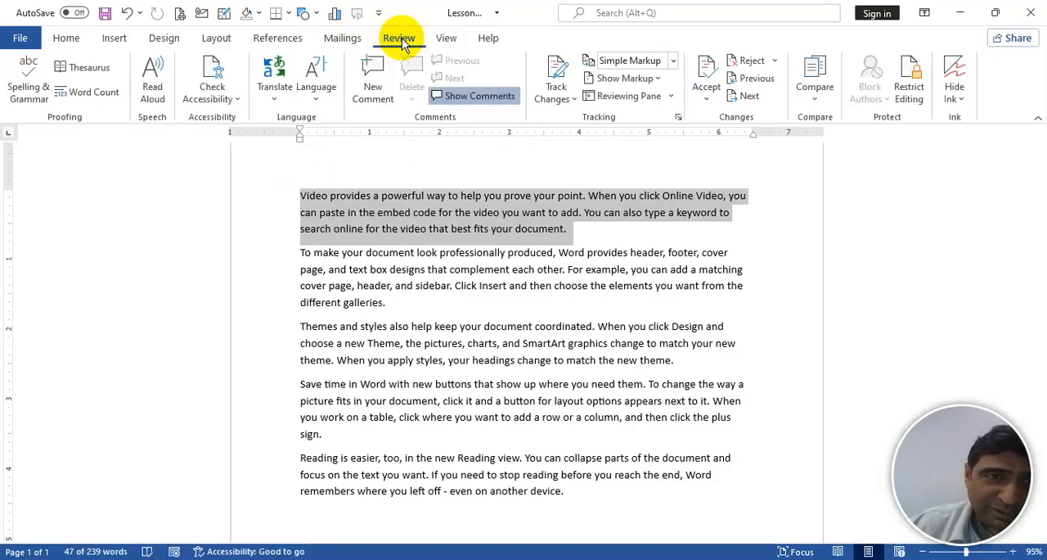
pyautogui.click(153, 85)
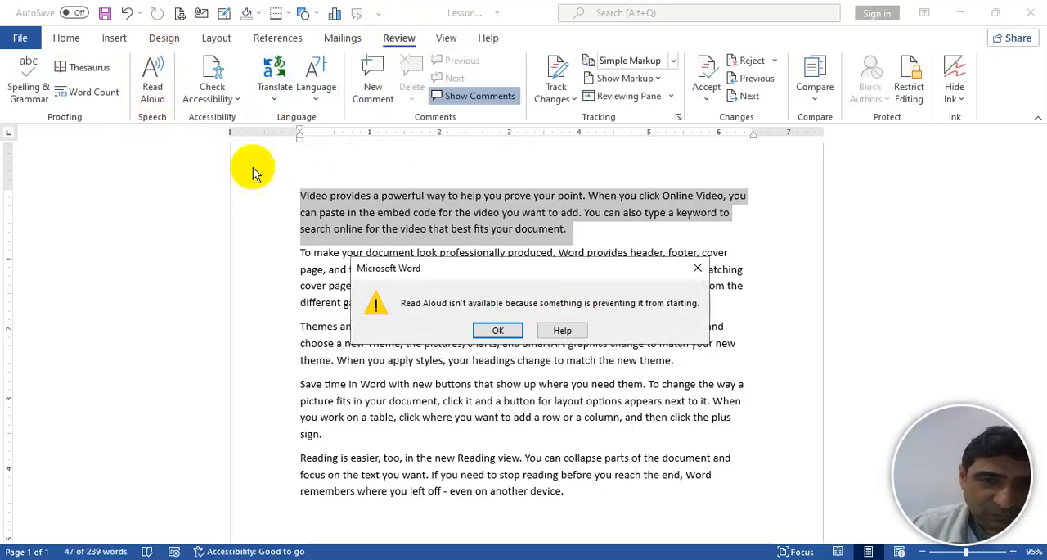
pyautogui.click(497, 333)
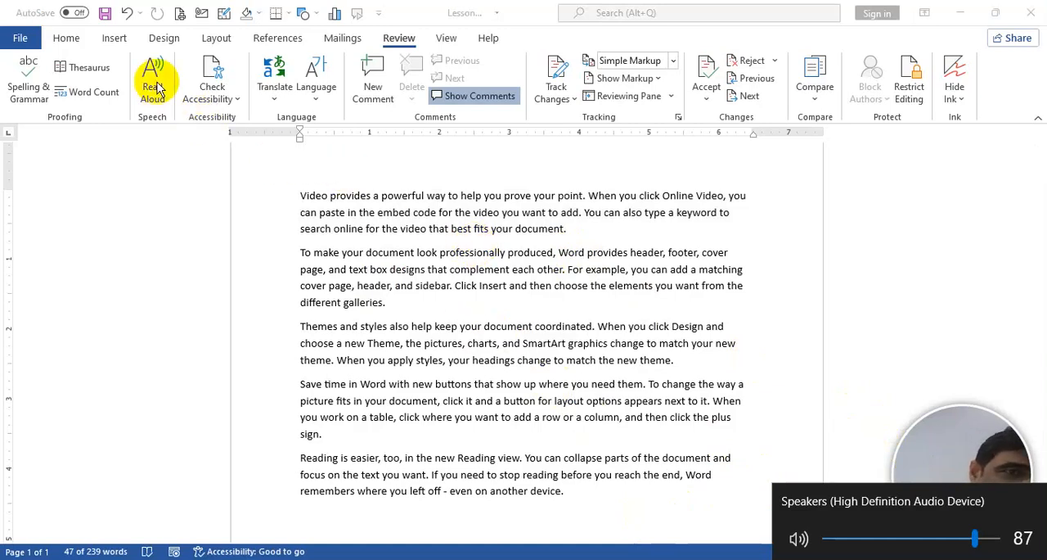
pyautogui.tripleClick(728, 245)
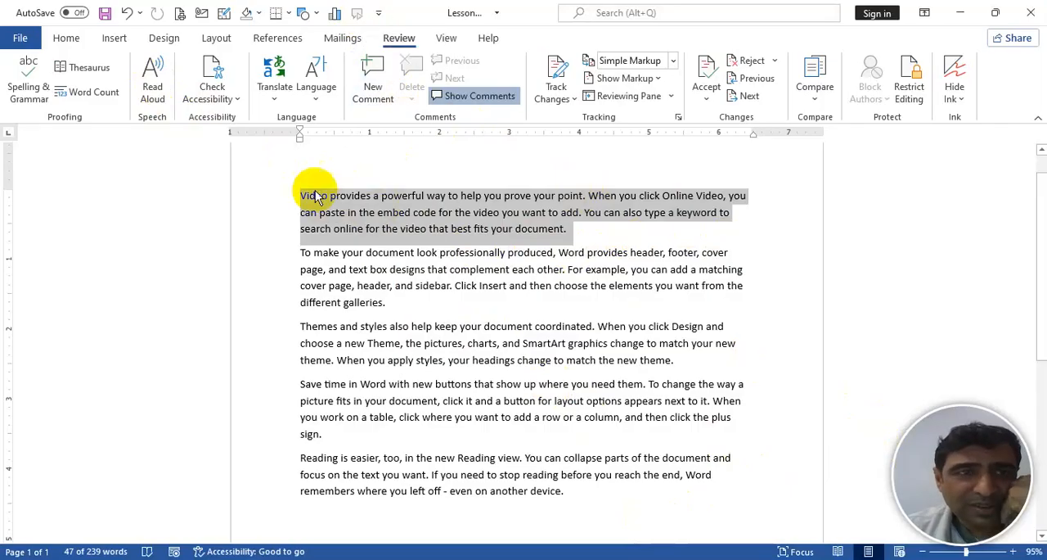
pyautogui.click(67, 38)
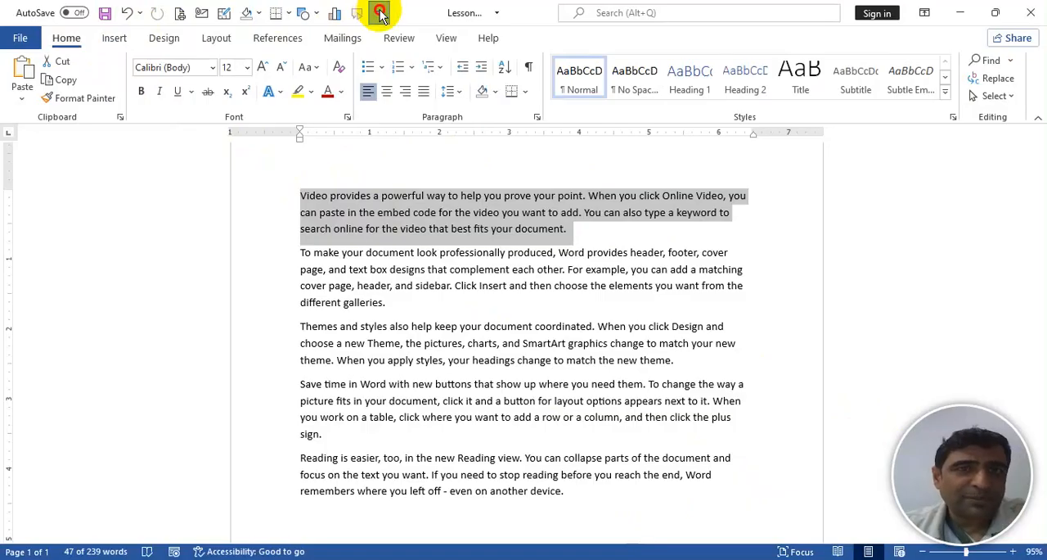
pyautogui.click(379, 13)
pyautogui.click(379, 13)
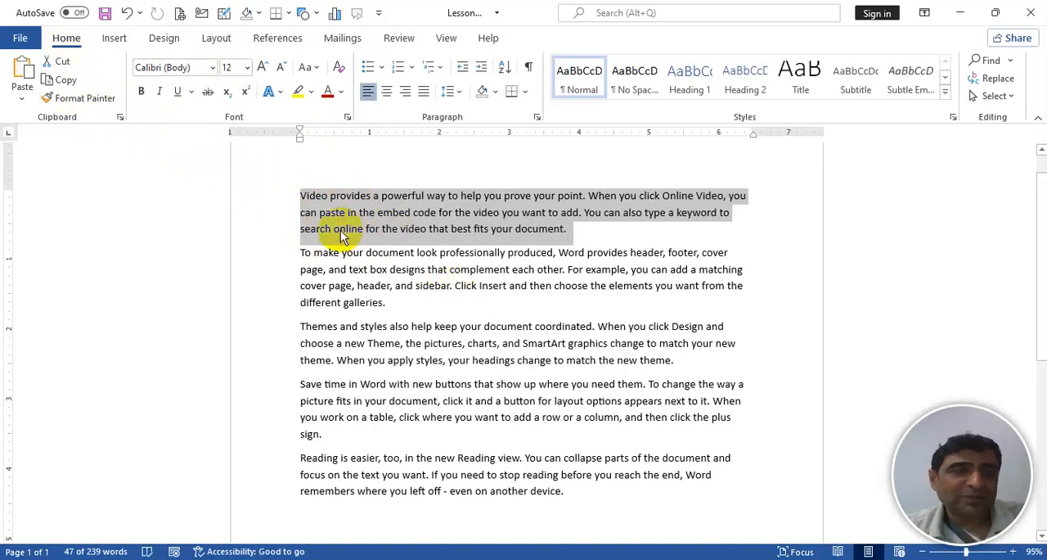
# - Select the whole third paragraph, starting with "Themes and styles", and clear the selection with the cursor at its start
pyautogui.click(301, 326)
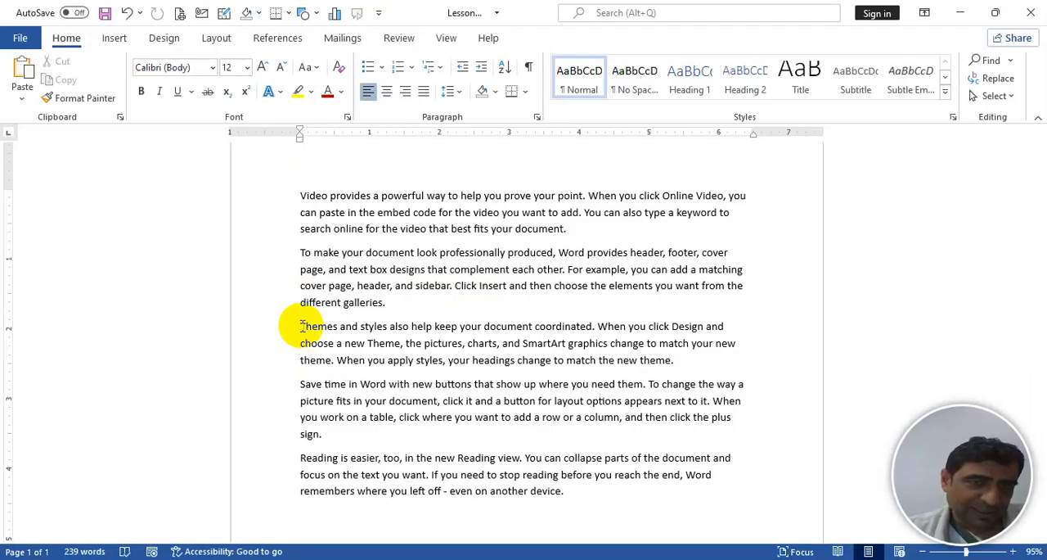
pyautogui.tripleClick(299, 326)
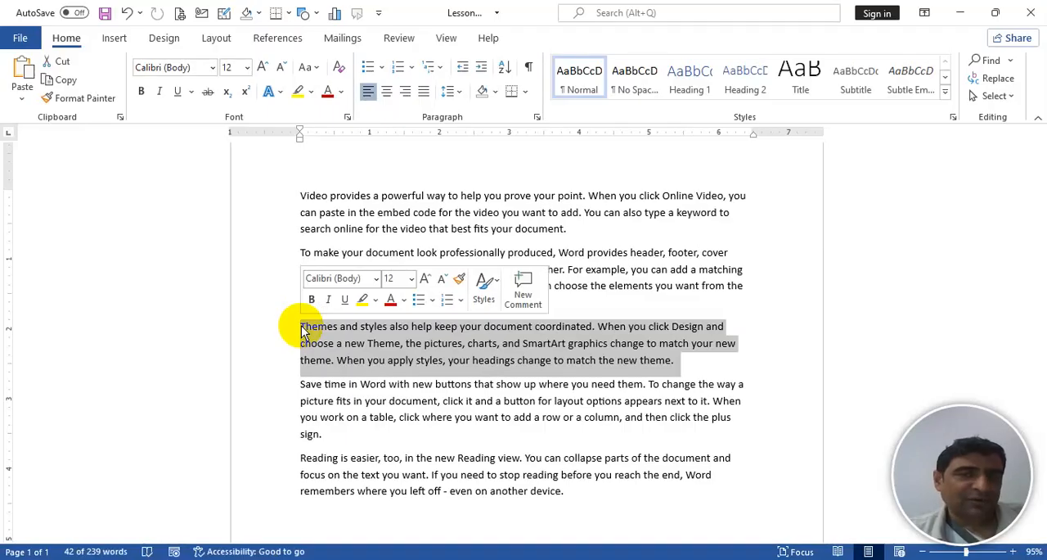
pyautogui.click(300, 330)
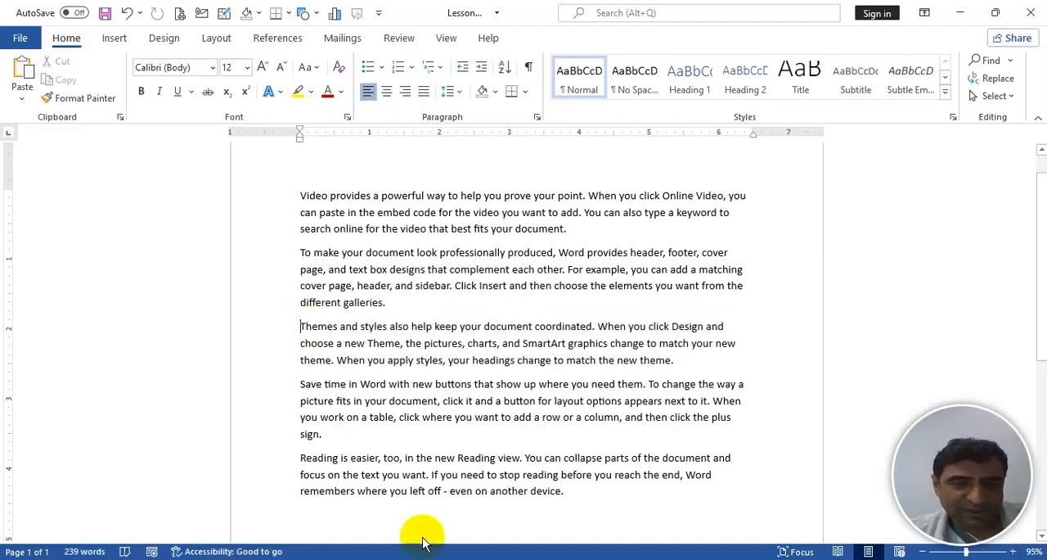
# - Bring up the On-Screen Keyboard and use it to extend the selection from the cursor to the end of the third paragraph
pyautogui.click(434, 559)
pyautogui.click(285, 346)
pyautogui.click(185, 213)
pyautogui.click(163, 172)
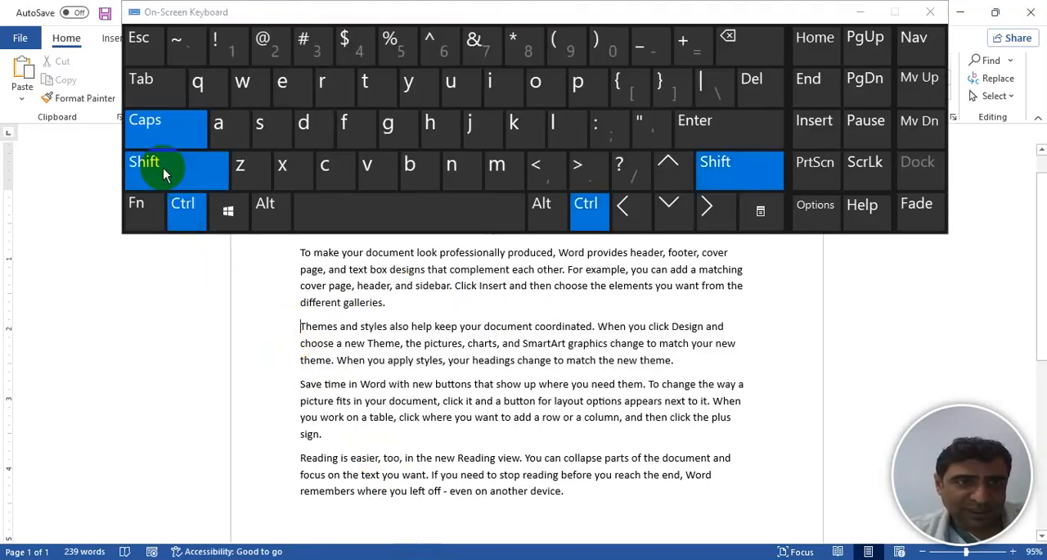
pyautogui.click(669, 212)
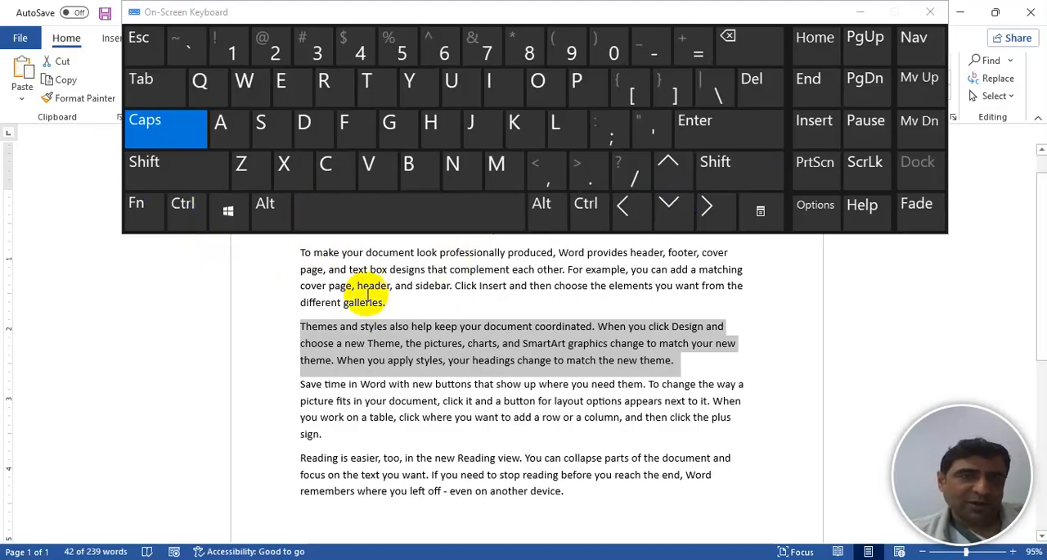
# - Justify the selected "Themes and styles" paragraph, try centre alignment on it, and set it back to justified
pyautogui.click(187, 209)
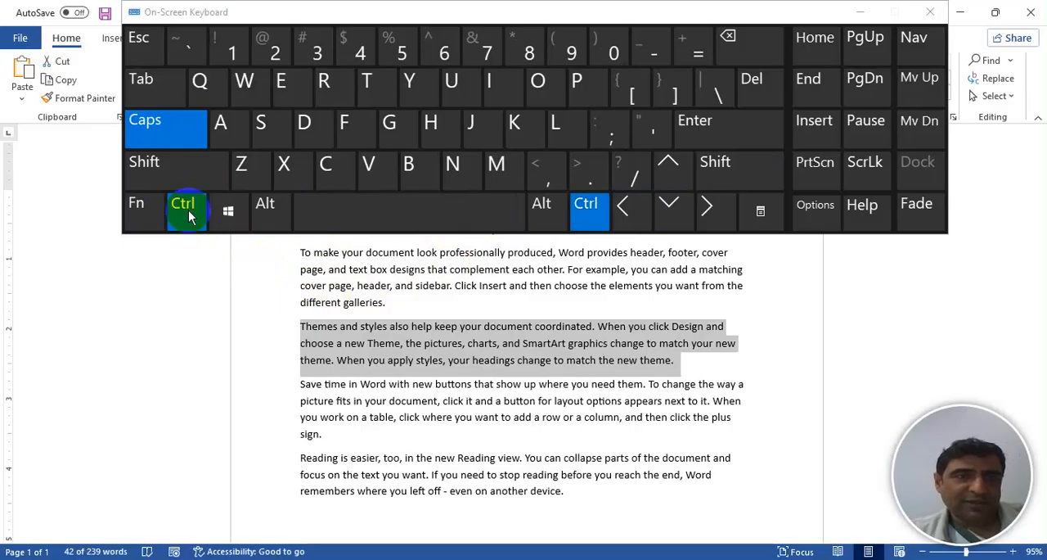
pyautogui.click(475, 130)
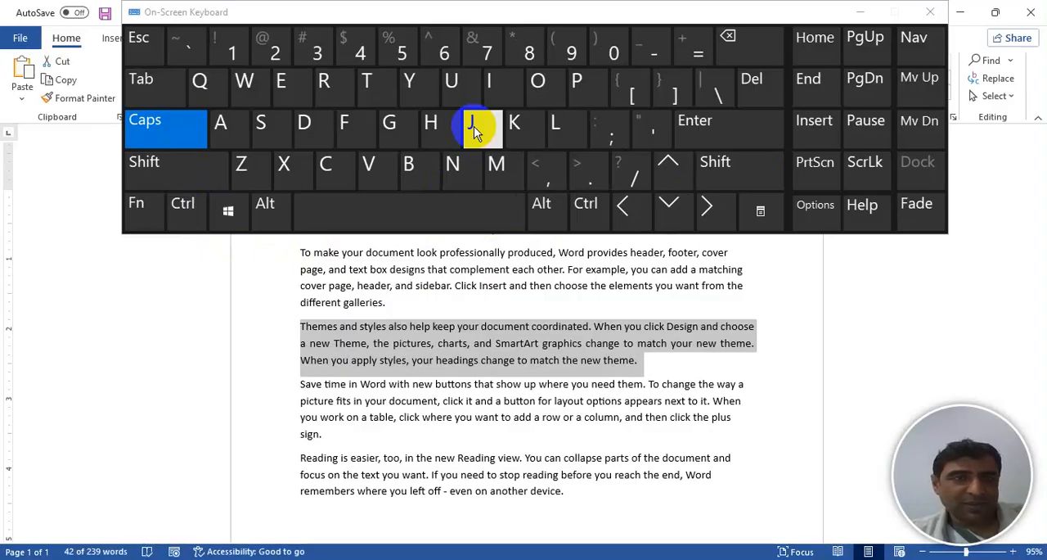
pyautogui.click(189, 211)
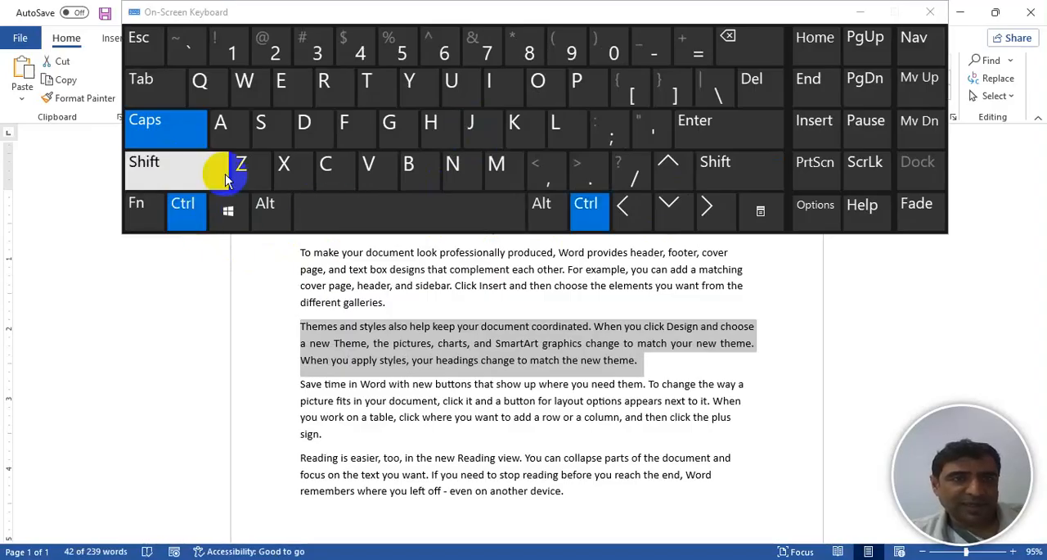
pyautogui.click(282, 87)
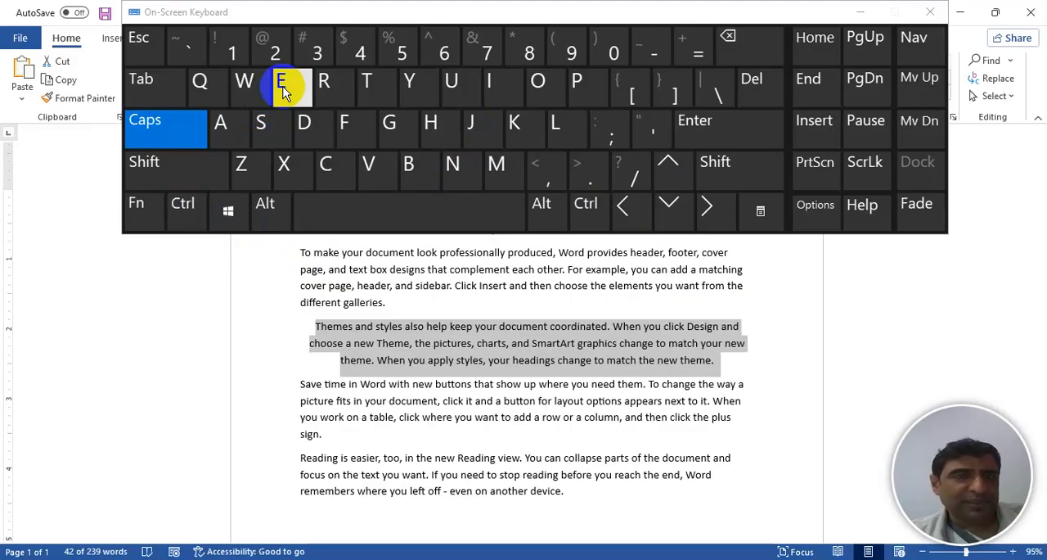
pyautogui.click(190, 211)
pyautogui.click(482, 131)
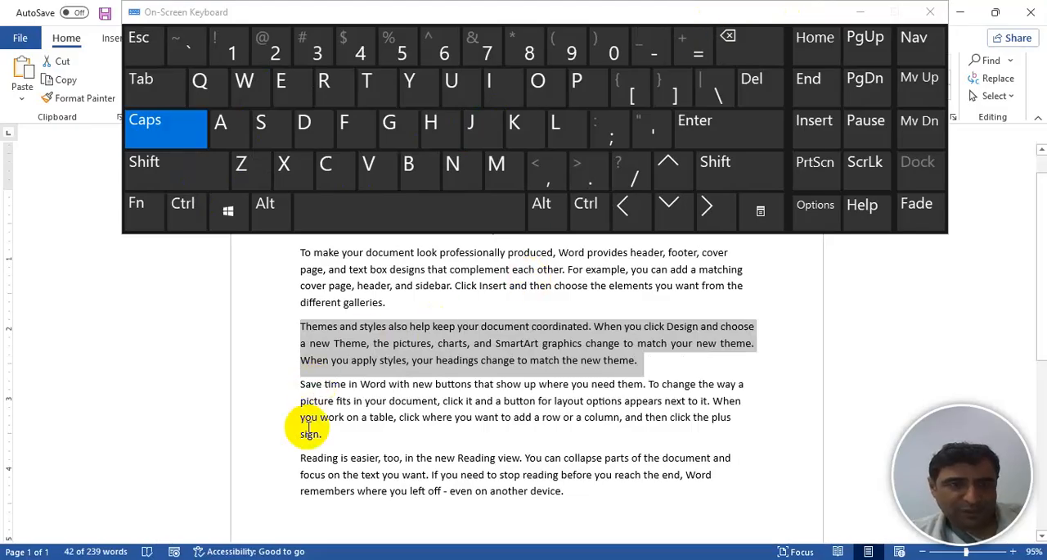
# - Cut the selected "Themes and styles" paragraph and paste it in front of the "Reading is easier" paragraph
pyautogui.click(187, 208)
pyautogui.click(281, 178)
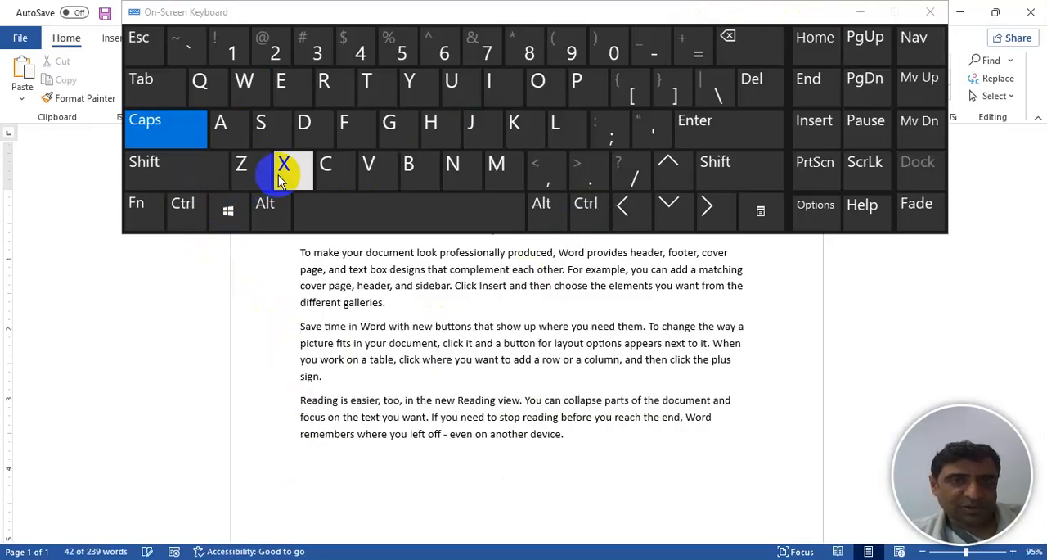
pyautogui.click(300, 401)
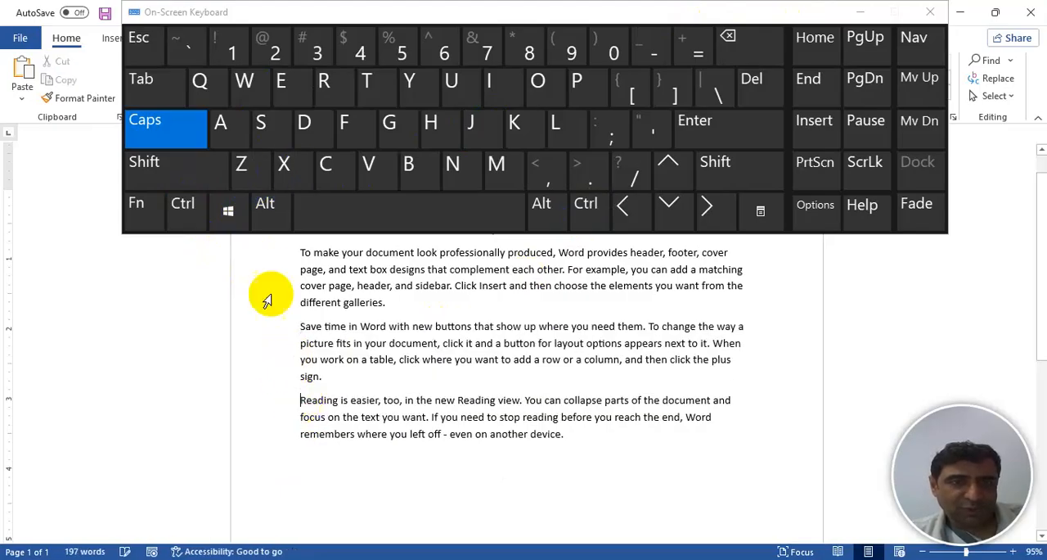
pyautogui.click(185, 207)
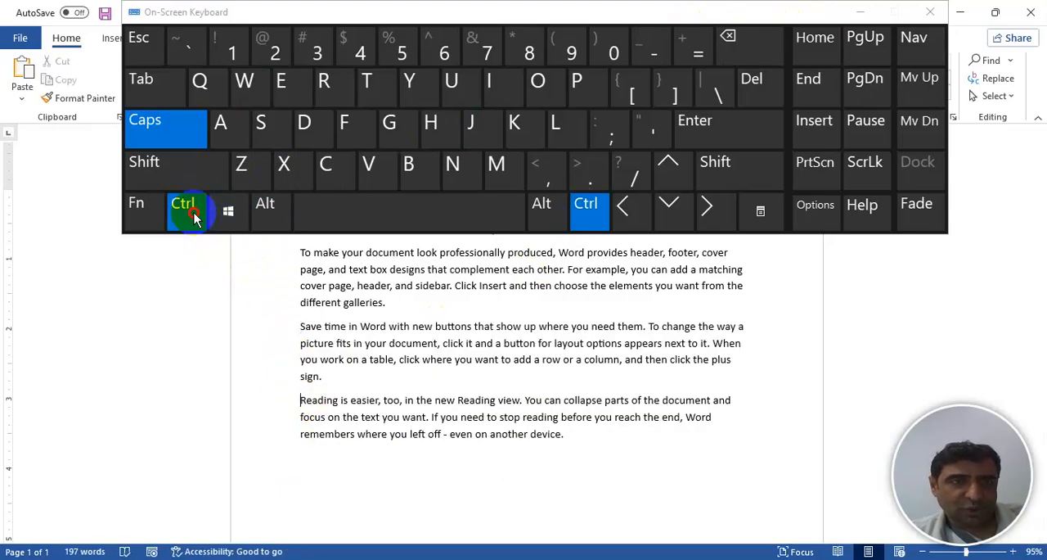
pyautogui.click(366, 168)
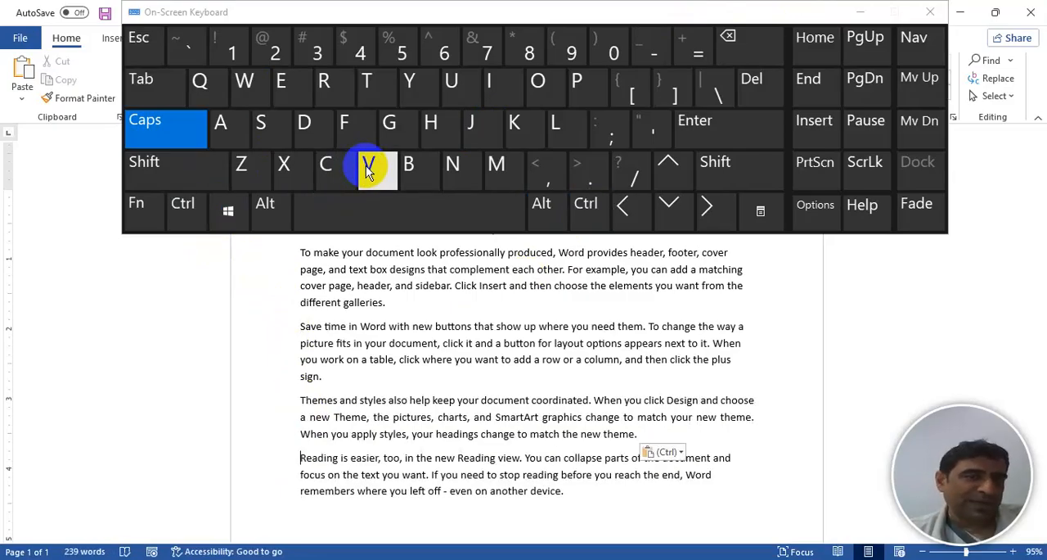
pyautogui.click(367, 168)
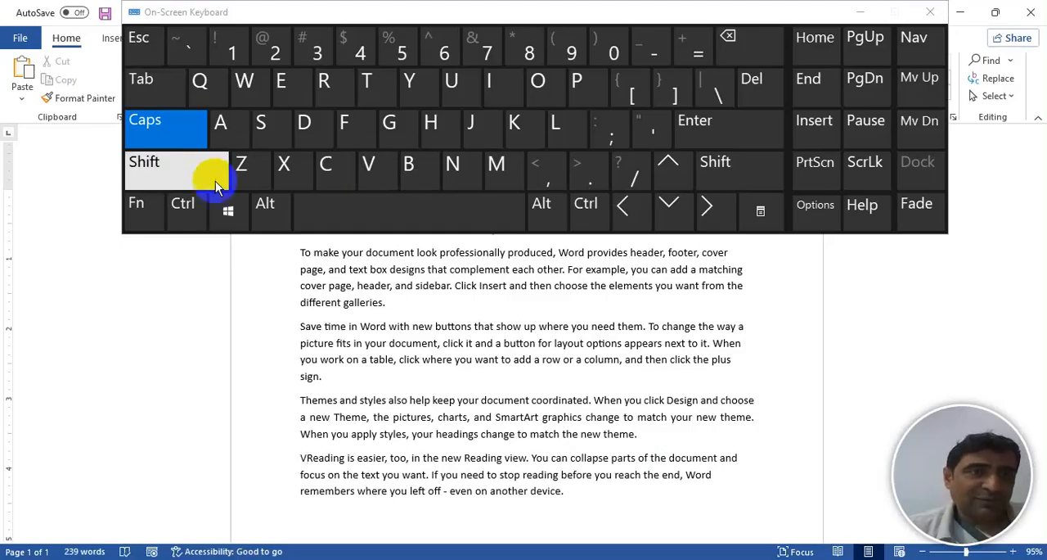
# - Select the "Save time in Word" paragraph from its start to its end with the On-Screen Keyboard, and minimize the keyboard
pyautogui.click(301, 326)
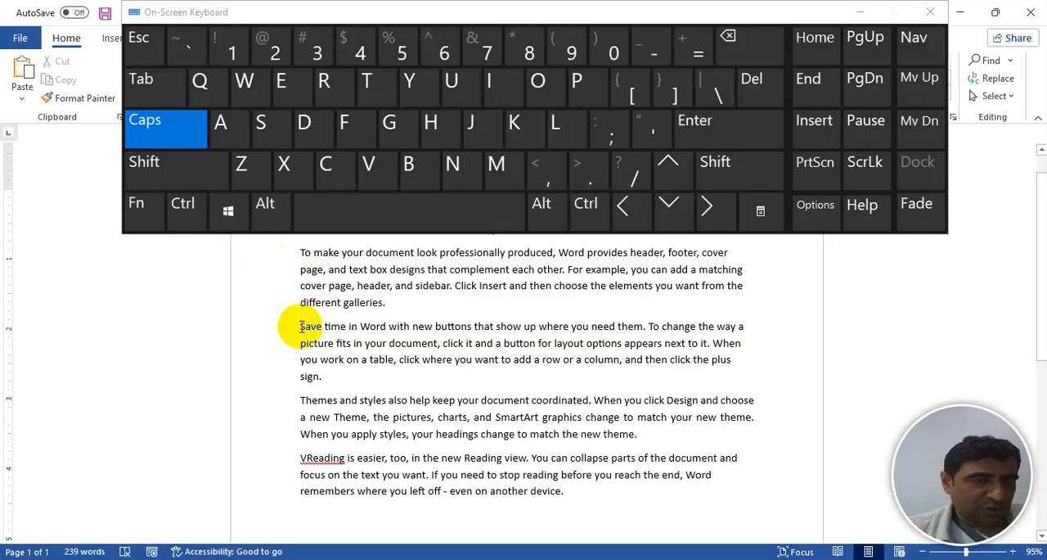
pyautogui.click(185, 206)
pyautogui.click(170, 173)
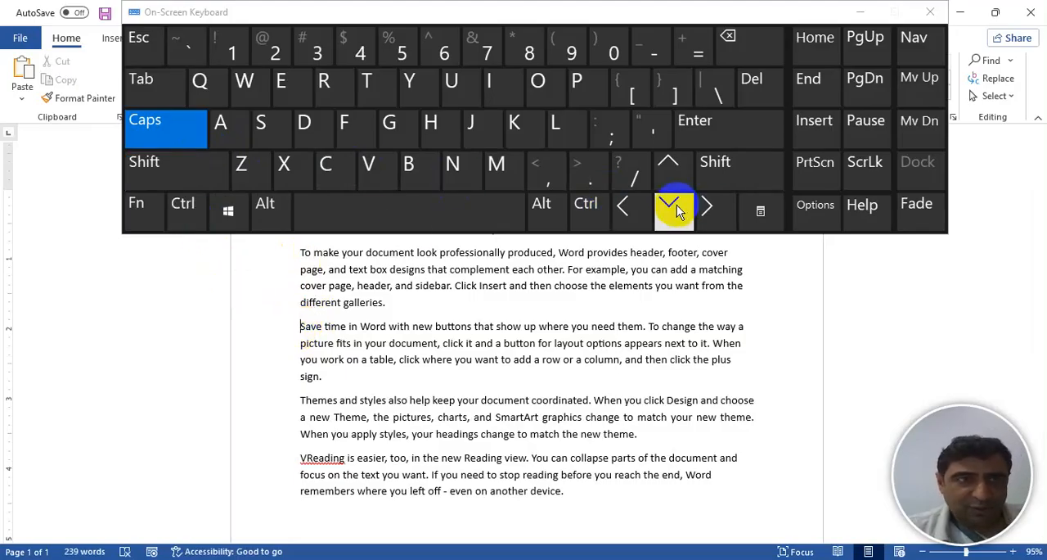
pyautogui.click(194, 207)
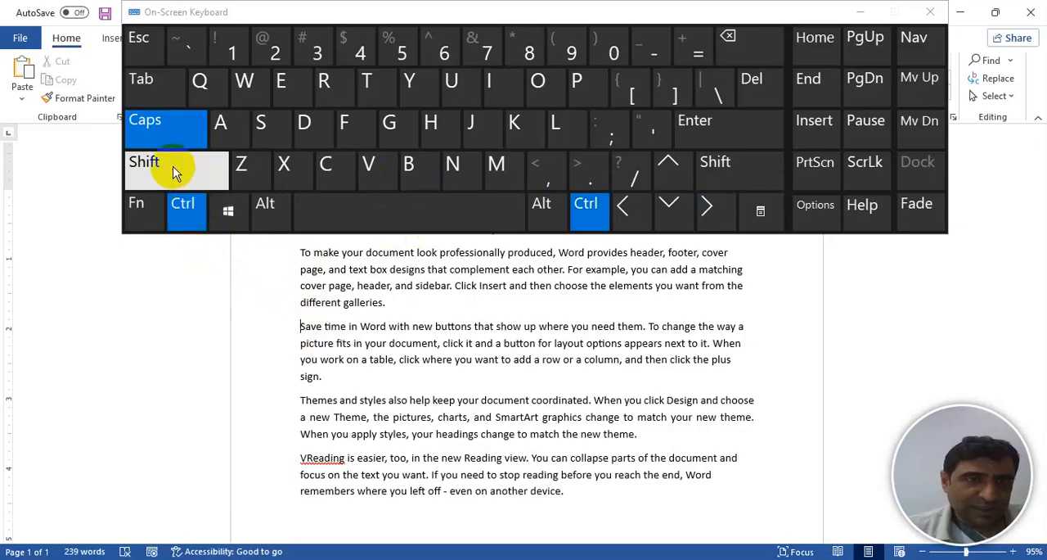
pyautogui.click(173, 170)
pyautogui.click(202, 166)
pyautogui.click(669, 206)
pyautogui.click(294, 326)
pyautogui.click(190, 211)
pyautogui.click(175, 168)
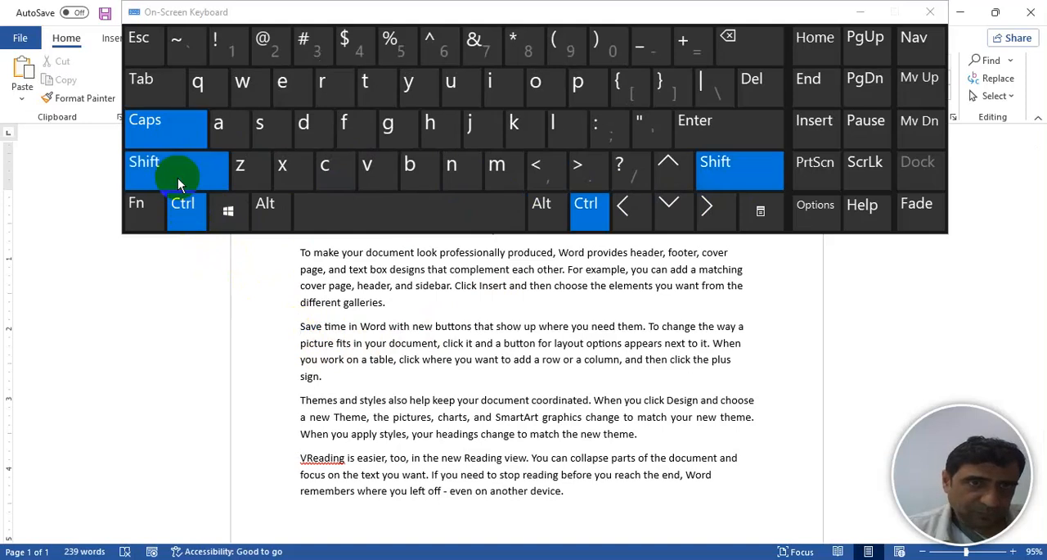
pyautogui.click(683, 206)
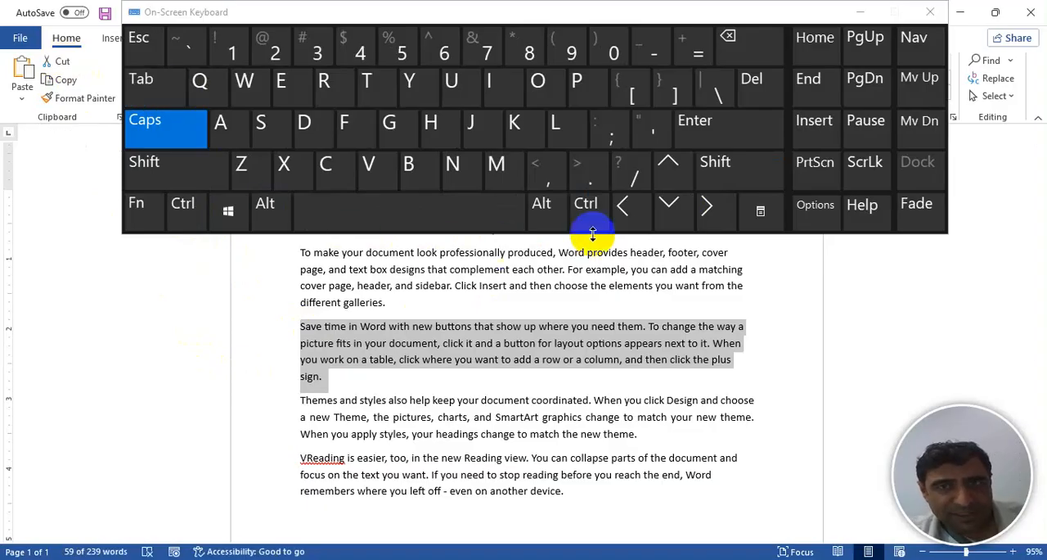
pyautogui.click(863, 14)
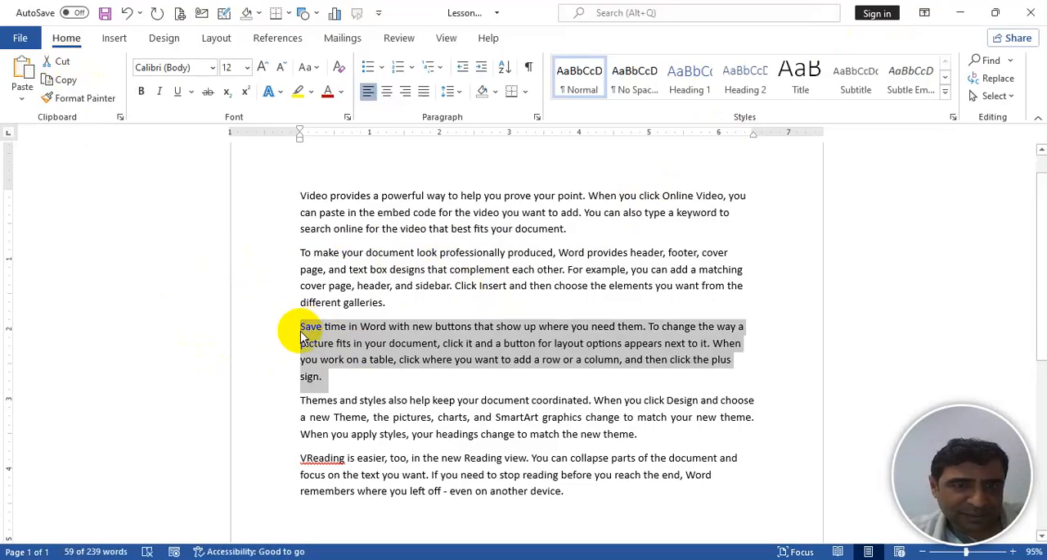
# - Move the last paragraph, starting with "VReading", up two places with the On-Screen Keyboard, clear the selection and minimize the keyboard
pyautogui.click(302, 455)
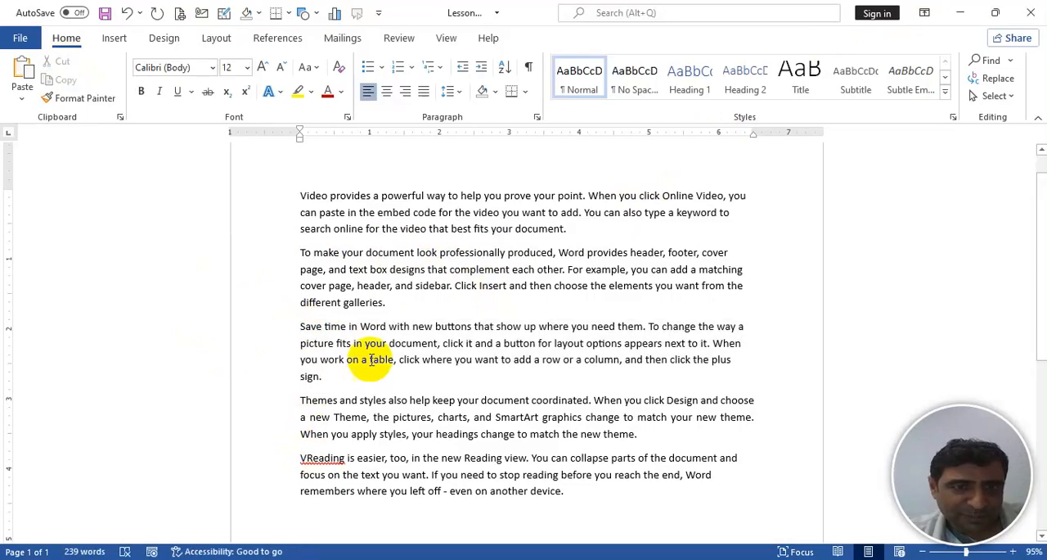
pyautogui.click(409, 558)
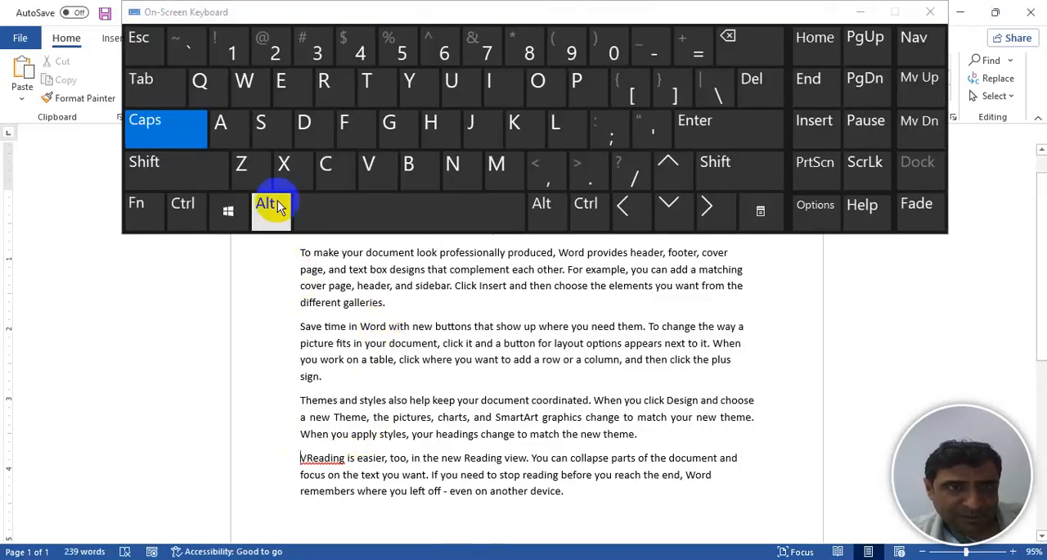
pyautogui.click(277, 207)
pyautogui.click(180, 162)
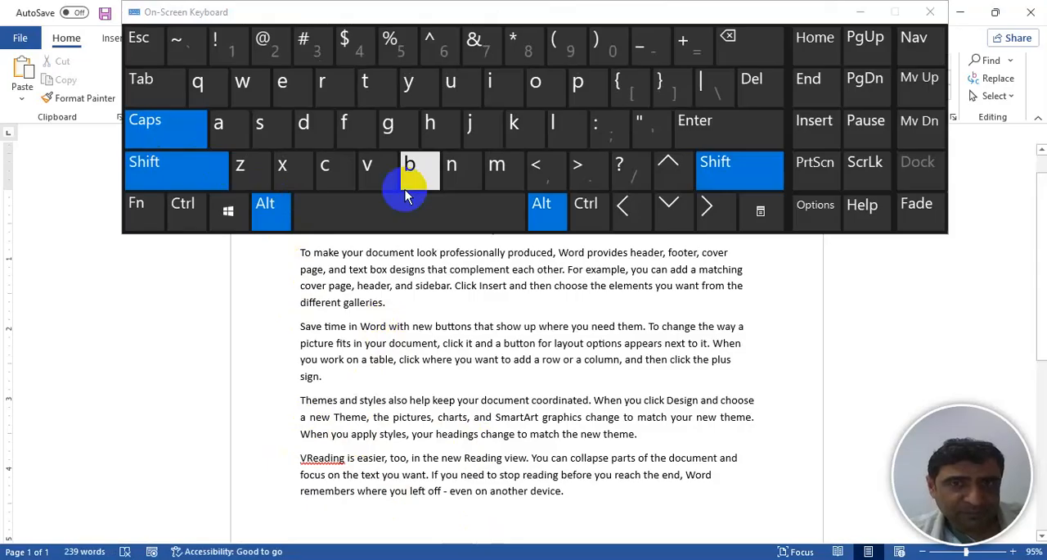
pyautogui.click(669, 167)
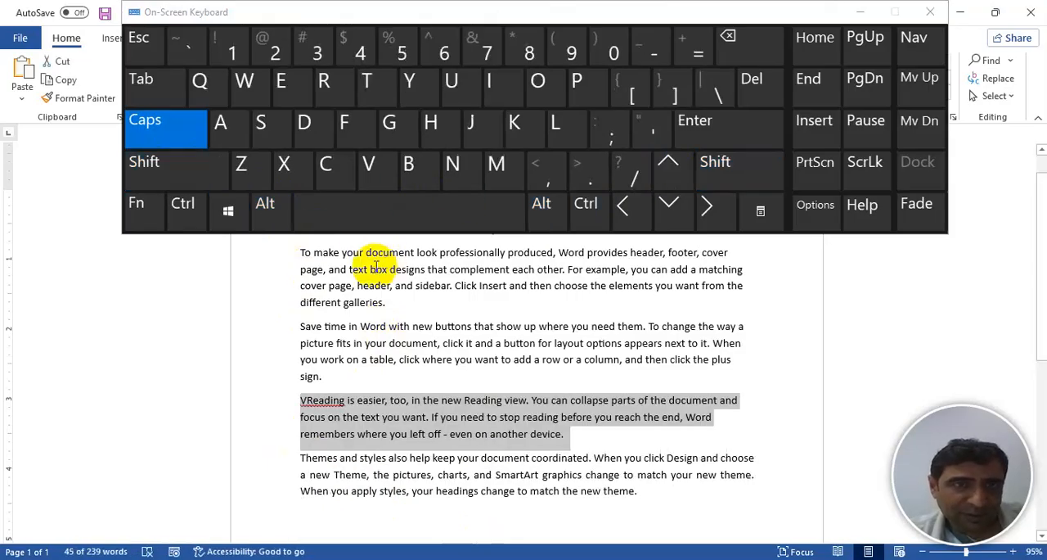
pyautogui.click(275, 212)
pyautogui.click(190, 175)
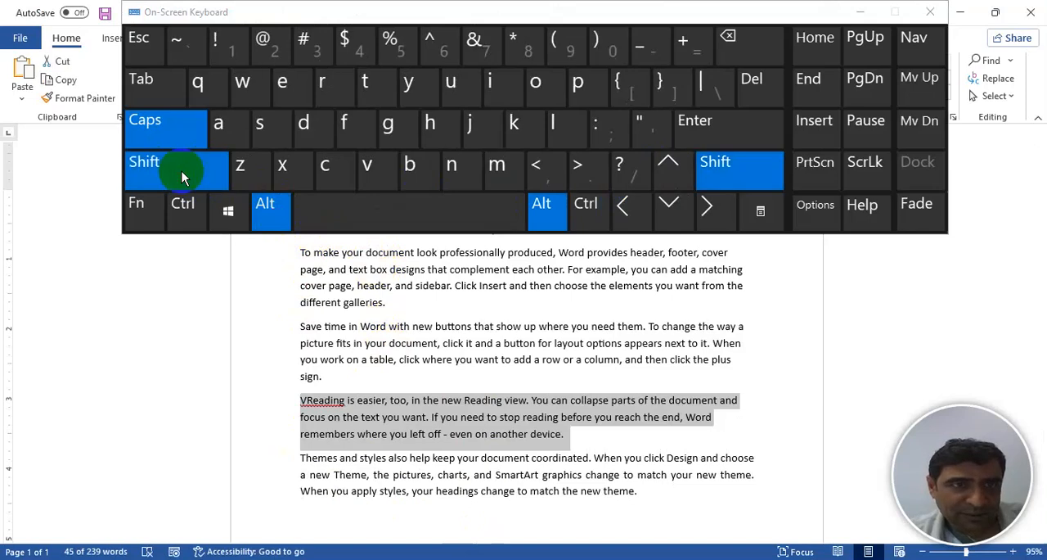
pyautogui.click(669, 169)
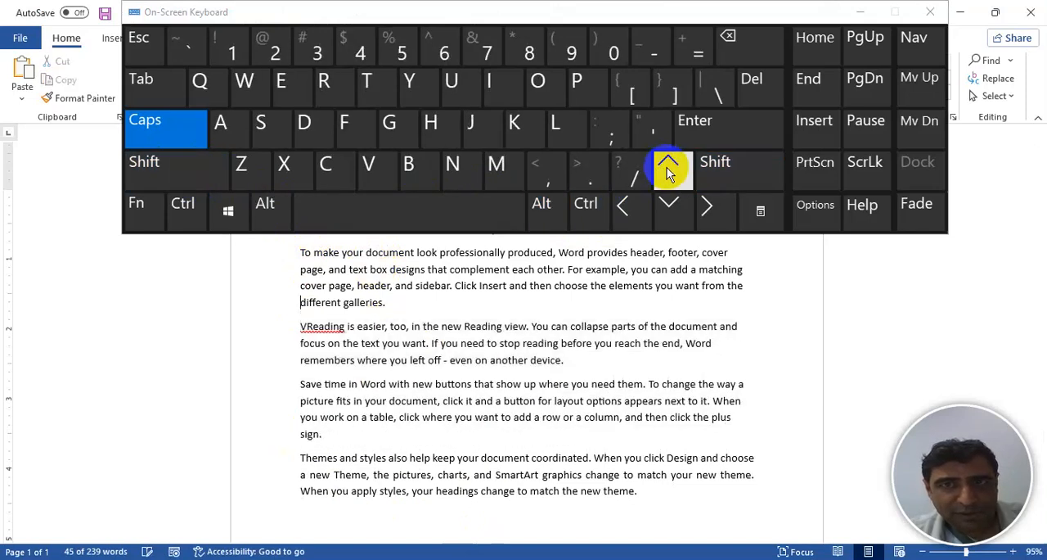
pyautogui.click(301, 302)
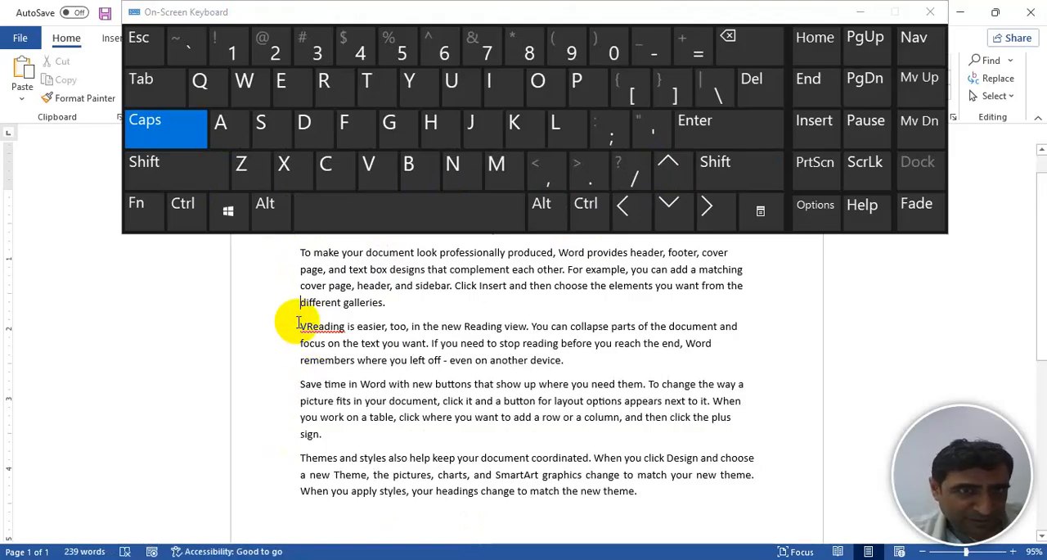
pyautogui.click(860, 12)
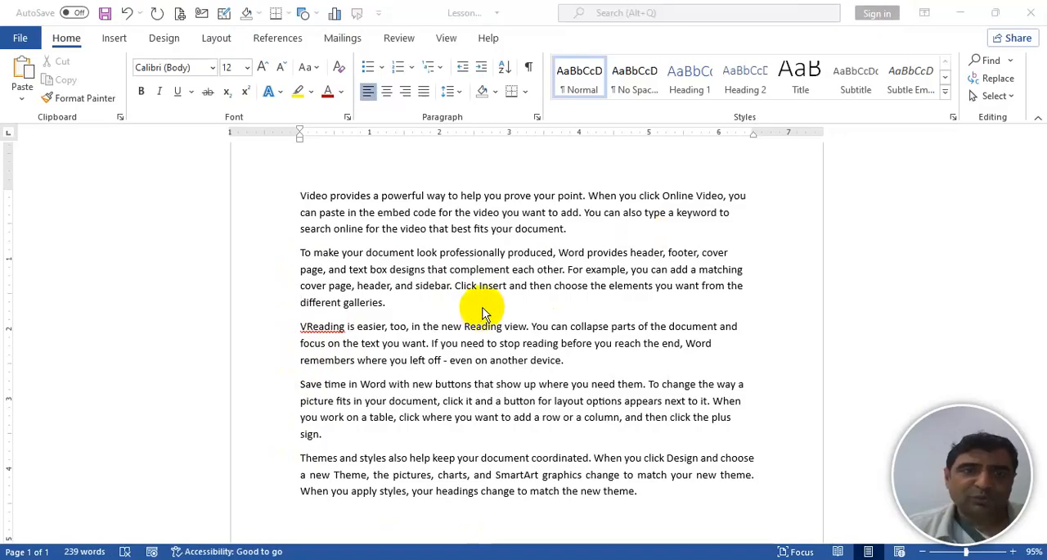
# - Shift the whole "VReading" paragraph up and down among the other paragraphs and return it to third place
pyautogui.click(306, 336)
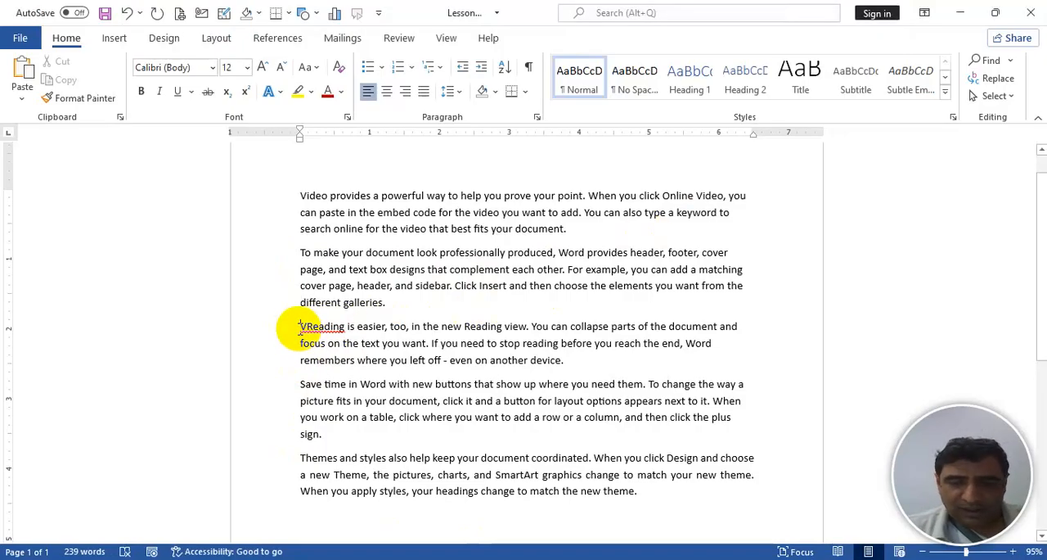
pyautogui.tripleClick(300, 329)
pyautogui.hotkey('alt', 'shift', 'Up')
pyautogui.hotkey('alt', 'shift', 'Up')
pyautogui.hotkey('alt', 'shift', 'Down')
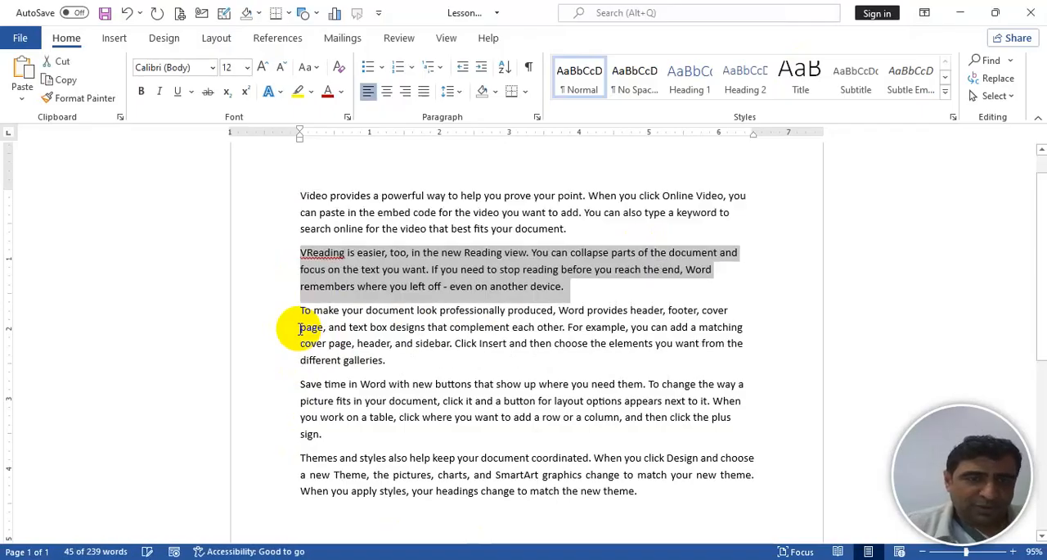
pyautogui.hotkey('alt', 'shift', 'Down')
pyautogui.hotkey('alt', 'shift', 'Down')
pyautogui.hotkey('alt', 'shift', 'Down')
pyautogui.hotkey('alt', 'shift', 'Up')
pyautogui.hotkey('alt', 'shift', 'Up')
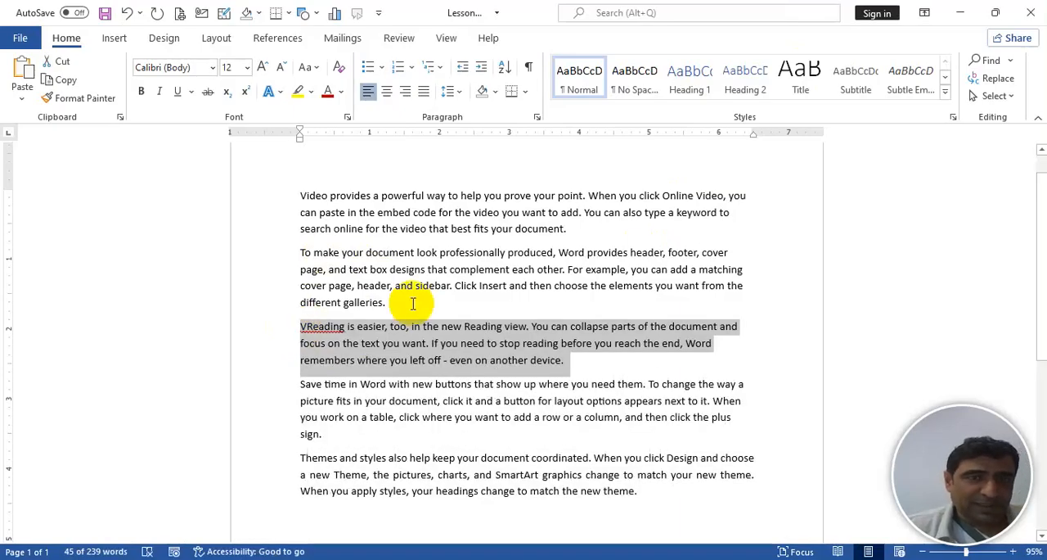
# - Add the line "ALT+SHIFT+ARROW" below the "VReading" paragraph and delete it again
pyautogui.click(573, 361)
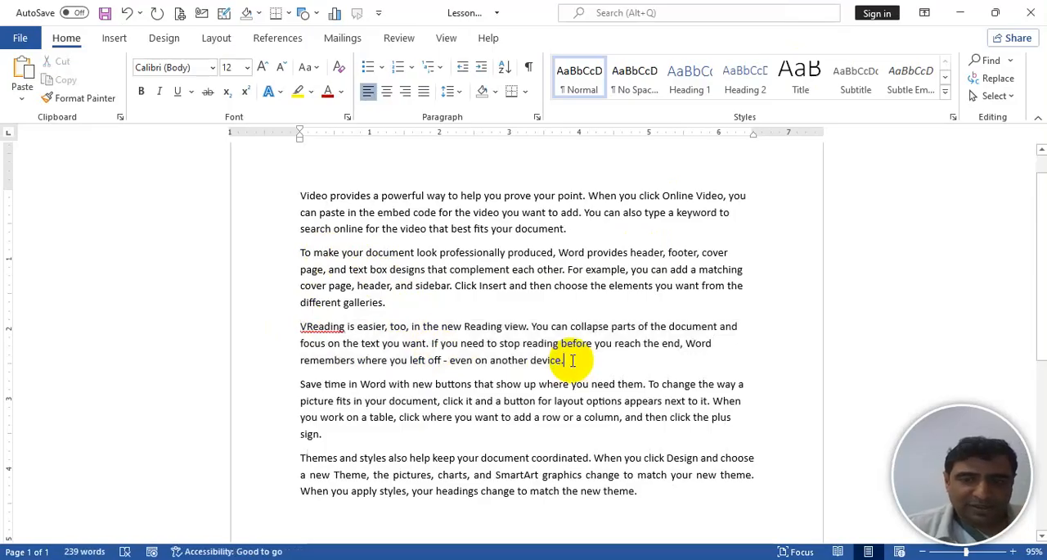
pyautogui.press('Return')
pyautogui.write('ALT')
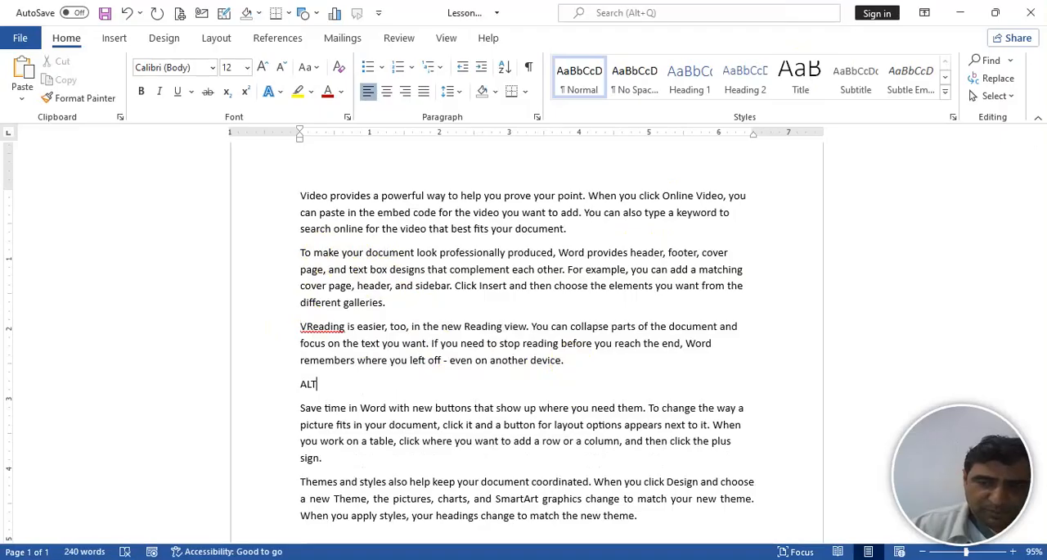
pyautogui.write('+SHIFT+')
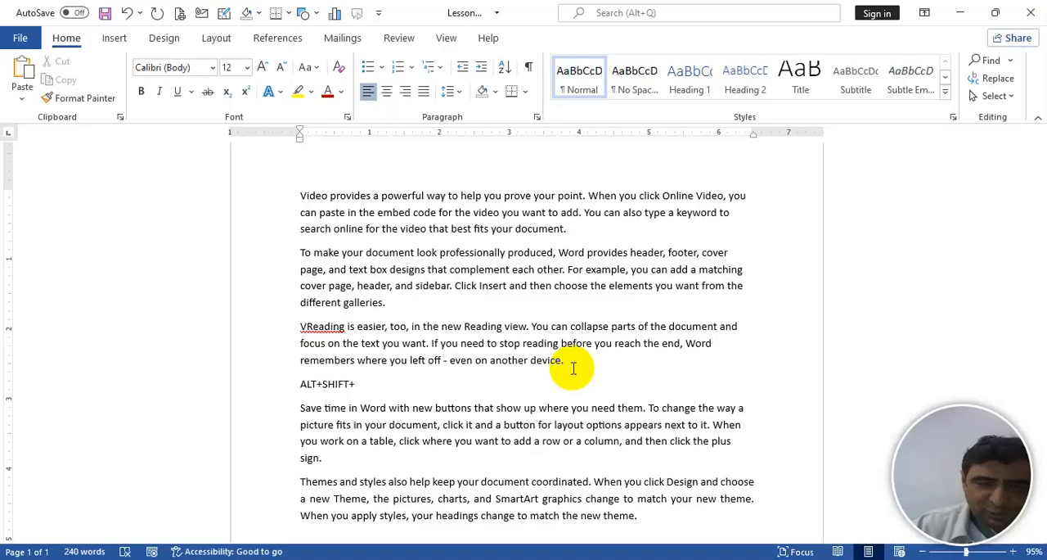
pyautogui.write('ARROW')
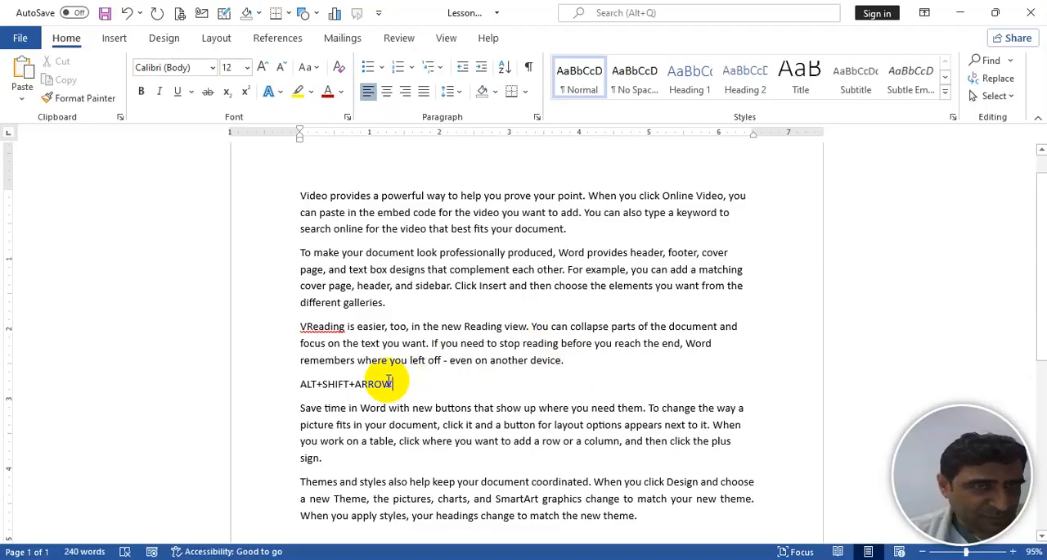
pyautogui.click(270, 390)
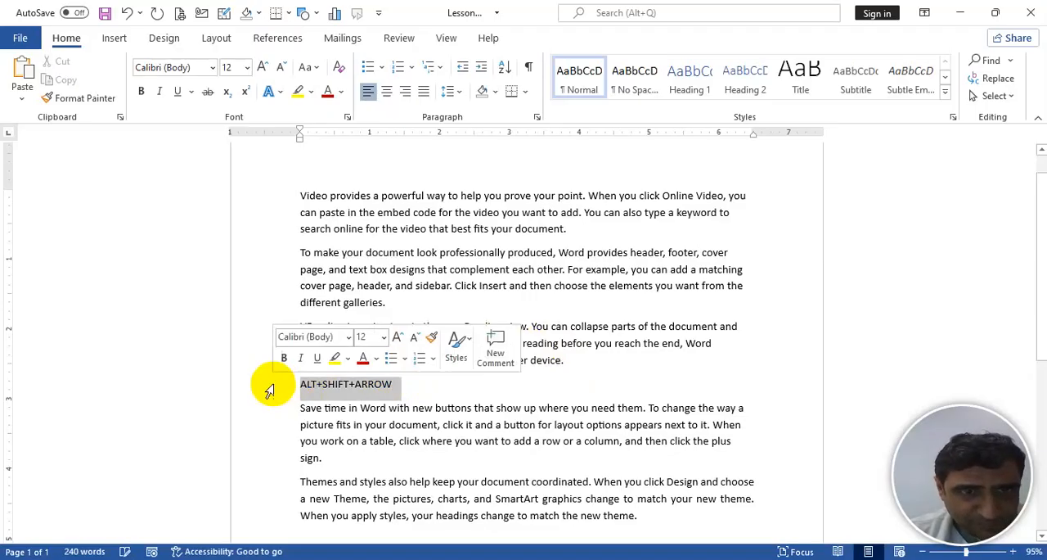
pyautogui.press('Delete')
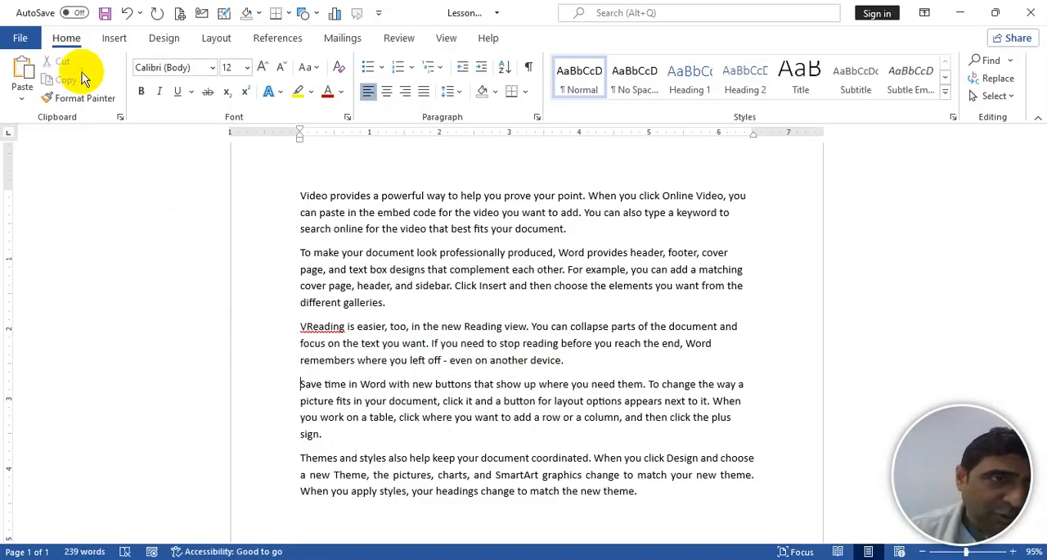
# - Copy the "To make your document look professionally produced" paragraph and paste it directly before the "Themes and styles" paragraph
pyautogui.moveTo(299, 253); pyautogui.dragTo(304, 255)
pyautogui.tripleClick(304, 255)
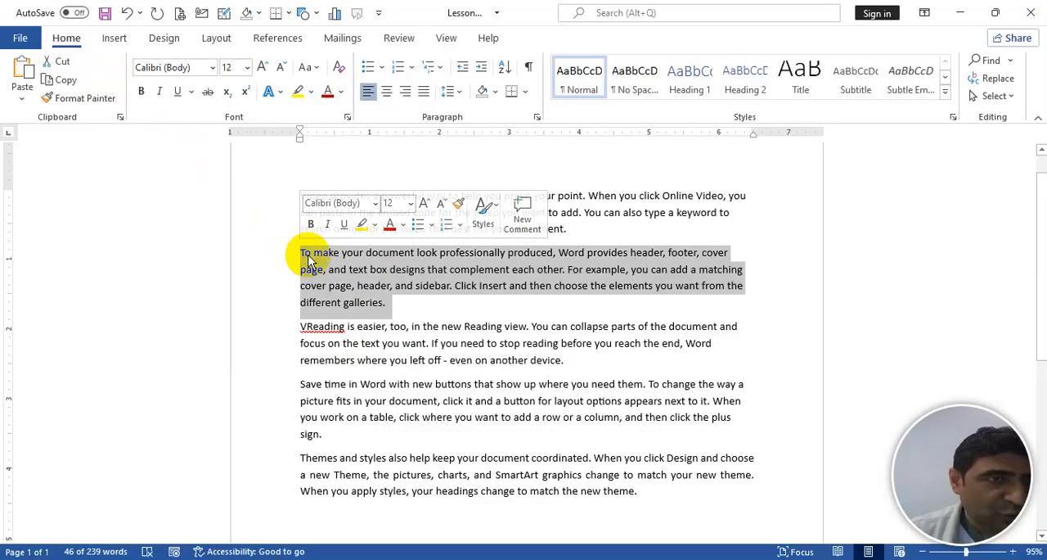
pyautogui.click(70, 80)
pyautogui.click(299, 455)
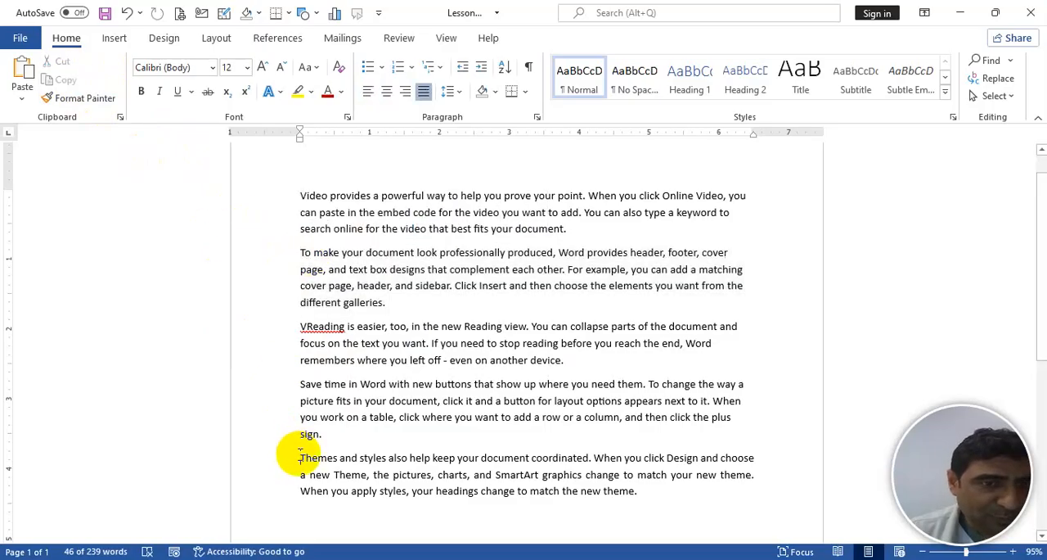
pyautogui.click(22, 75)
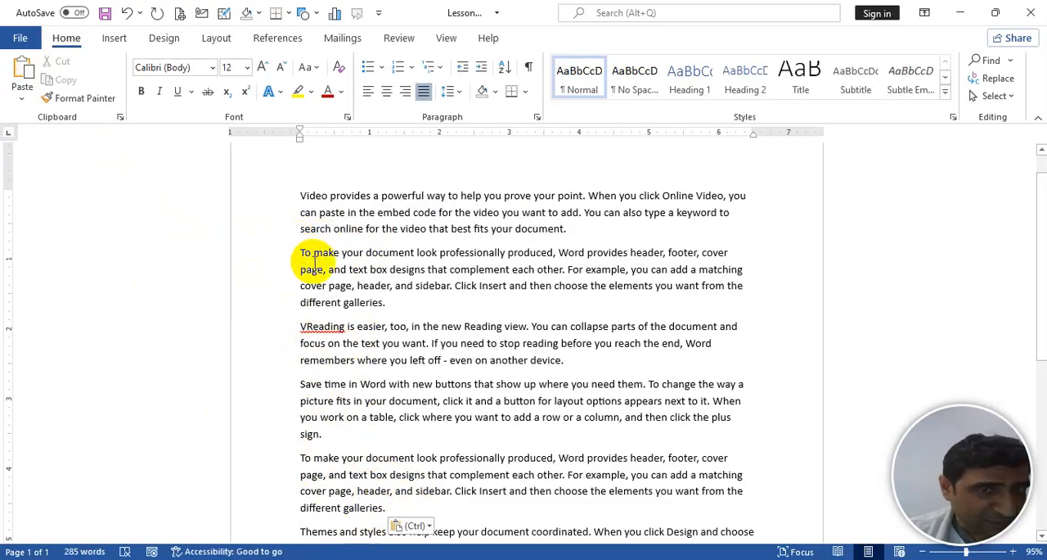
# - Clear all collected items from the Clipboard and copy the second paragraph's opening text through "complement" into it
pyautogui.moveTo(303, 253); pyautogui.dragTo(476, 277)
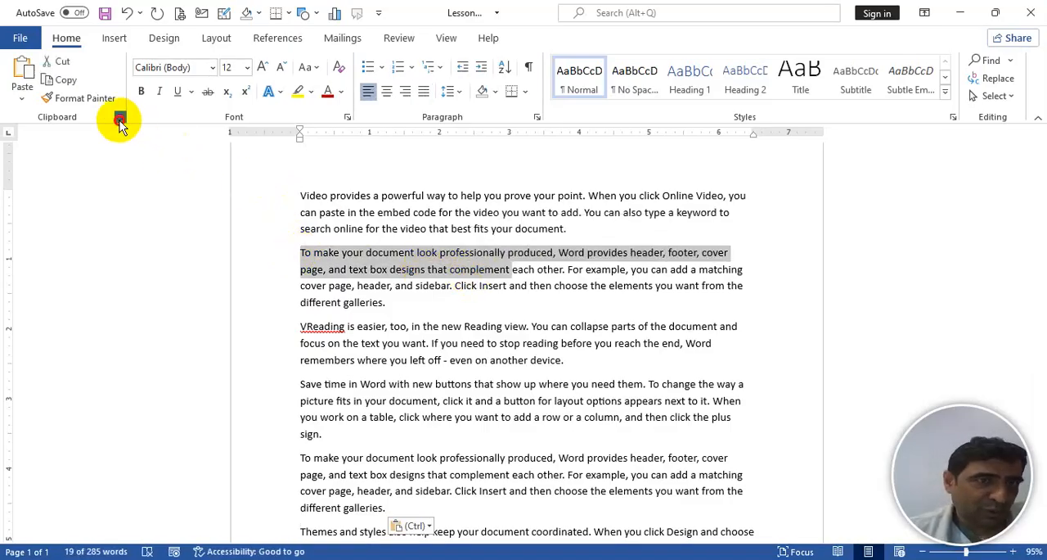
pyautogui.click(120, 117)
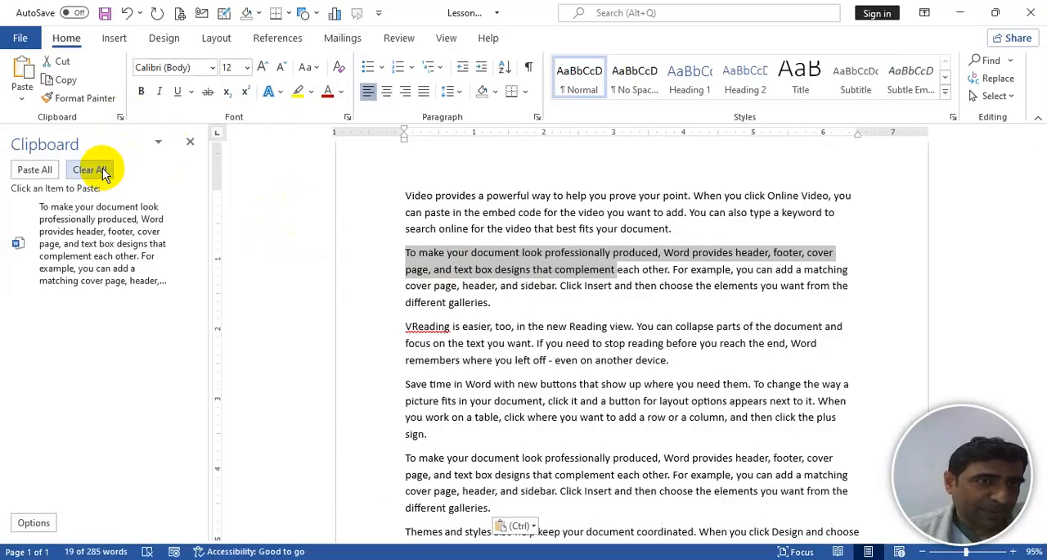
pyautogui.click(102, 171)
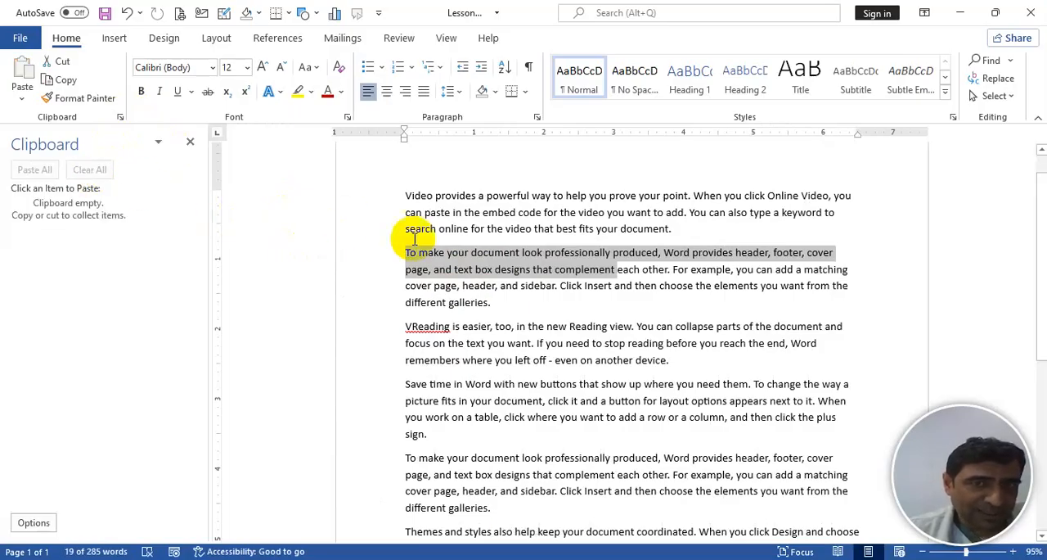
pyautogui.hotkey('ctrl', 'c')
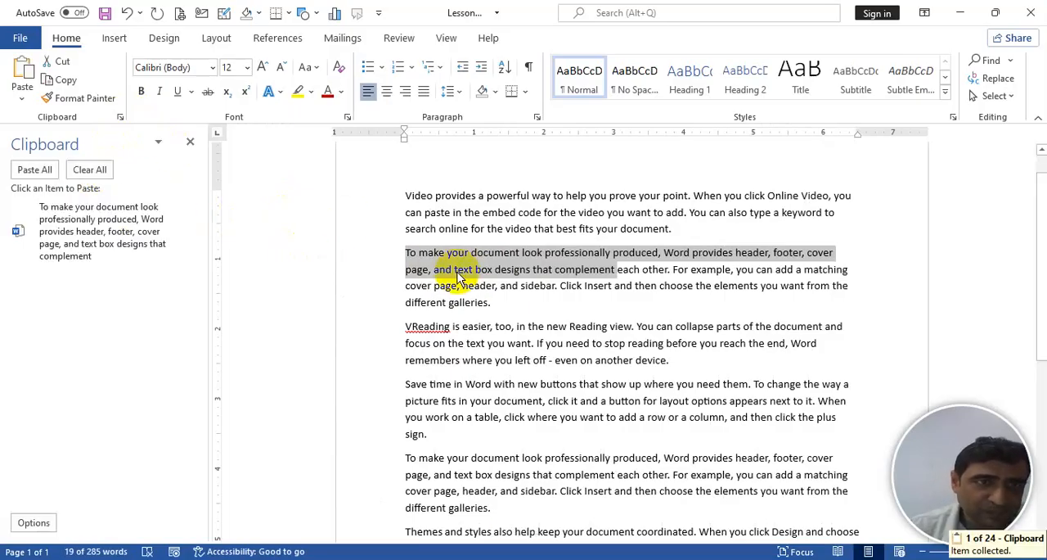
# - Collect two more excerpts on the Clipboard: "Save time in Word" through "fits in your", and "page, and text box designs" through "header, and"
pyautogui.moveTo(402, 384); pyautogui.dragTo(475, 401)
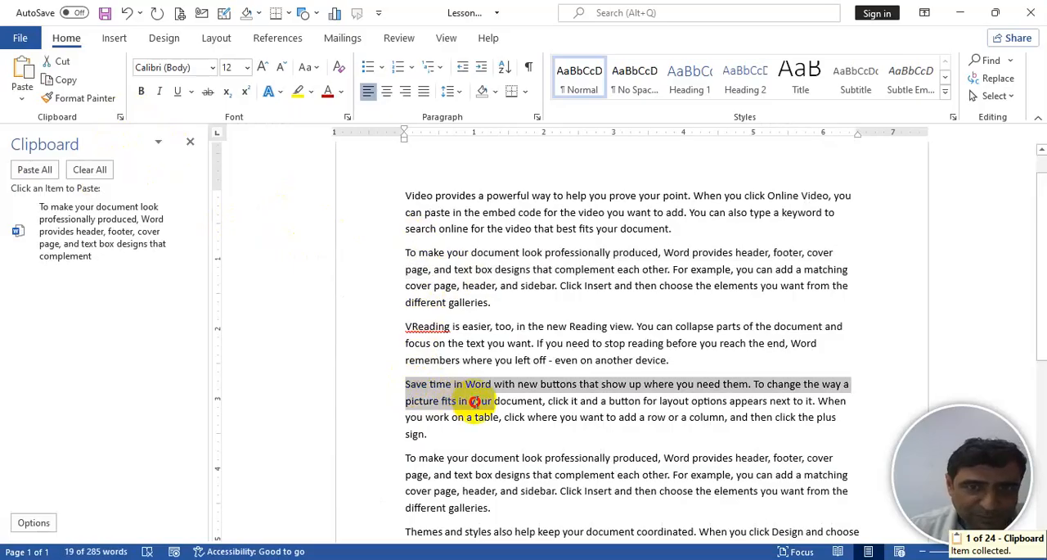
pyautogui.hotkey('ctrl', 'c')
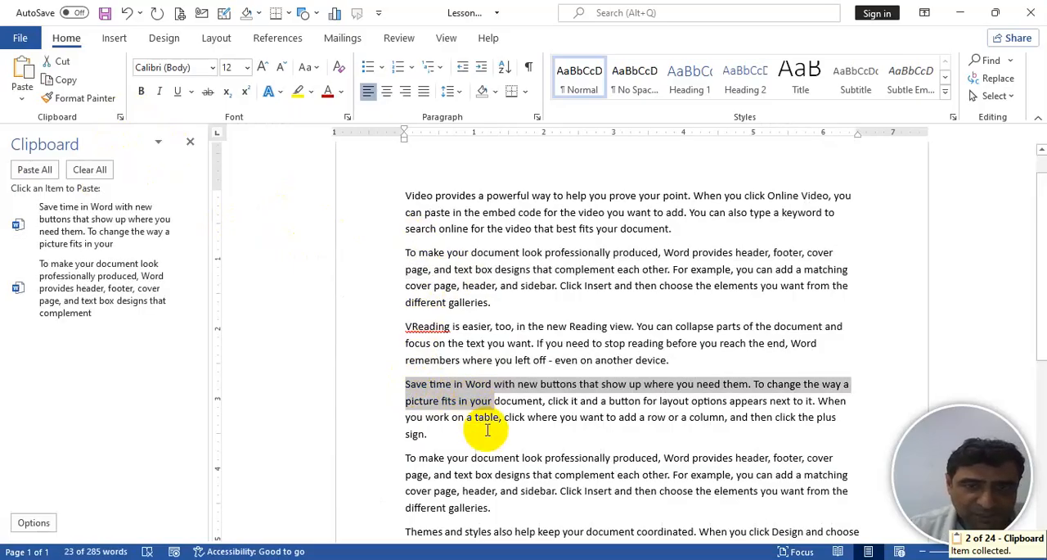
pyautogui.moveTo(407, 475); pyautogui.dragTo(511, 496)
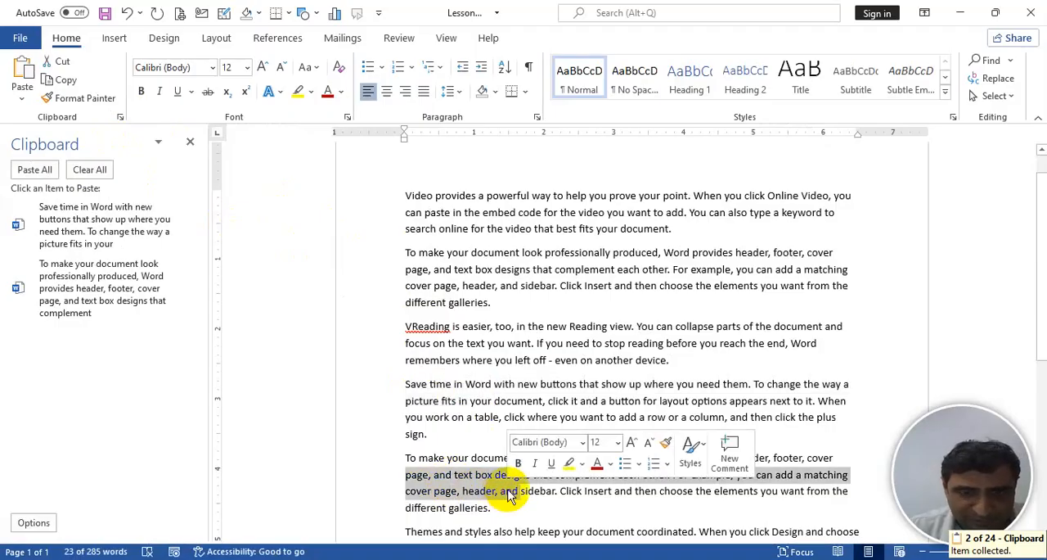
pyautogui.hotkey('ctrl', 'c')
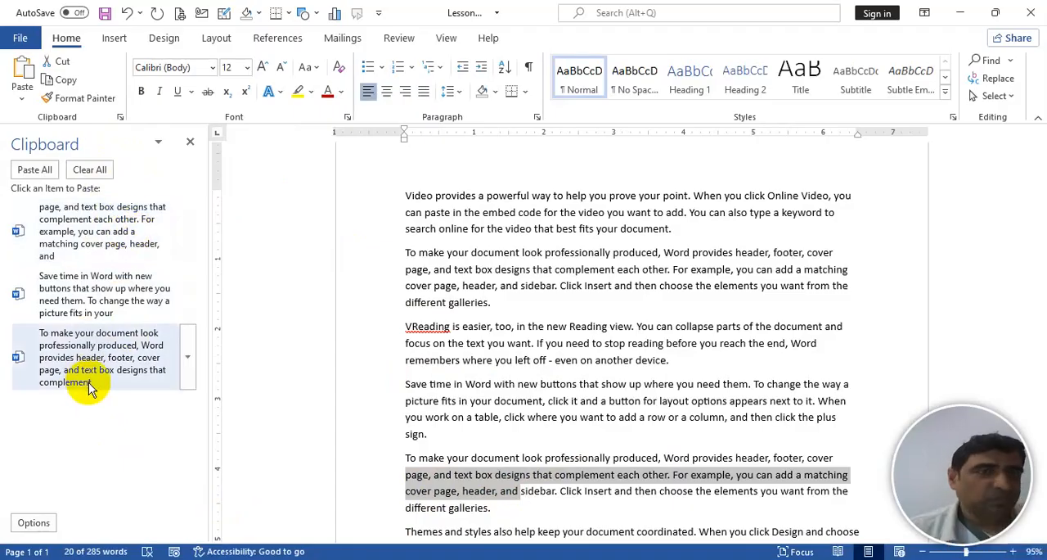
# - Paste the collected "Save time in Word" excerpt on a new line below the second paragraph
pyautogui.click(515, 308)
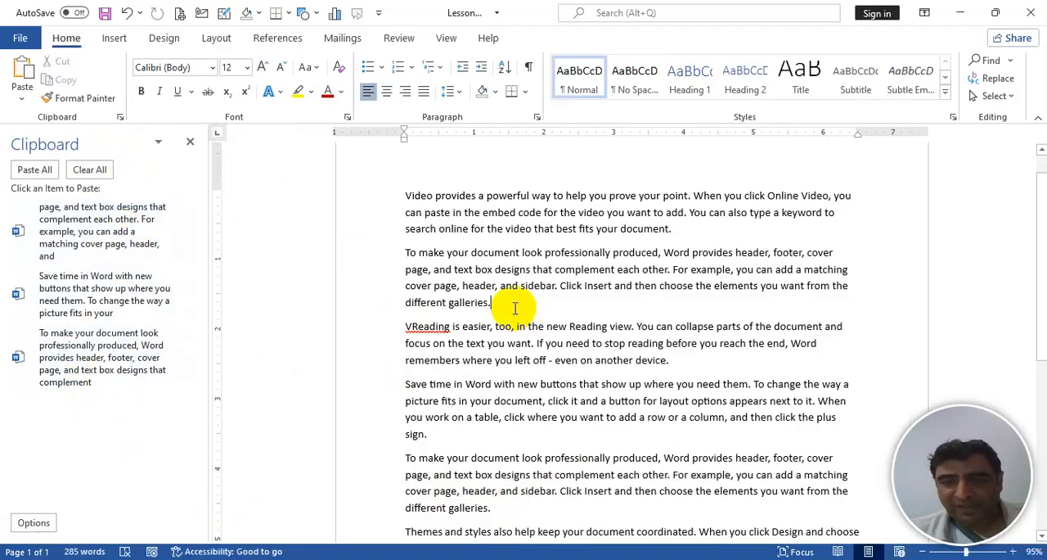
pyautogui.press('Return')
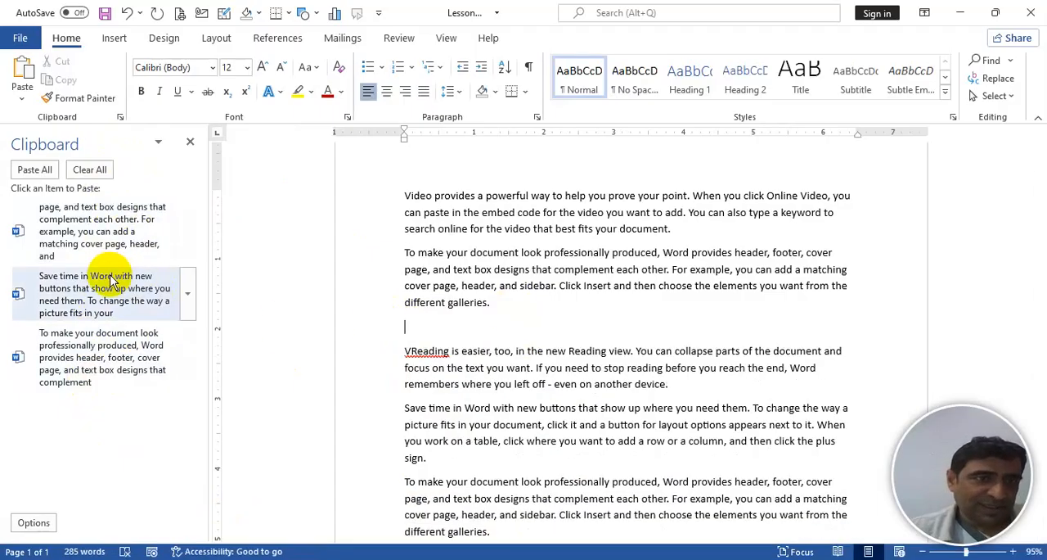
pyautogui.click(110, 281)
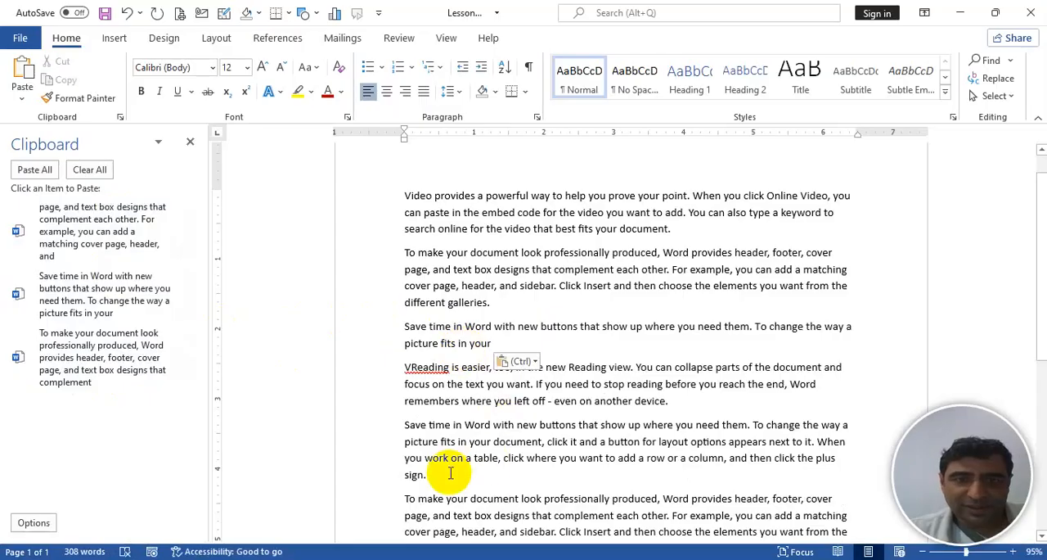
# - Paste the collected "page, and text box designs" excerpt on a new line below the "VReading" paragraph
pyautogui.click(686, 405)
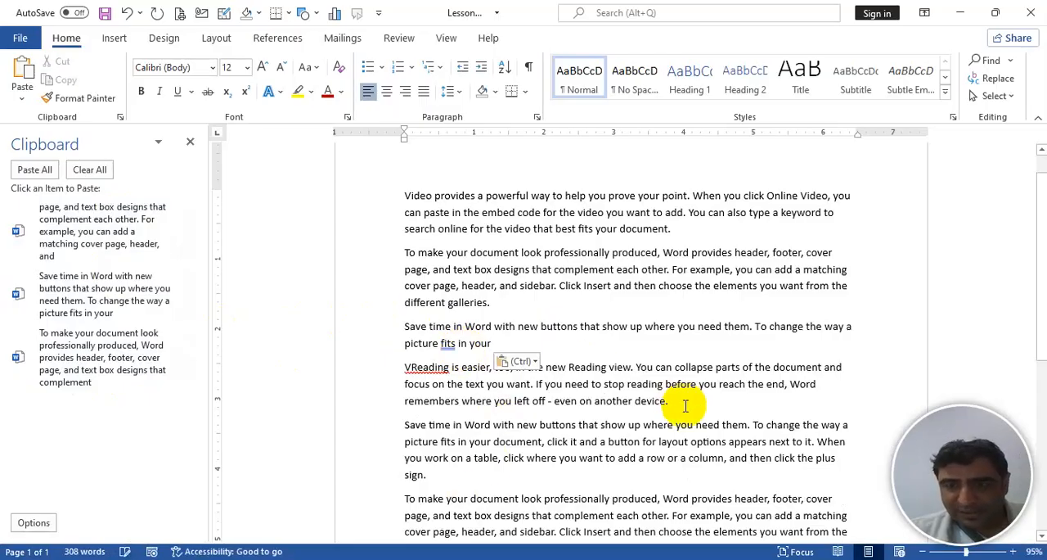
pyautogui.press('Return')
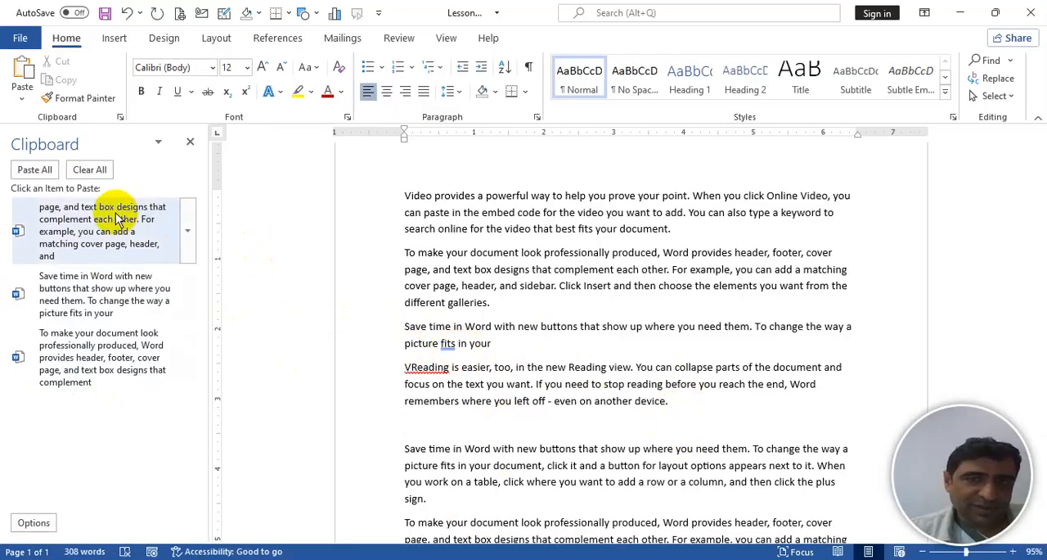
pyautogui.click(117, 219)
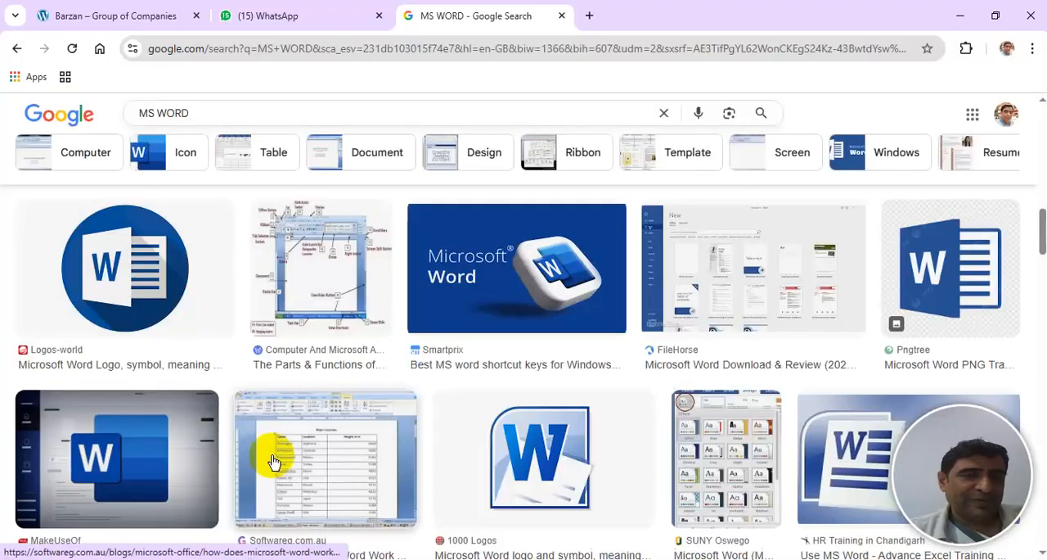
# - In the Chrome browser, search for "berkeley training & educational consultancy building" and open the Berkeley Consulting website
pyautogui.click(281, 49)
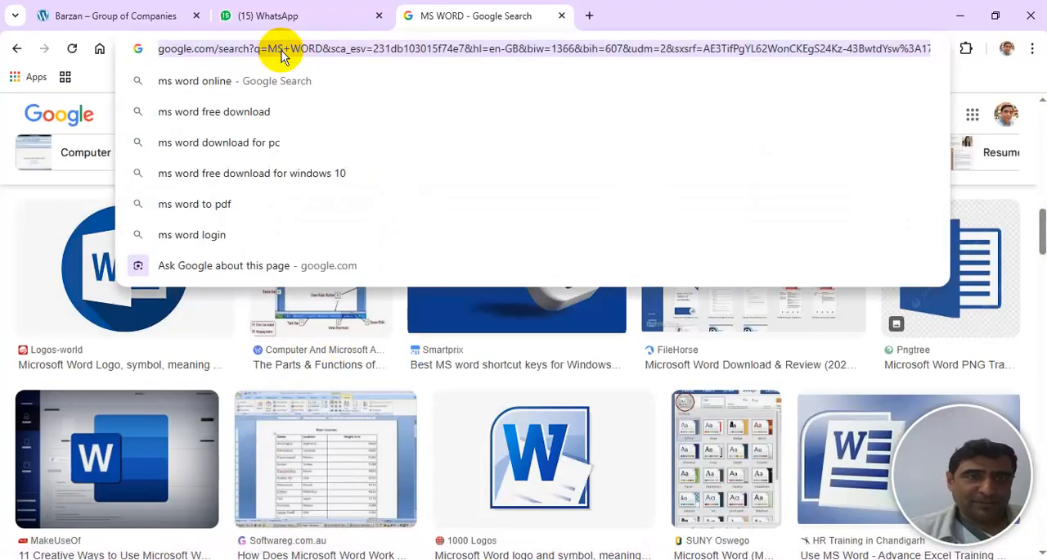
pyautogui.write('BERE')
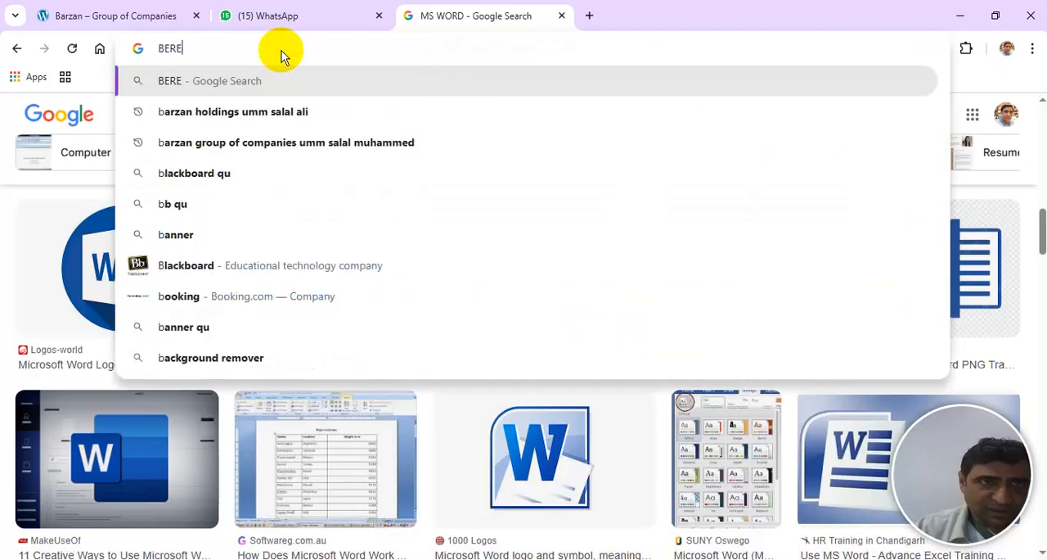
pyautogui.press('BackSpace')
pyautogui.write('KE')
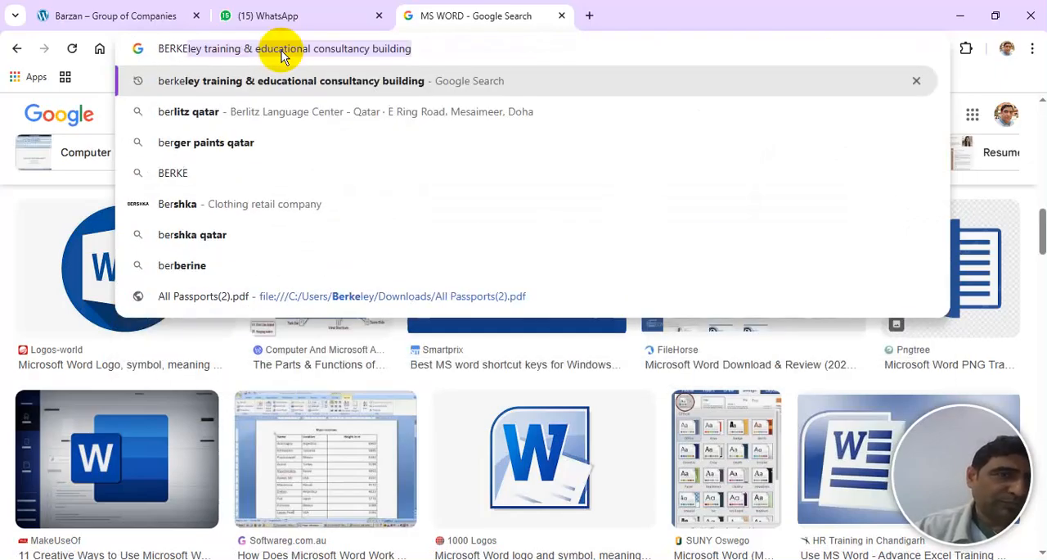
pyautogui.press('Return')
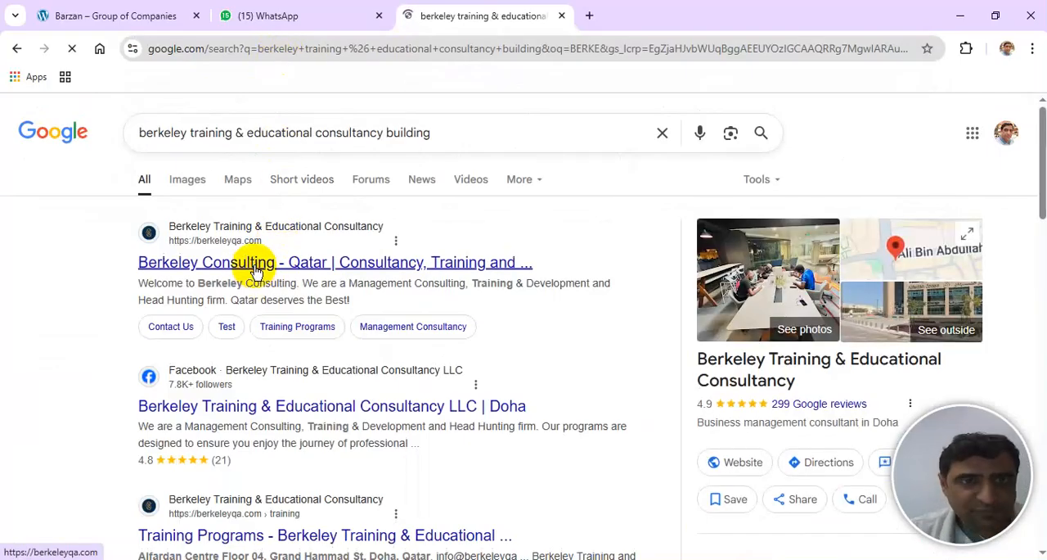
pyautogui.click(256, 266)
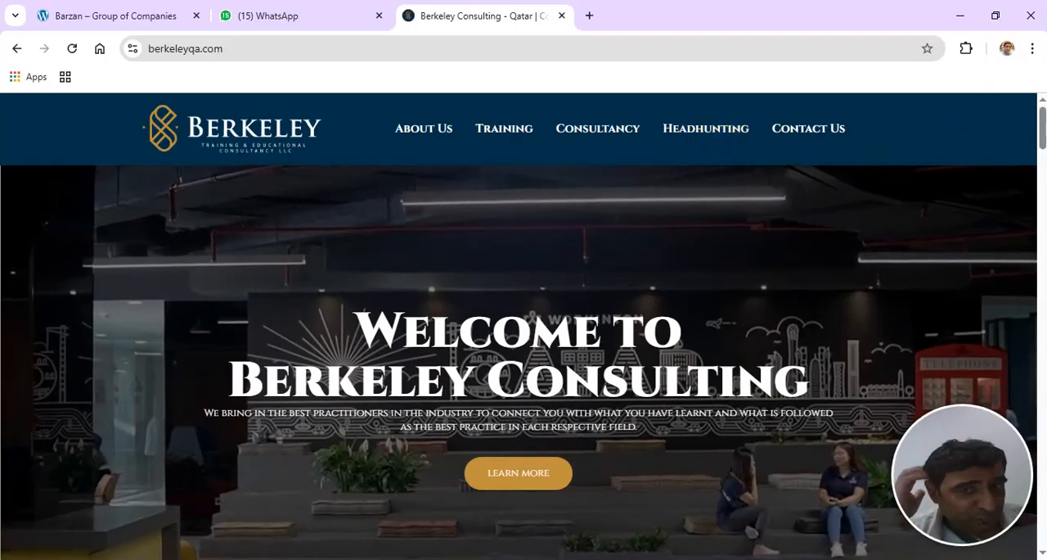
# - Copy the "We are a Management Consulting" paragraph from the website's About Berkeley section
pyautogui.moveTo(1041, 135); pyautogui.dragTo(1041, 217)
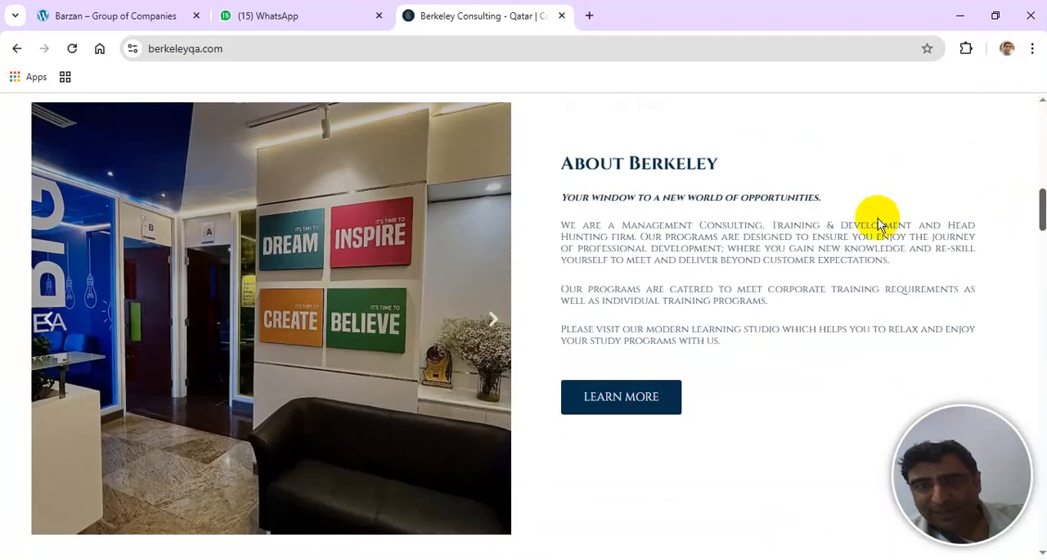
pyautogui.moveTo(563, 224); pyautogui.dragTo(918, 266)
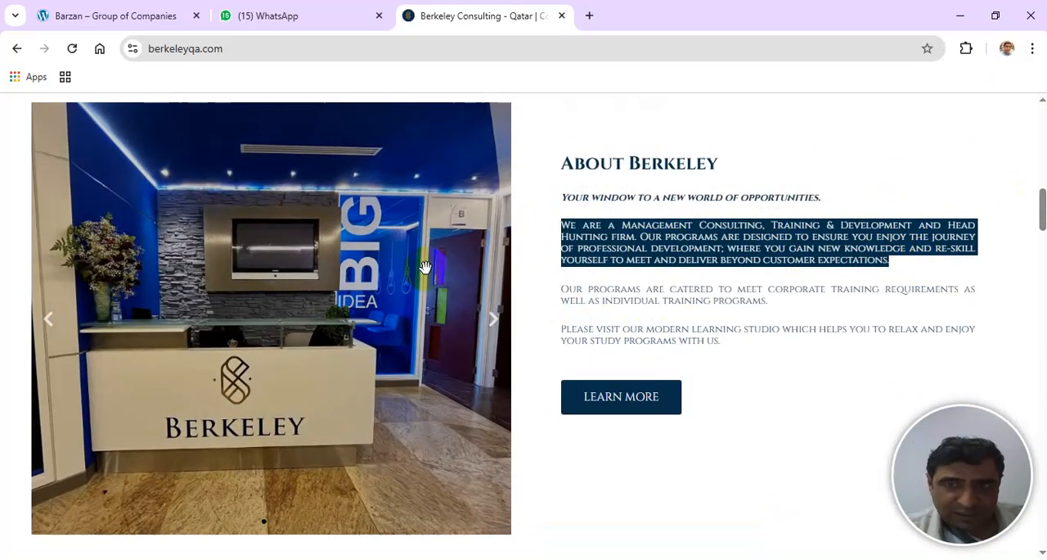
pyautogui.click(1042, 133)
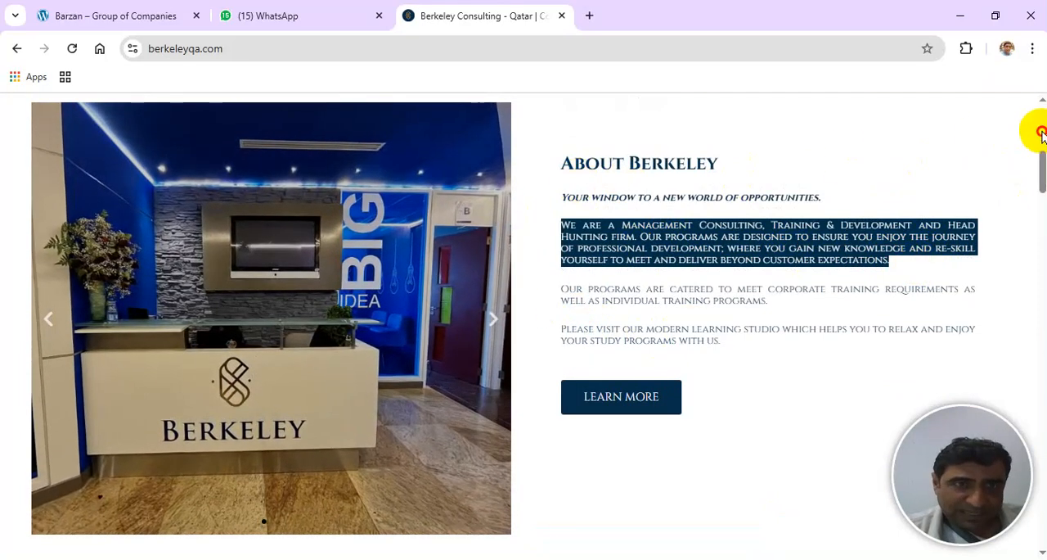
pyautogui.hotkey('ctrl', 'c')
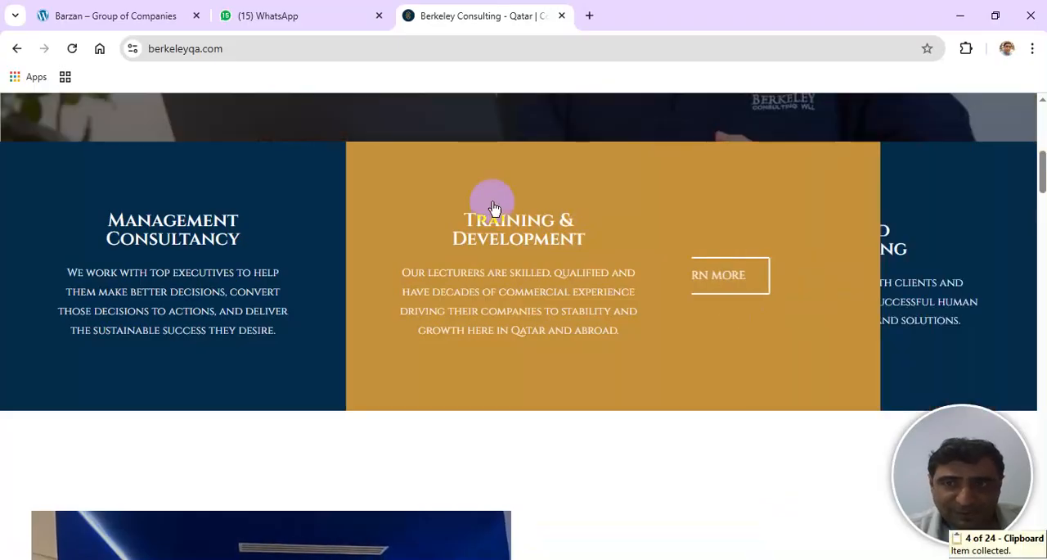
# - Open the website's Headhunting page and copy the two paragraphs from "Our Industry Stakeholders" through "Industry requirement"
pyautogui.moveTo(845, 242)
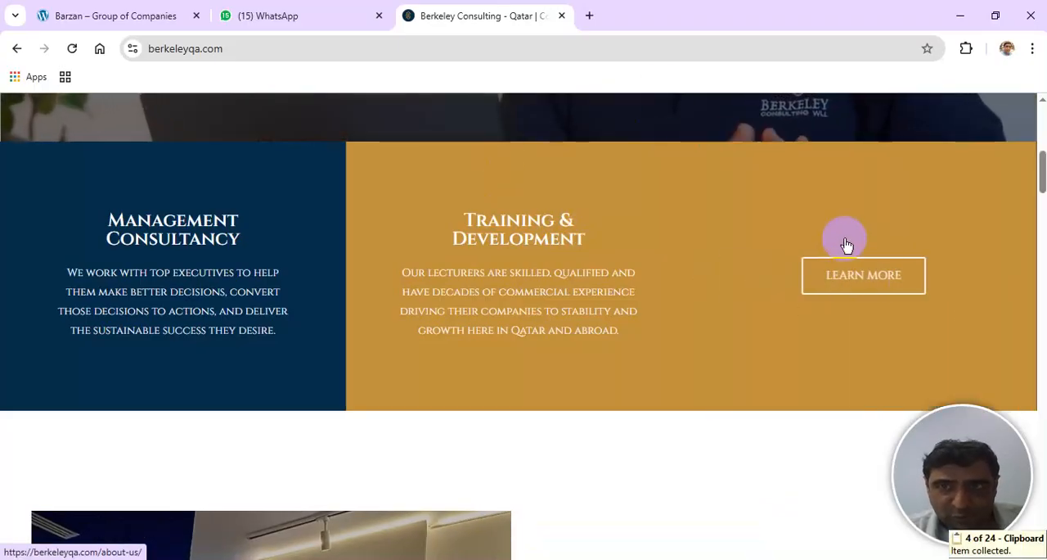
pyautogui.click(836, 268)
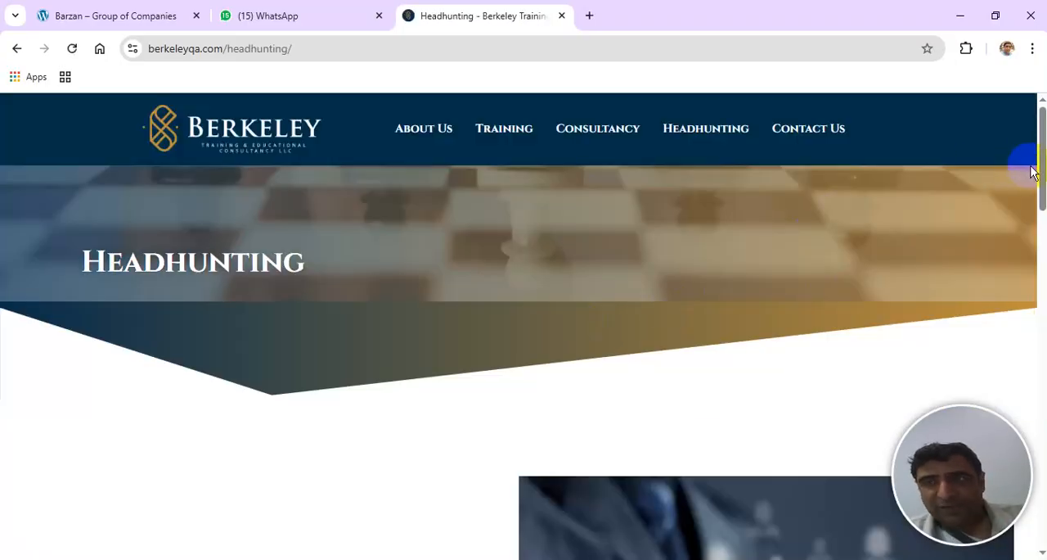
pyautogui.moveTo(1044, 177); pyautogui.dragTo(1043, 274)
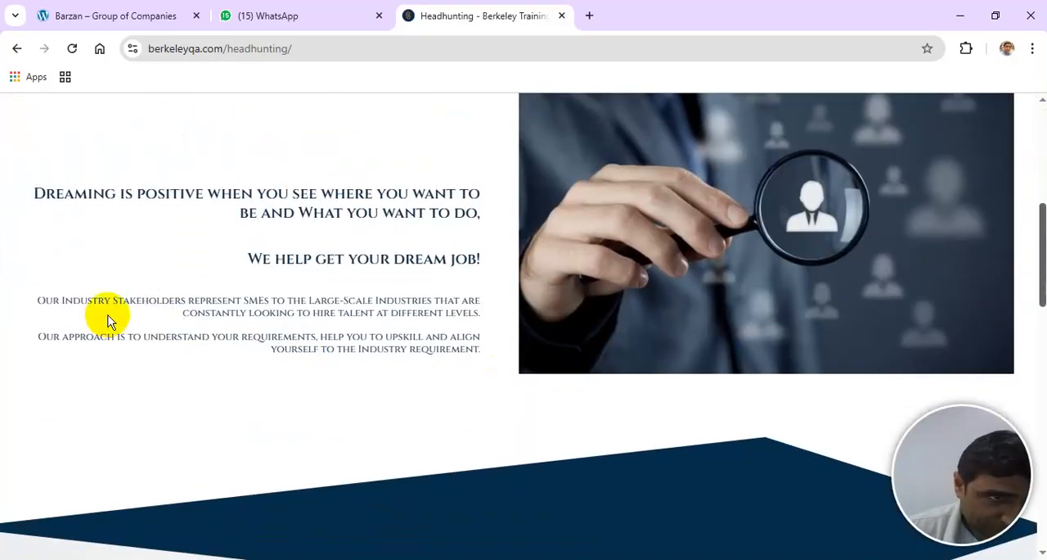
pyautogui.moveTo(38, 300); pyautogui.dragTo(479, 348)
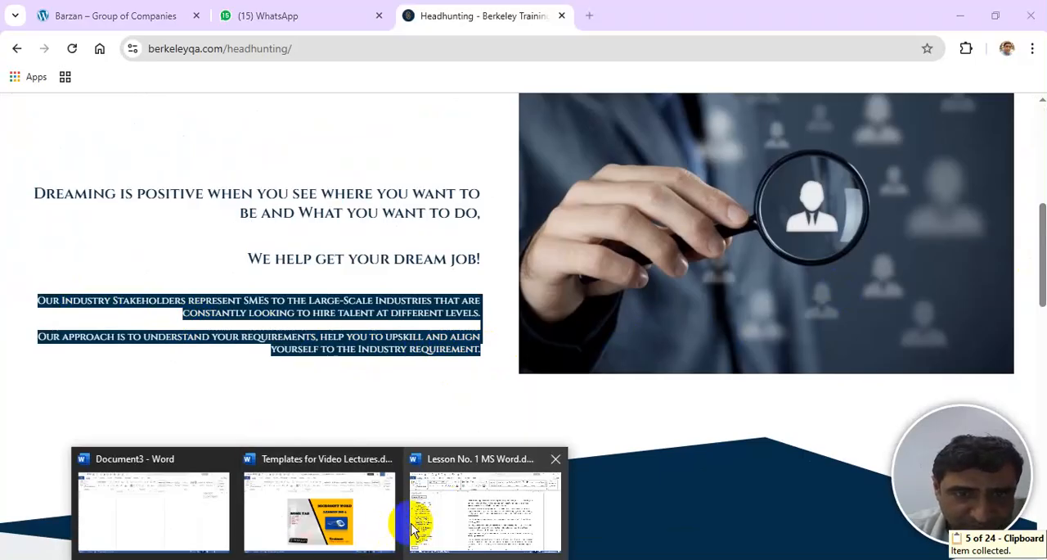
# - Switch back to the Lesson No. 1 Word document and paste the collected "We are a Management Consulting" text on a new line after "cover page, header, and"
pyautogui.click(414, 522)
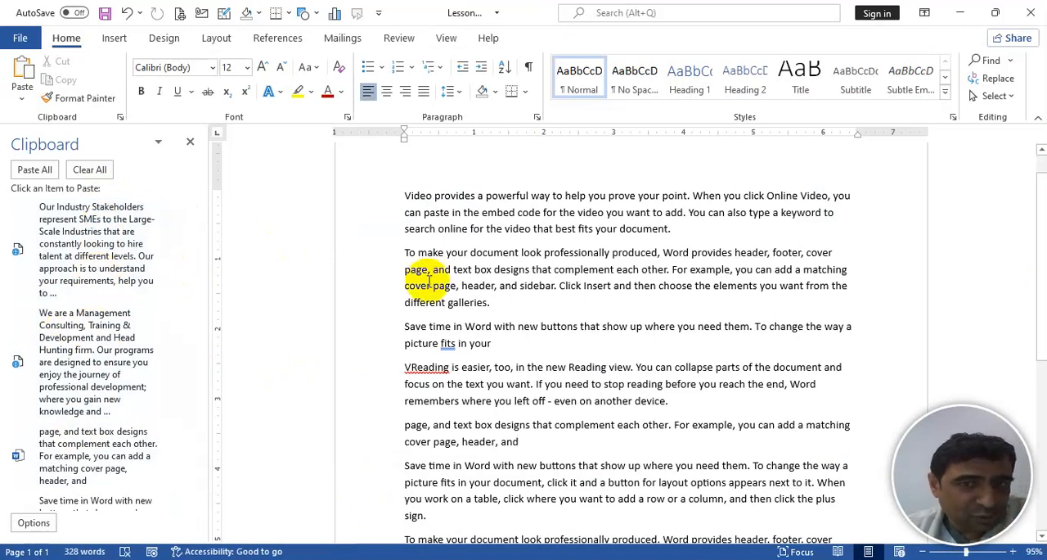
pyautogui.click(529, 441)
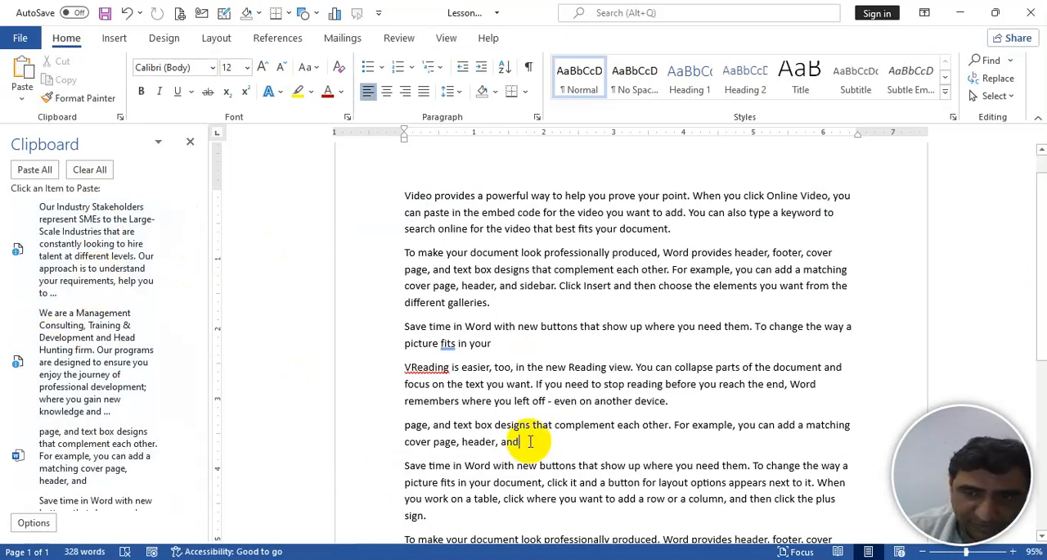
pyautogui.press('Return')
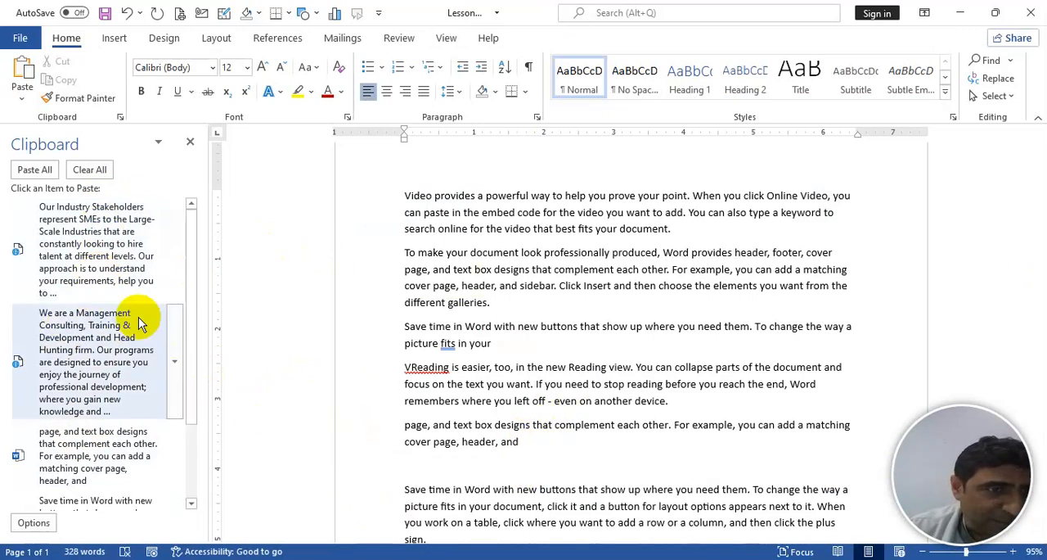
pyautogui.click(135, 346)
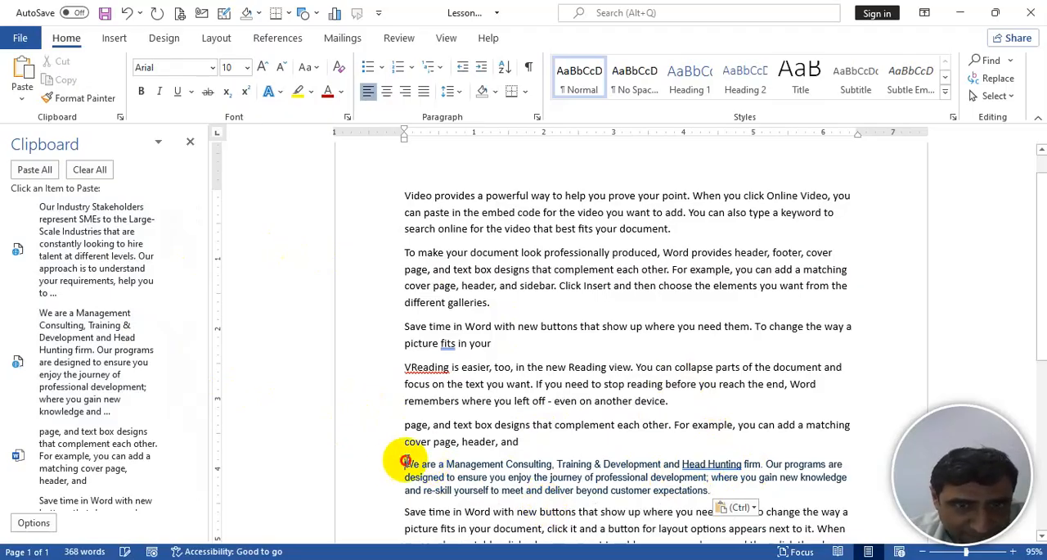
# - Reset the character formatting of the pasted "We are a Management Consulting" paragraph to the document default and justify it
pyautogui.doubleClick(407, 464)
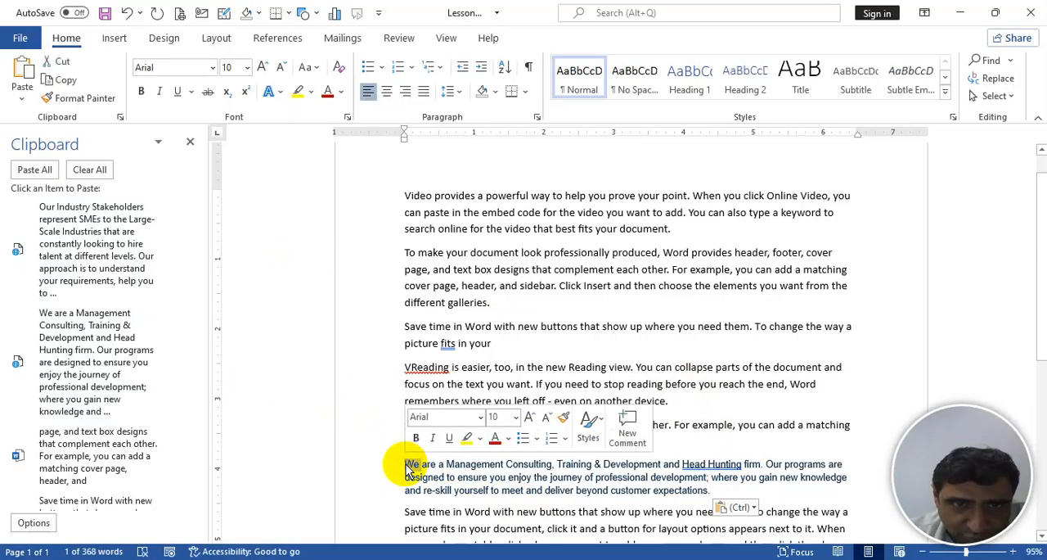
pyautogui.tripleClick(407, 467)
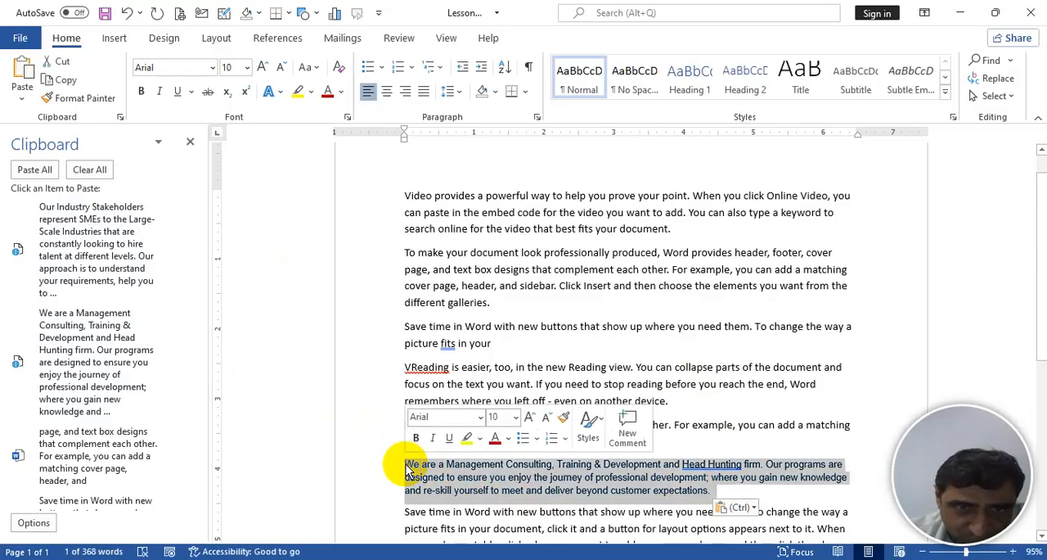
pyautogui.hotkey('ctrl', 'space')
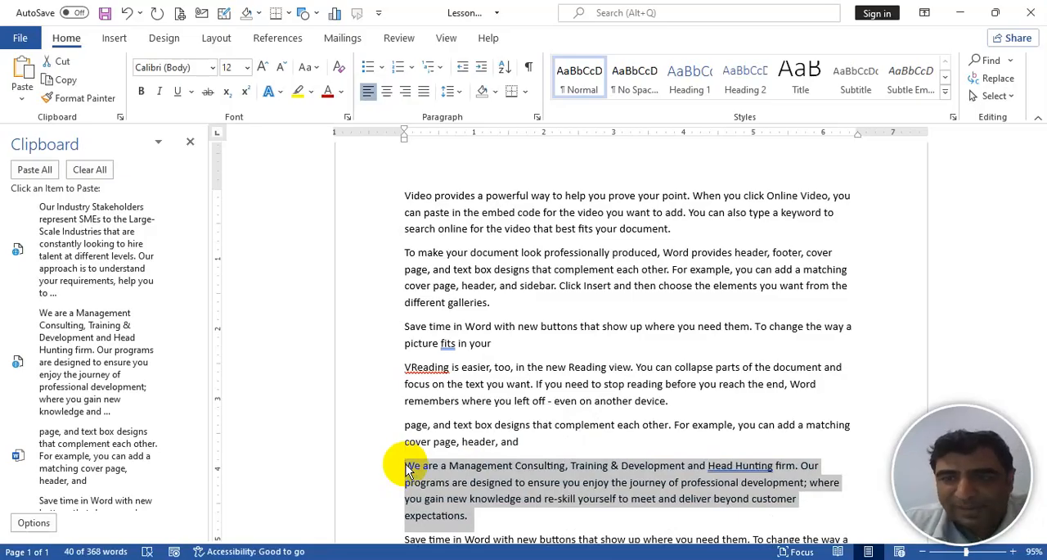
pyautogui.hotkey('ctrl', 'j')
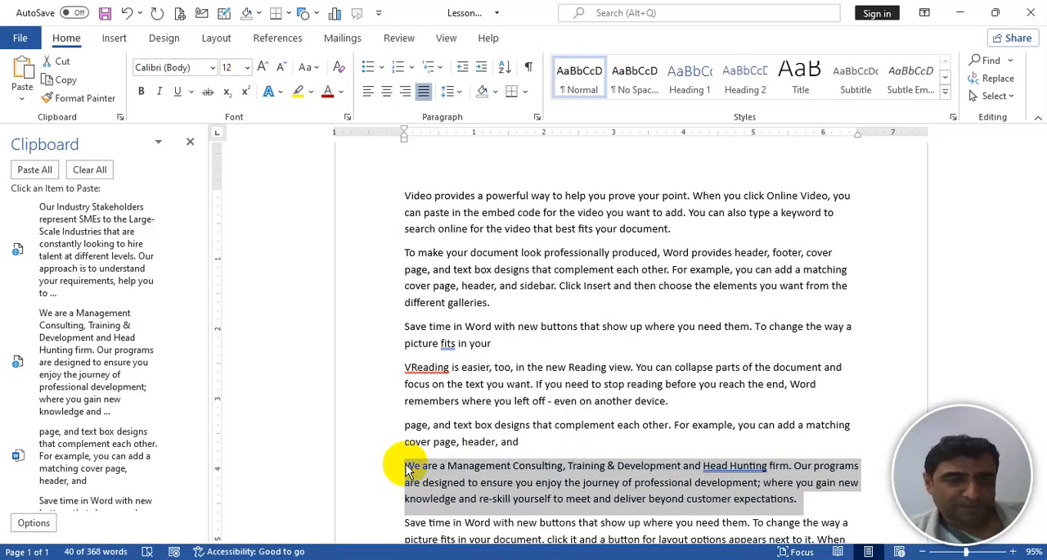
# - Look at the Ctrl key on the On-Screen Keyboard, minimize it, and undo the paragraph's justification and formatting reset
pyautogui.press('ctrl+super+o')
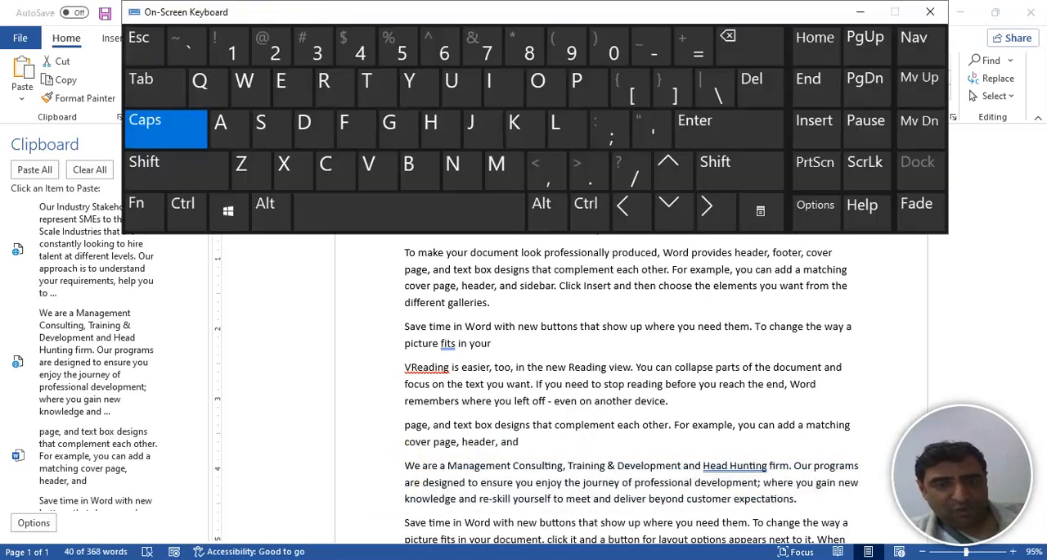
pyautogui.click(189, 211)
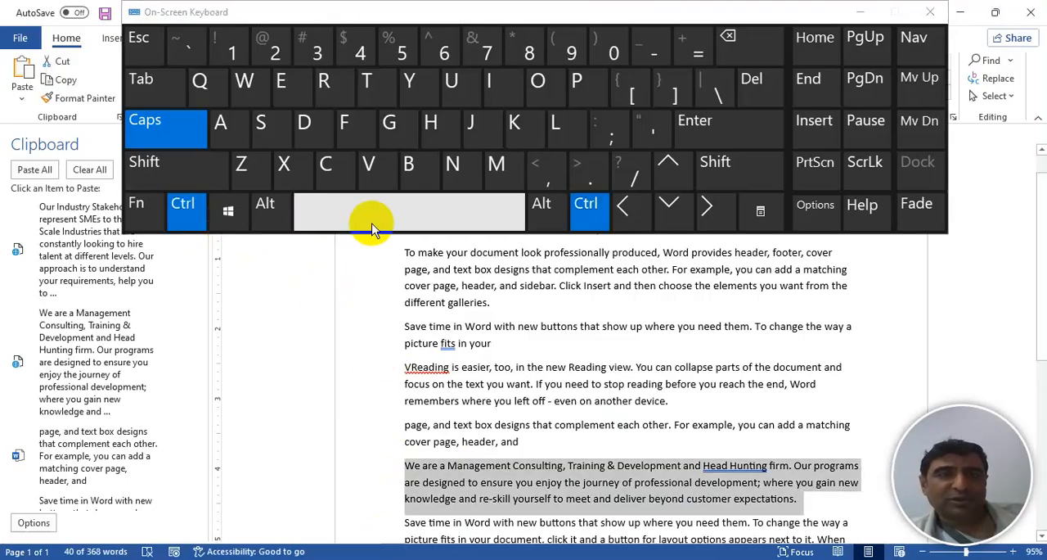
pyautogui.click(862, 11)
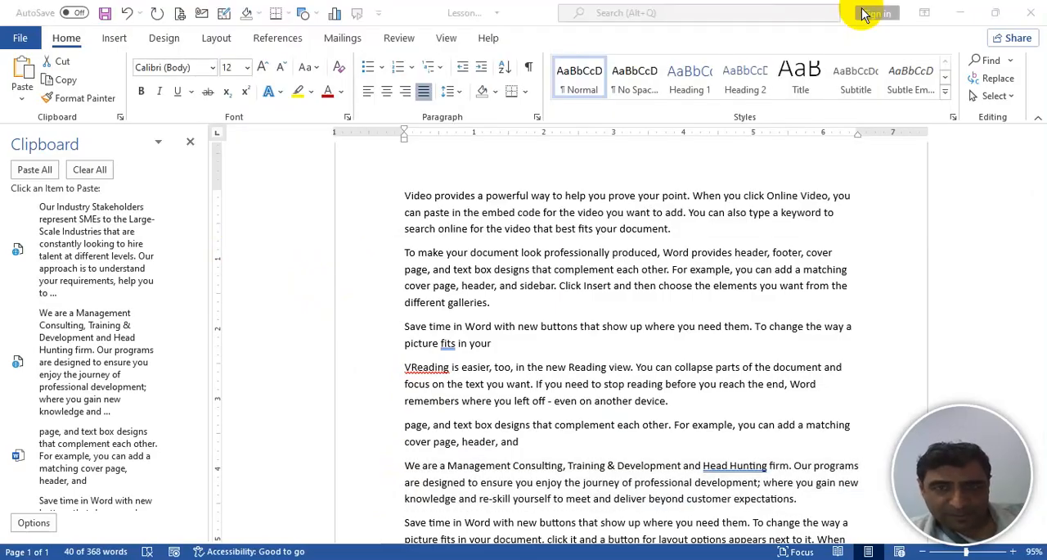
pyautogui.click(619, 424)
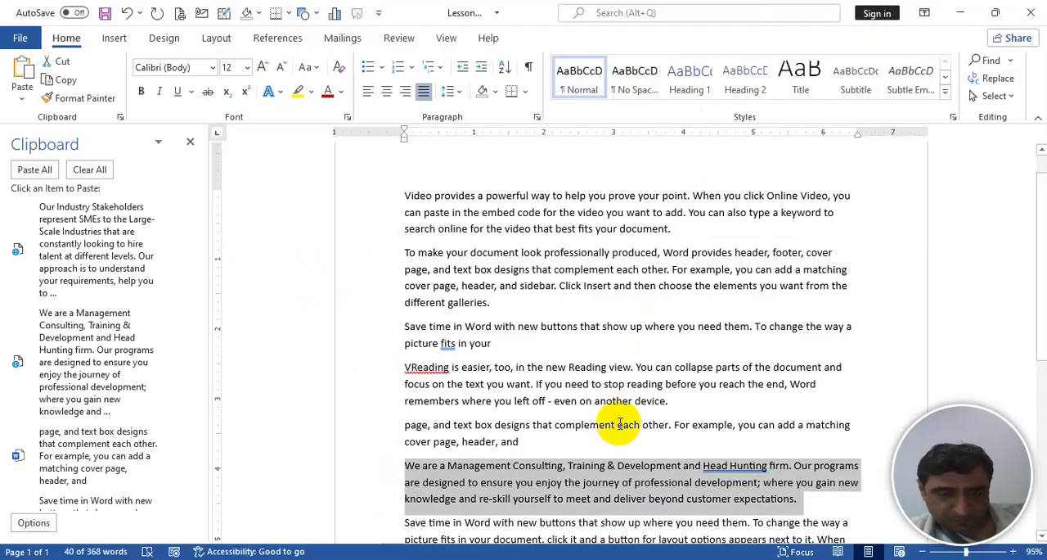
pyautogui.hotkey('ctrl', 'z')
pyautogui.hotkey('ctrl', 'z')
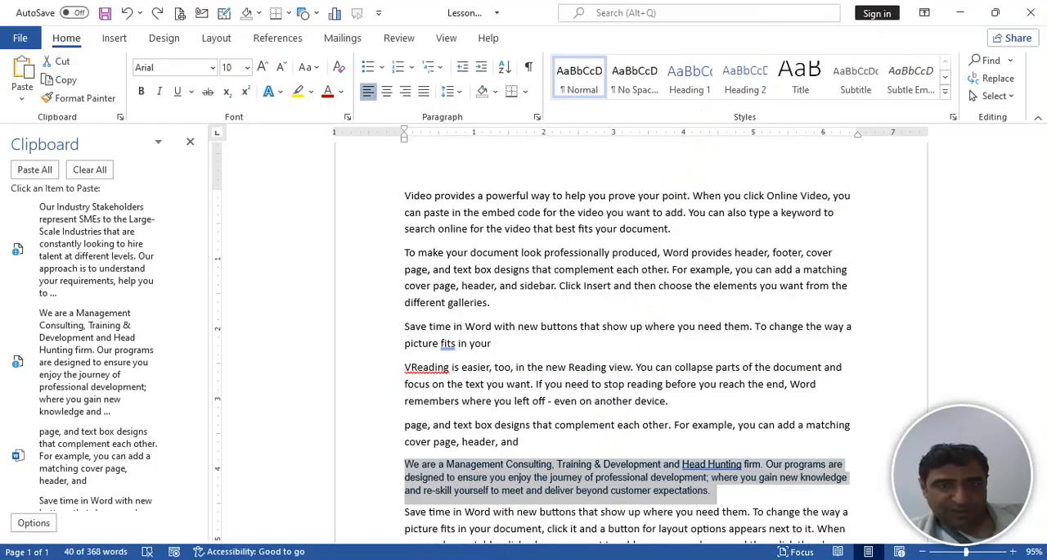
# - Using the On-Screen Keyboard, reset the "We are a Management Consulting" paragraph's character formatting and justify it, and minimize the keyboard
pyautogui.click(466, 559)
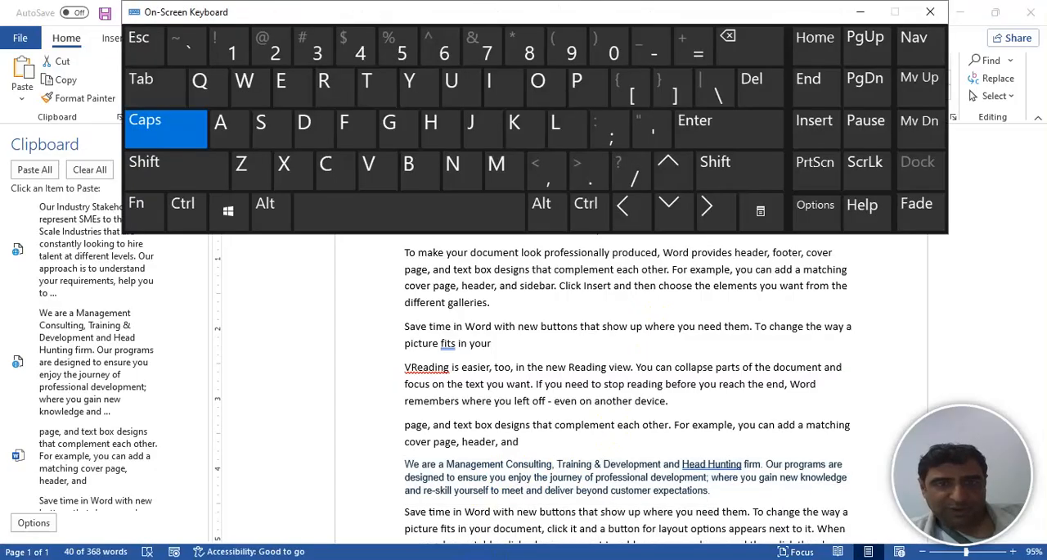
pyautogui.click(187, 209)
pyautogui.click(335, 211)
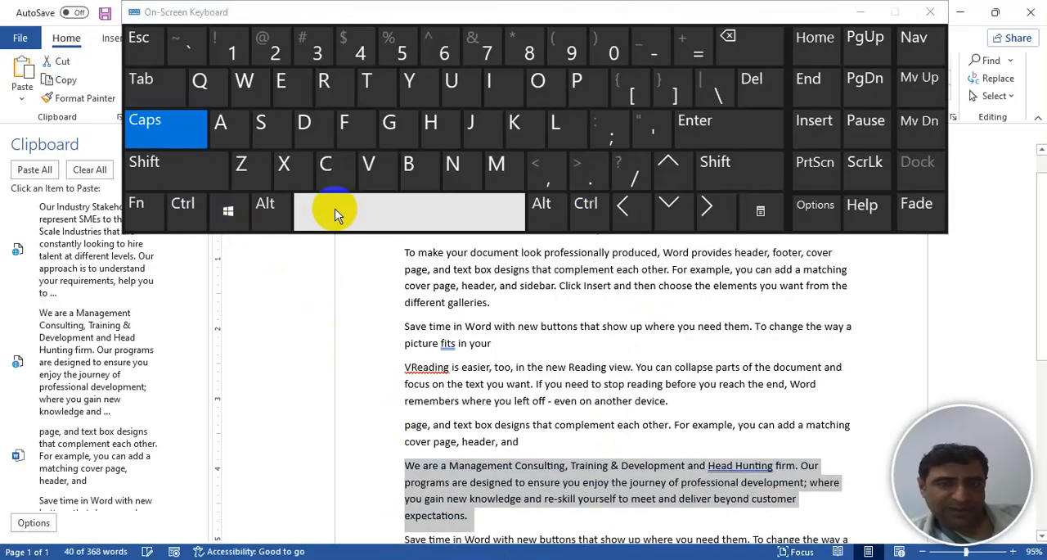
pyautogui.click(184, 206)
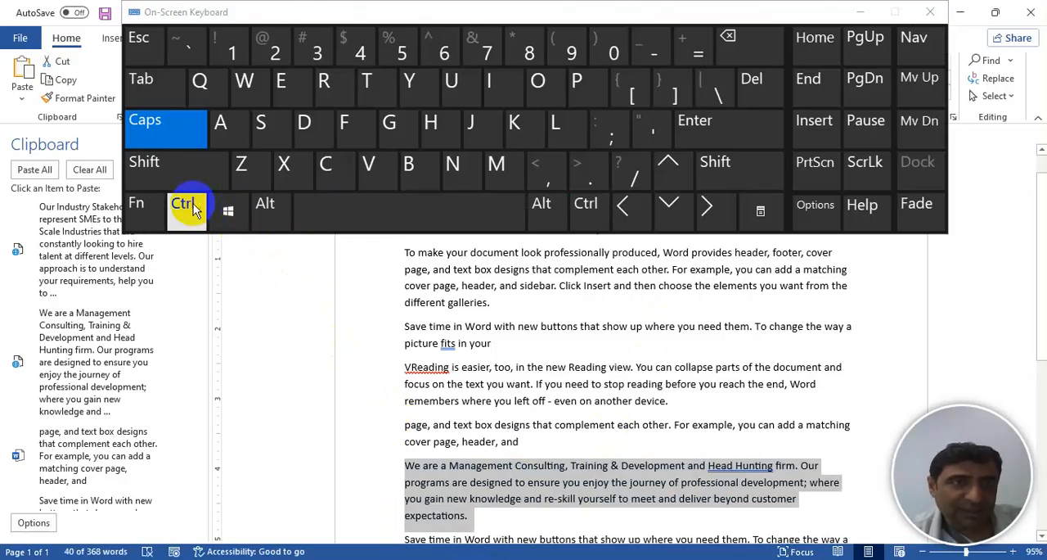
pyautogui.click(473, 135)
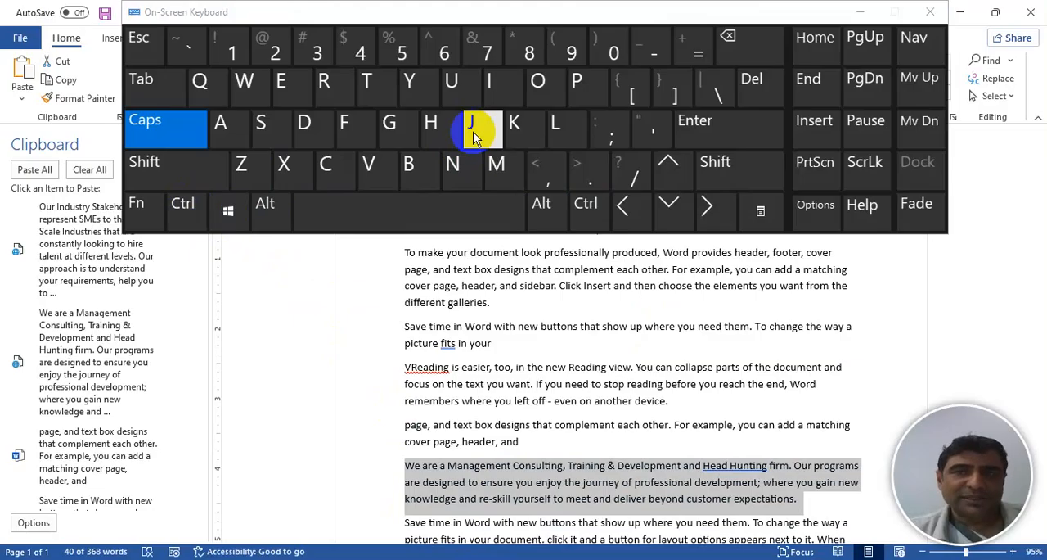
pyautogui.click(862, 12)
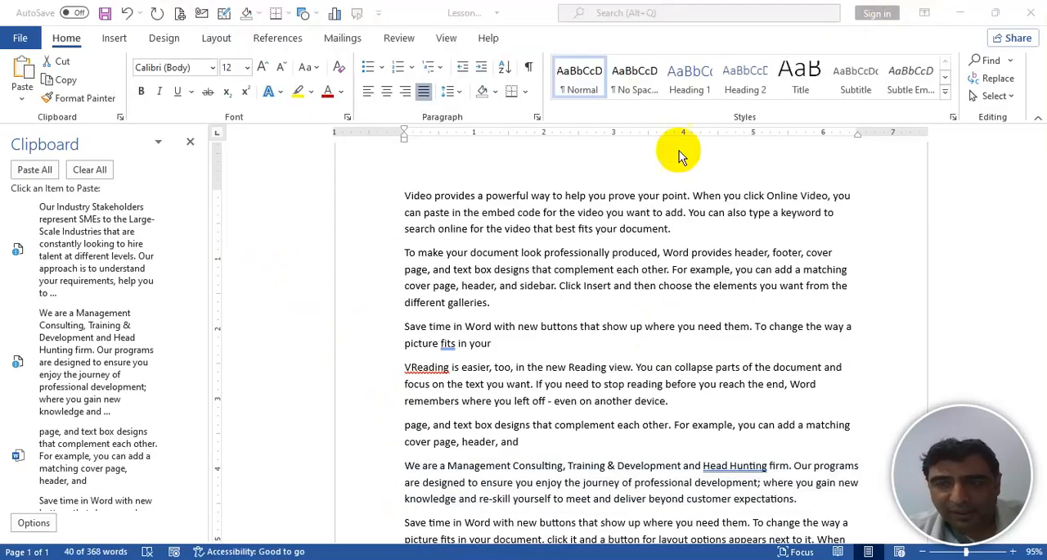
pyautogui.tripleClick(726, 472)
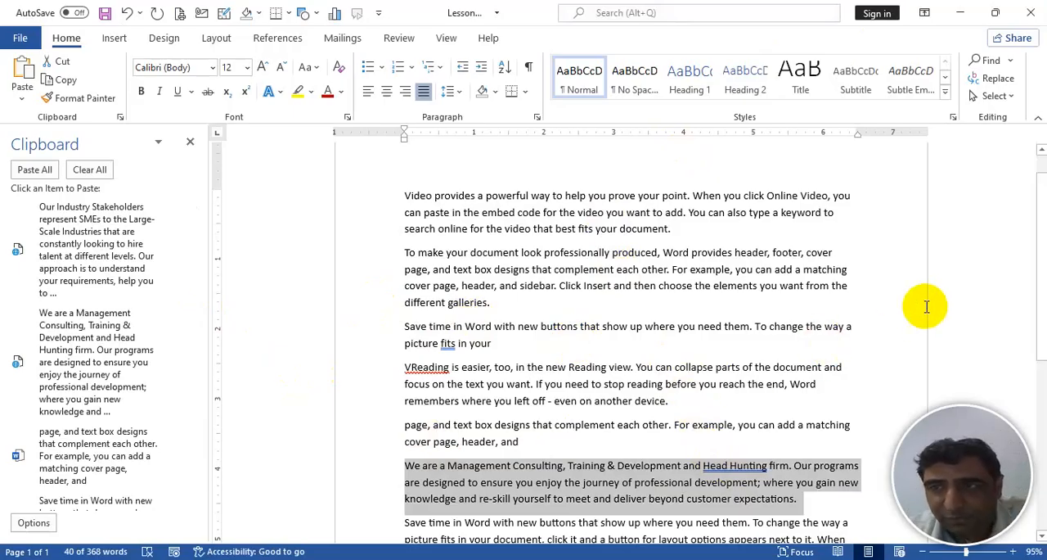
# - Paste all collected Clipboard items at the end of the document, after "match the new theme."
pyautogui.moveTo(1038, 260); pyautogui.dragTo(1023, 400)
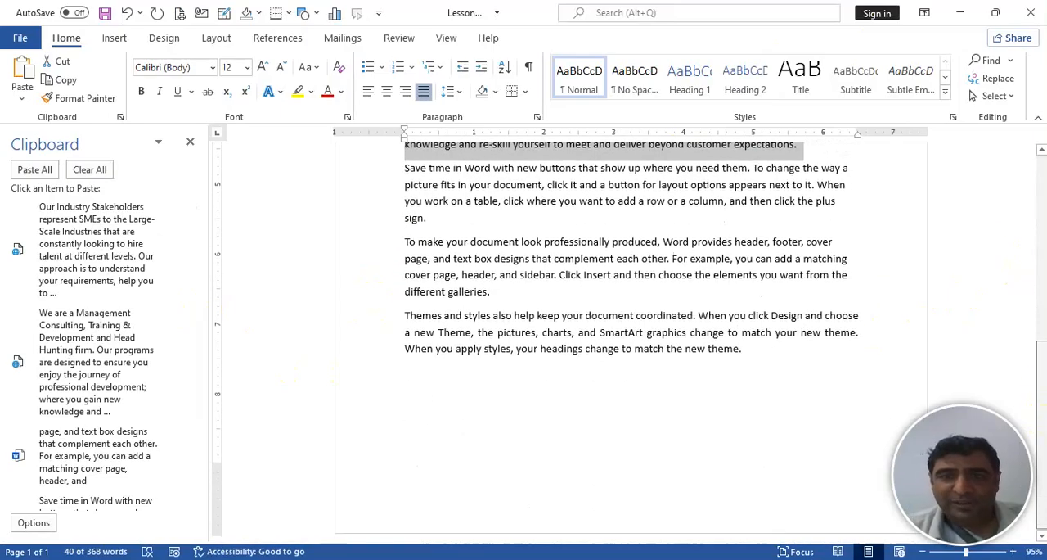
pyautogui.click(778, 351)
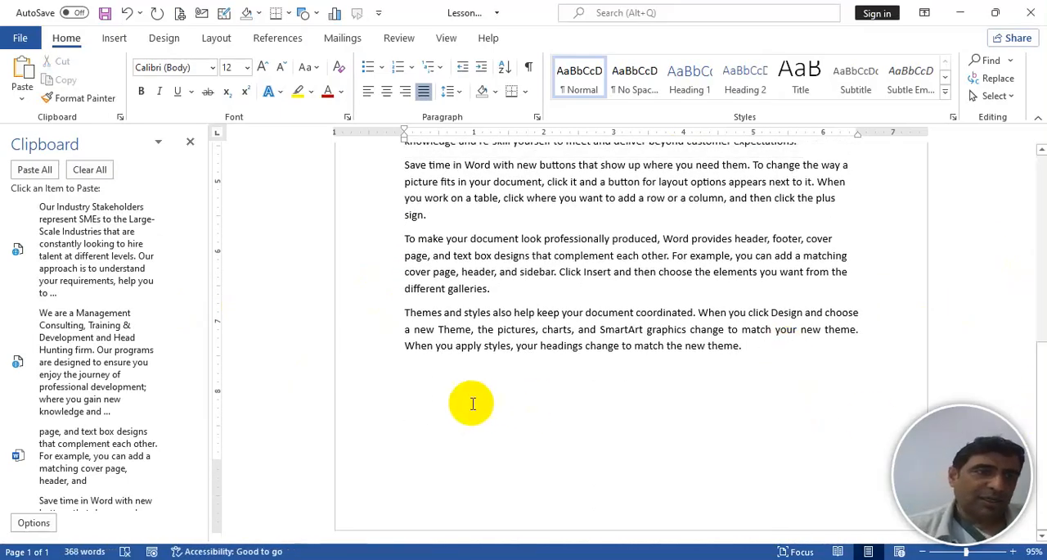
pyautogui.click(35, 170)
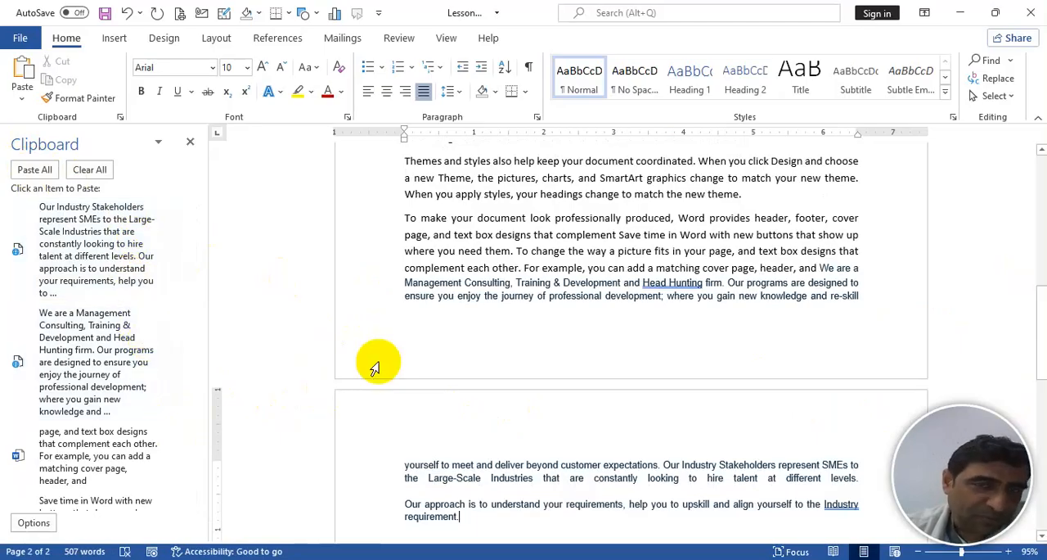
# - Reset the character formatting of all the newly pasted text, from "To make your document" to "Industry requirement", and left-align it
pyautogui.click(432, 335)
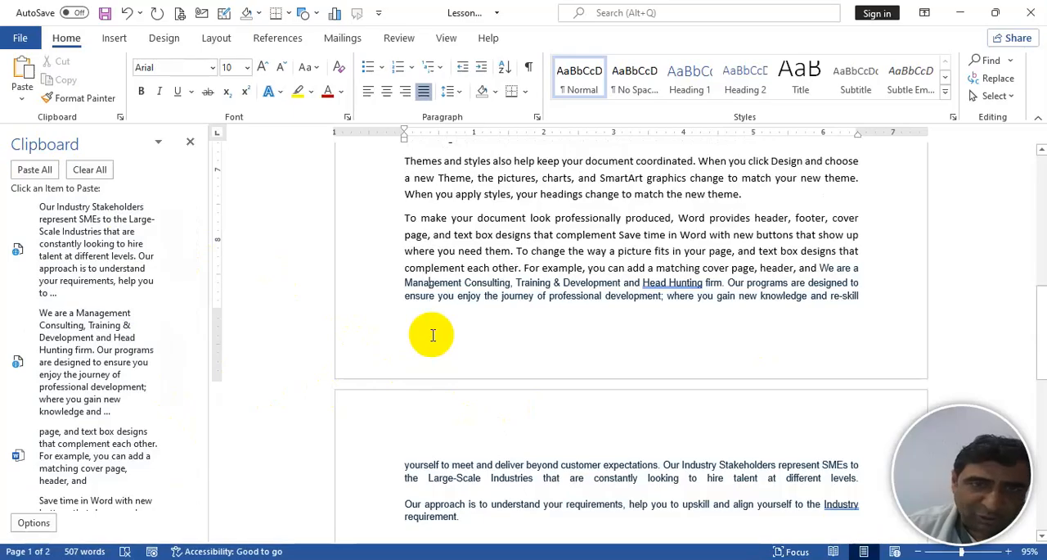
pyautogui.press('Up')
pyautogui.press('Up')
pyautogui.press('Up')
pyautogui.press('Up')
pyautogui.press('Up')
pyautogui.press('Up')
pyautogui.press('Up')
pyautogui.press('Up')
pyautogui.press('Up')
pyautogui.press('Up')
pyautogui.press('Up')
pyautogui.press('Up')
pyautogui.press('Up')
pyautogui.press('Up')
pyautogui.press('Up')
pyautogui.press('Up')
pyautogui.press('Up')
pyautogui.press('Up')
pyautogui.press('Up')
pyautogui.press('Up')
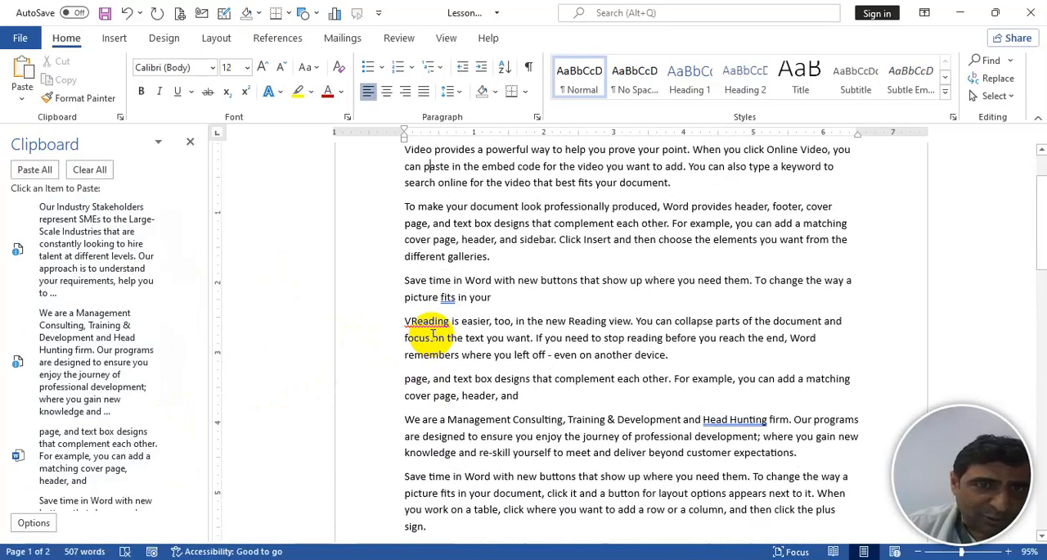
pyautogui.press('Down')
pyautogui.press('Down')
pyautogui.press('Down')
pyautogui.press('Down')
pyautogui.press('Down')
pyautogui.press('Down')
pyautogui.press('Down')
pyautogui.press('Down')
pyautogui.press('Down')
pyautogui.press('Down')
pyautogui.press('Down')
pyautogui.press('Down')
pyautogui.press('Down')
pyautogui.press('Down')
pyautogui.press('Down')
pyautogui.press('Down')
pyautogui.press('Down')
pyautogui.press('Down')
pyautogui.press('Down')
pyautogui.press('Down')
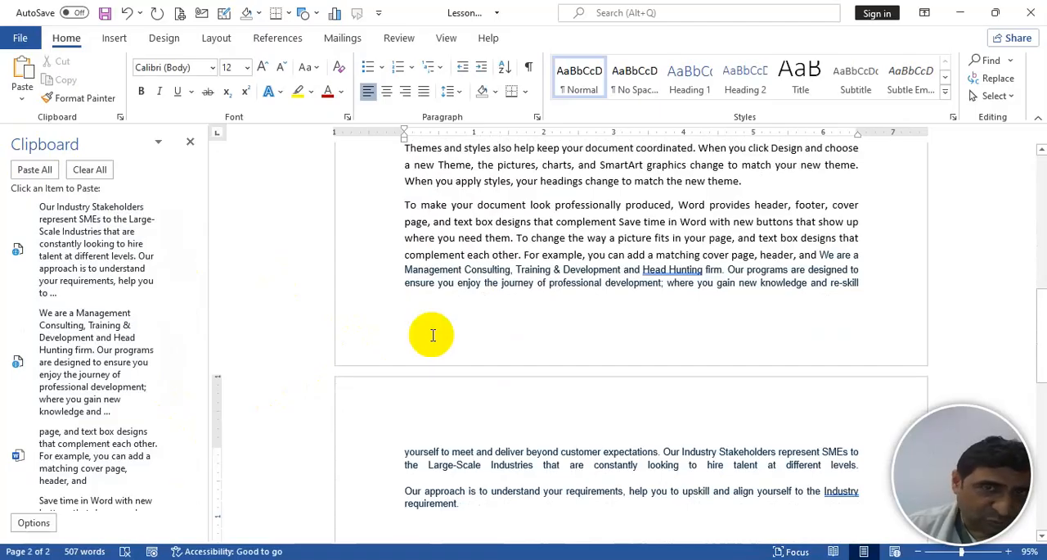
pyautogui.keyDown('shift'); pyautogui.click(407, 206); pyautogui.keyUp('shift')
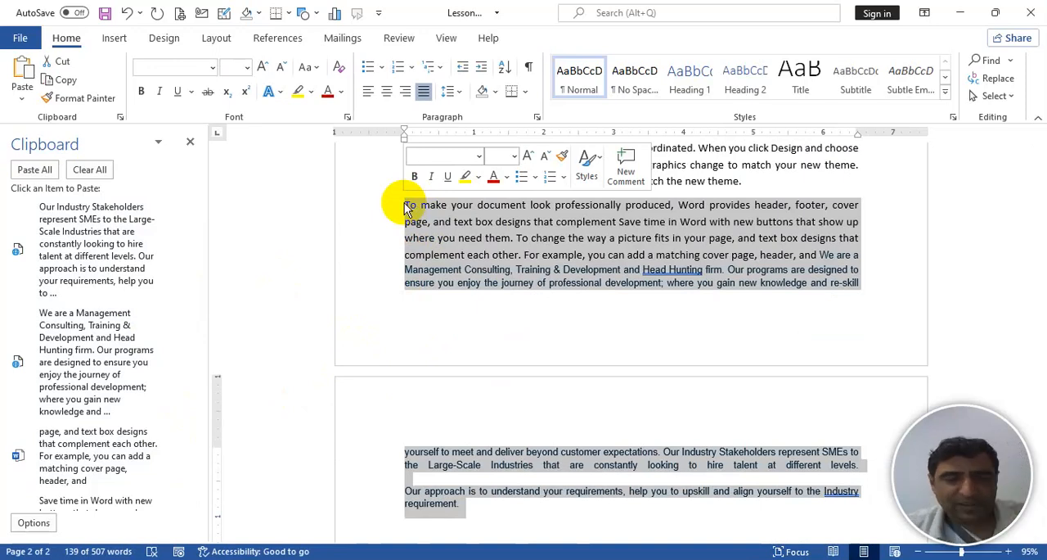
pyautogui.hotkey('ctrl', 'space')
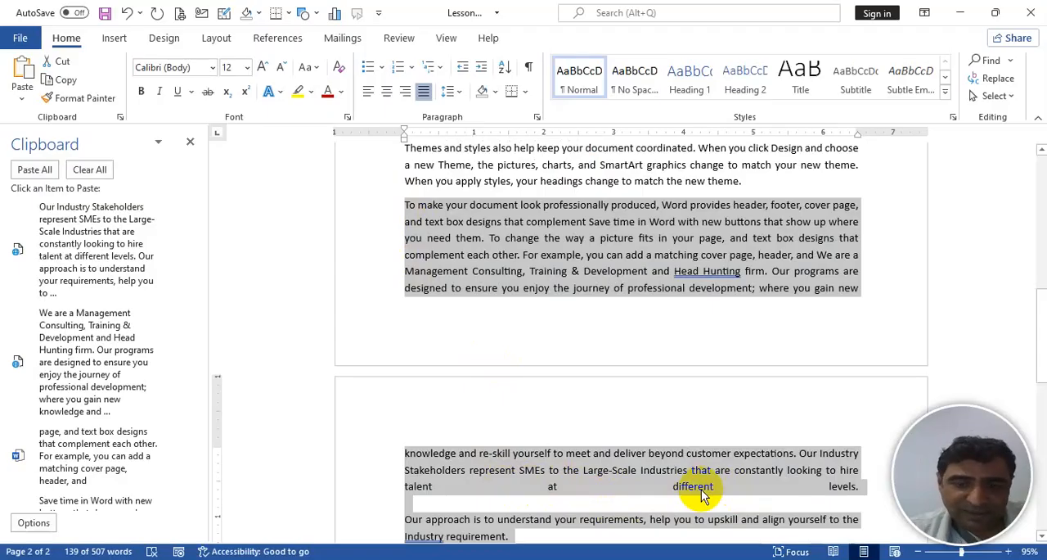
pyautogui.hotkey('ctrl', 'l')
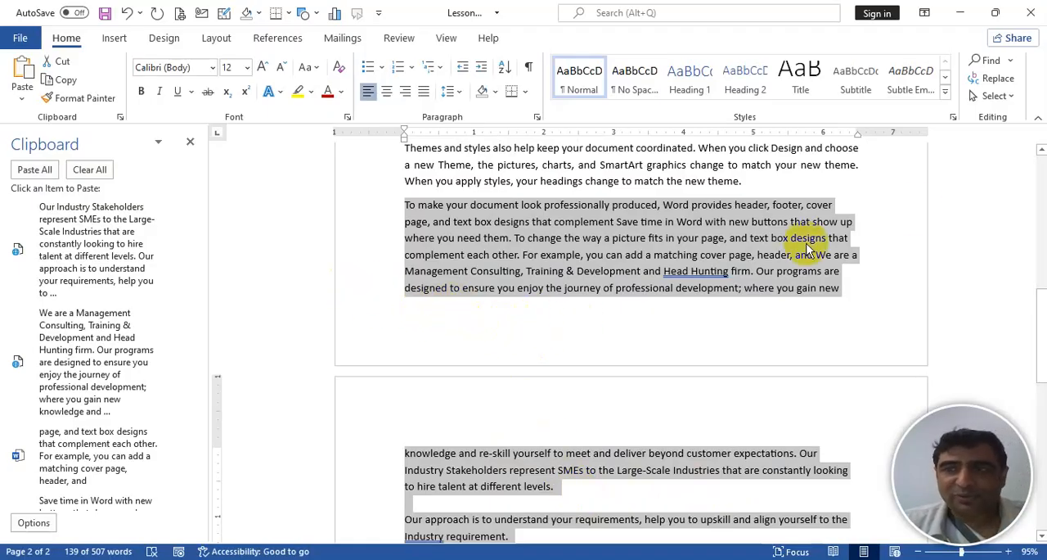
# - Clear all collected items from the Clipboard and close it
pyautogui.click(1041, 184)
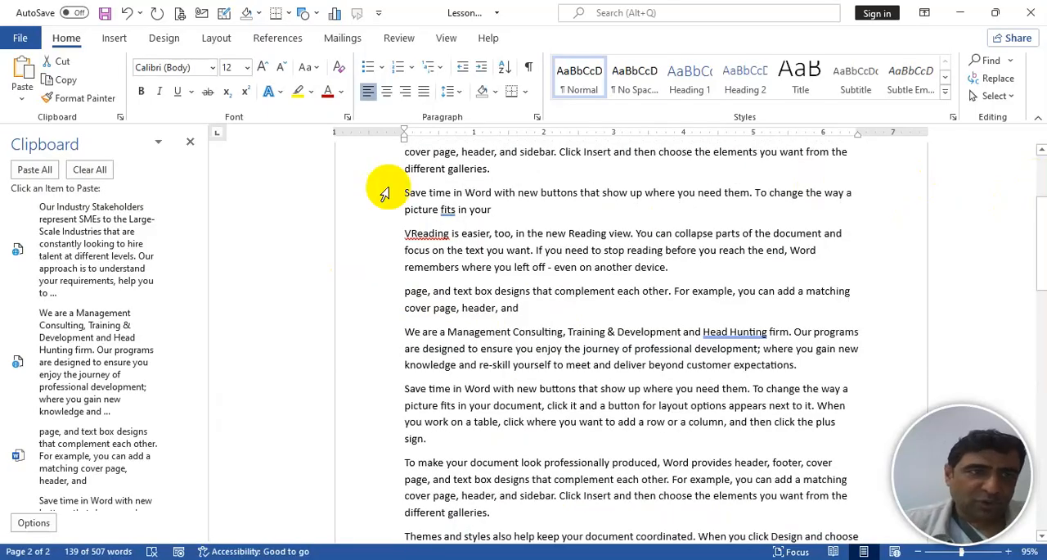
pyautogui.click(90, 170)
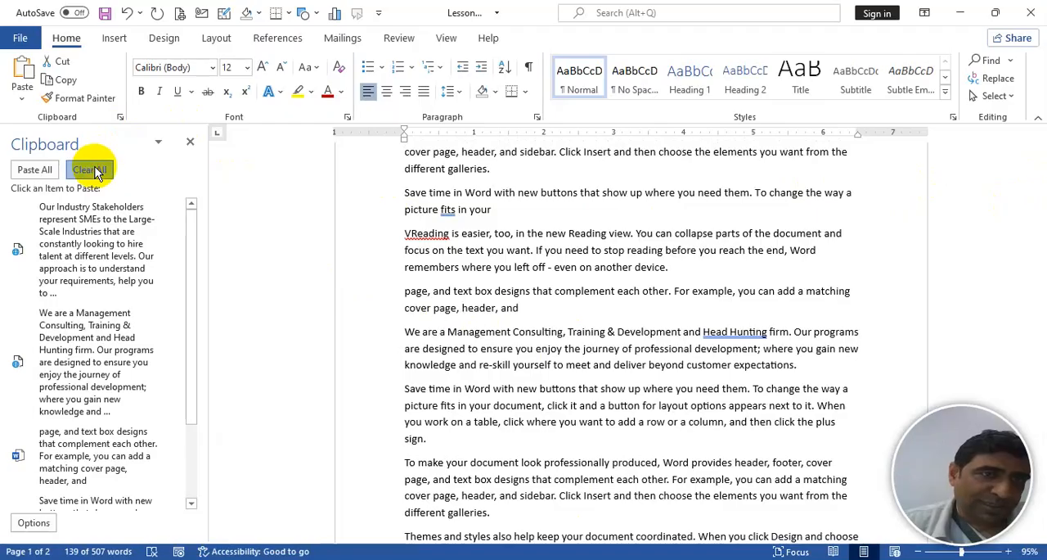
pyautogui.click(190, 144)
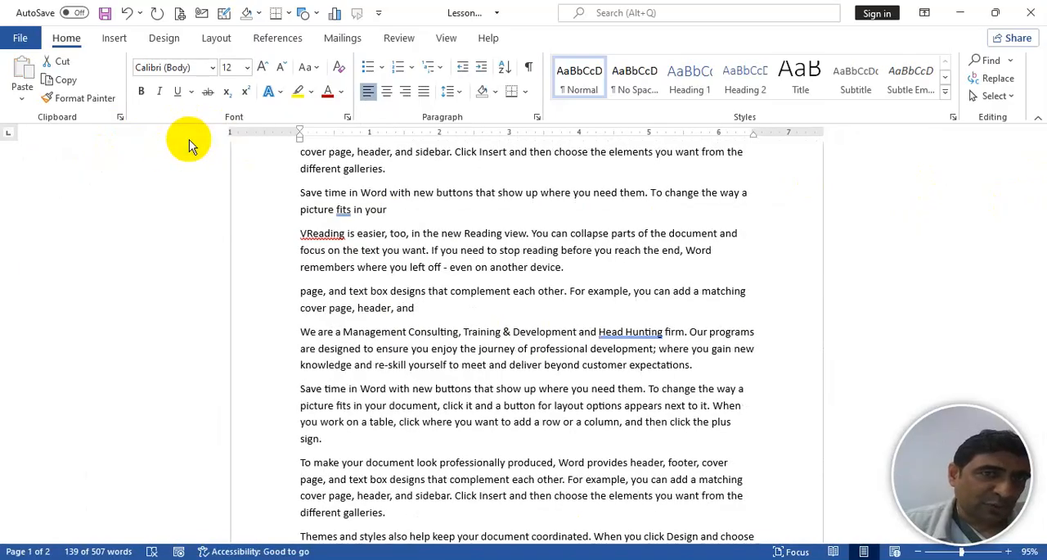
# - Format the "We are a Management Consulting" paragraph as bold, italic, 18 pt and dark red
pyautogui.moveTo(300, 331); pyautogui.dragTo(699, 368)
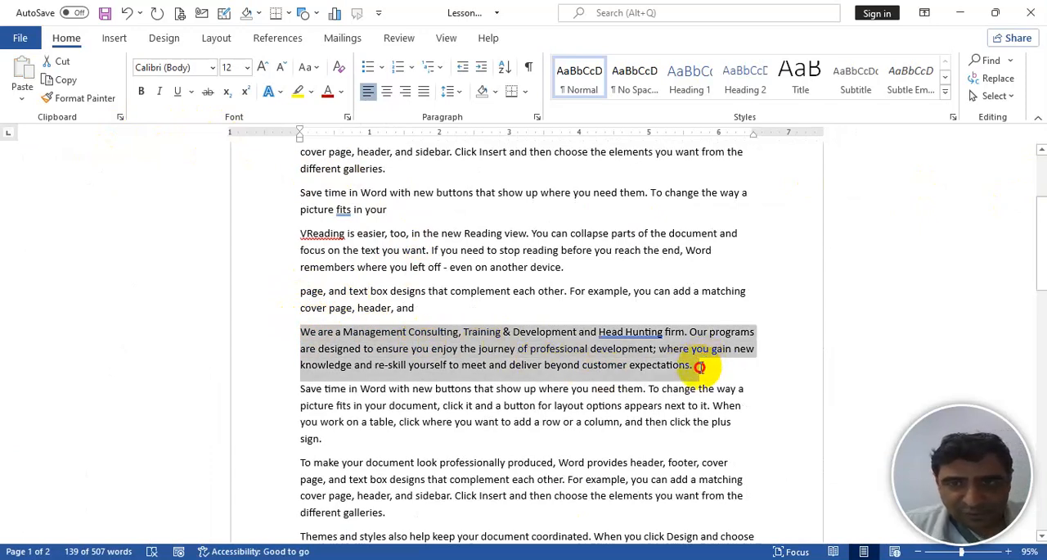
pyautogui.click(141, 91)
pyautogui.click(158, 93)
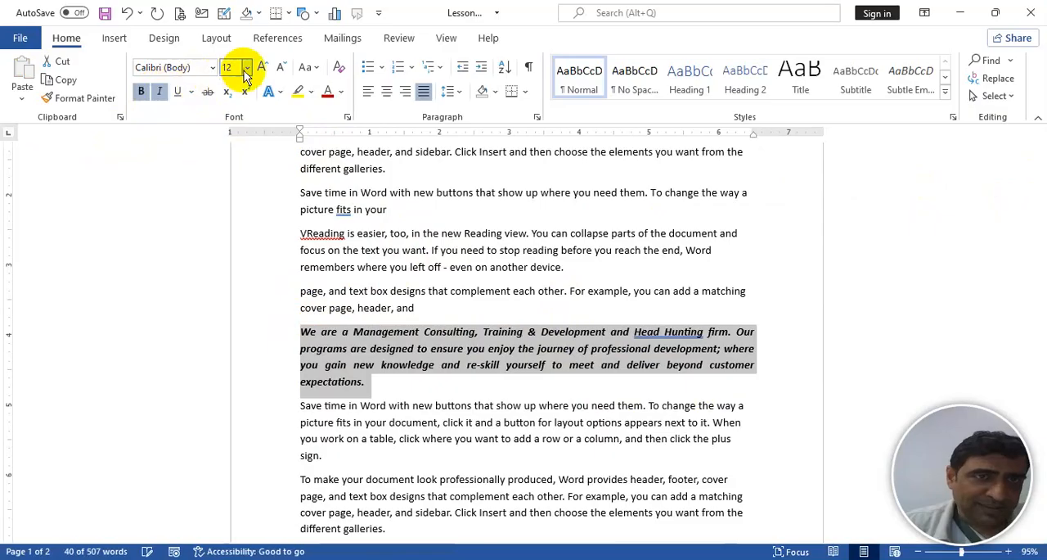
pyautogui.click(262, 68)
pyautogui.click(261, 67)
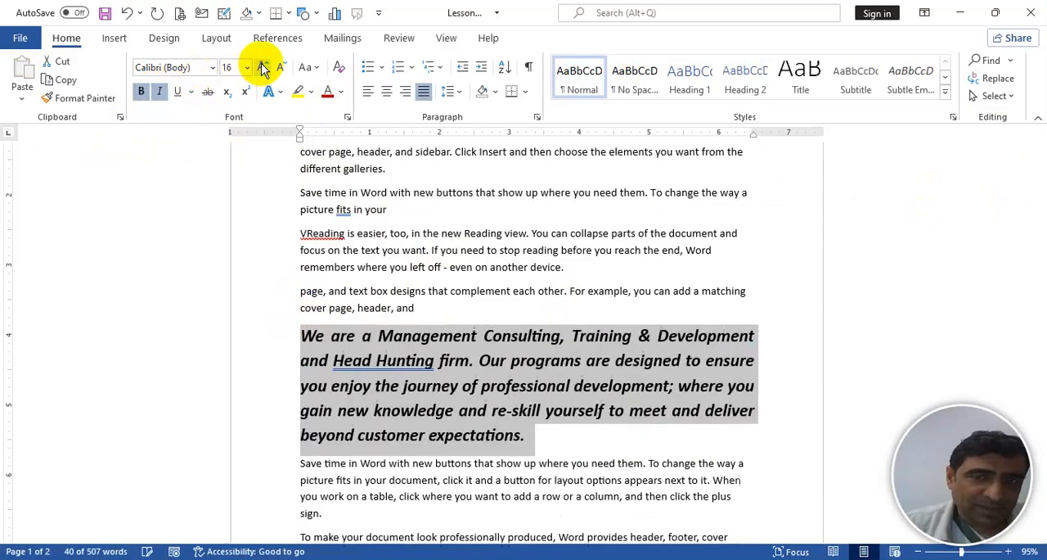
pyautogui.click(327, 92)
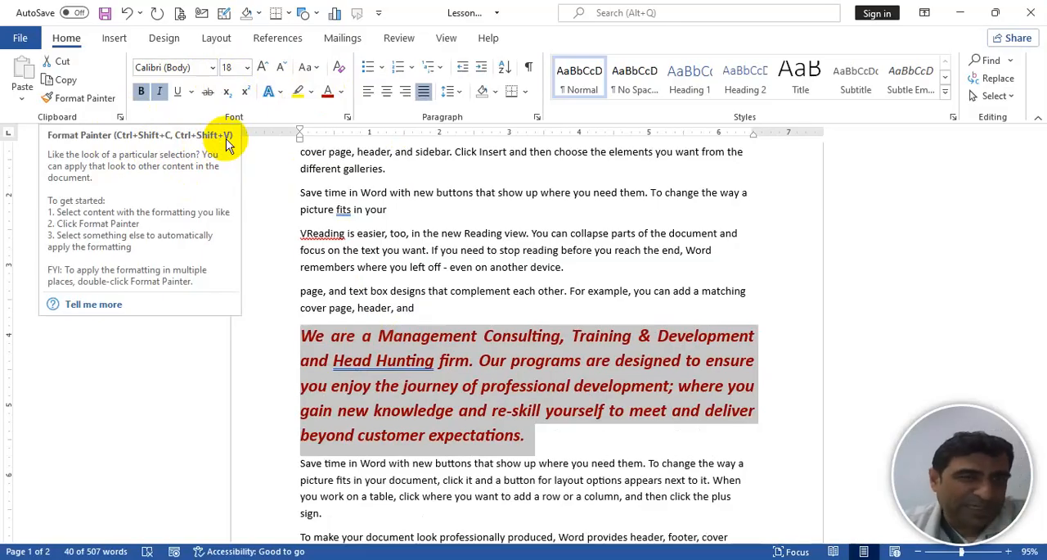
# - Copy the dark red paragraph's formatting with Format Painter onto "Save time in Word" through "the way a picture"
pyautogui.click(84, 100)
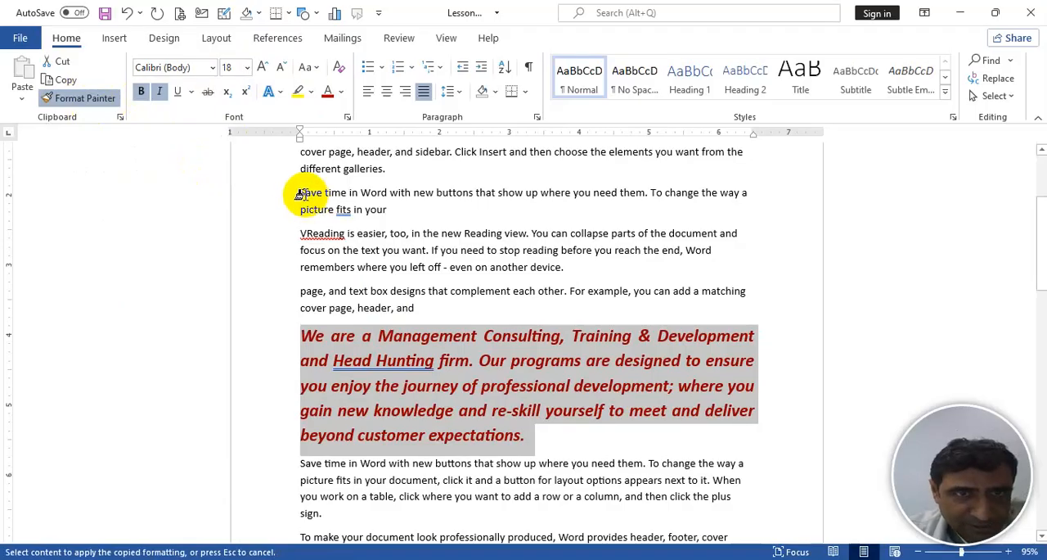
pyautogui.moveTo(294, 192); pyautogui.dragTo(311, 219)
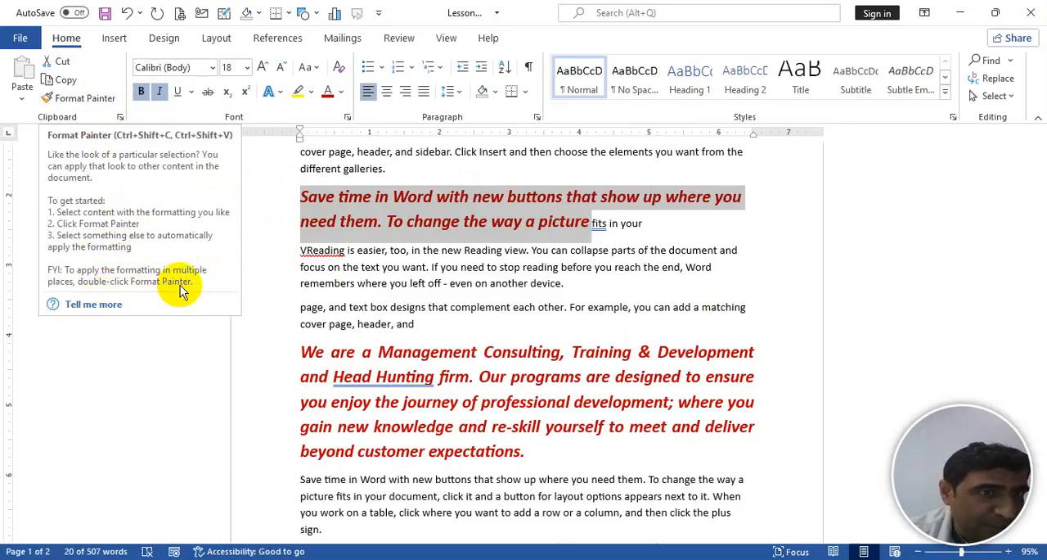
# - Copy the dark red formatting with a locked Format Painter onto "remembers where", "stop reading", "column, and" and "Save time in Word with new", then release it
pyautogui.click(92, 97)
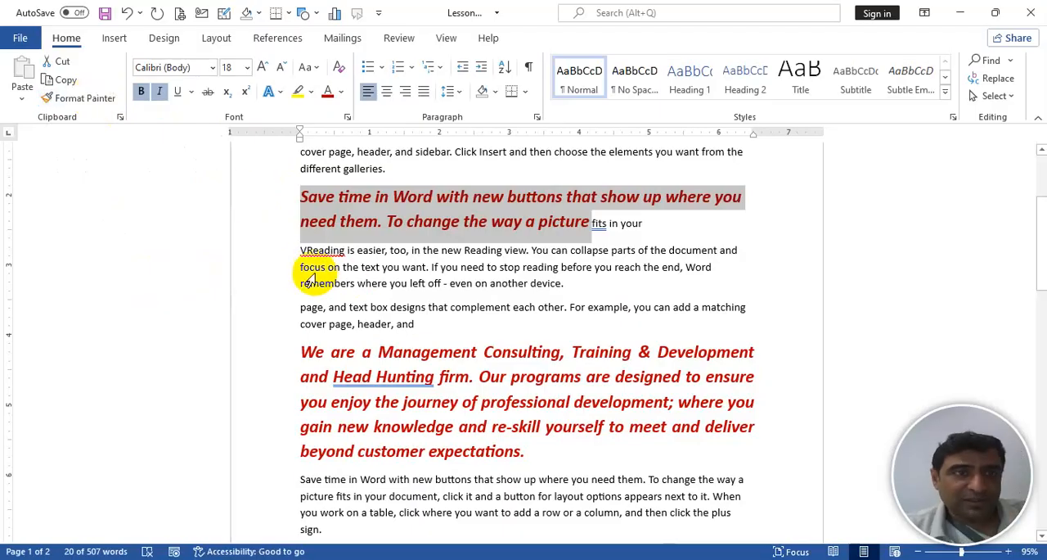
pyautogui.click(89, 97)
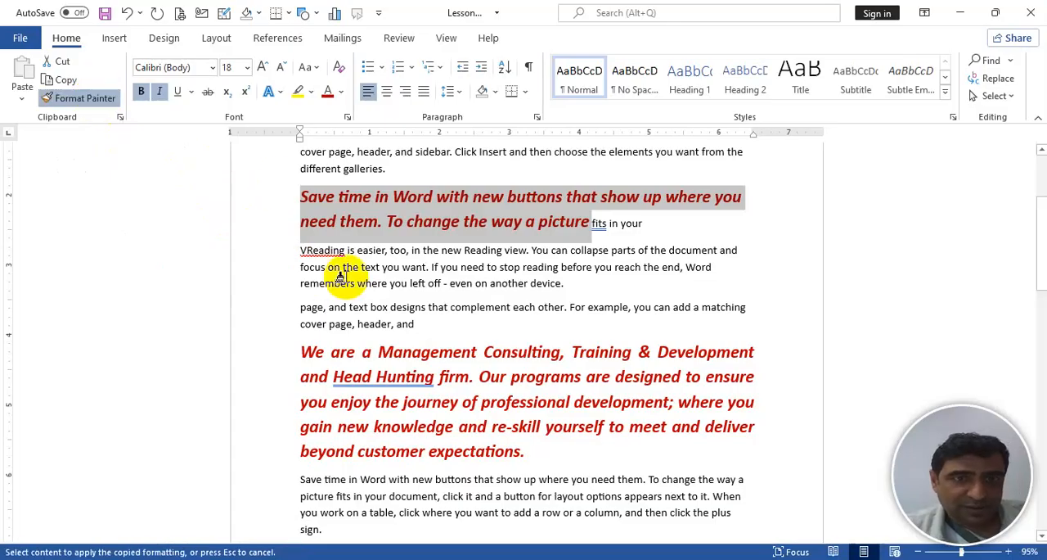
pyautogui.moveTo(341, 276); pyautogui.dragTo(374, 278)
pyautogui.moveTo(500, 267); pyautogui.dragTo(558, 268)
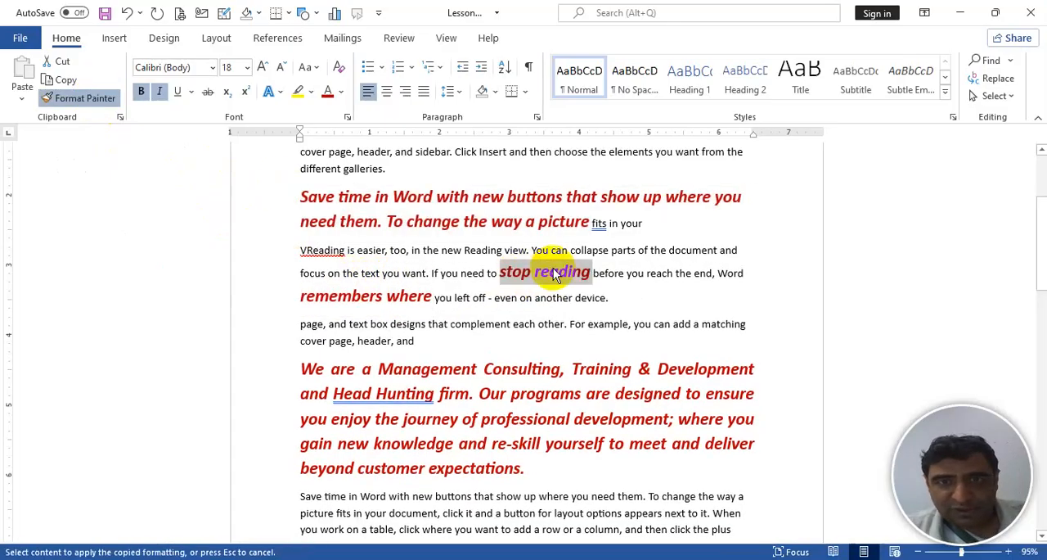
pyautogui.moveTo(586, 530); pyautogui.dragTo(640, 529)
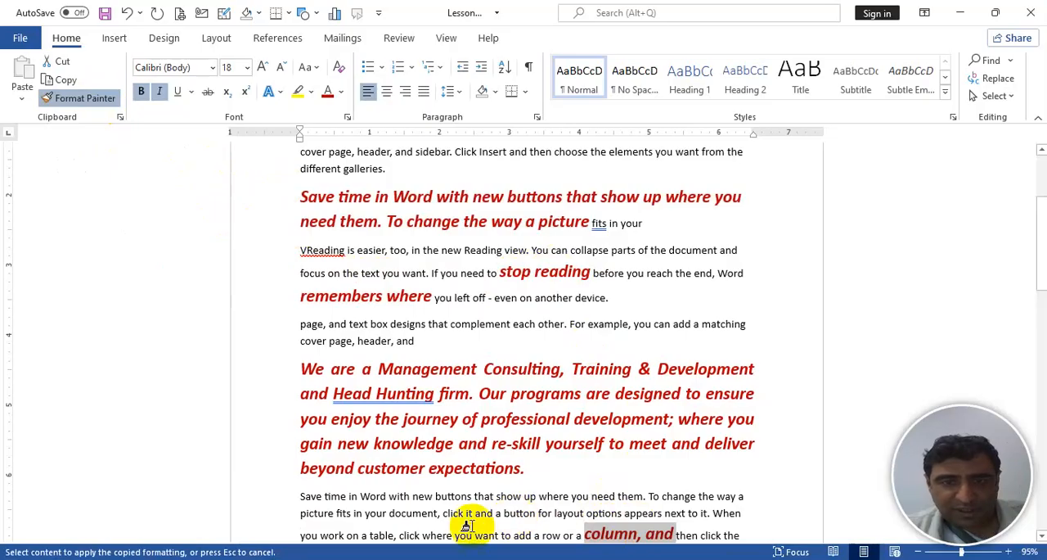
pyautogui.moveTo(428, 489); pyautogui.dragTo(494, 497)
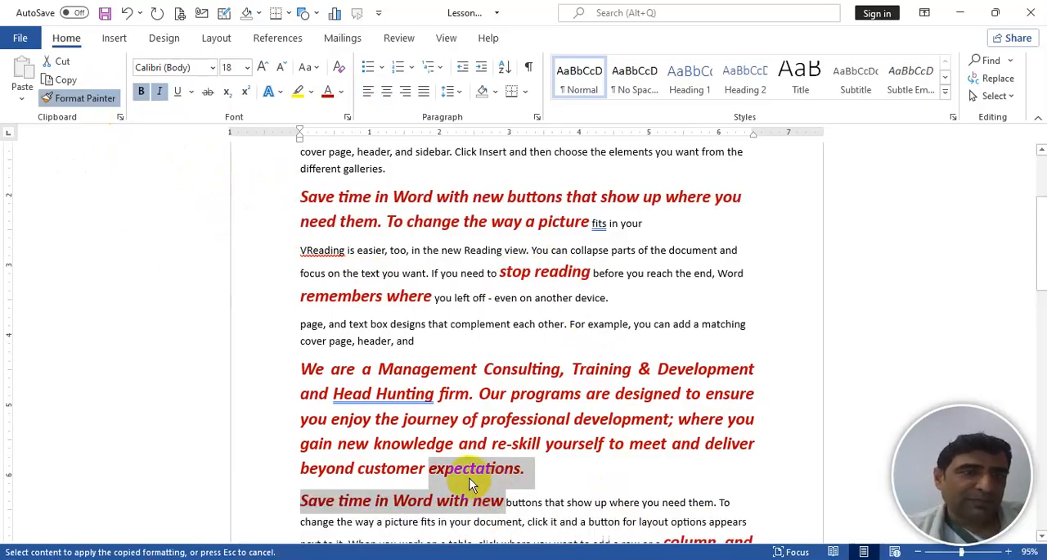
pyautogui.click(100, 99)
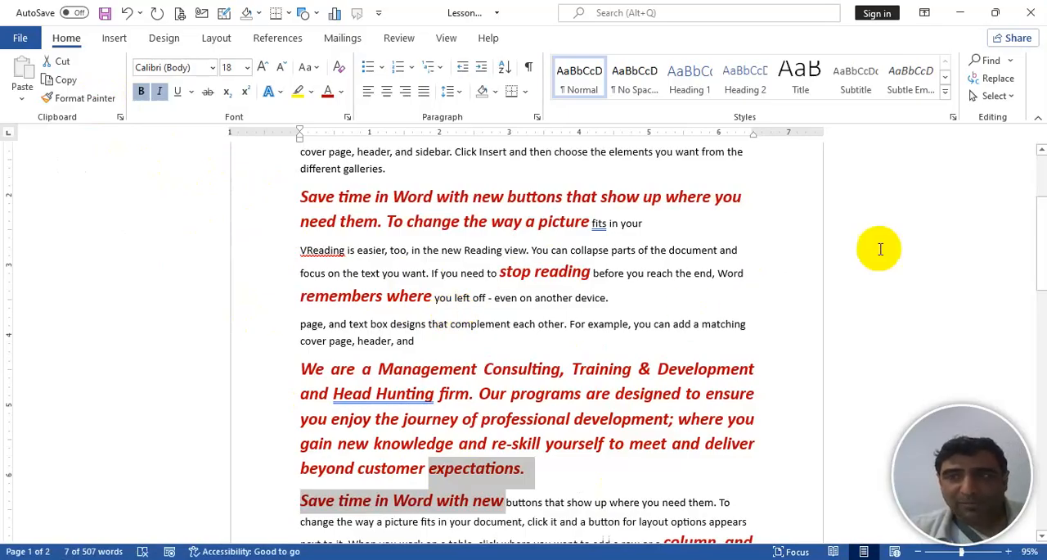
# - Reset the character formatting of the entire document to the default
pyautogui.click(1041, 178)
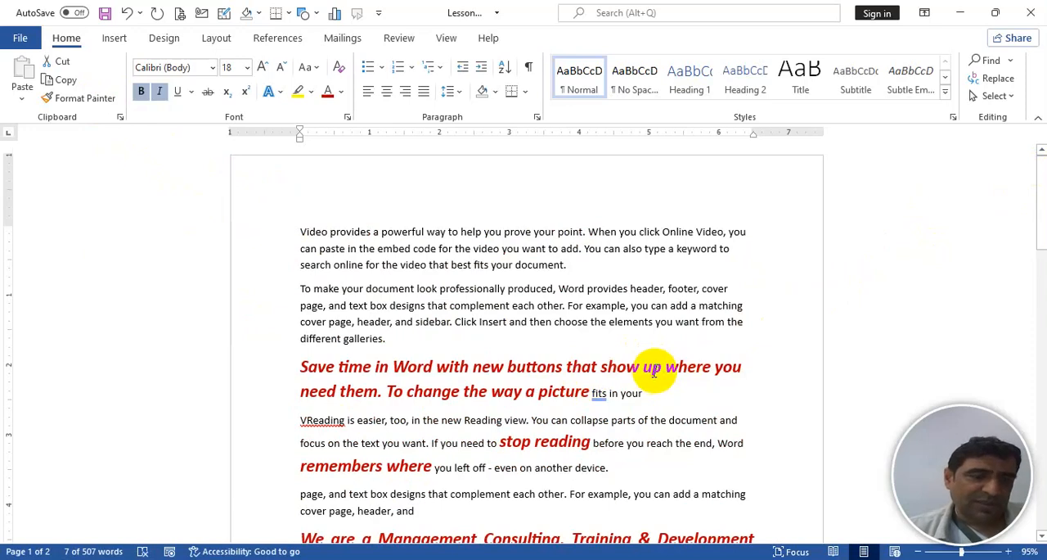
pyautogui.hotkey('ctrl', 'a')
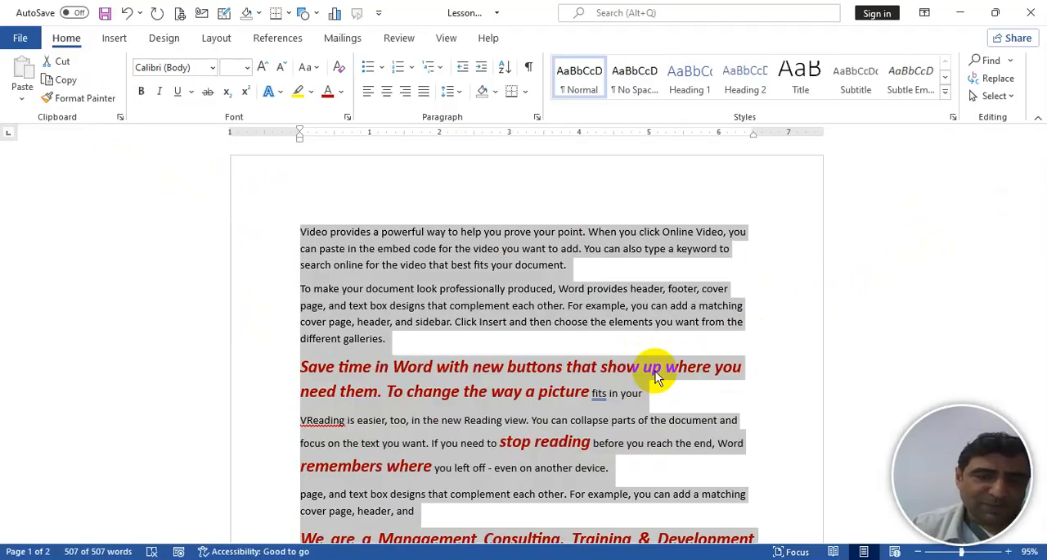
pyautogui.hotkey('ctrl', 'space')
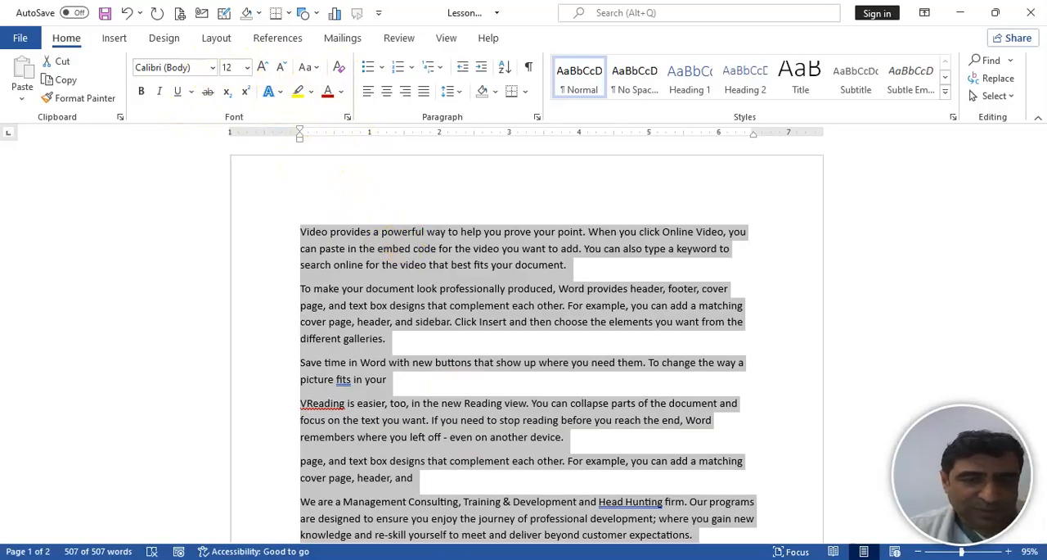
# - Create a new blank document using the On-Screen Keyboard and minimize the keyboard
pyautogui.click(434, 559)
pyautogui.click(185, 205)
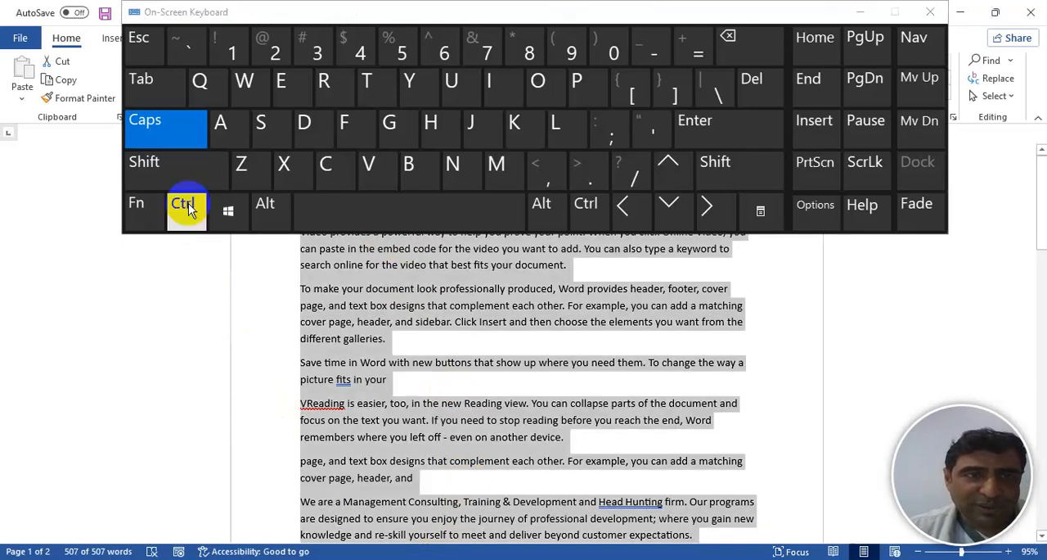
pyautogui.click(468, 170)
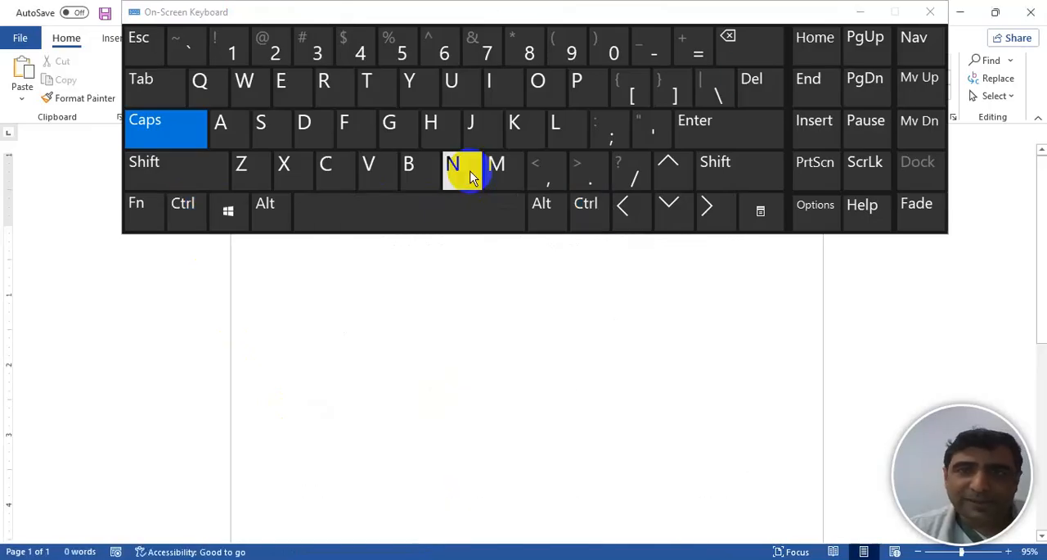
pyautogui.click(861, 12)
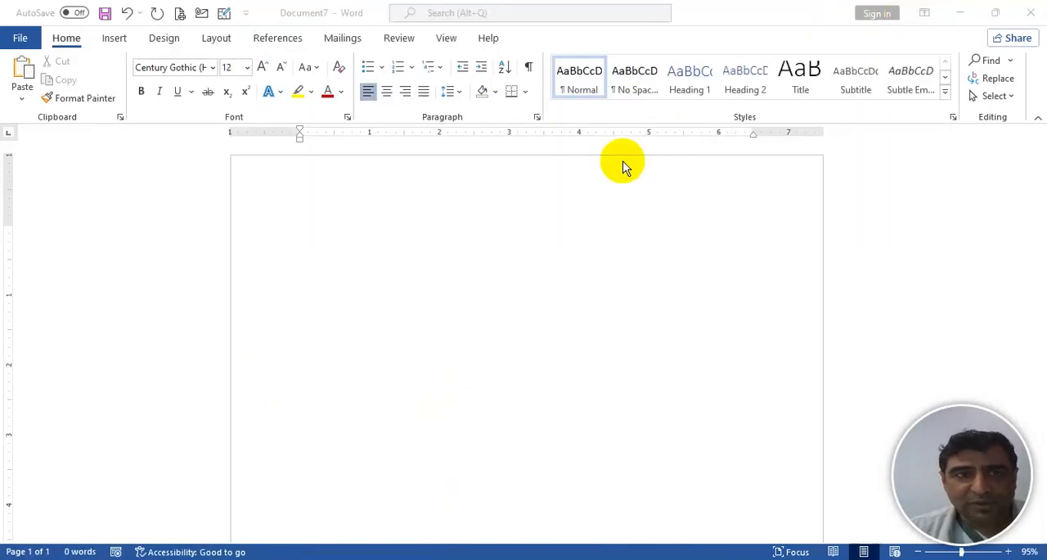
# - Generate sample paragraphs in the blank document with =RAND()
pyautogui.click(315, 220)
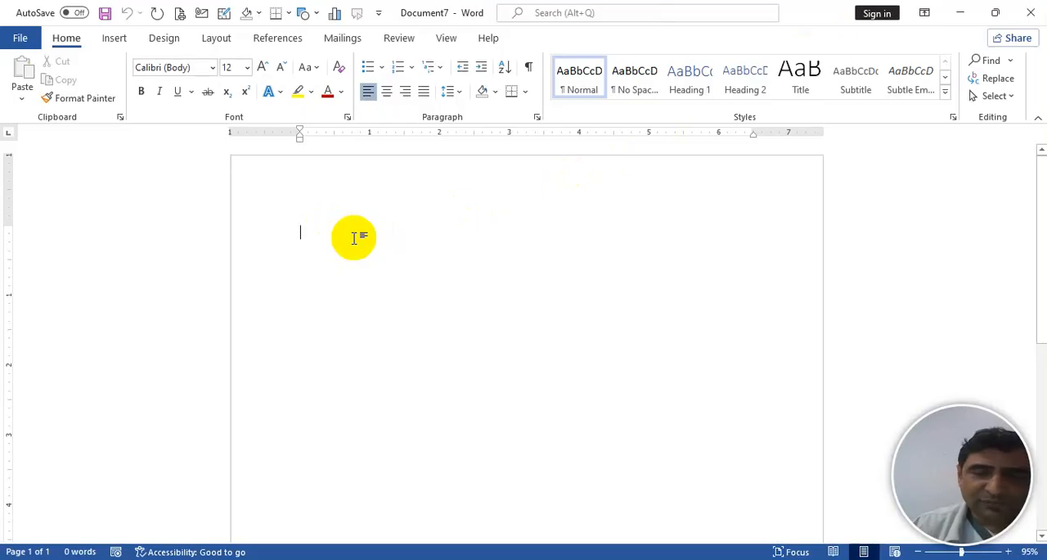
pyautogui.write('=')
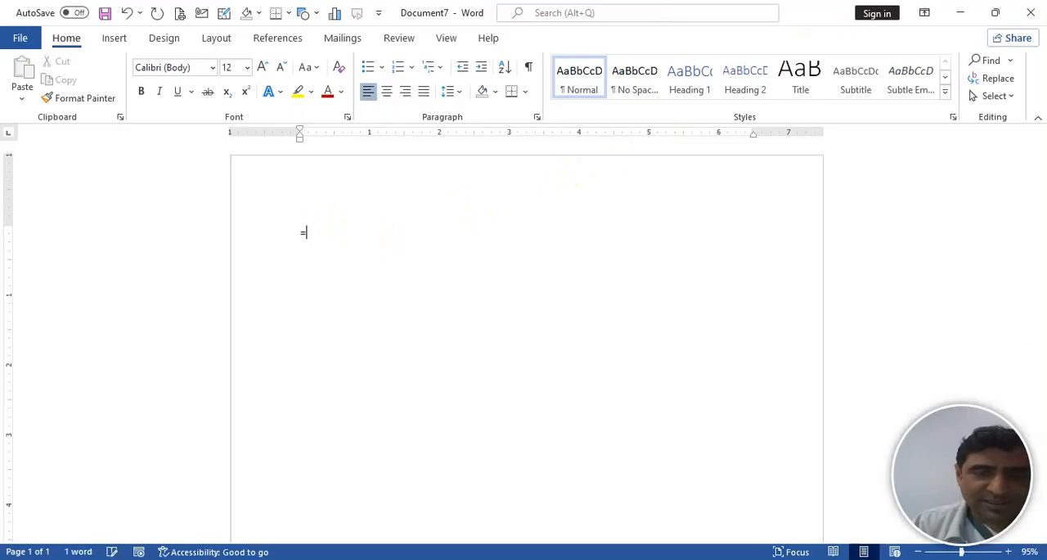
pyautogui.write('RAND')
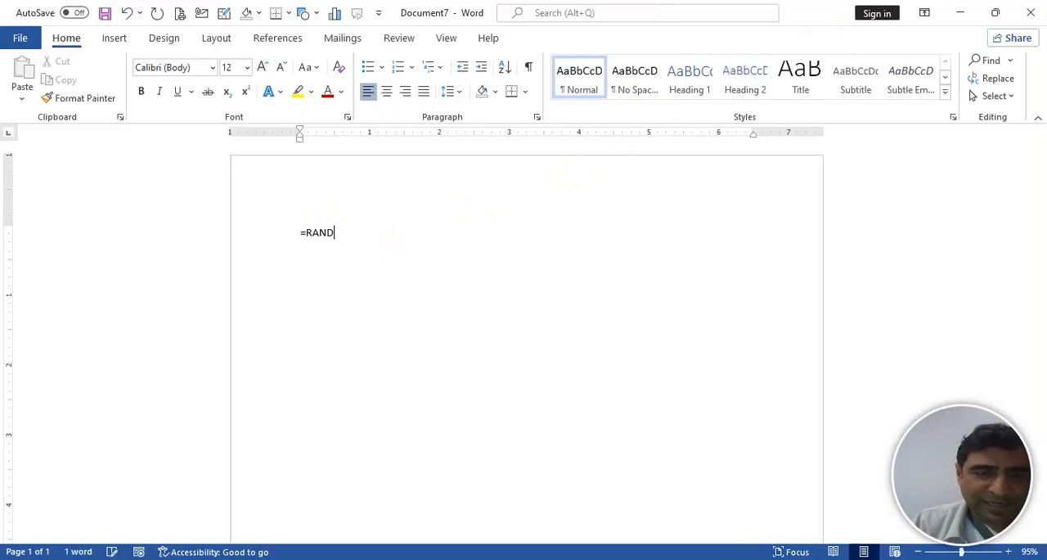
pyautogui.write('()')
pyautogui.press('Return')
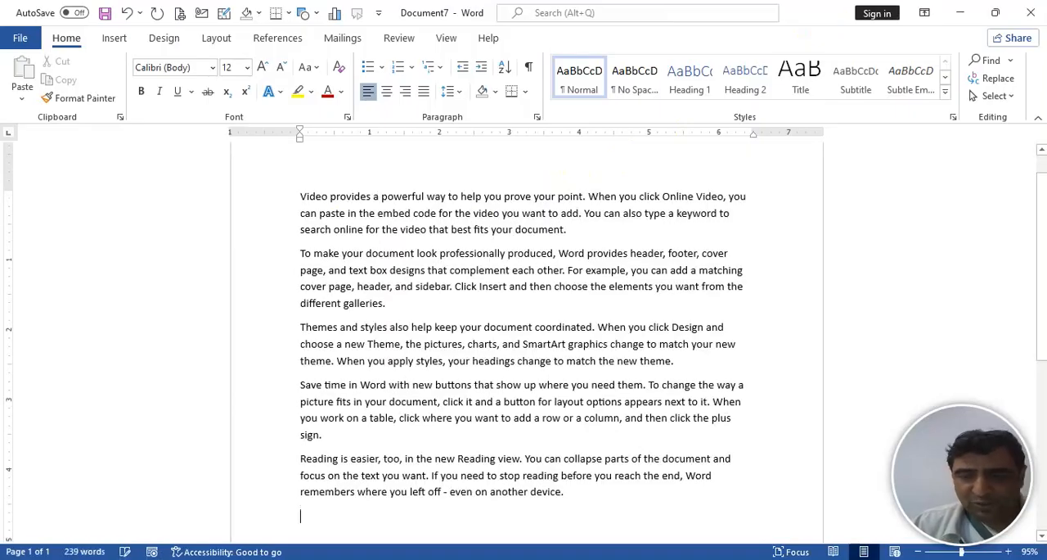
# - Try justified, centered, left and right alignment on the first paragraph, finishing with justified
pyautogui.press('Up')
pyautogui.press('Up')
pyautogui.press('Up')
pyautogui.press('Up')
pyautogui.press('Up')
pyautogui.press('Up')
pyautogui.press('Up')
pyautogui.press('Up')
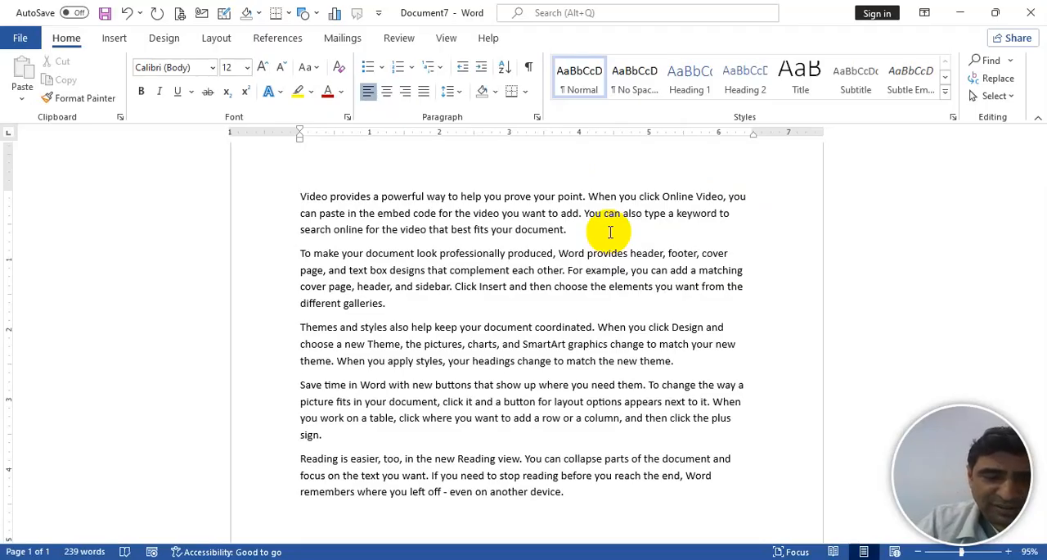
pyautogui.hotkey('ctrl', 'j')
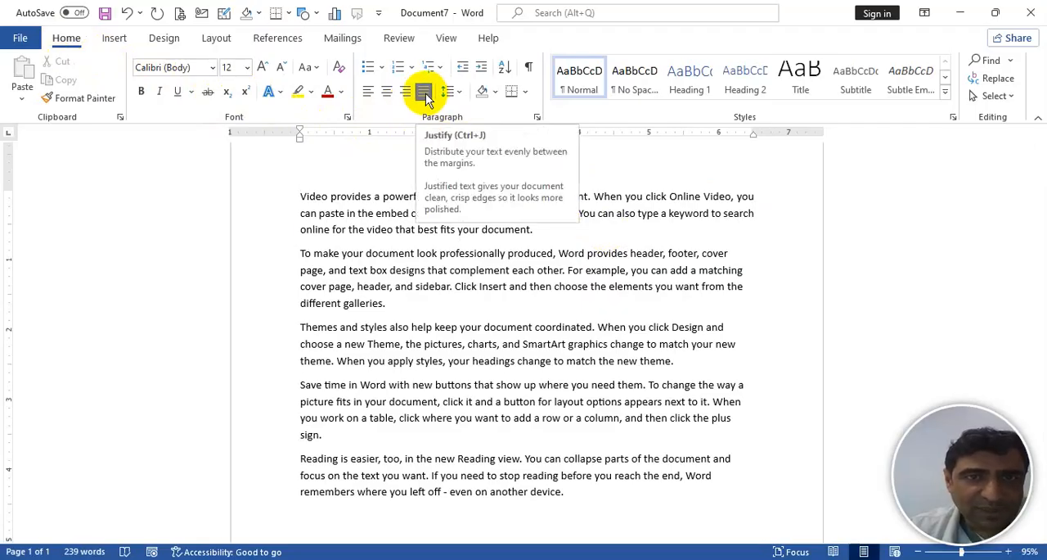
pyautogui.click(386, 91)
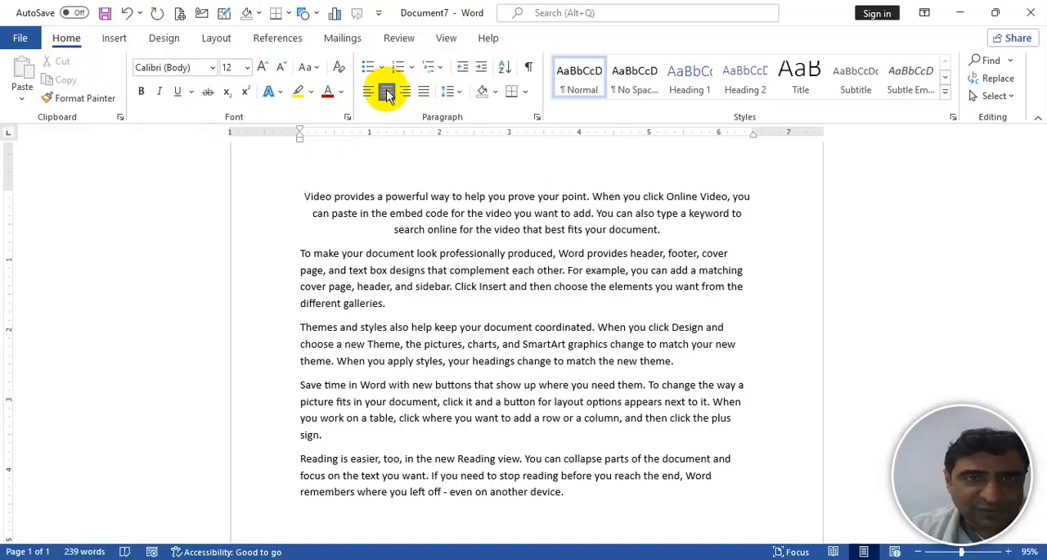
pyautogui.click(368, 91)
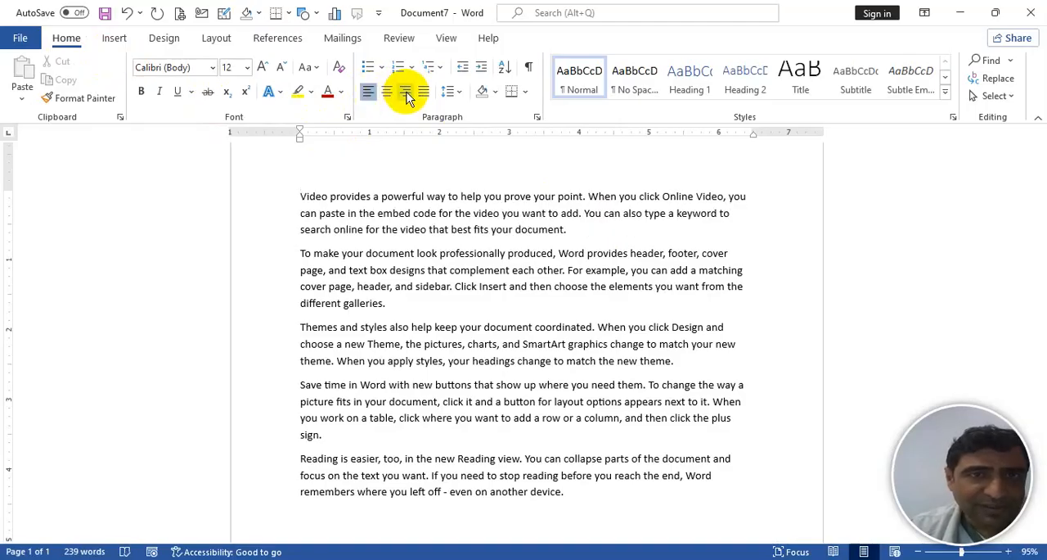
pyautogui.click(406, 92)
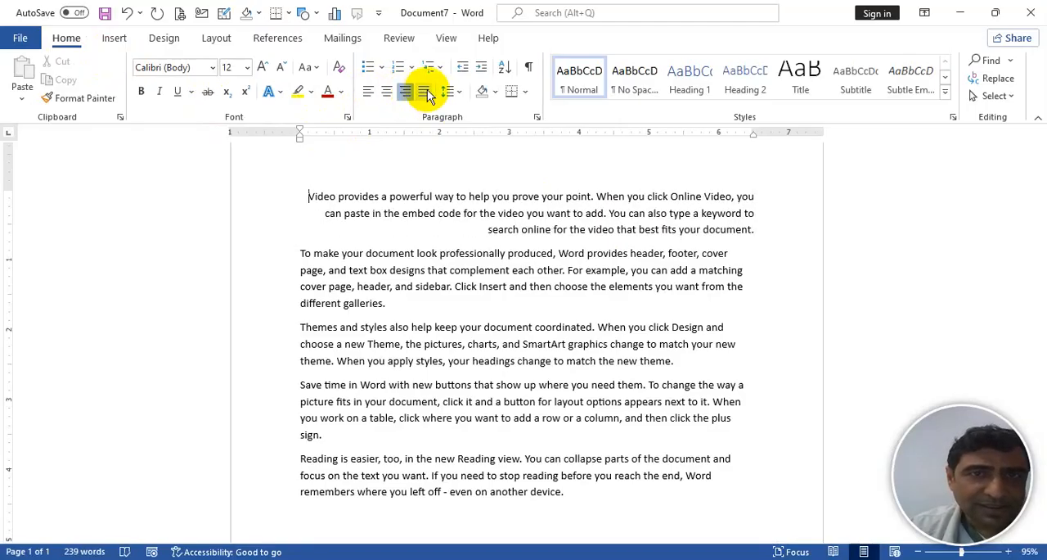
pyautogui.click(425, 90)
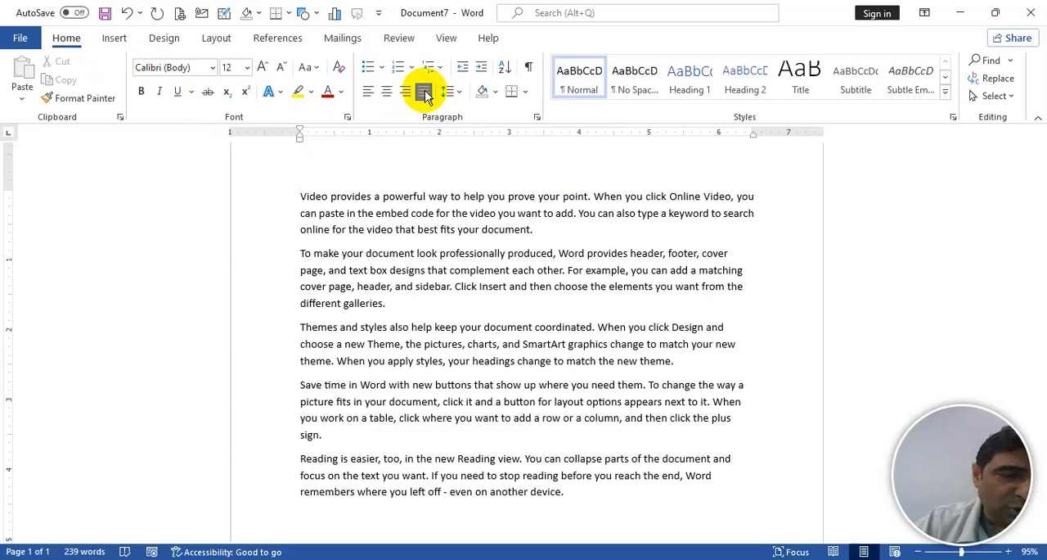
# - Cycle the alignment of the whole document through justified, right, centered and left, finishing with justified
pyautogui.hotkey('ctrl', 'a')
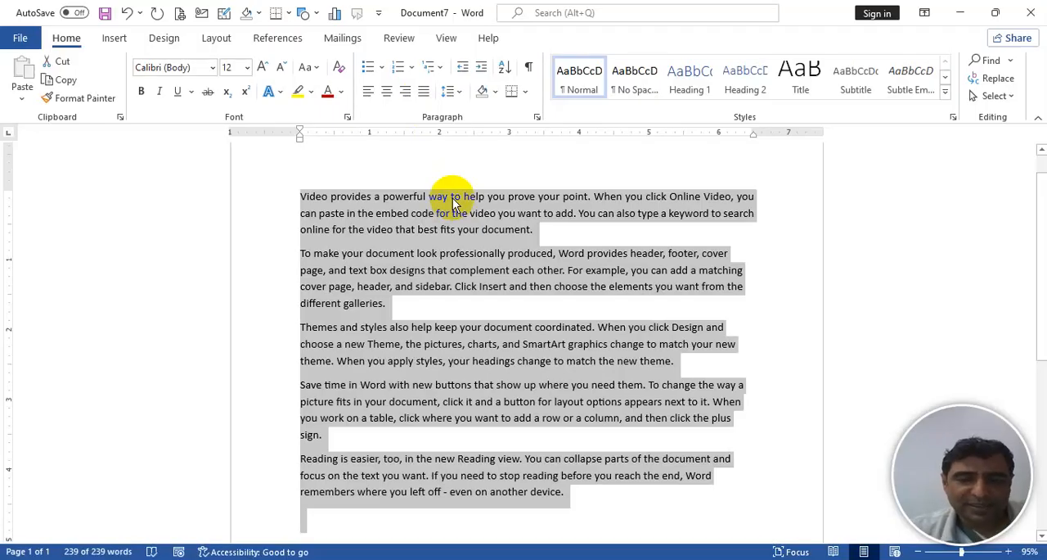
pyautogui.hotkey('ctrl', 'j')
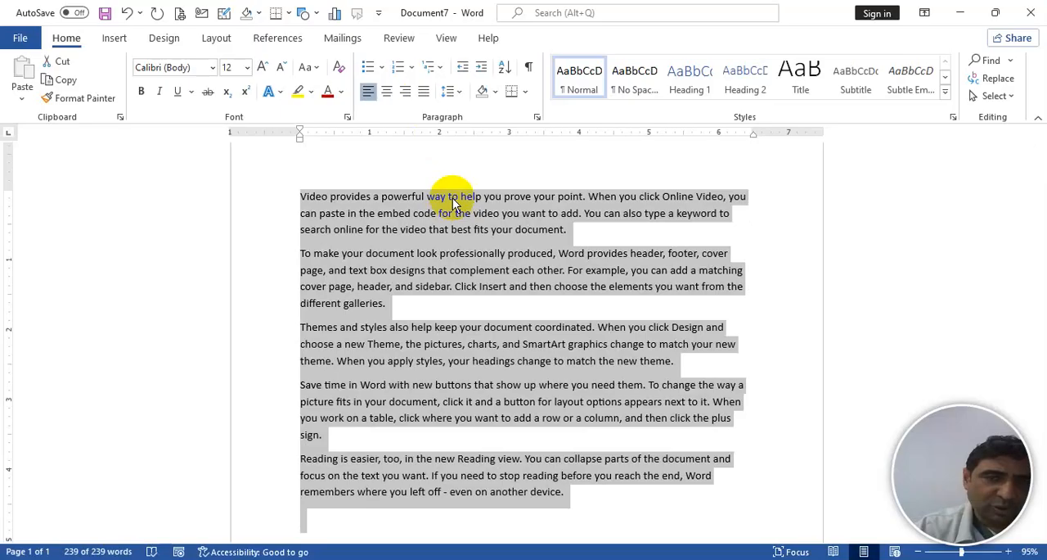
pyautogui.hotkey('ctrl', 'r')
pyautogui.hotkey('ctrl', 'e')
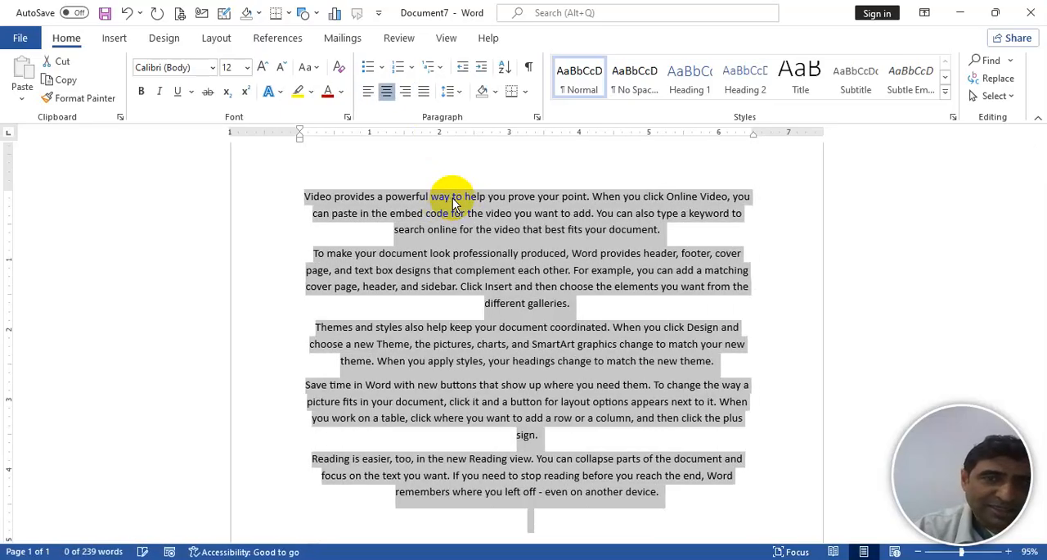
pyautogui.hotkey('ctrl', 'l')
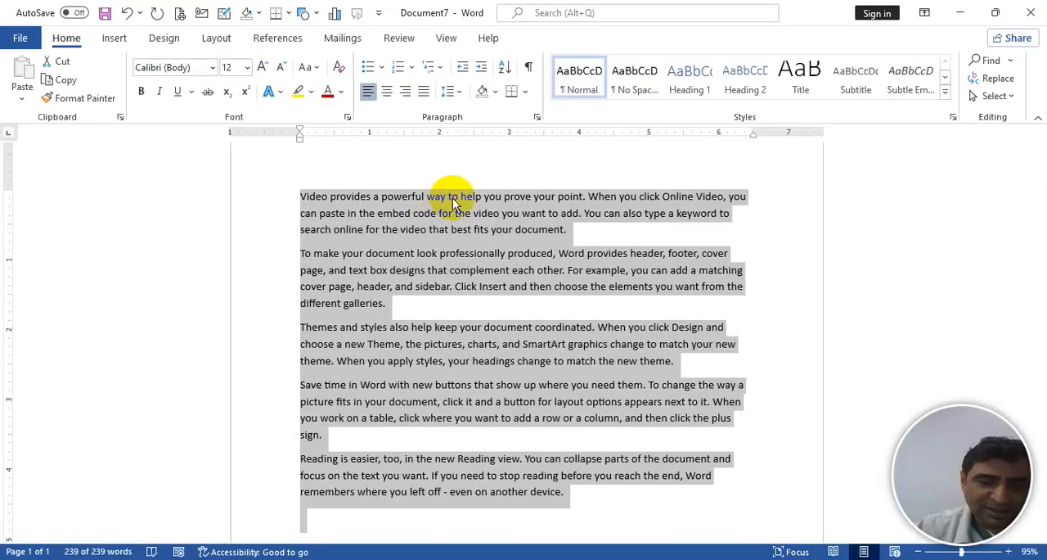
pyautogui.hotkey('ctrl', 'j')
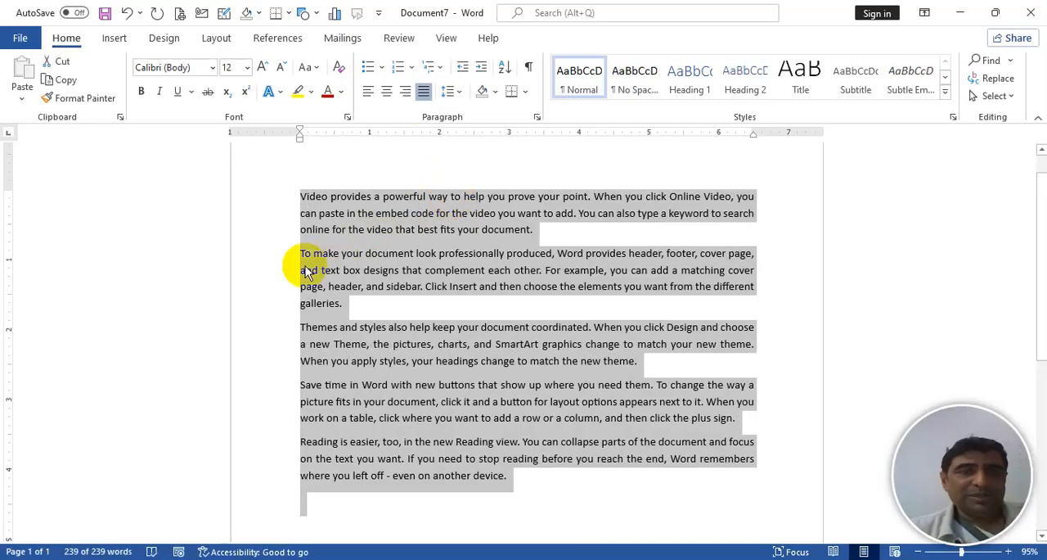
# - Select the word "Video" at the start of the first paragraph from the text cursor
pyautogui.click(305, 201)
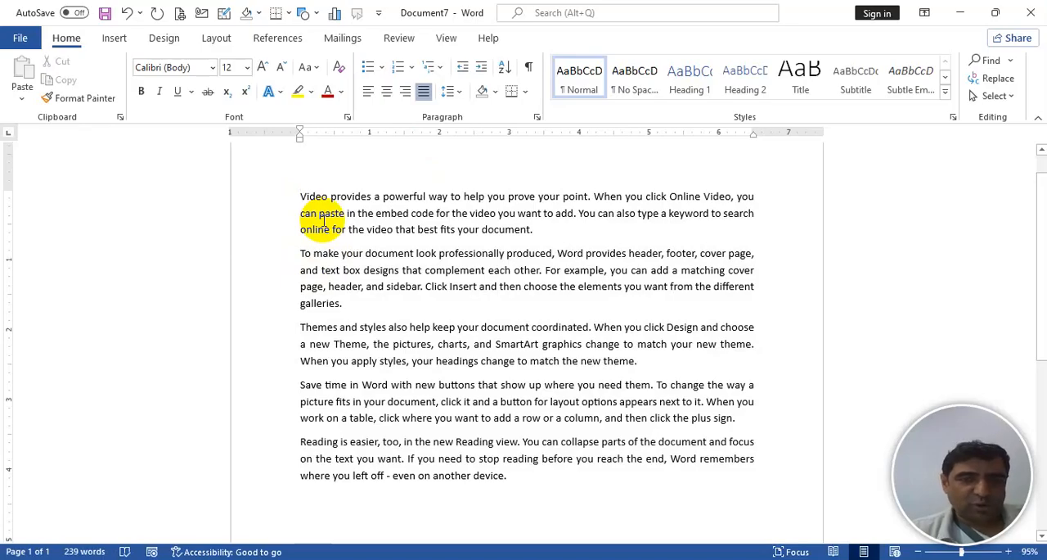
pyautogui.hotkey('shift', 'Right')
pyautogui.hotkey('shift', 'Right')
pyautogui.hotkey('shift', 'Right')
pyautogui.hotkey('shift', 'Right')
pyautogui.hotkey('shift', 'Right')
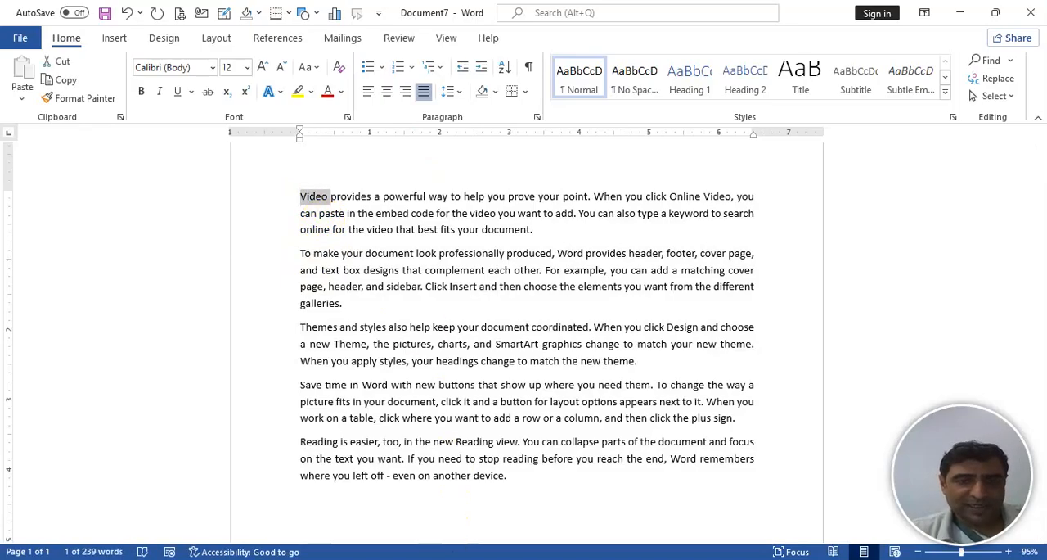
# - Extend the selection from "Video" by one character using the On-Screen Keyboard, and minimize the keyboard
pyautogui.click(445, 558)
pyautogui.click(182, 164)
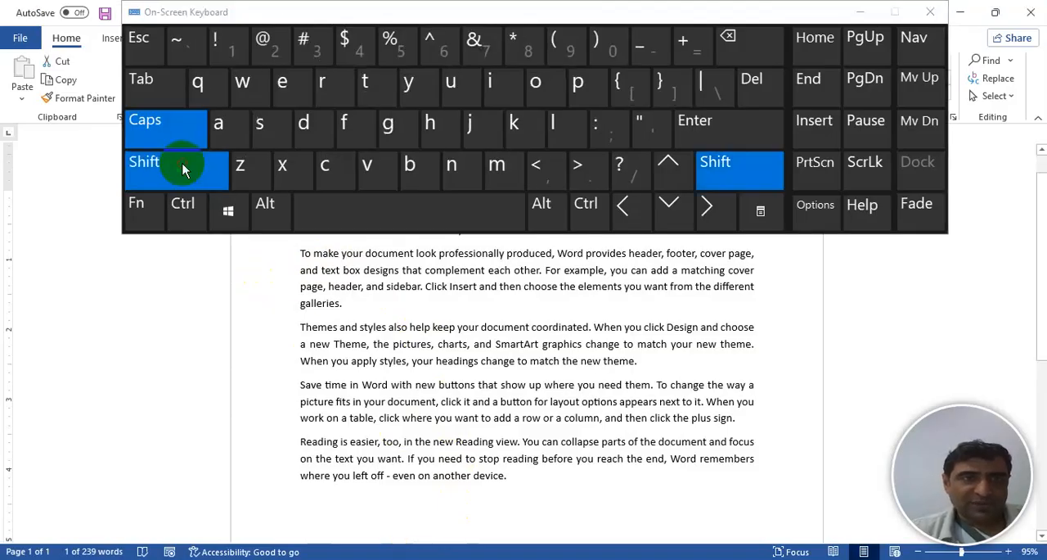
pyautogui.click(706, 206)
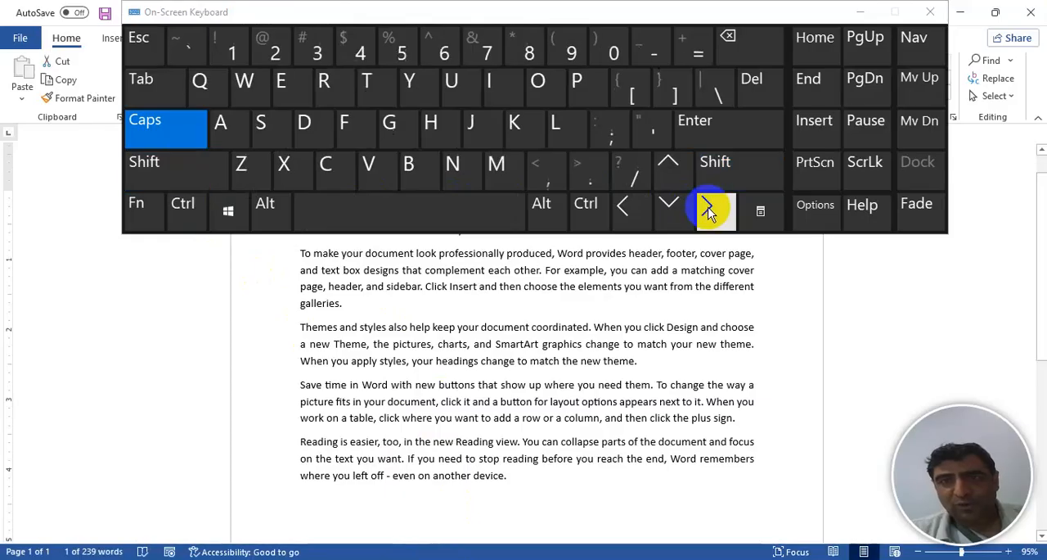
pyautogui.click(866, 12)
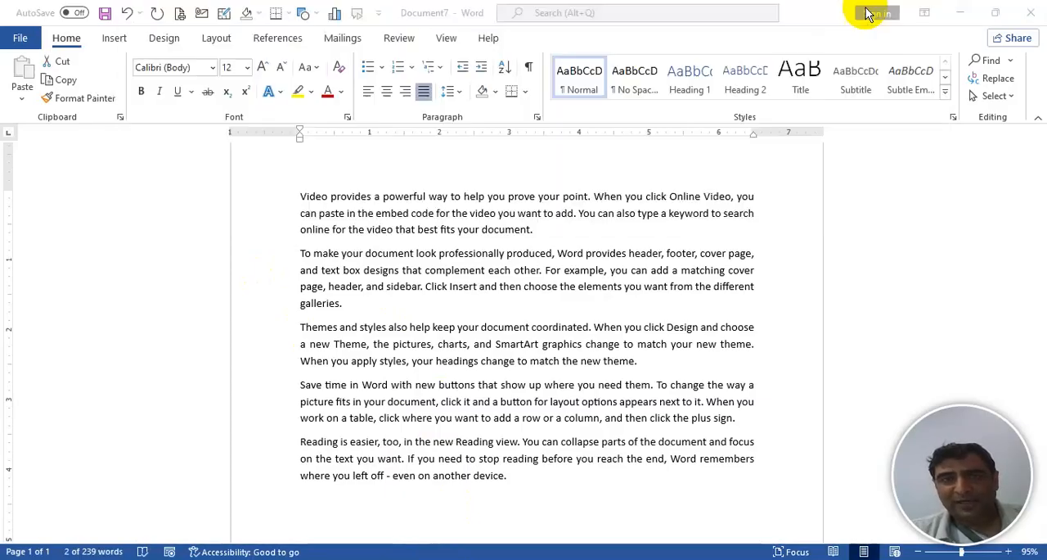
# - Select the words "Video provides" character by character from the start of the first paragraph
pyautogui.click(301, 197)
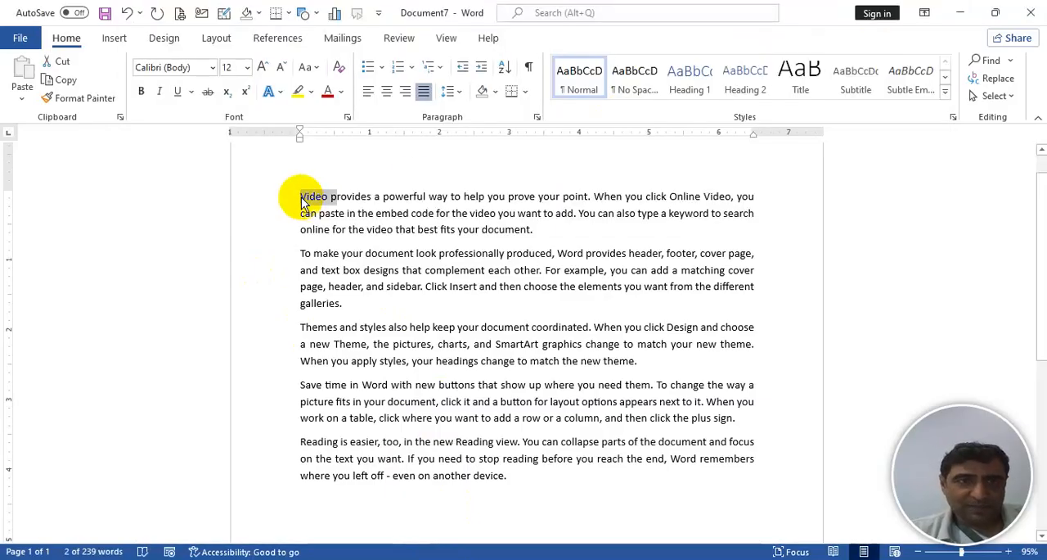
pyautogui.doubleClick(301, 197)
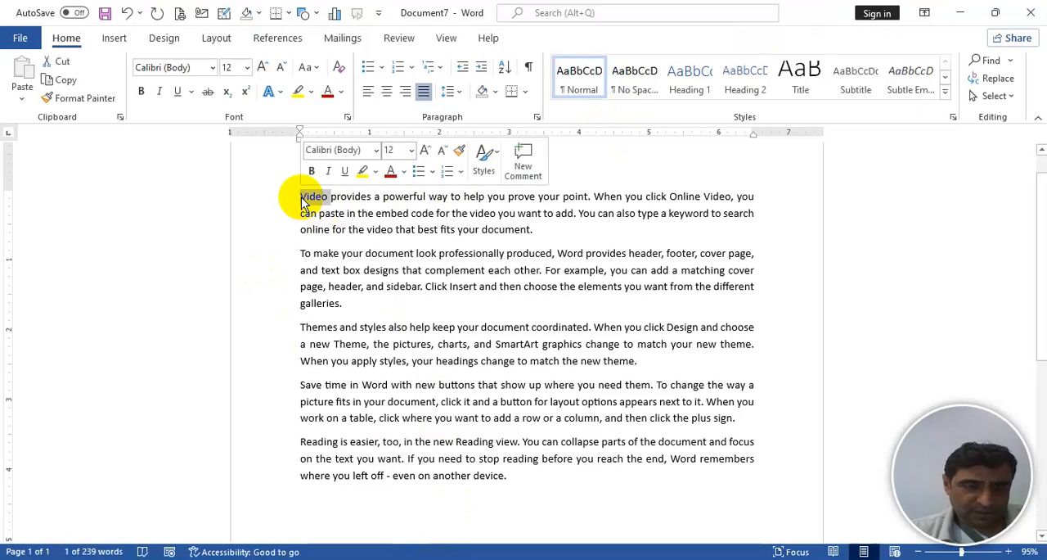
pyautogui.click(301, 197)
pyautogui.hotkey('shift', 'Right')
pyautogui.hotkey('shift', 'Right')
pyautogui.hotkey('shift', 'Right')
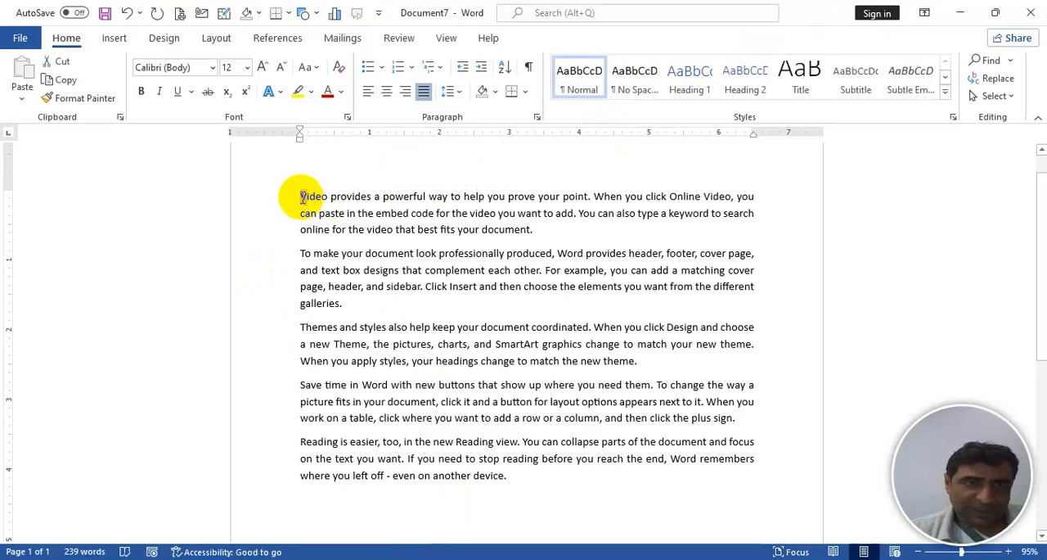
pyautogui.hotkey('shift', 'Right')
pyautogui.hotkey('shift', 'Right')
pyautogui.hotkey('shift', 'Right')
pyautogui.hotkey('shift', 'Right')
pyautogui.hotkey('shift', 'Right')
pyautogui.hotkey('shift', 'Right')
pyautogui.hotkey('shift', 'Right')
pyautogui.hotkey('shift', 'Right')
pyautogui.hotkey('shift', 'Right')
pyautogui.hotkey('shift', 'Right')
pyautogui.hotkey('shift', 'Right')
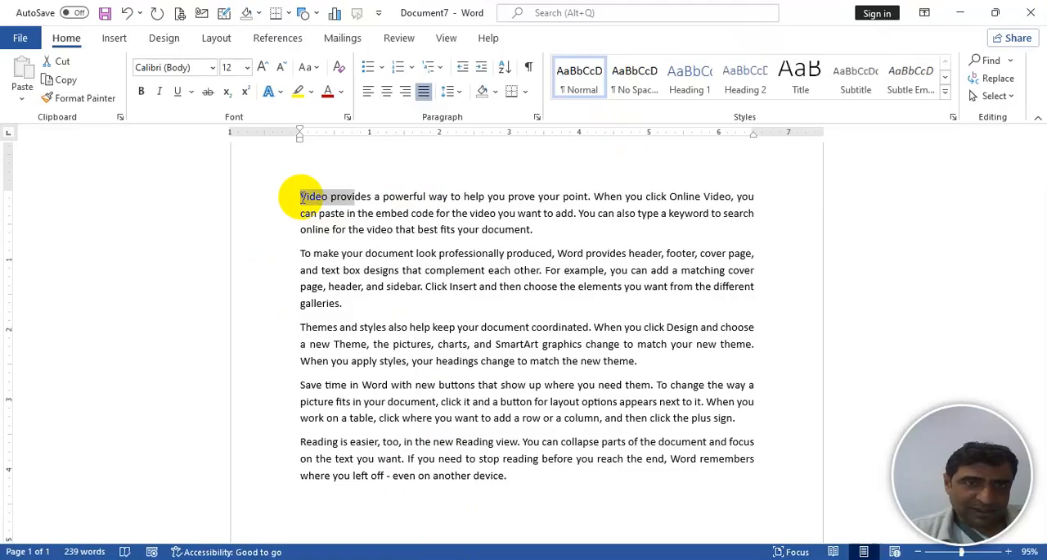
pyautogui.hotkey('shift', 'Right')
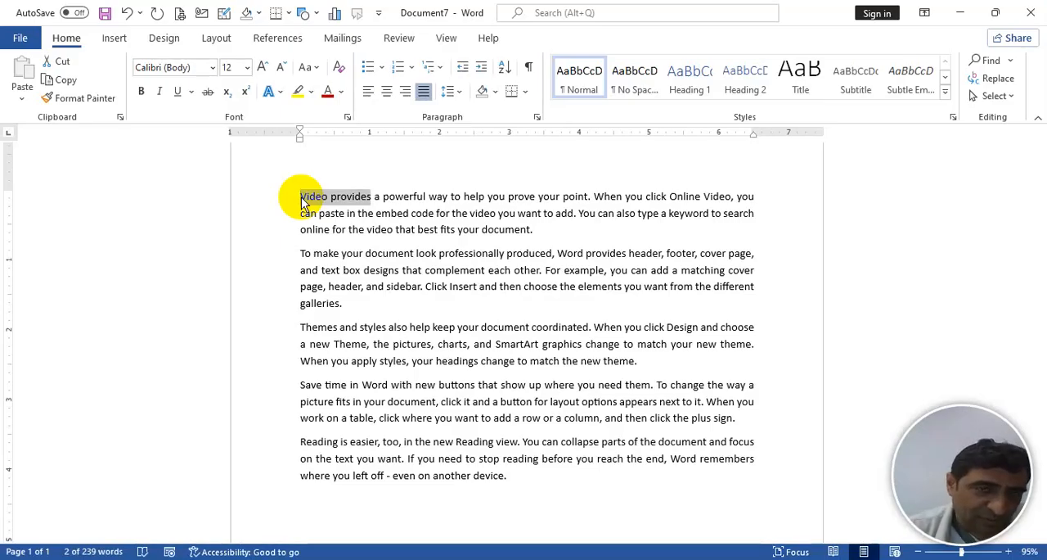
# - Extend the selection word by word through "When you" in the first line
pyautogui.hotkey('ctrl', 'shift', 'Right')
pyautogui.hotkey('ctrl', 'shift', 'Right')
pyautogui.hotkey('ctrl', 'shift', 'Right')
pyautogui.hotkey('ctrl', 'shift', 'Right')
pyautogui.hotkey('ctrl', 'shift', 'Right')
pyautogui.hotkey('ctrl', 'shift', 'Right')
pyautogui.hotkey('ctrl', 'shift', 'Right')
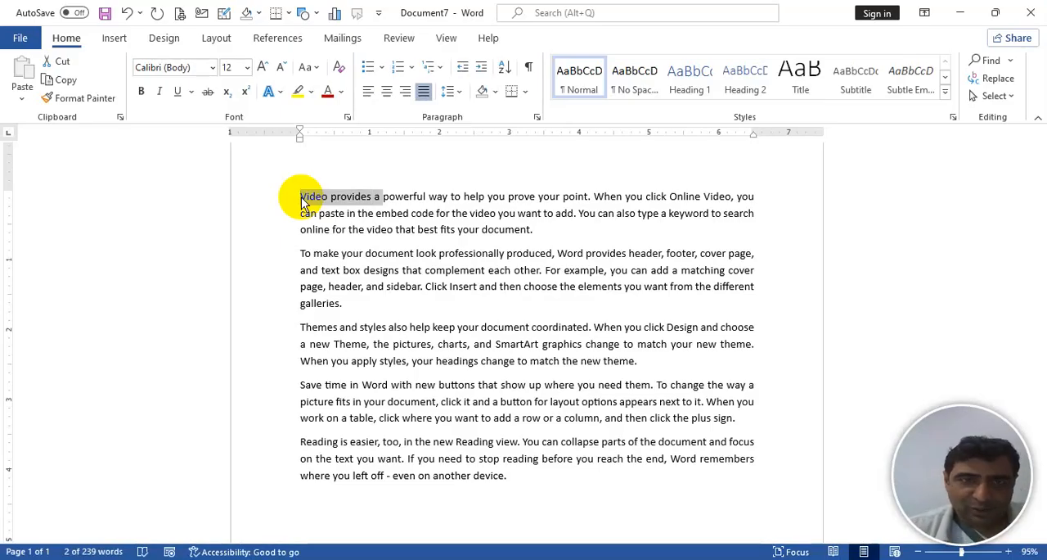
pyautogui.hotkey('ctrl', 'shift', 'Right')
pyautogui.hotkey('ctrl', 'shift', 'Right')
pyautogui.hotkey('ctrl', 'shift', 'Right')
pyautogui.hotkey('ctrl', 'shift', 'Right')
pyautogui.hotkey('ctrl', 'shift', 'Right')
pyautogui.hotkey('ctrl', 'shift', 'Right')
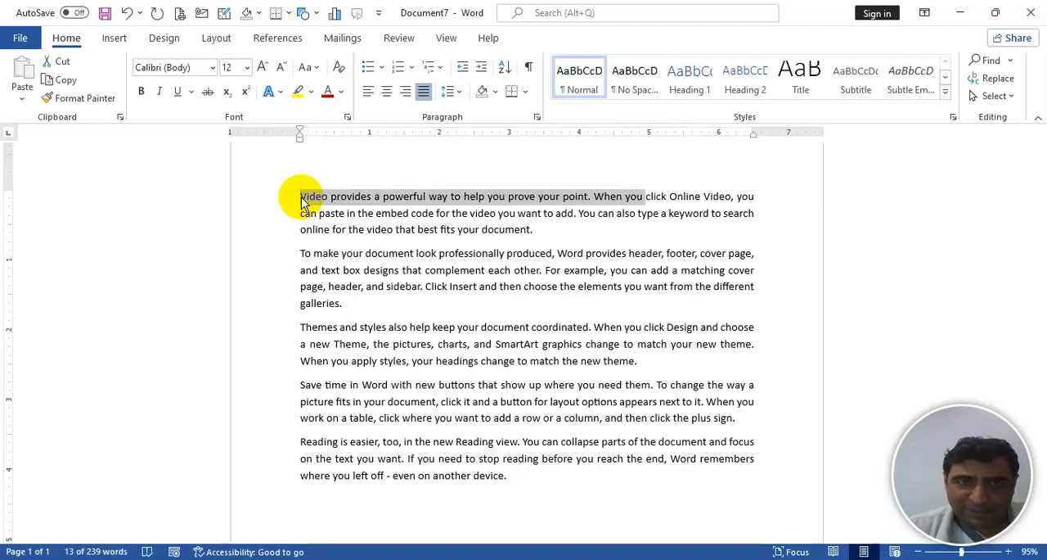
# - Extend the selection downward line by line to the second line of the fourth paragraph
pyautogui.hotkey('shift', 'Down')
pyautogui.hotkey('shift', 'Down')
pyautogui.hotkey('shift', 'Down')
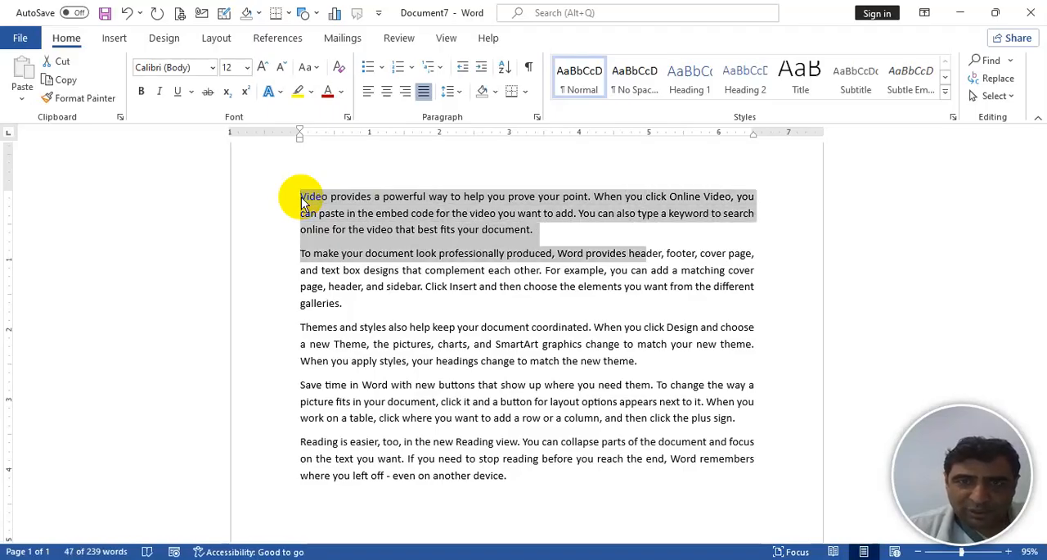
pyautogui.hotkey('shift', 'Down')
pyautogui.hotkey('shift', 'Down')
pyautogui.hotkey('shift', 'Down')
pyautogui.hotkey('shift', 'Down')
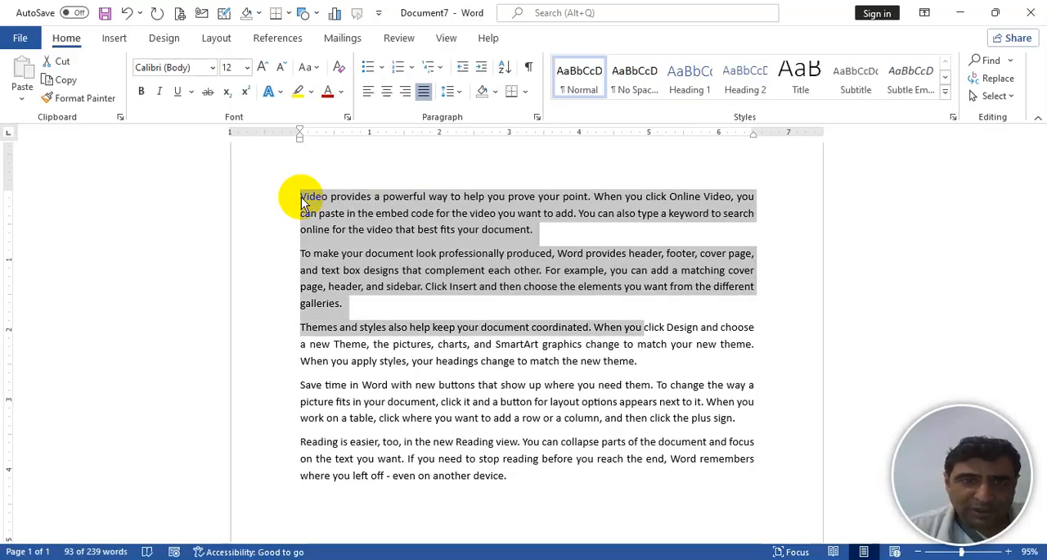
pyautogui.hotkey('shift', 'Down')
pyautogui.hotkey('shift', 'Down')
pyautogui.hotkey('shift', 'Down')
pyautogui.hotkey('shift', 'Down')
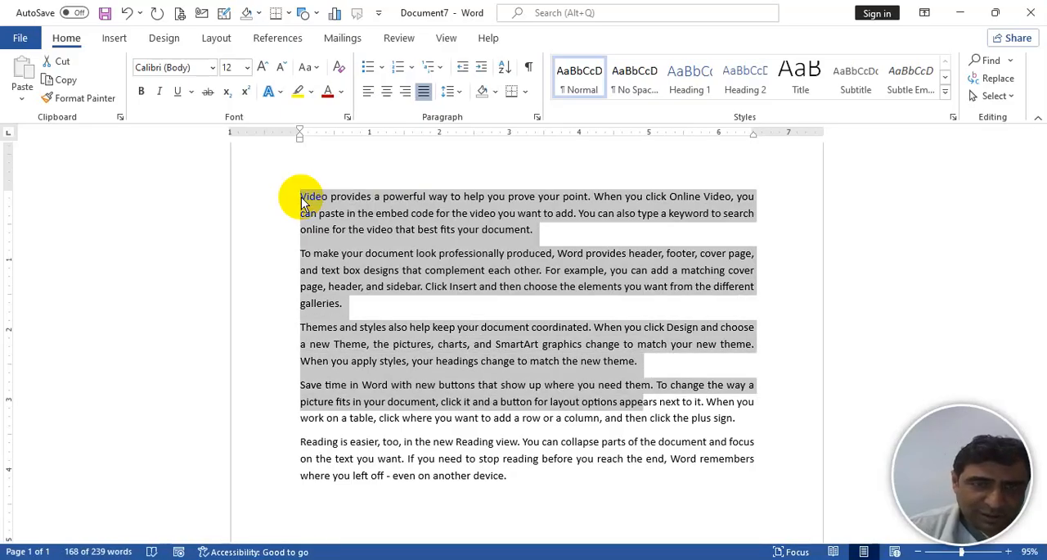
# - Select the first line from its start to its end, extend the selection down two lines, and clear it
pyautogui.click(301, 197)
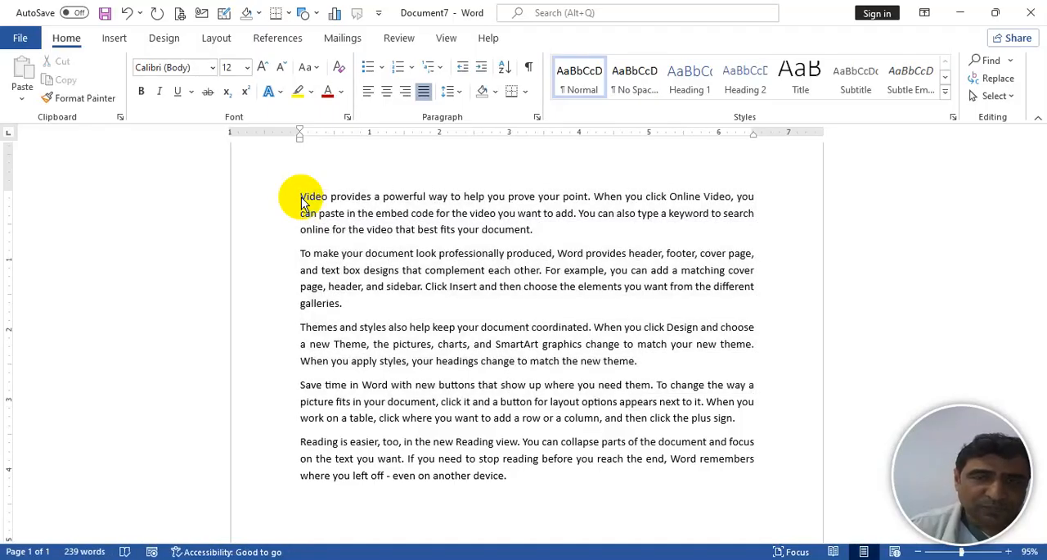
pyautogui.hotkey('shift', 'End')
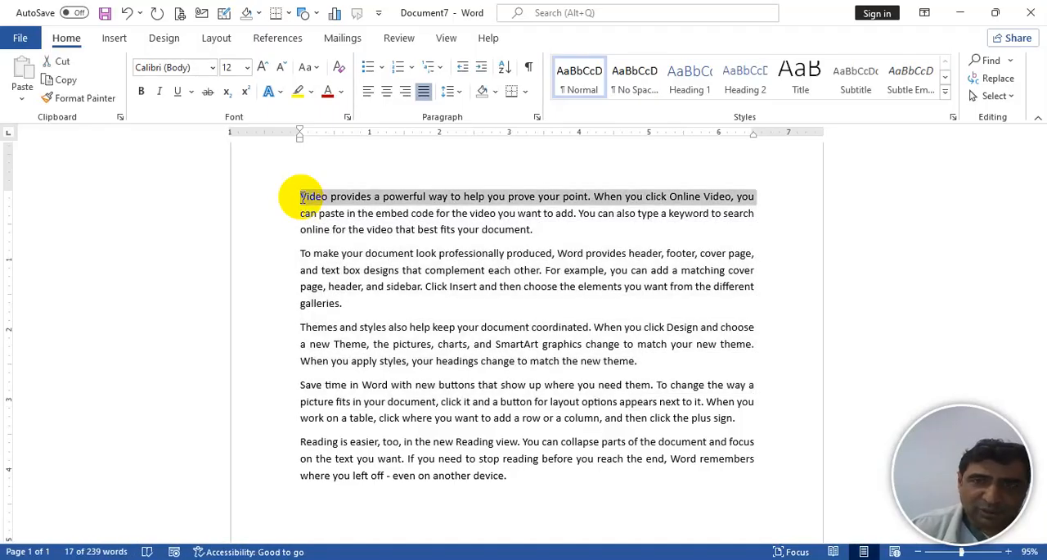
pyautogui.hotkey('shift', 'Down')
pyautogui.hotkey('shift', 'Down')
pyautogui.click(301, 197)
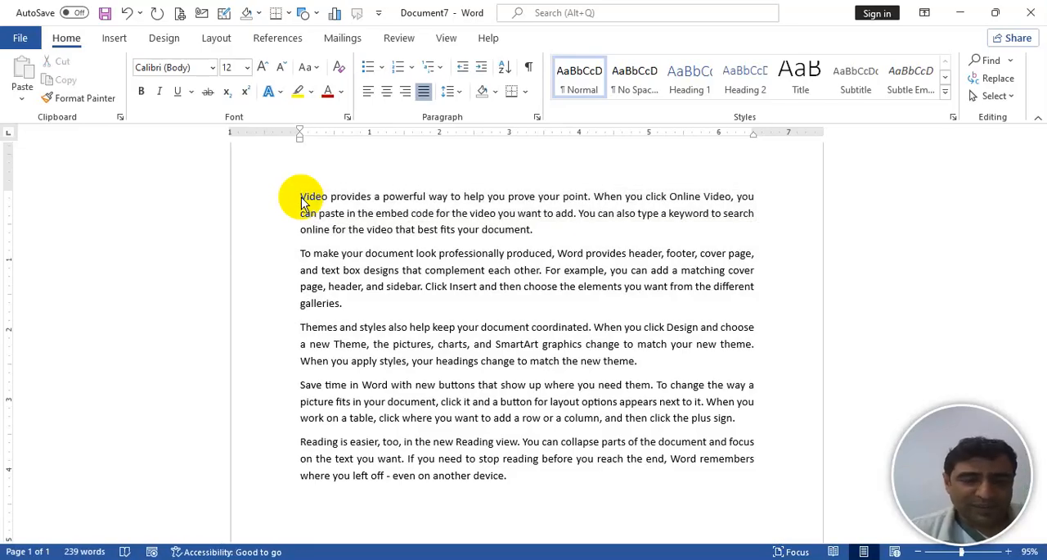
# - Select the first paragraph, extend the selection paragraph by paragraph to the document's end, and return the cursor to the document's start
pyautogui.doubleClick(252, 212)
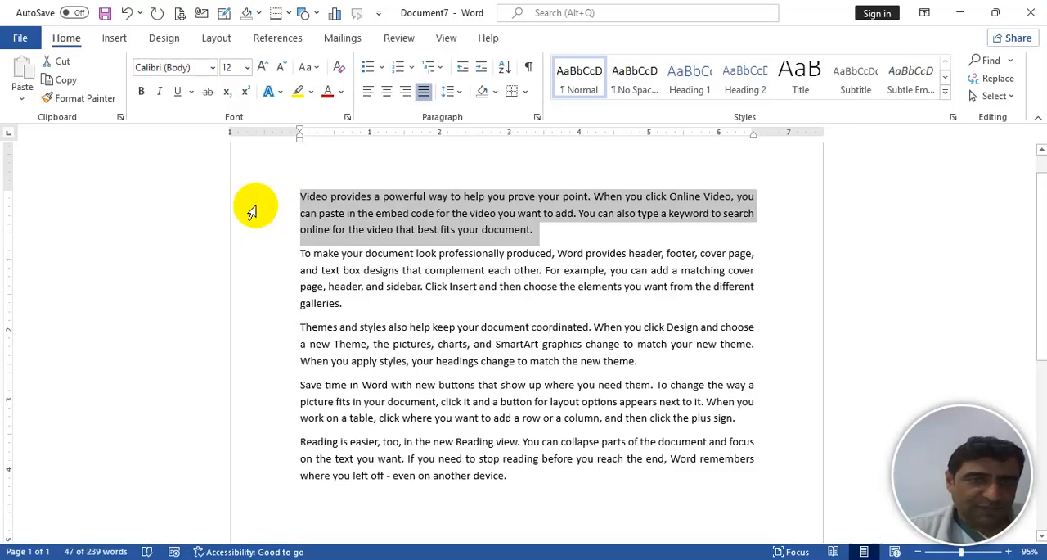
pyautogui.hotkey('ctrl', 'shift', 'Down')
pyautogui.hotkey('ctrl', 'shift', 'Down')
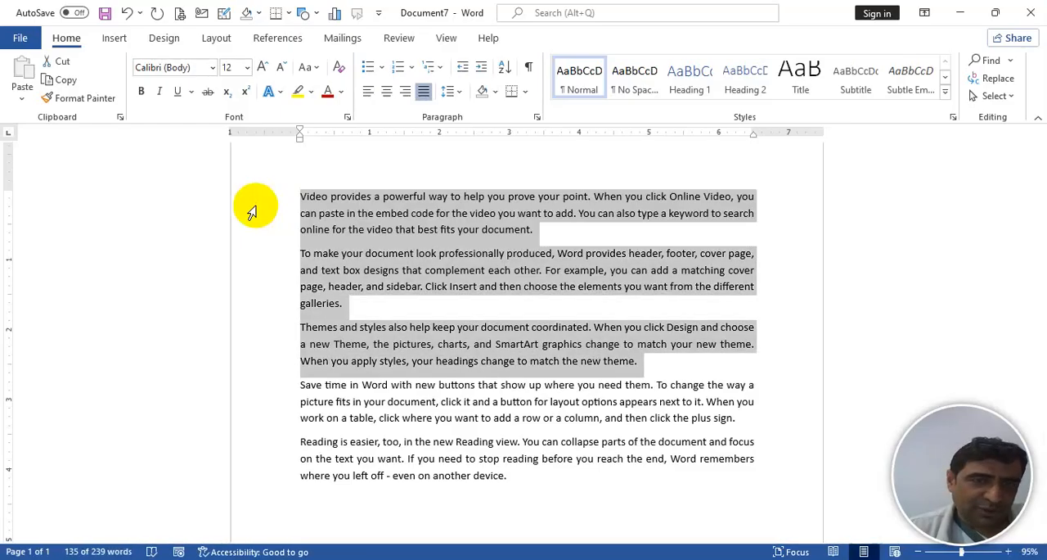
pyautogui.hotkey('ctrl', 'shift', 'Down')
pyautogui.hotkey('ctrl', 'shift', 'Down')
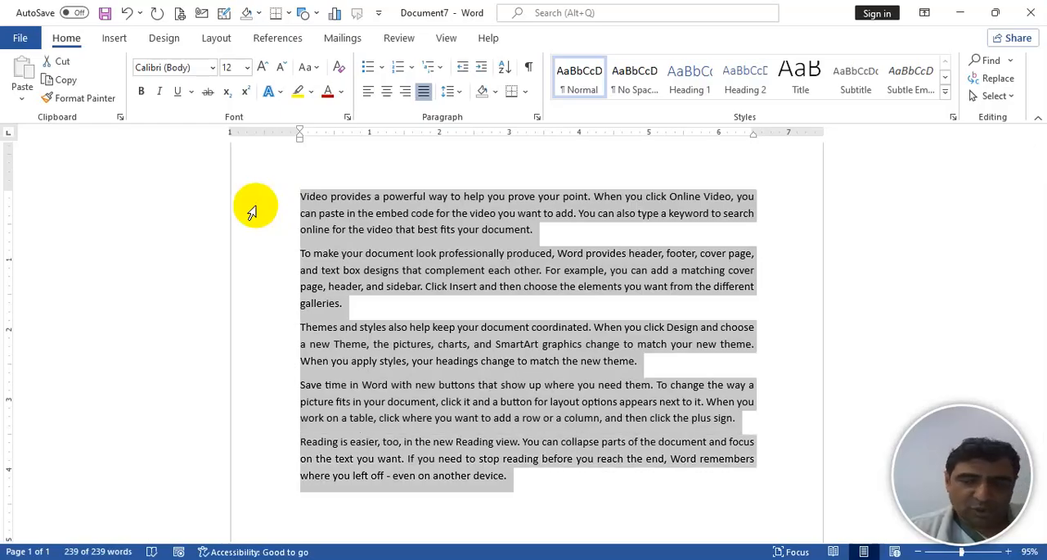
pyautogui.hotkey('ctrl', 'Home')
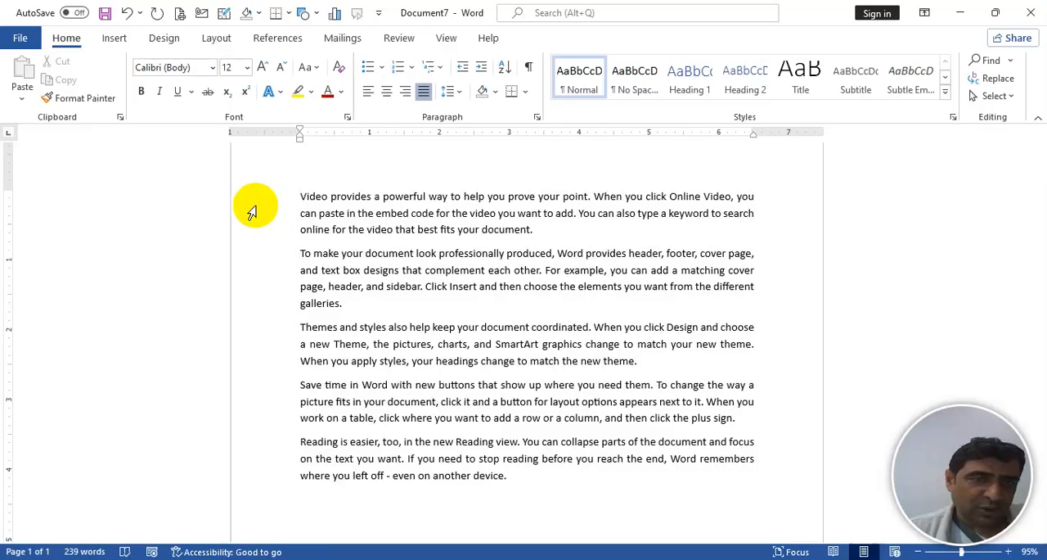
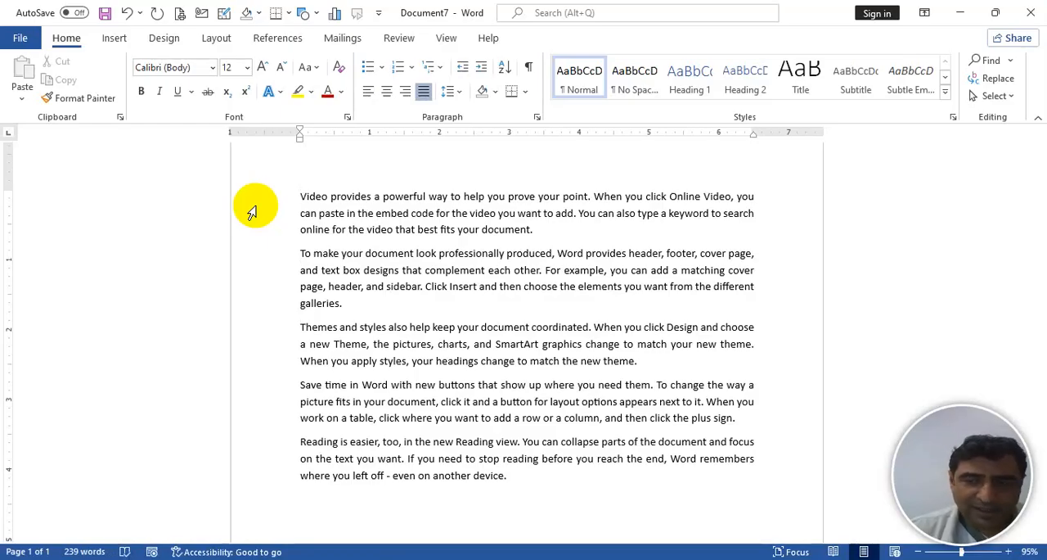
# - Insert a blank line above the first paragraph, try centre, left and right alignment on it, and leave it centred
pyautogui.press('Return')
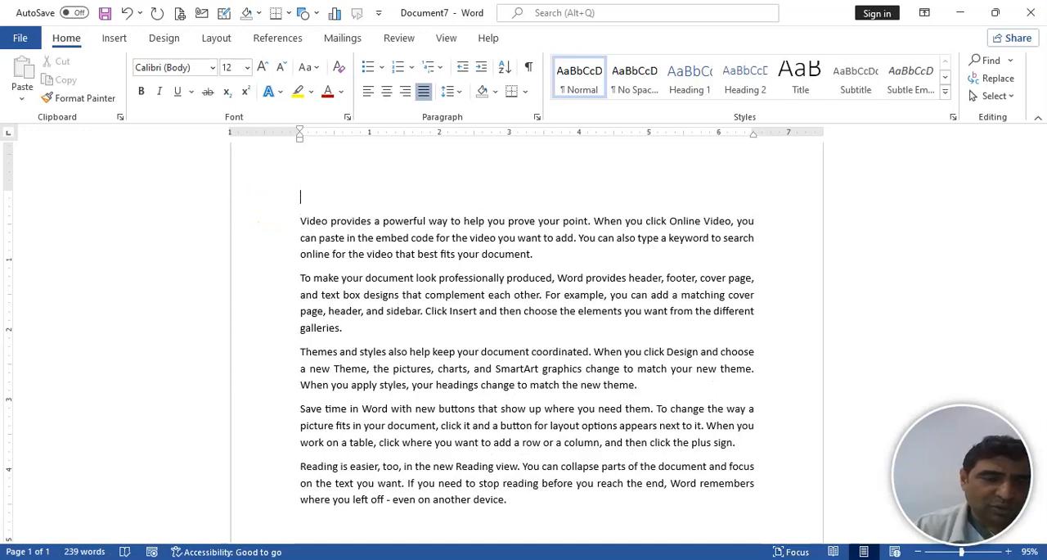
pyautogui.hotkey('ctrl', 'e')
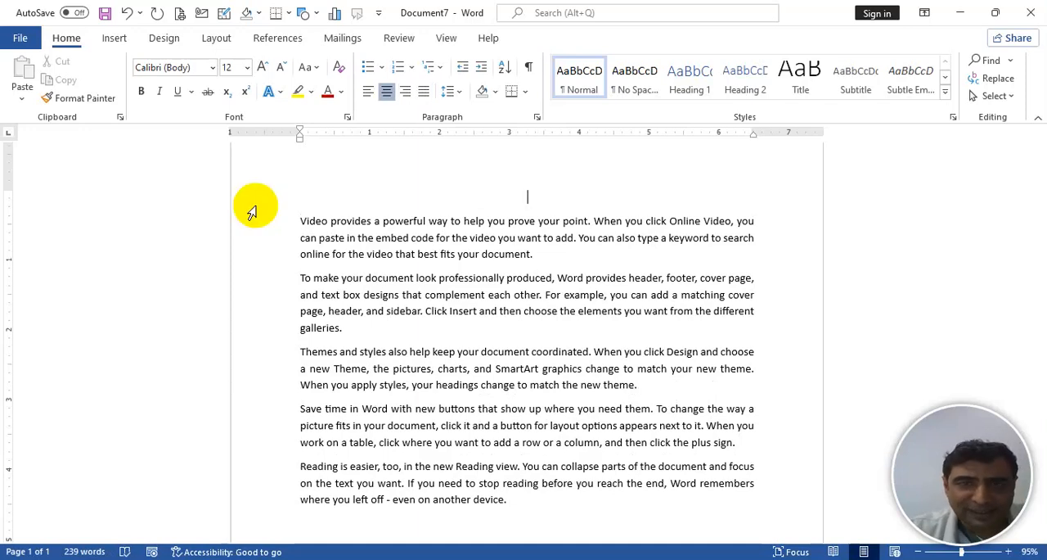
pyautogui.hotkey('ctrl', 'l')
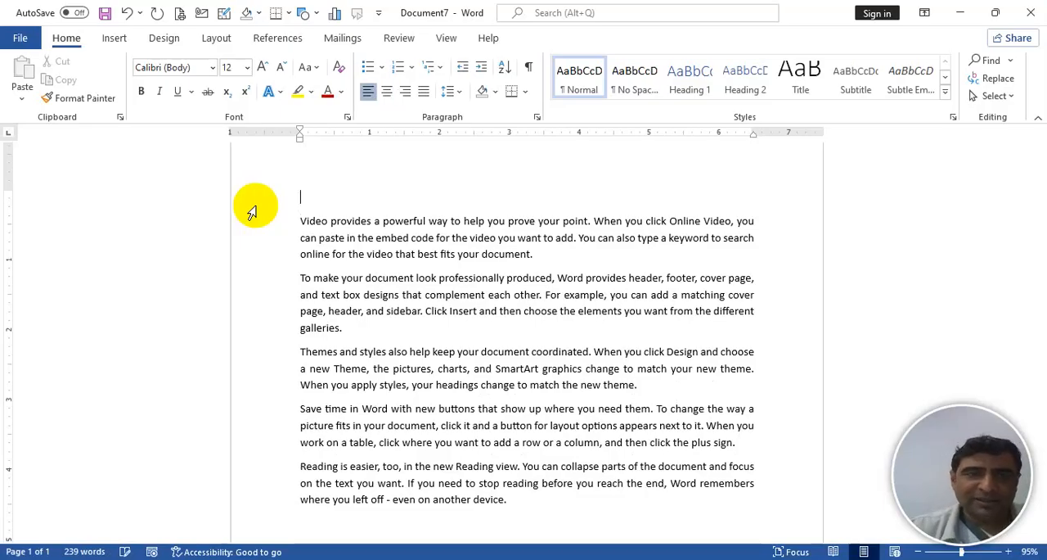
pyautogui.hotkey('ctrl', 'r')
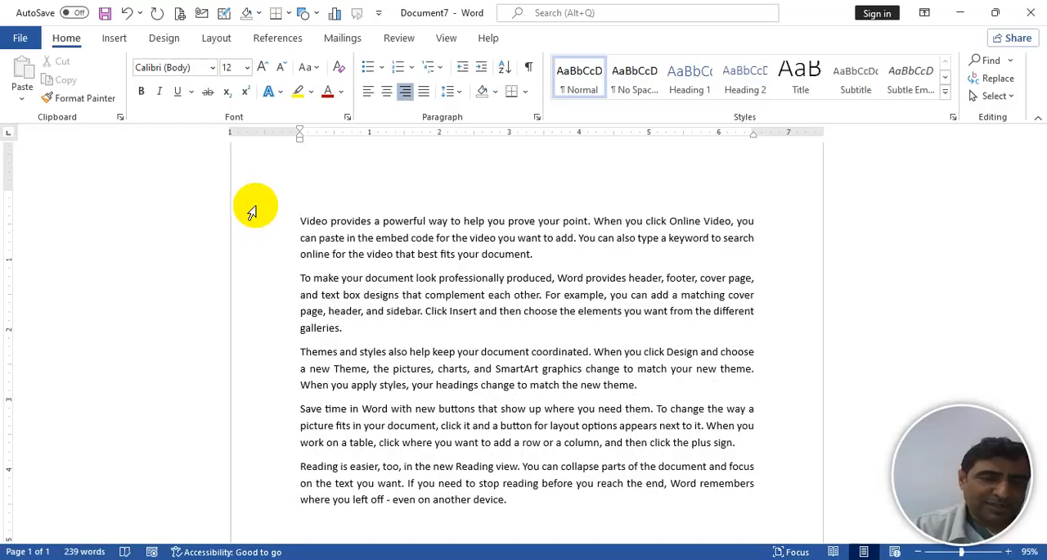
pyautogui.hotkey('ctrl', 'e')
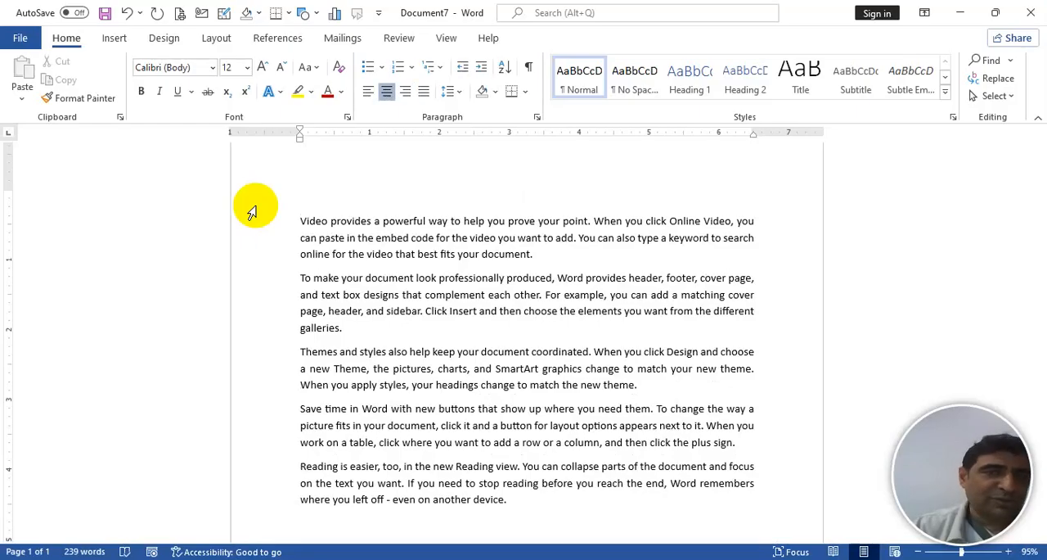
# - Enter the heading "BERKELEY TRAINING AND EDUCATION CONSULTANCY CENTER" on the centred line
pyautogui.write('BERKELEY ')
pyautogui.write('T')
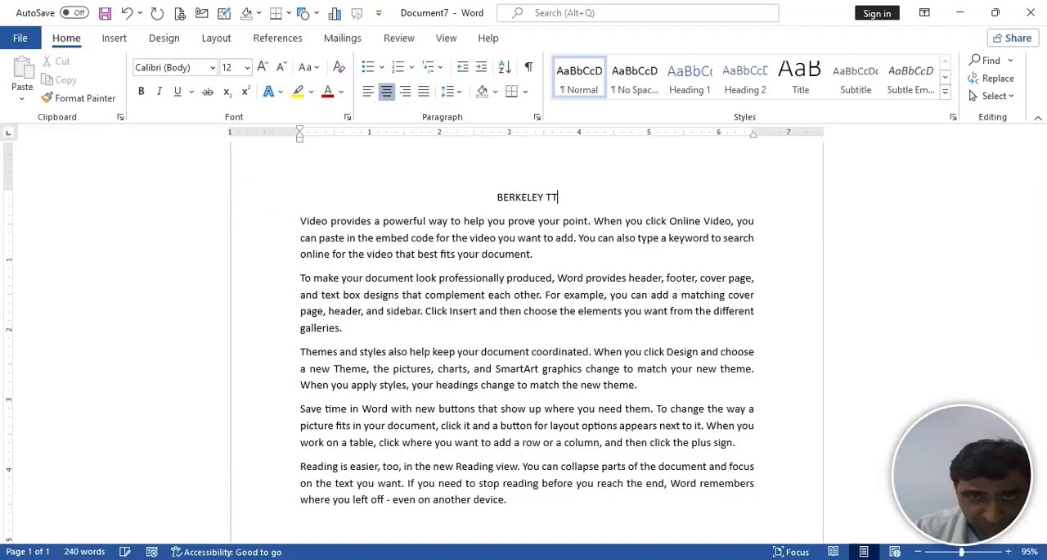
pyautogui.press('BackSpace')
pyautogui.write('RAINING')
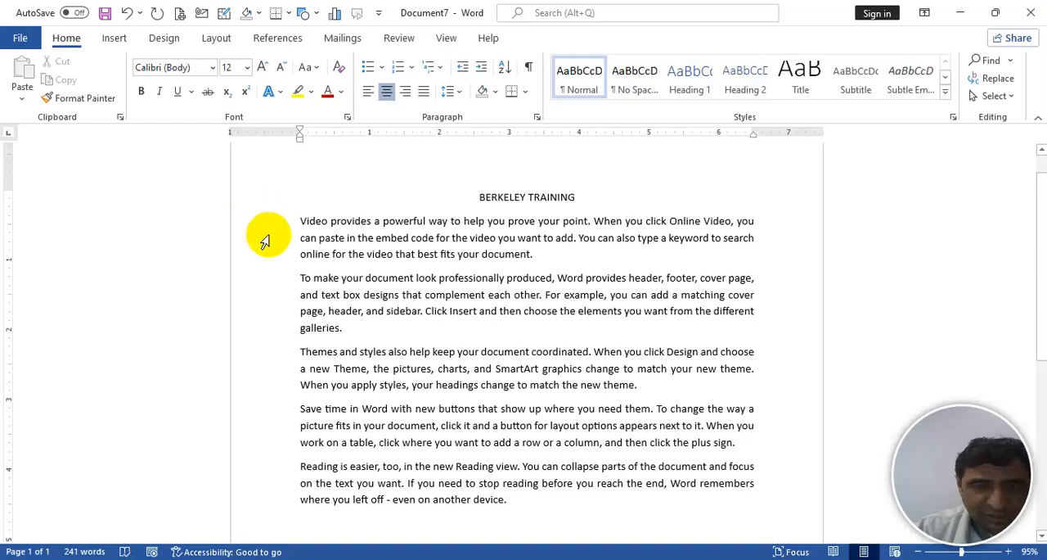
pyautogui.write(' AND DUC')
pyautogui.press('BackSpace')
pyautogui.press('BackSpace')
pyautogui.press('BackSpace')
pyautogui.write('EDUCAG')
pyautogui.press('BackSpace')
pyautogui.write('TION CONSULTANC')
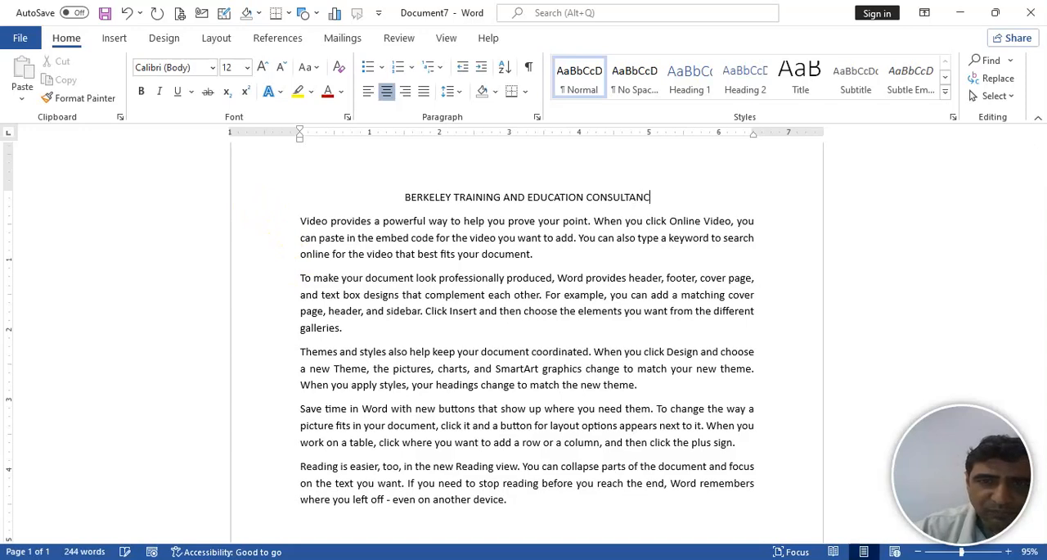
pyautogui.write('Y CENTER')
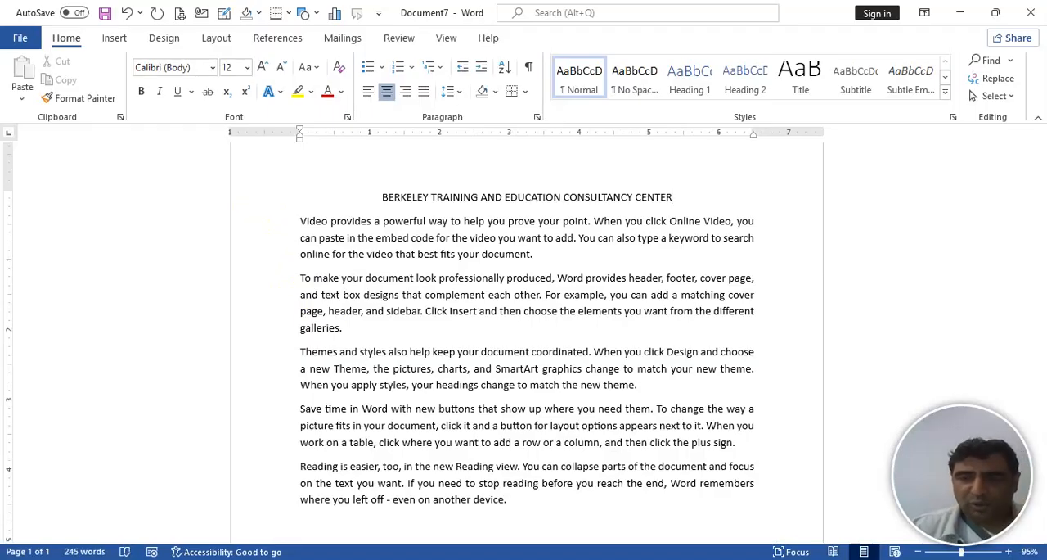
# - Move the cursor through the heading to the document's end and back to its start, select the heading line, and clear the selection
pyautogui.press('Home')
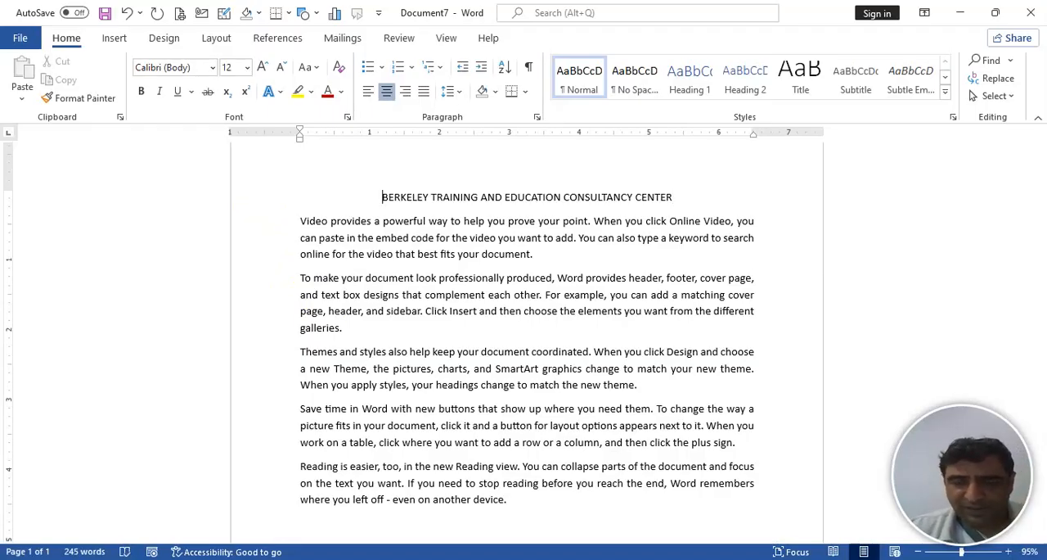
pyautogui.hotkey('ctrl', 'Right')
pyautogui.hotkey('ctrl', 'Right')
pyautogui.hotkey('ctrl', 'Right')
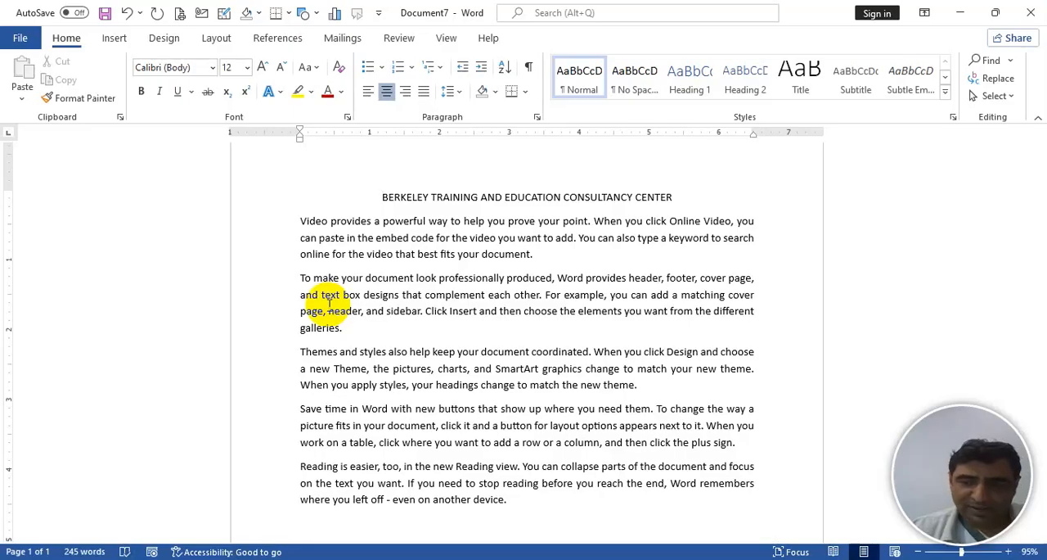
pyautogui.hotkey('ctrl', 'j')
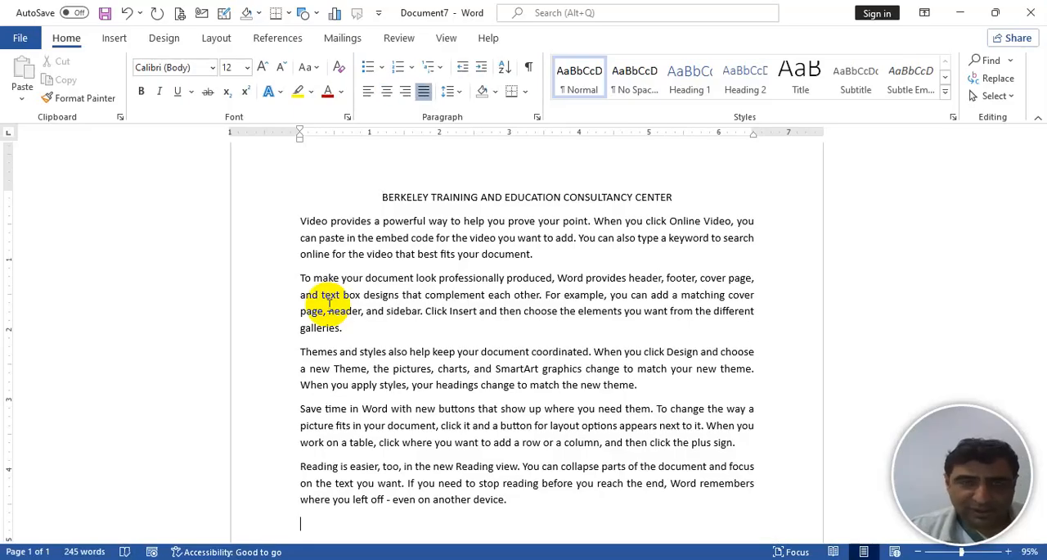
pyautogui.hotkey('ctrl', 'Home')
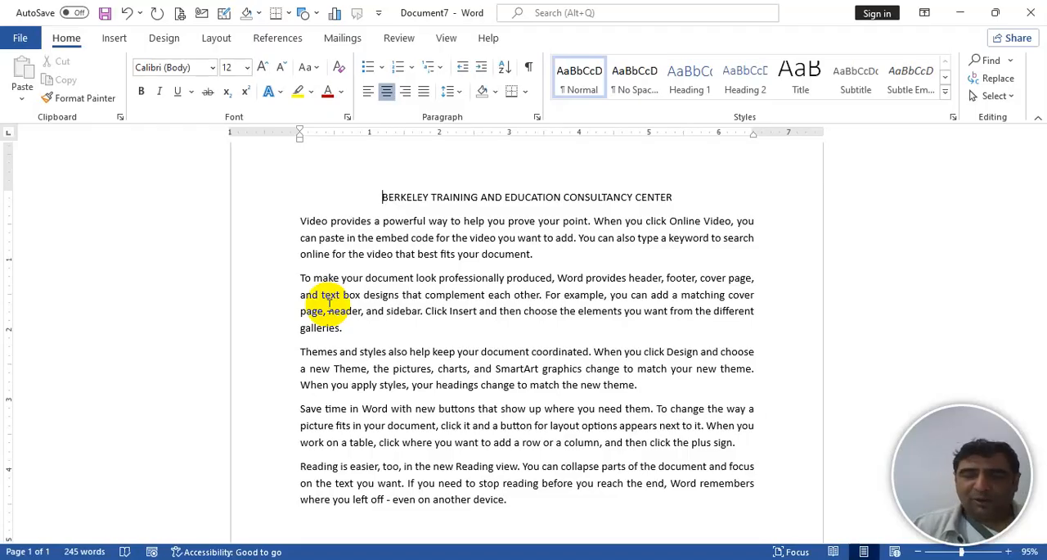
pyautogui.hotkey('shift', 'End')
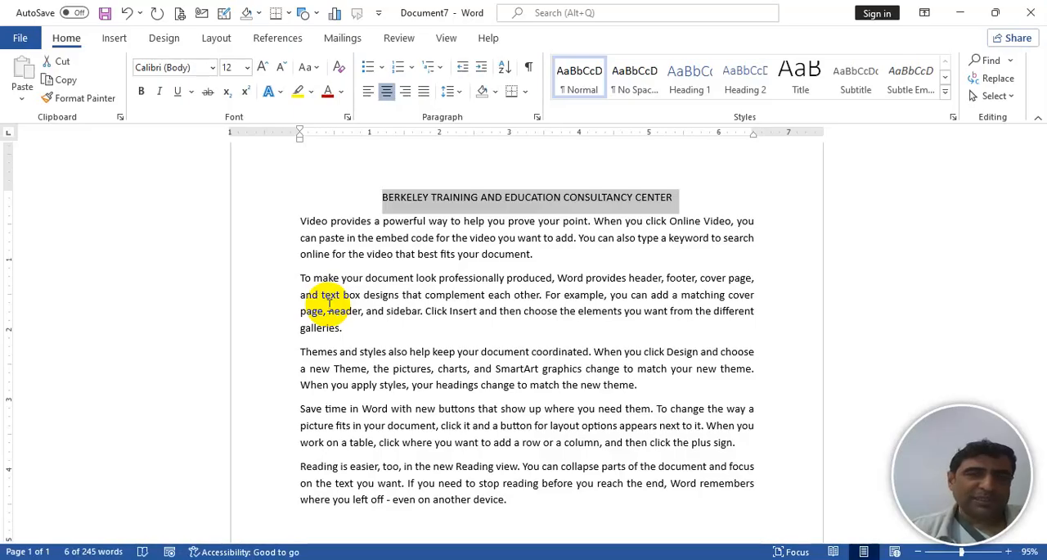
pyautogui.press('Left')
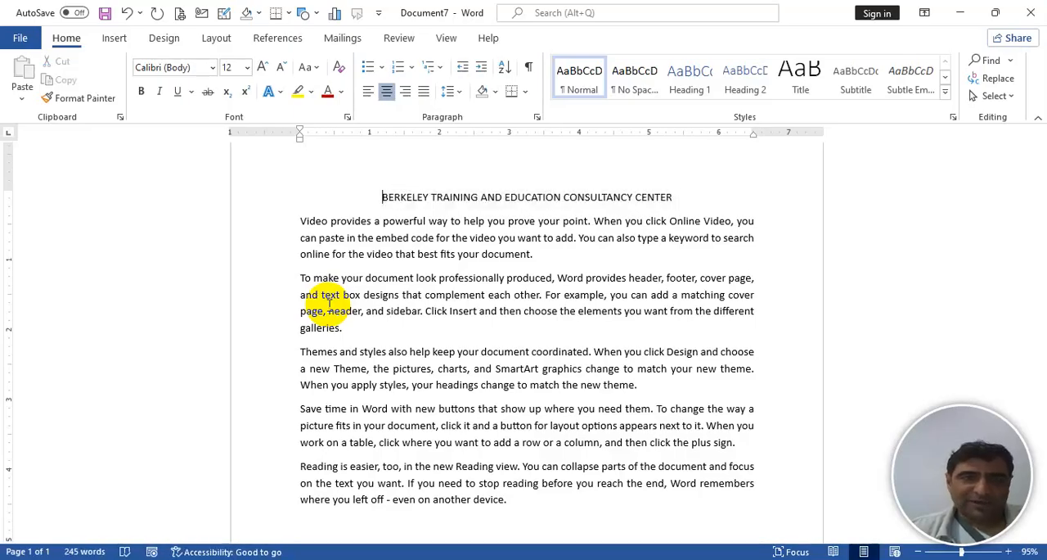
# - Select the whole heading, make it bold, and increase its font size to 18
pyautogui.tripleClick(381, 196)
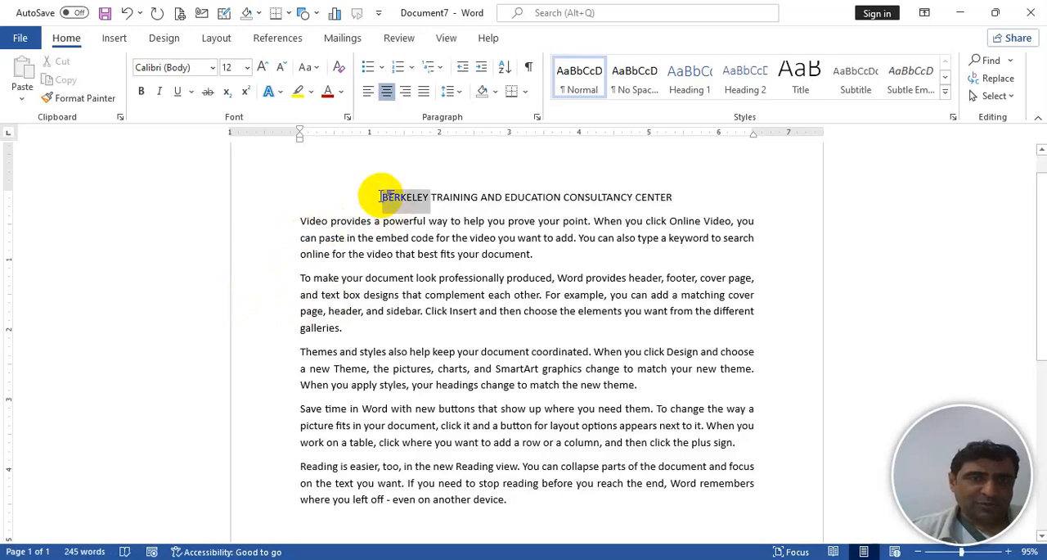
pyautogui.hotkey('ctrl', 'b')
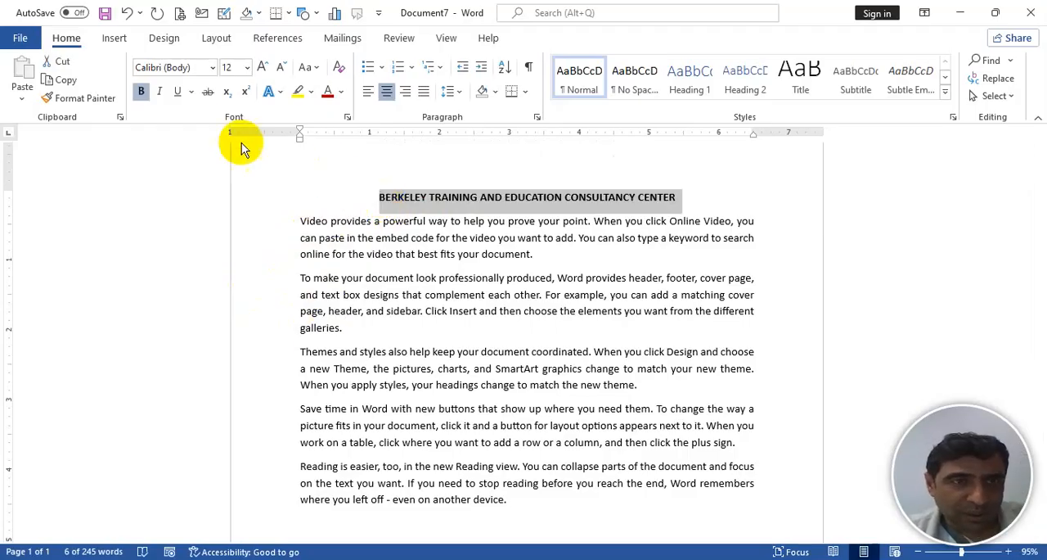
pyautogui.click(264, 68)
pyautogui.click(264, 69)
pyautogui.click(264, 69)
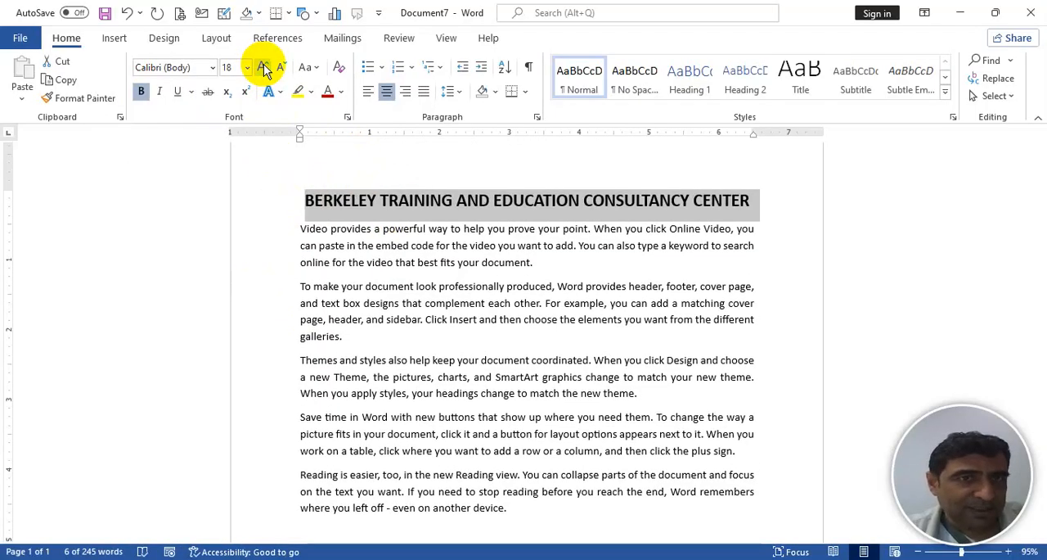
# - Enlarge the heading's font further, shrink it to 14, and bring it to size 16
pyautogui.click(266, 71)
pyautogui.click(265, 71)
pyautogui.click(265, 71)
pyautogui.click(265, 70)
pyautogui.click(285, 73)
pyautogui.click(285, 72)
pyautogui.click(284, 72)
pyautogui.click(284, 71)
pyautogui.click(283, 71)
pyautogui.click(283, 71)
pyautogui.click(282, 72)
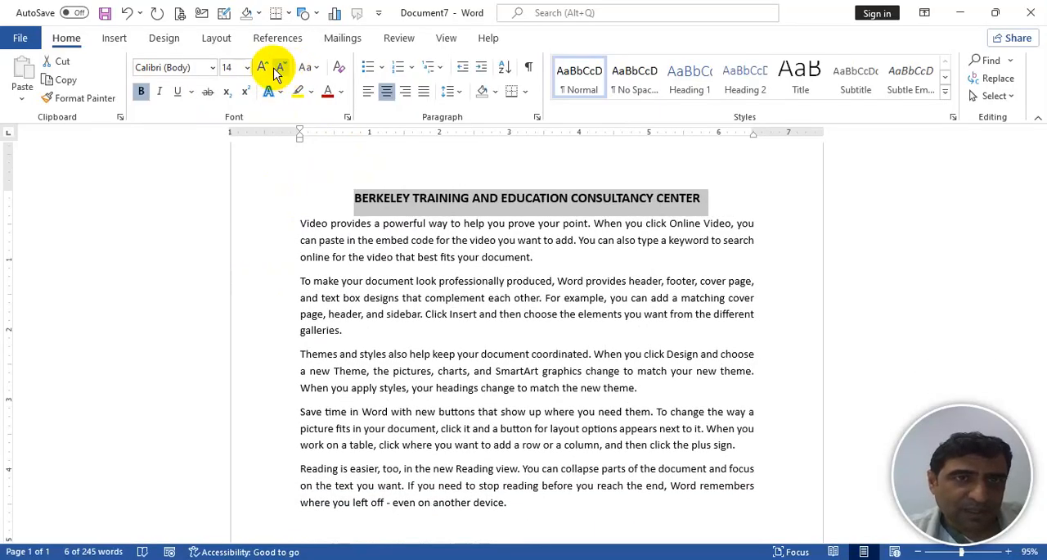
pyautogui.click(264, 69)
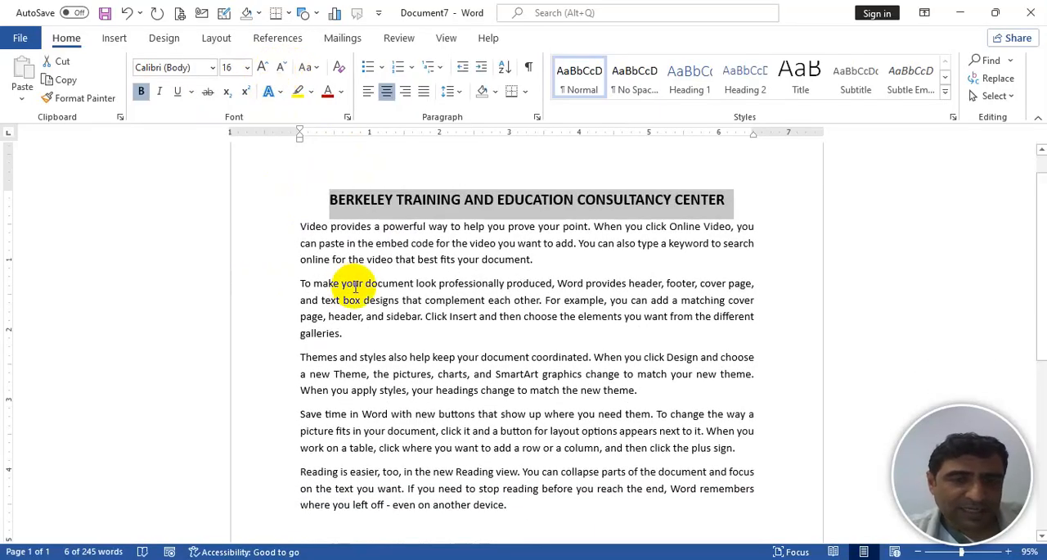
# - Show the On-Screen Keyboard below the heading and use it to increase the heading's font size by single points to 18
pyautogui.press('ctrl+super+o')
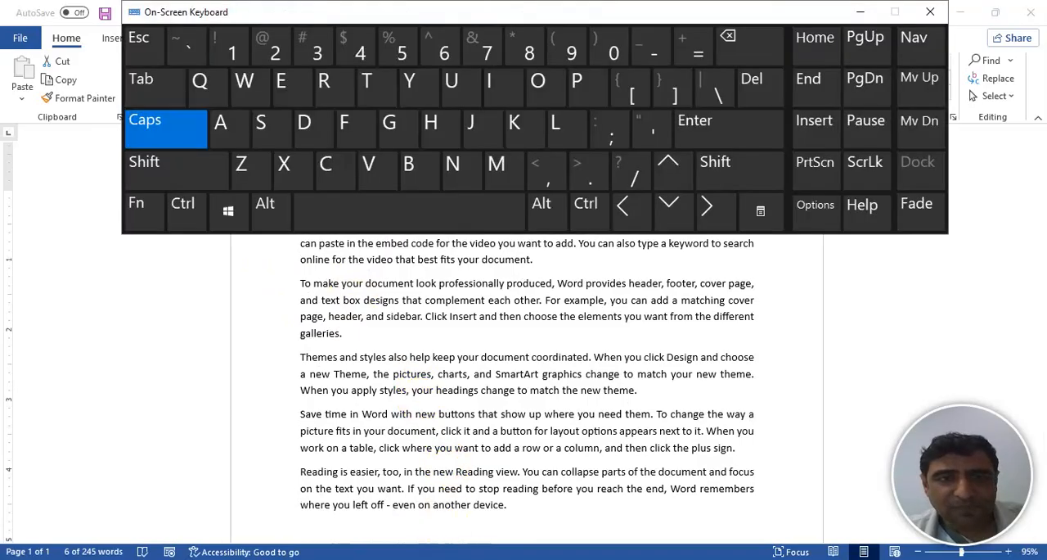
pyautogui.moveTo(576, 11); pyautogui.dragTo(590, 262)
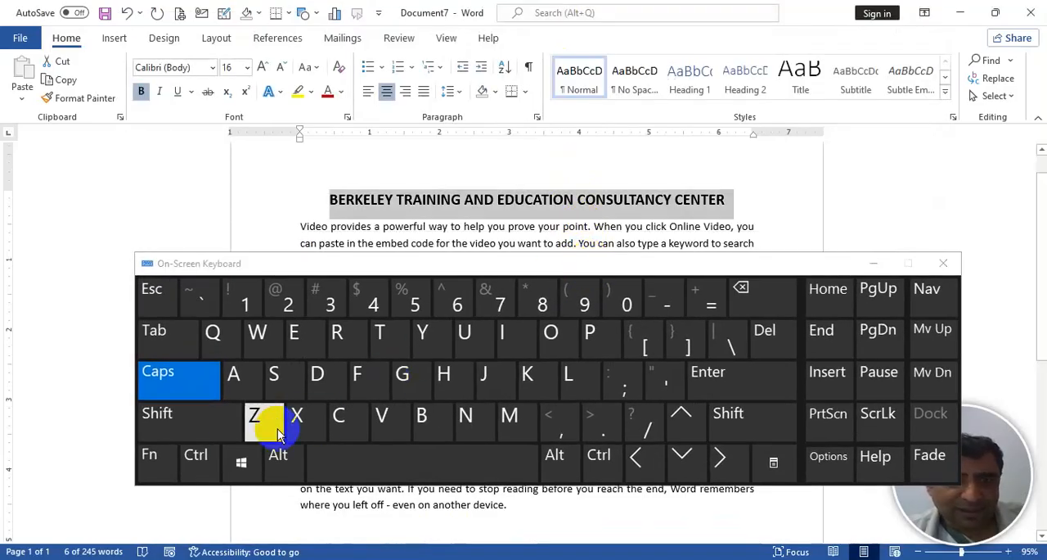
pyautogui.click(197, 456)
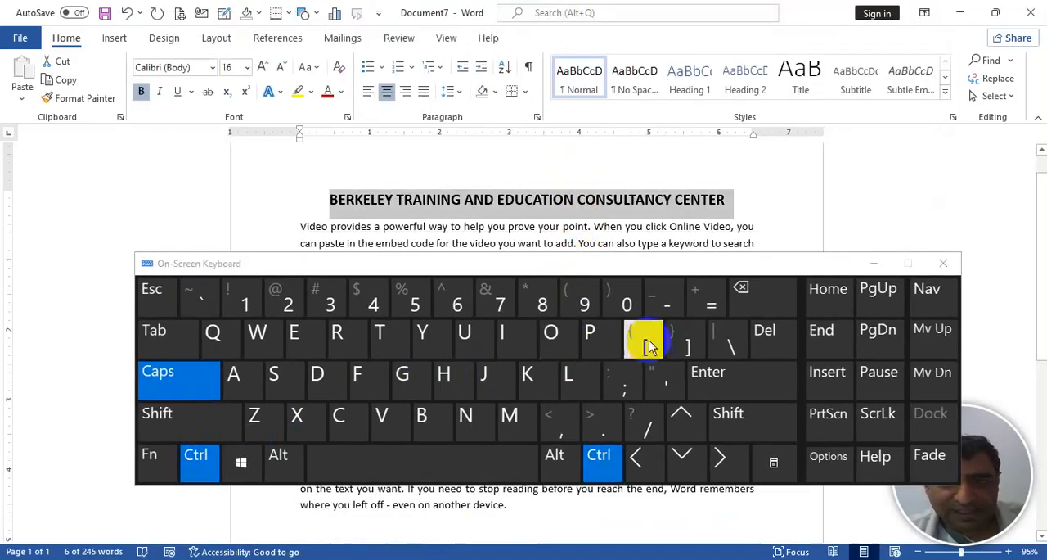
pyautogui.click(687, 344)
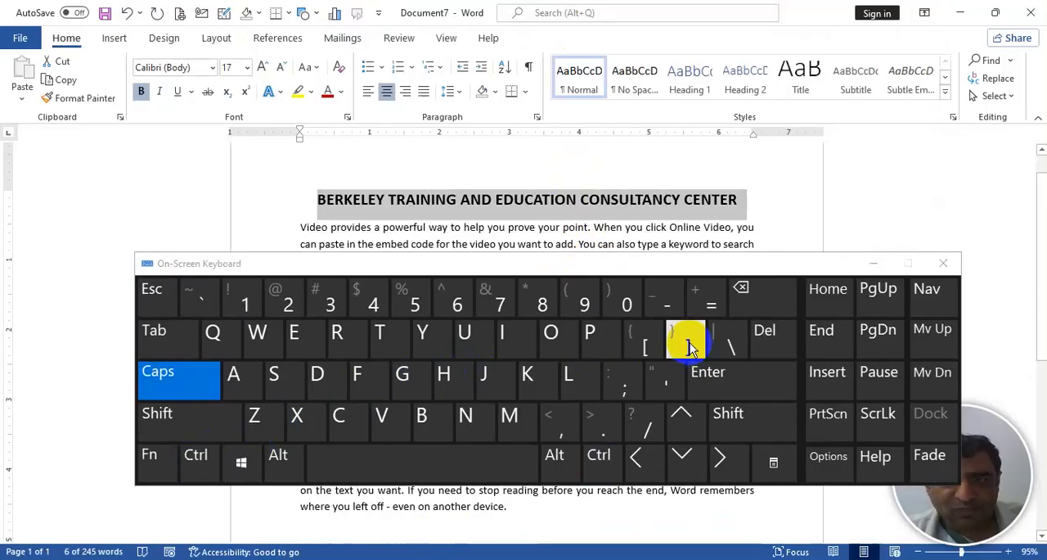
pyautogui.click(196, 456)
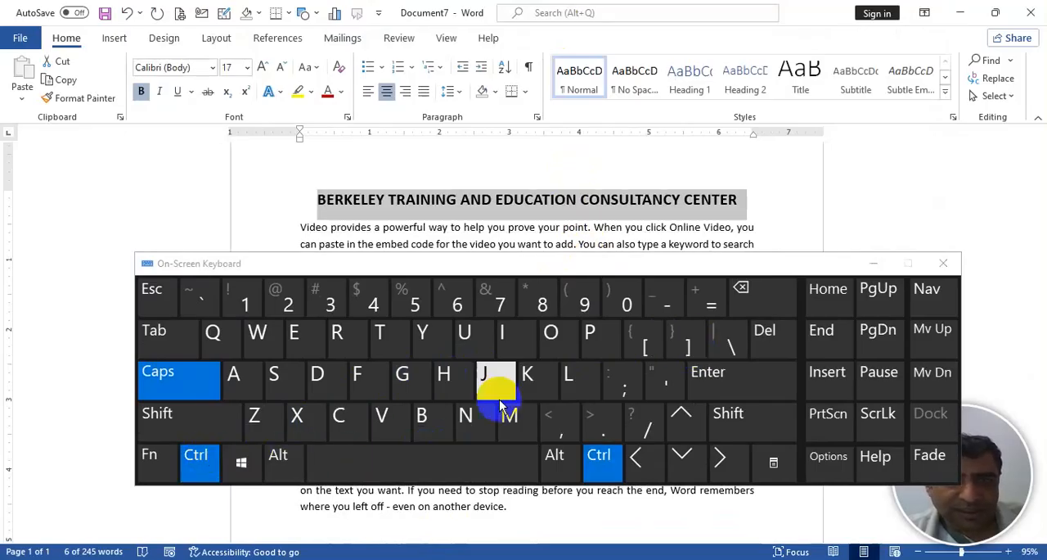
pyautogui.click(685, 343)
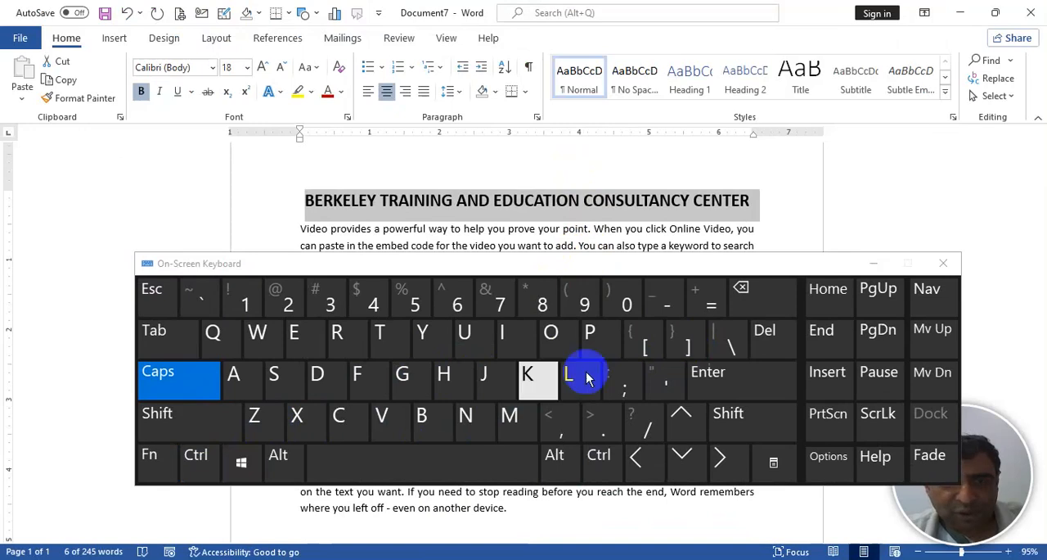
# - Reduce the heading's font size by one point to 17 with the On-Screen Keyboard and minimize the keyboard
pyautogui.click(203, 459)
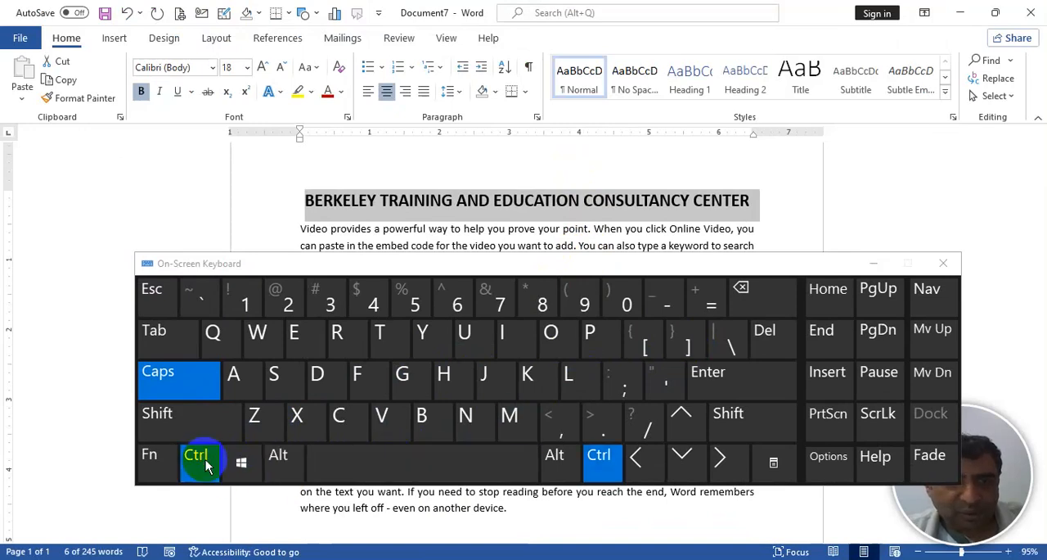
pyautogui.click(648, 346)
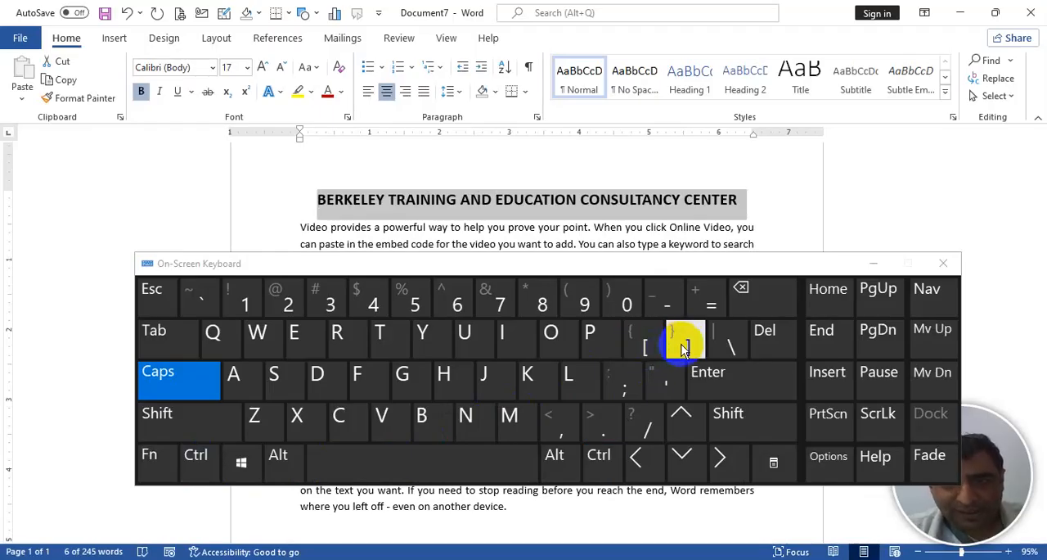
pyautogui.click(874, 262)
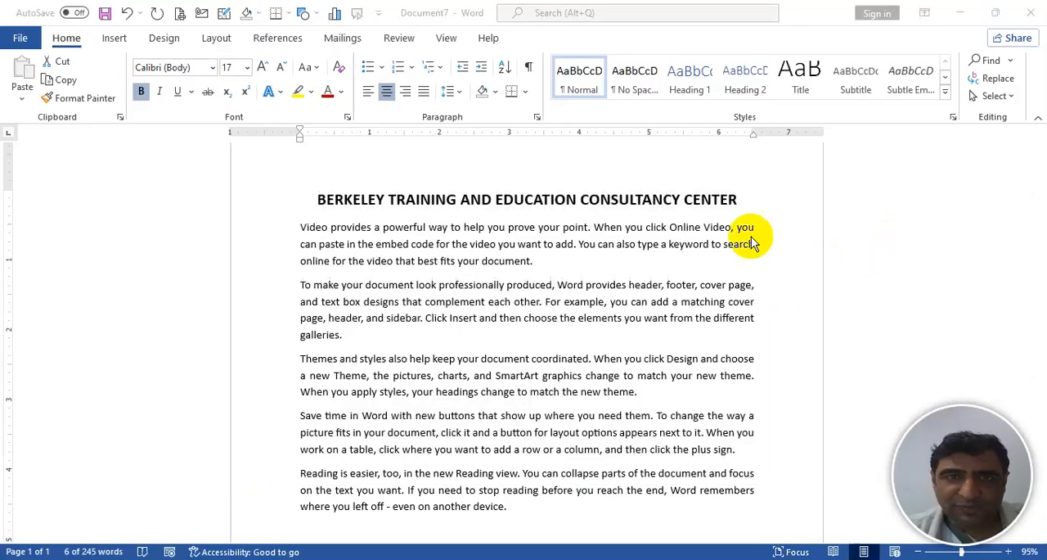
# - Select the whole heading and increase its font size point by point to 35
pyautogui.tripleClick(324, 199)
pyautogui.hotkey('ctrl', ']')
pyautogui.hotkey('ctrl', ']')
pyautogui.hotkey('ctrl', ']')
pyautogui.hotkey('ctrl', ']')
pyautogui.hotkey('ctrl', ']')
pyautogui.hotkey('ctrl', ']')
pyautogui.hotkey('ctrl', ']')
pyautogui.hotkey('ctrl', ']')
pyautogui.hotkey('ctrl', ']')
pyautogui.hotkey('ctrl', ']')
pyautogui.hotkey('ctrl', ']')
pyautogui.hotkey('ctrl', ']')
pyautogui.hotkey('ctrl', ']')
pyautogui.hotkey('ctrl', ']')
pyautogui.hotkey('ctrl', ']')
pyautogui.hotkey('ctrl', ']')
pyautogui.hotkey('ctrl', ']')
pyautogui.hotkey('ctrl', ']')
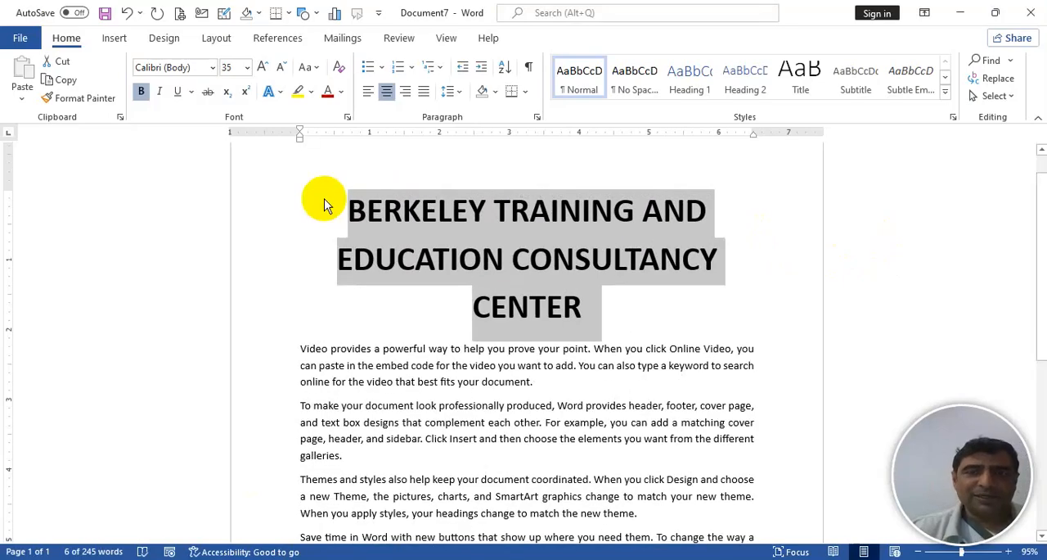
# - Decrease the heading's font size point by point to 16
pyautogui.hotkey('ctrl', '[')
pyautogui.hotkey('ctrl', '[')
pyautogui.hotkey('ctrl', '[')
pyautogui.hotkey('ctrl', '[')
pyautogui.hotkey('ctrl', '[')
pyautogui.hotkey('ctrl', '[')
pyautogui.hotkey('ctrl', '[')
pyautogui.hotkey('ctrl', '[')
pyautogui.hotkey('ctrl', '[')
pyautogui.hotkey('ctrl', '[')
pyautogui.hotkey('ctrl', '[')
pyautogui.hotkey('ctrl', '[')
pyautogui.hotkey('ctrl', '[')
pyautogui.hotkey('ctrl', '[')
pyautogui.hotkey('ctrl', '[')
pyautogui.hotkey('ctrl', '[')
pyautogui.hotkey('ctrl', '[')
pyautogui.hotkey('ctrl', '[')
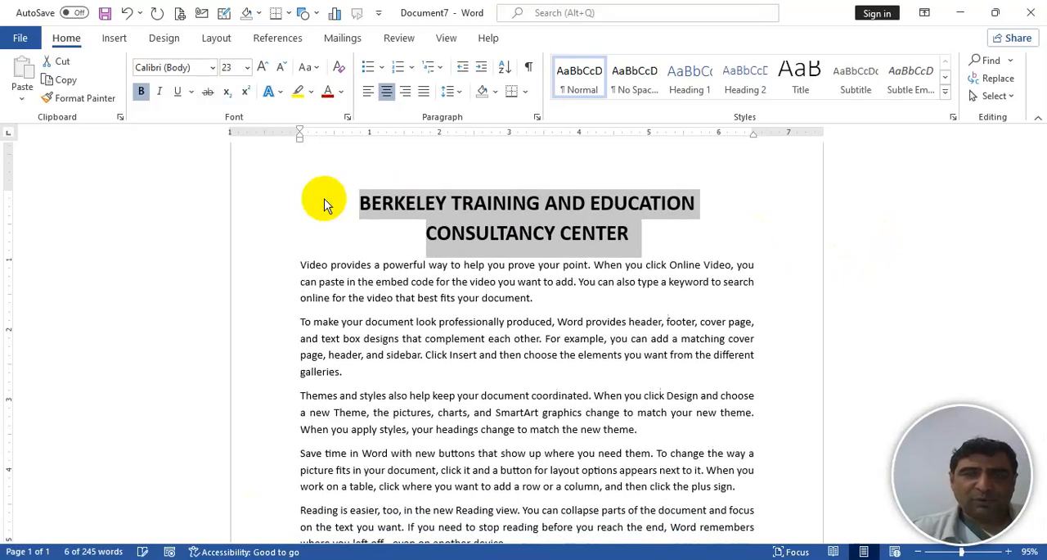
pyautogui.hotkey('ctrl', '[')
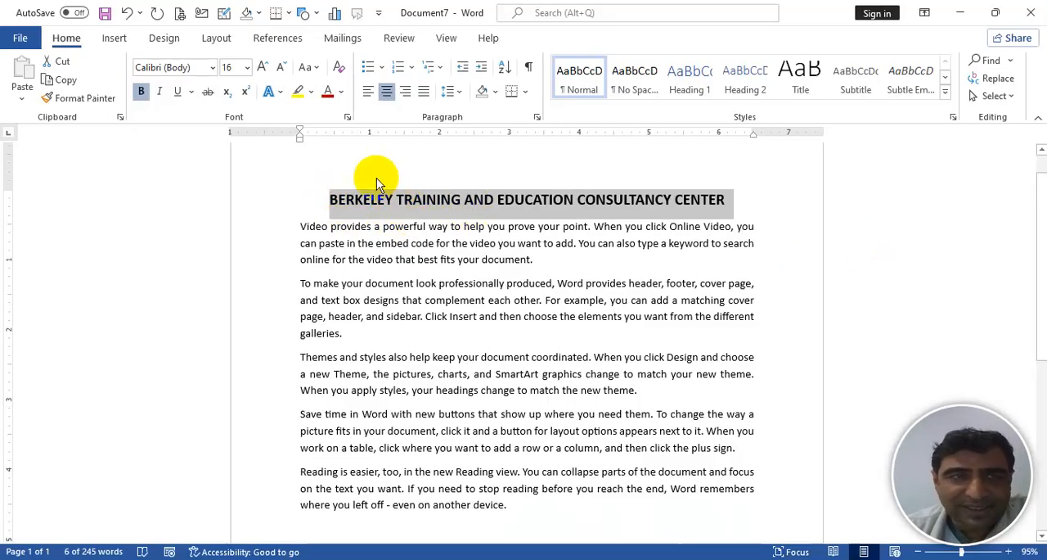
# - Change the selected heading's letter case to lowercase and return it to UPPERCASE
pyautogui.click(315, 66)
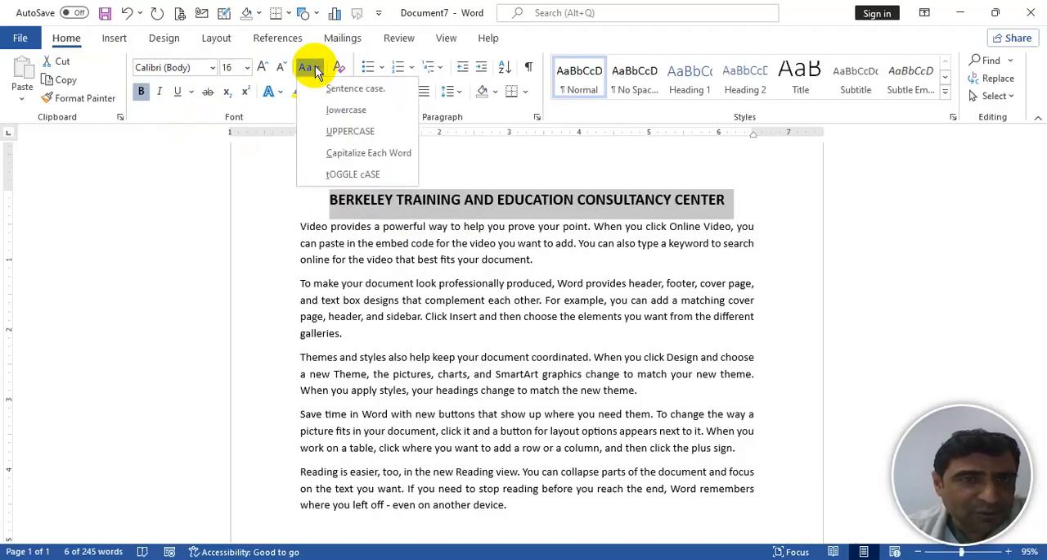
pyautogui.click(341, 108)
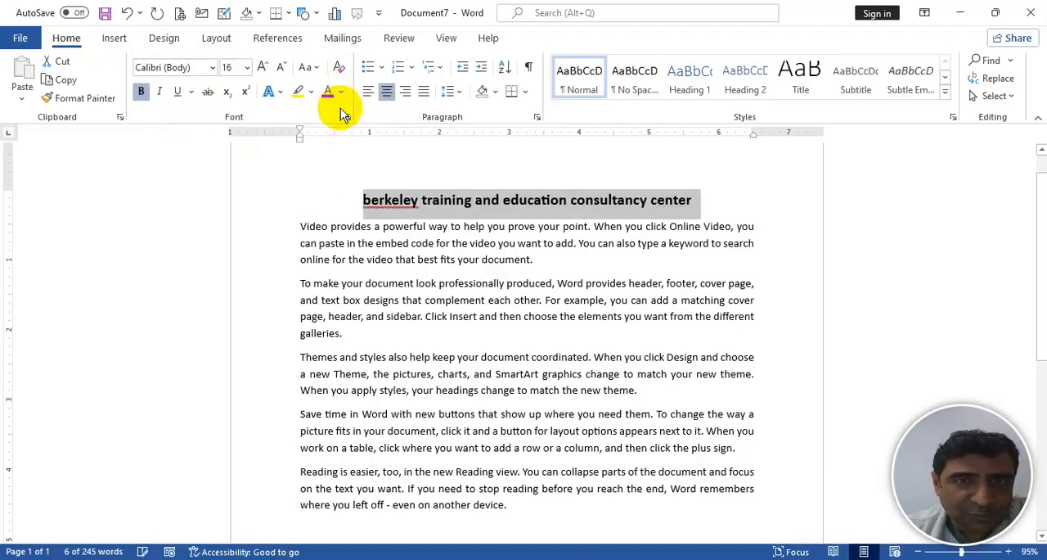
pyautogui.click(311, 69)
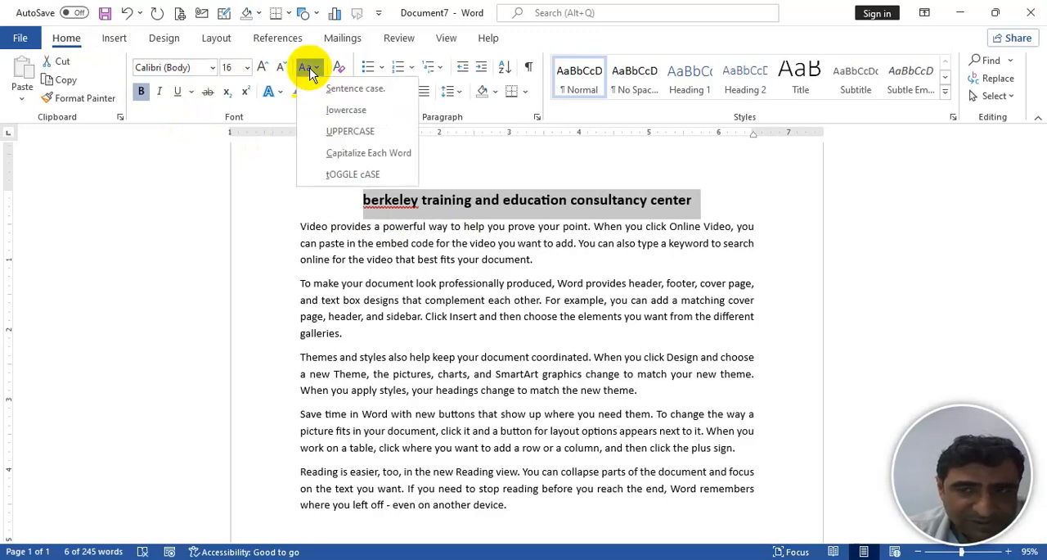
pyautogui.click(352, 131)
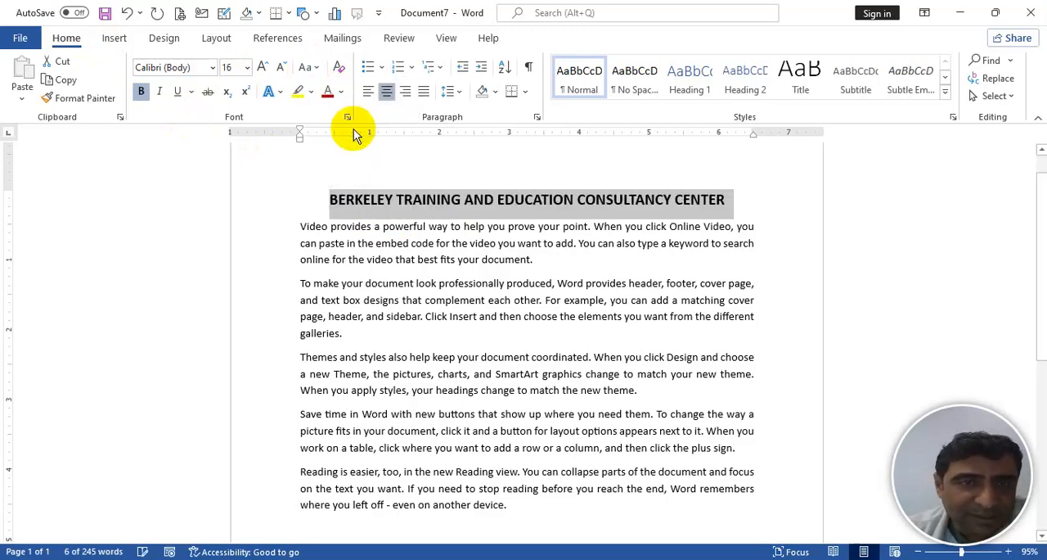
# - Try Capitalize Each Word and Sentence case on the heading, ending with UPPERCASE
pyautogui.click(311, 69)
pyautogui.click(342, 153)
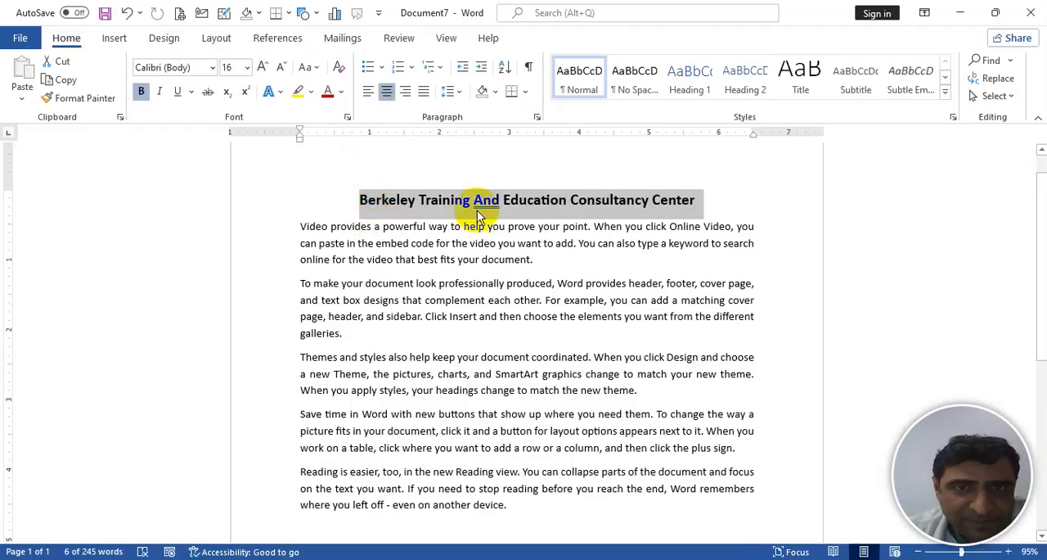
pyautogui.click(311, 67)
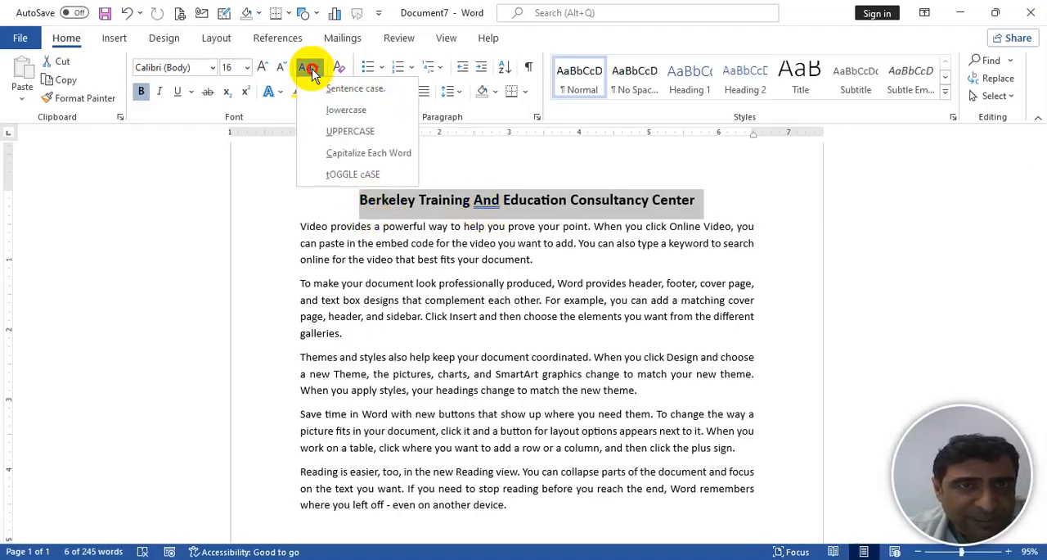
pyautogui.click(339, 89)
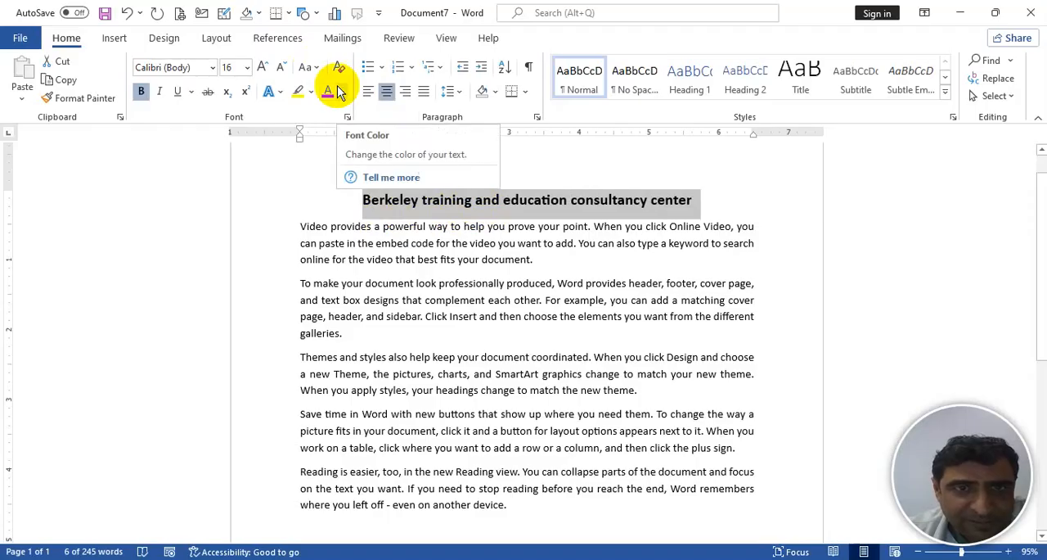
pyautogui.click(311, 67)
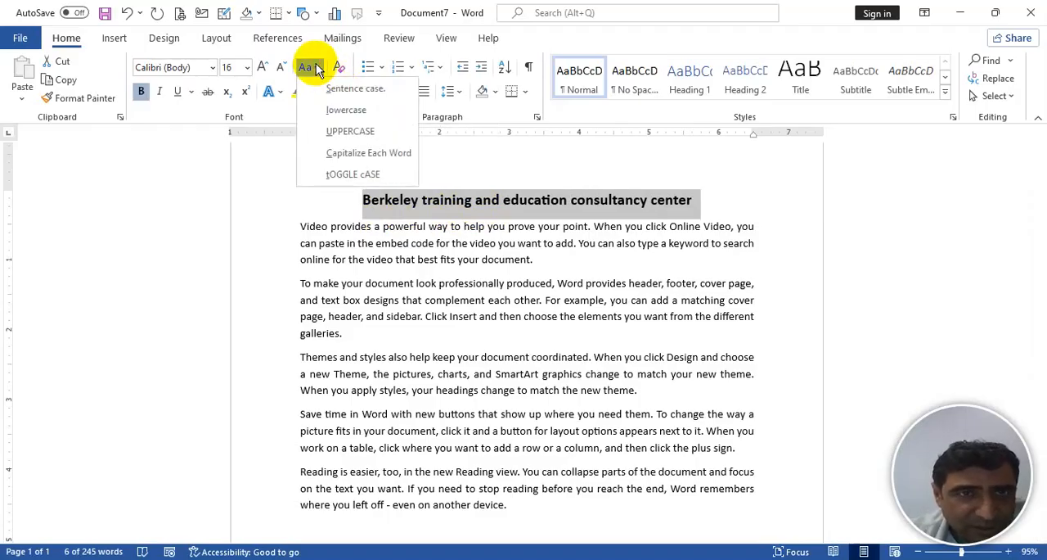
pyautogui.click(349, 131)
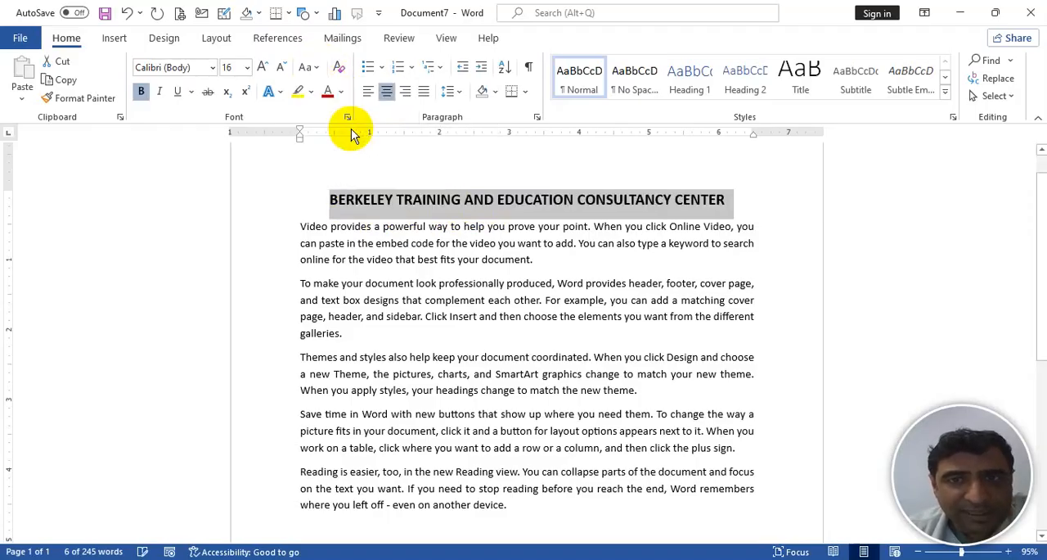
# - Colour the heading text red and increase its font size to 24
pyautogui.click(327, 91)
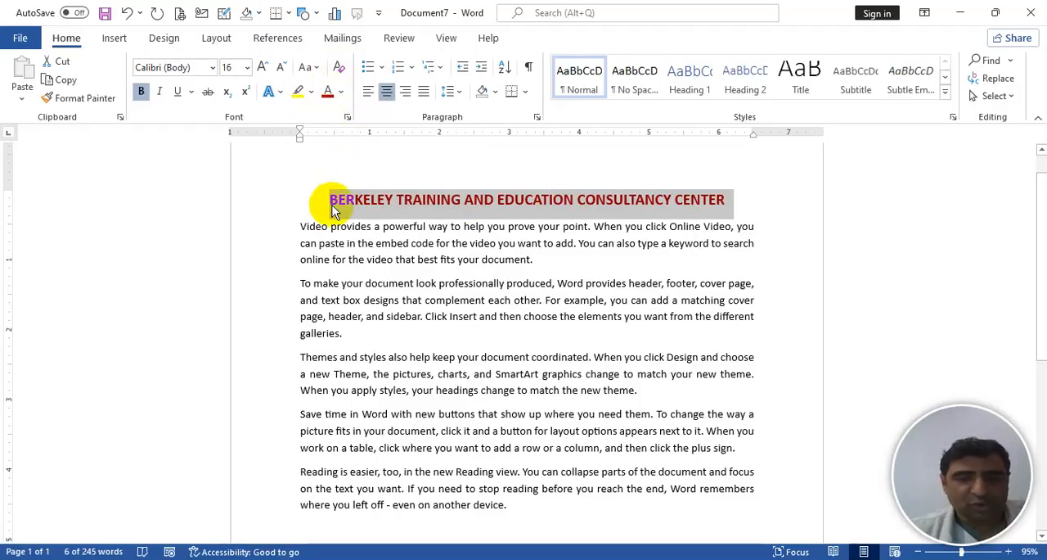
pyautogui.hotkey('ctrl', 'shift', '.')
pyautogui.hotkey('ctrl', 'shift', '.')
pyautogui.hotkey('ctrl', 'shift', '.')
pyautogui.hotkey('ctrl', 'shift', '.')
pyautogui.hotkey('ctrl', 'shift', '.')
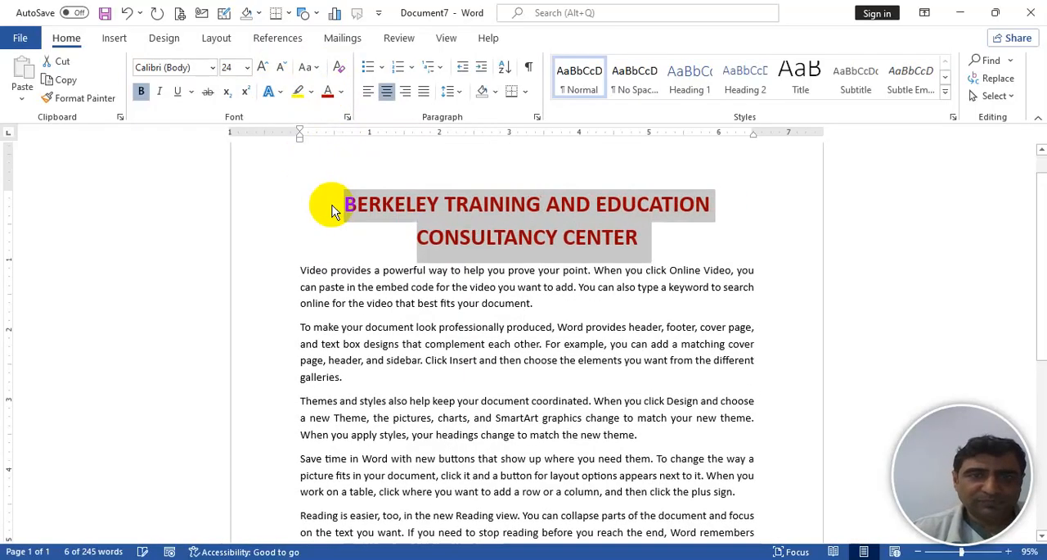
# - Reduce the heading's font size to 18 and turn its bold off and on again
pyautogui.hotkey('ctrl', 'shift', ',')
pyautogui.hotkey('ctrl', 'shift', ',')
pyautogui.hotkey('ctrl', 'shift', ',')
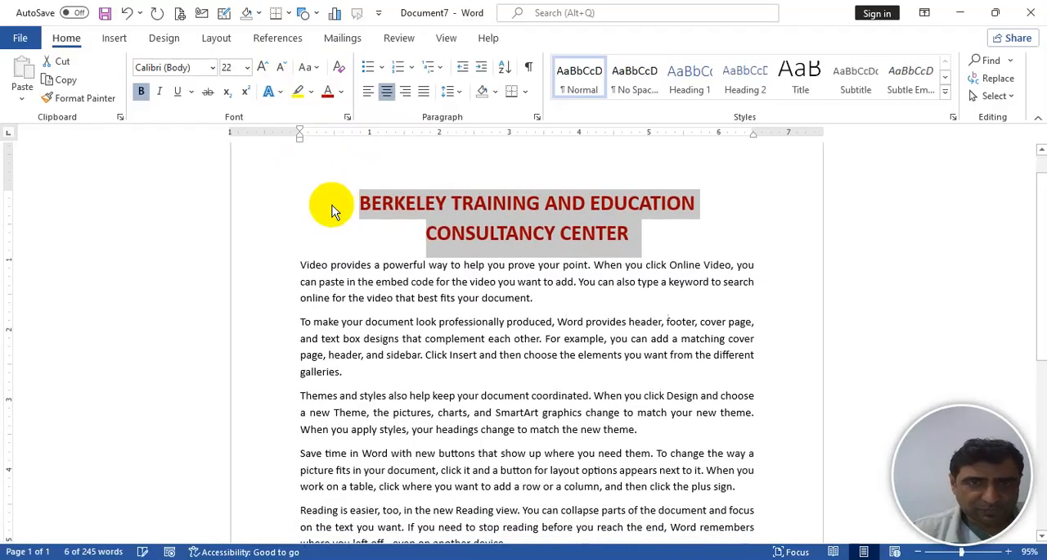
pyautogui.hotkey('ctrl', 'shift', ',')
pyautogui.hotkey('ctrl', 'b')
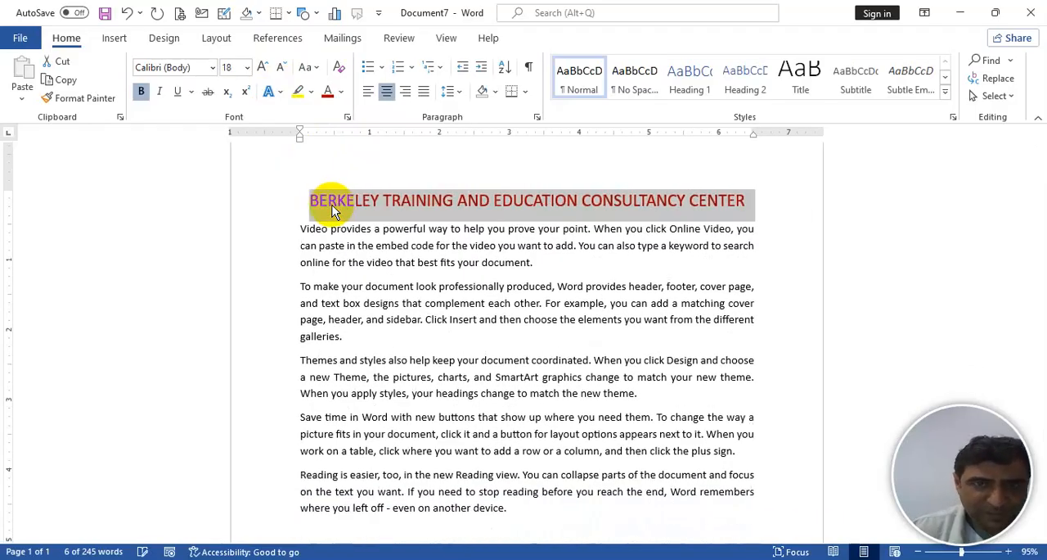
pyautogui.hotkey('ctrl', 'b')
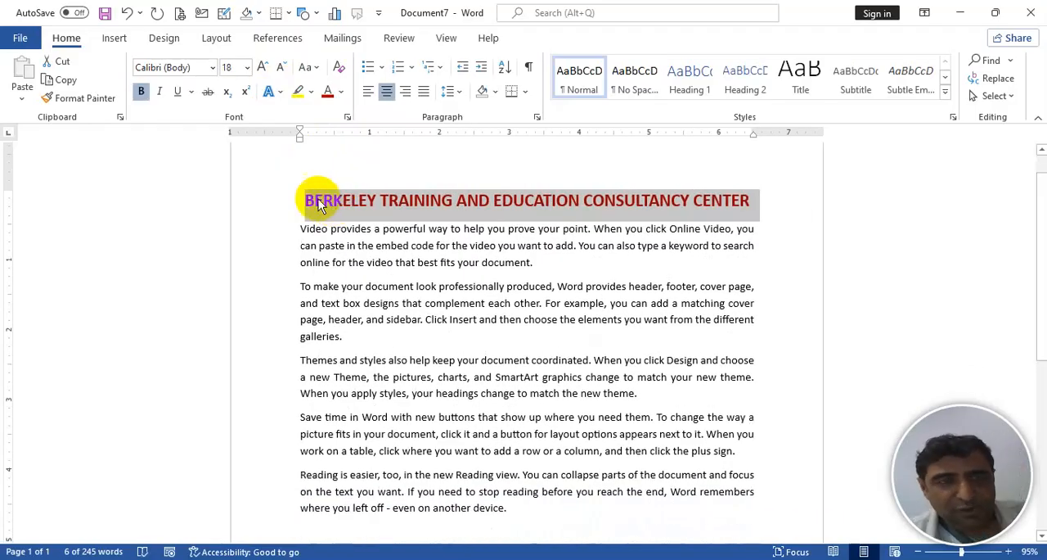
# - Set the heading in Cooper Black and reduce its font size point by point to 13 so it fits one line
pyautogui.click(212, 68)
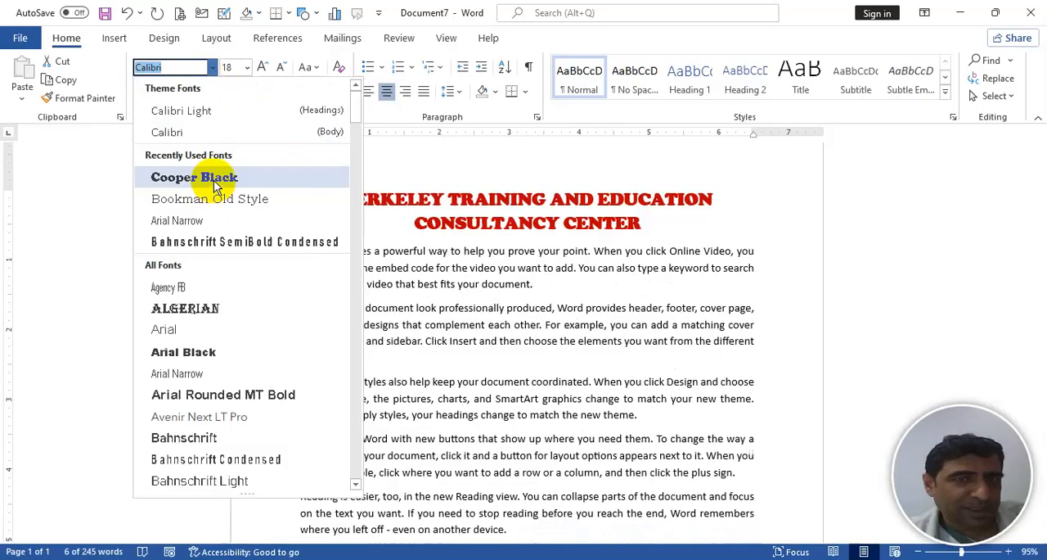
pyautogui.click(213, 180)
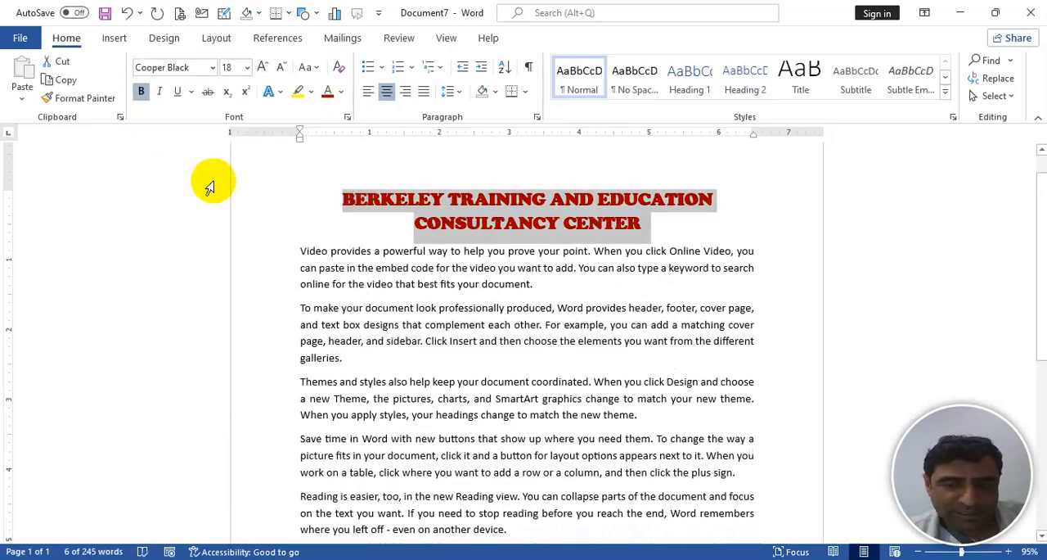
pyautogui.hotkey('ctrl', '[')
pyautogui.hotkey('ctrl', '[')
pyautogui.hotkey('ctrl', '[')
pyautogui.hotkey('ctrl', '[')
pyautogui.hotkey('ctrl', '[')
pyautogui.hotkey('ctrl', '[')
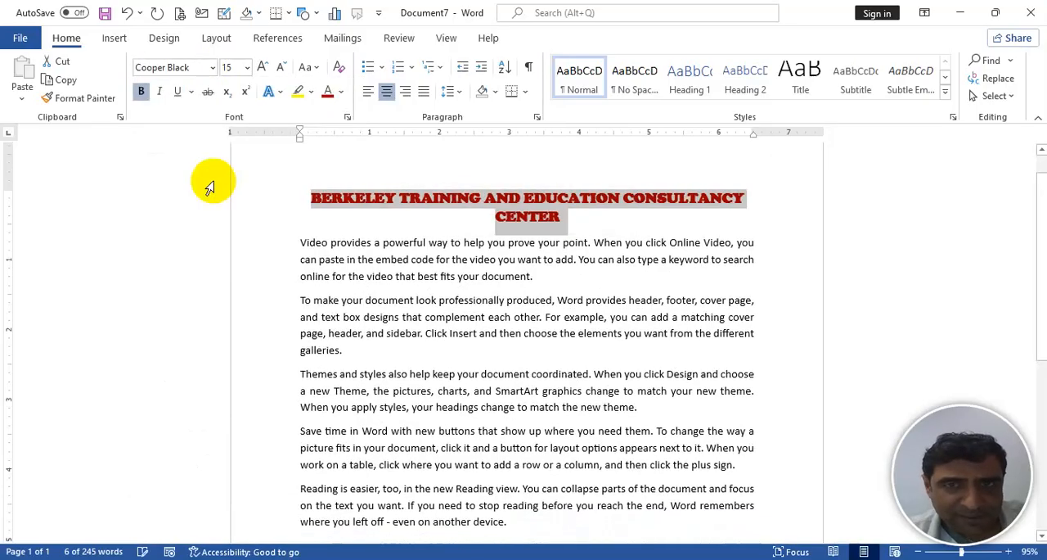
pyautogui.hotkey('ctrl', ']')
pyautogui.hotkey('ctrl', ']')
pyautogui.hotkey('ctrl', '[')
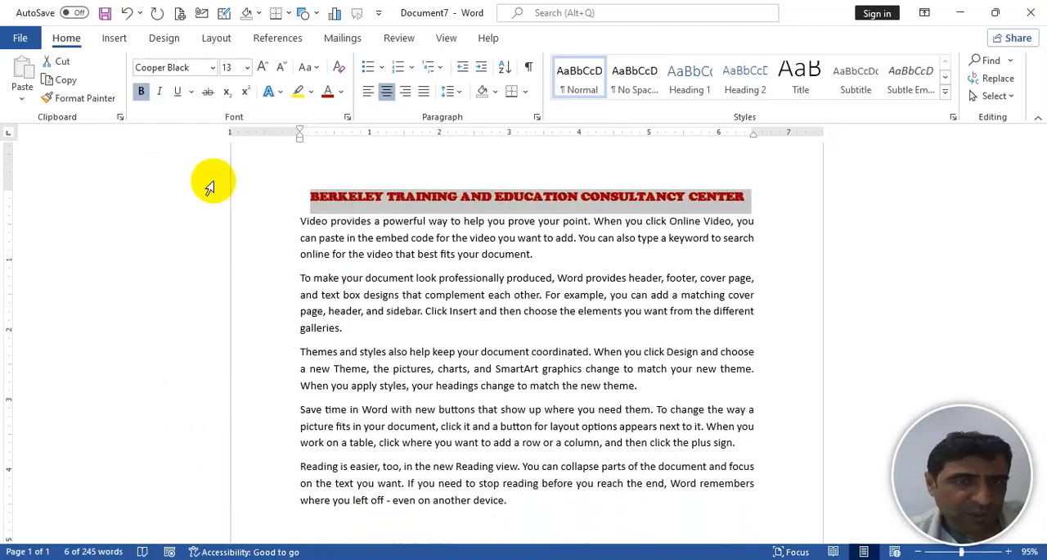
# - Change the heading's font to Arial Black by entering the font name
pyautogui.click(212, 67)
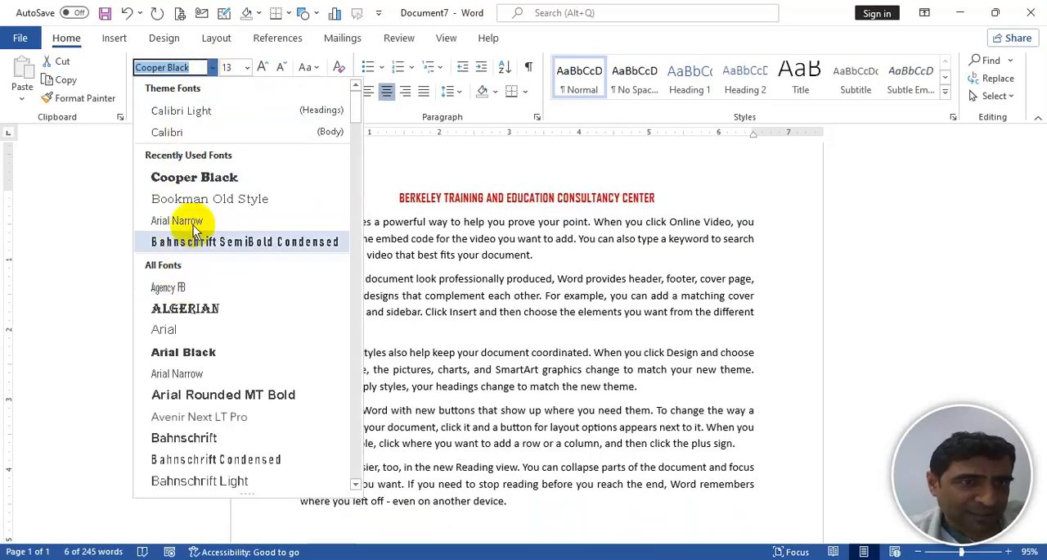
pyautogui.click(200, 50)
pyautogui.click(197, 70)
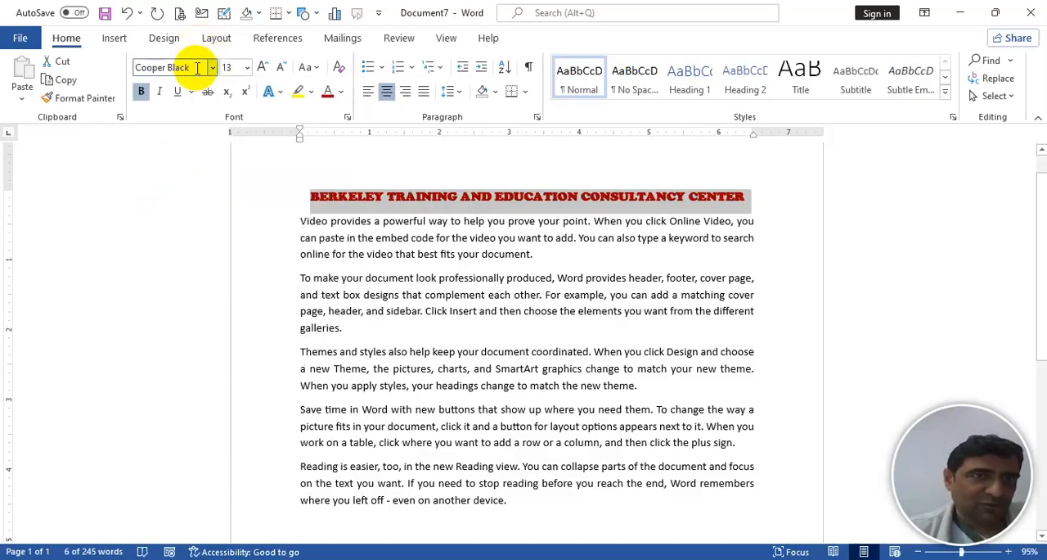
pyautogui.click(194, 71)
pyautogui.write('AriLA')
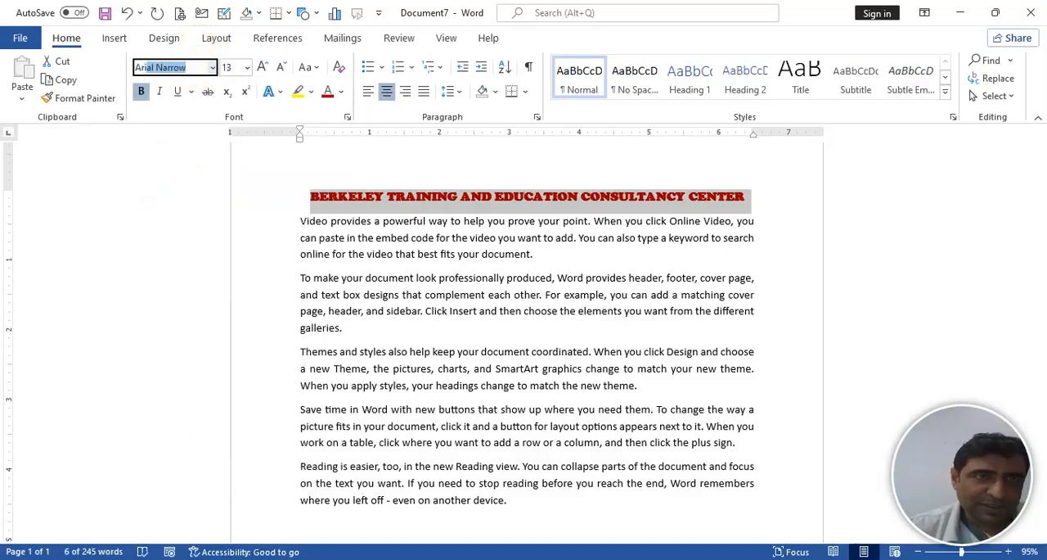
pyautogui.write('ial L')
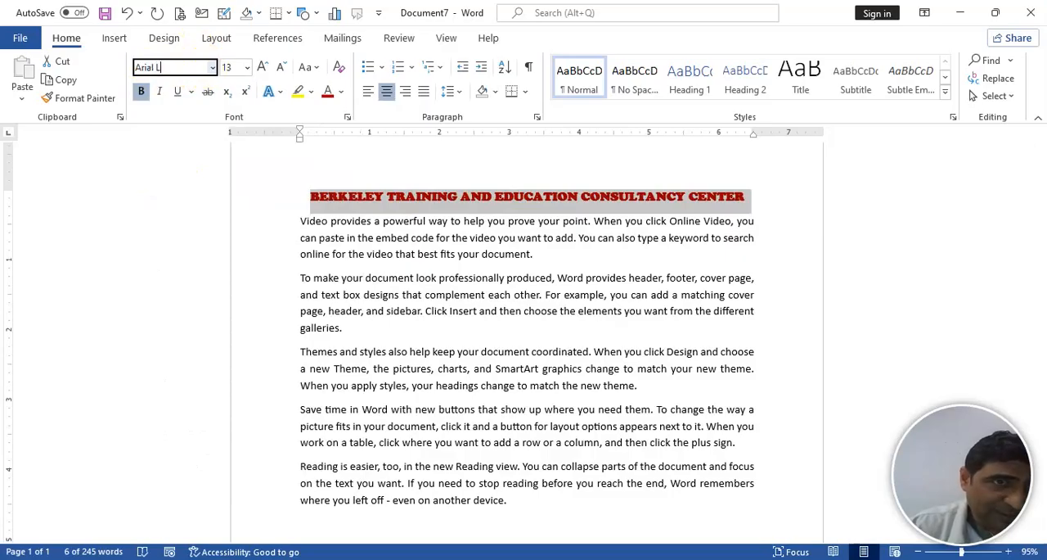
pyautogui.press('BackSpace')
pyautogui.write('Black')
pyautogui.press('Return')
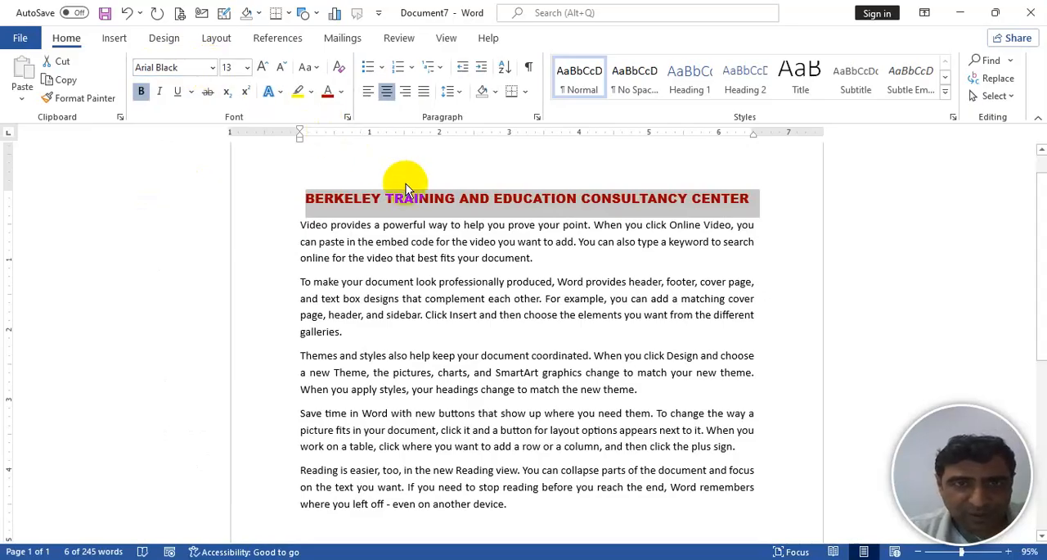
# - Move the heading text from TRAINING onward to a new line and enlarge BERKELEY to 41 points
pyautogui.click(386, 196)
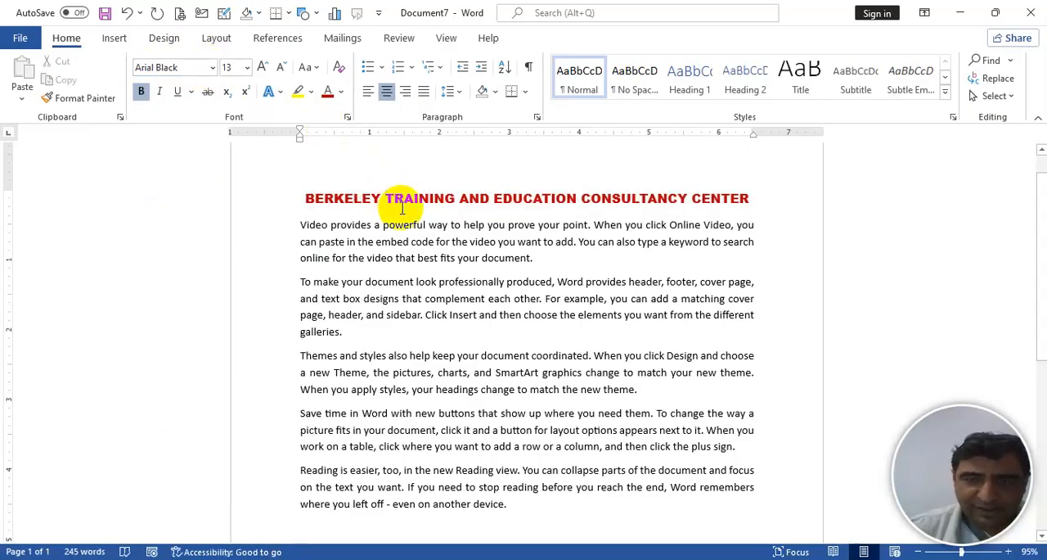
pyautogui.press('Return')
pyautogui.hotkey('shift', 'End')
pyautogui.hotkey('ctrl', ']')
pyautogui.hotkey('ctrl', ']')
pyautogui.hotkey('ctrl', ']')
pyautogui.hotkey('ctrl', ']')
pyautogui.hotkey('ctrl', ']')
pyautogui.hotkey('ctrl', ']')
pyautogui.hotkey('ctrl', ']')
pyautogui.hotkey('ctrl', ']')
pyautogui.hotkey('ctrl', ']')
pyautogui.hotkey('ctrl', ']')
pyautogui.hotkey('ctrl', ']')
pyautogui.hotkey('ctrl', ']')
pyautogui.hotkey('ctrl', ']')
pyautogui.hotkey('ctrl', ']')
pyautogui.hotkey('ctrl', ']')
pyautogui.hotkey('ctrl', ']')
pyautogui.hotkey('ctrl', ']')
pyautogui.hotkey('ctrl', ']')
pyautogui.hotkey('ctrl', ']')
pyautogui.hotkey('ctrl', ']')
pyautogui.hotkey('ctrl', ']')
pyautogui.hotkey('ctrl', ']')
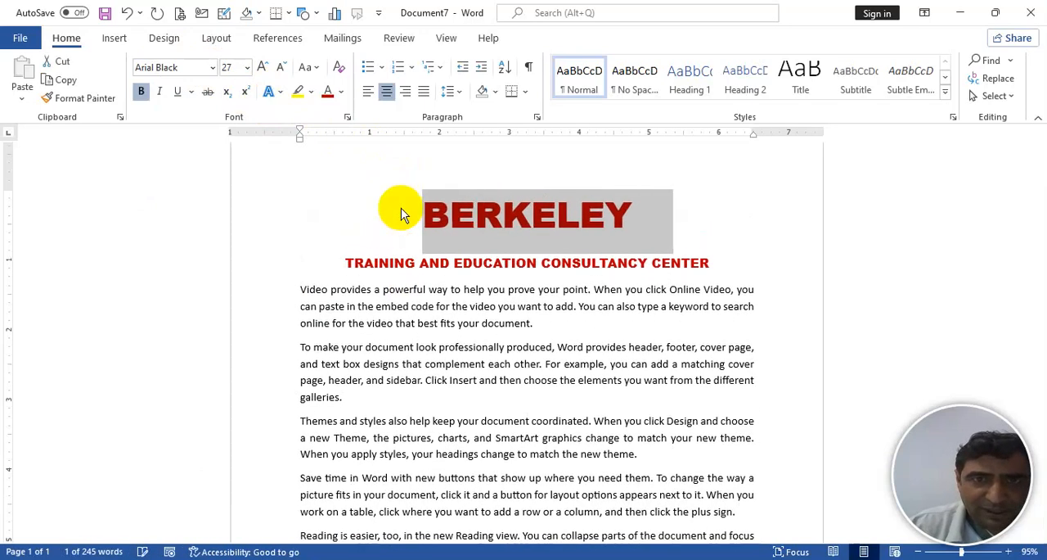
pyautogui.hotkey('ctrl', '[')
pyautogui.hotkey('ctrl', '[')
pyautogui.hotkey('ctrl', '[')
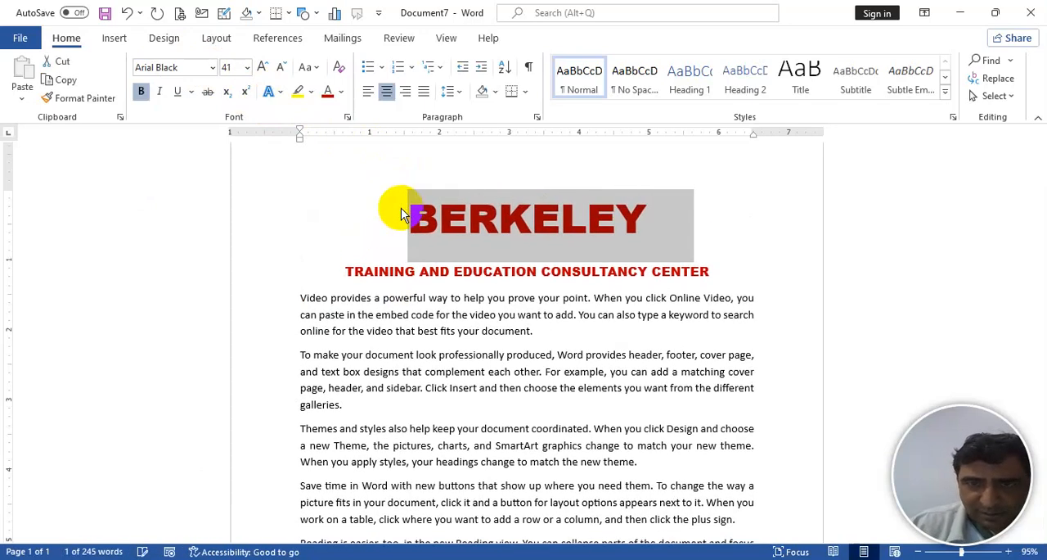
# - Select the heading's second line, TRAINING AND EDUCATION CONSULTANCY CENTER, and reduce its font size to 9
pyautogui.press('Down')
pyautogui.press('Down')
pyautogui.press('Up')
pyautogui.hotkey('shift', 'End')
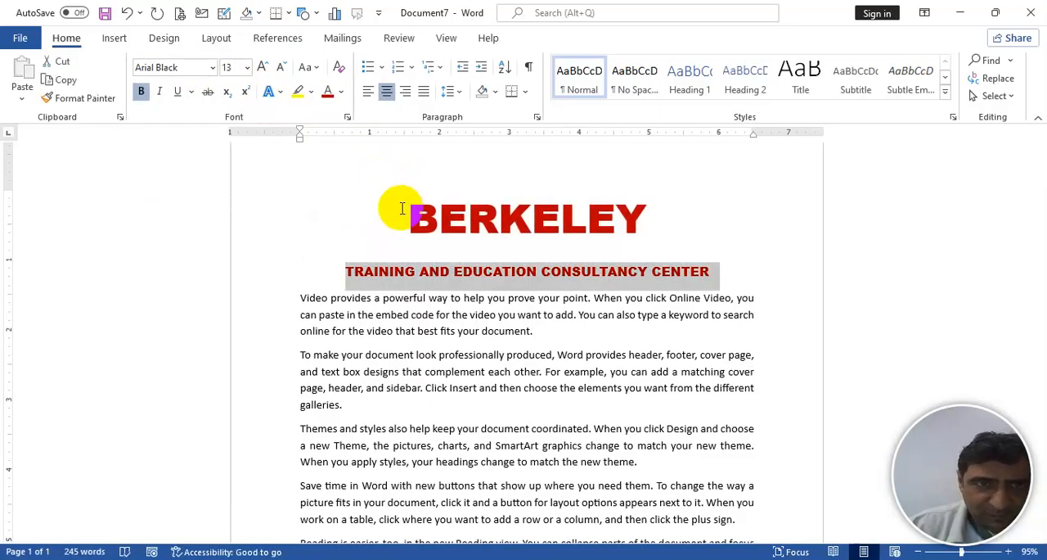
pyautogui.hotkey('ctrl', '[')
pyautogui.hotkey('ctrl', '[')
pyautogui.hotkey('ctrl', '[')
pyautogui.hotkey('ctrl', '[')
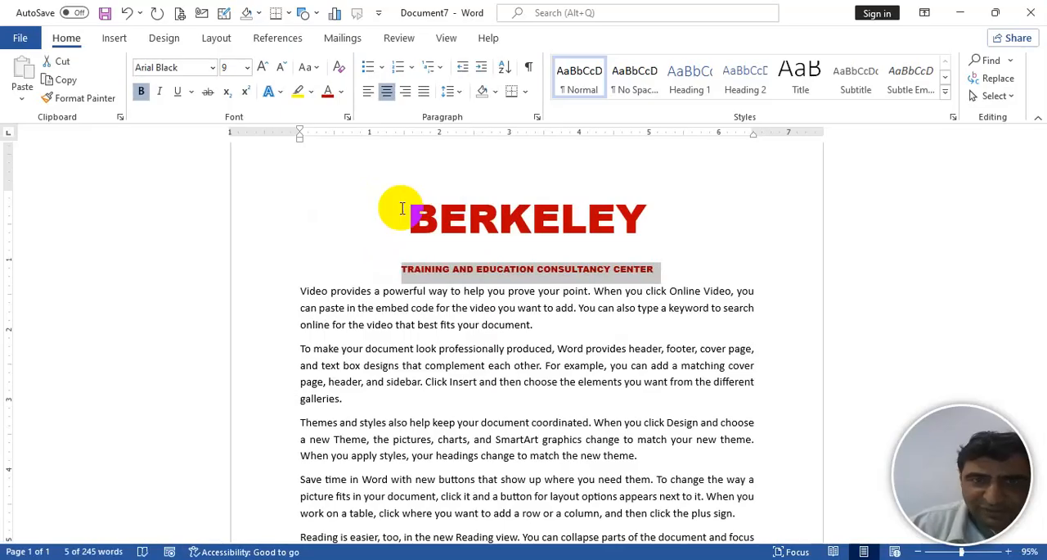
# - Select both heading lines and remove the space after their paragraphs
pyautogui.press('Up')
pyautogui.hotkey('shift', 'Down')
pyautogui.hotkey('shift', 'Down')
pyautogui.hotkey('shift', 'Up')
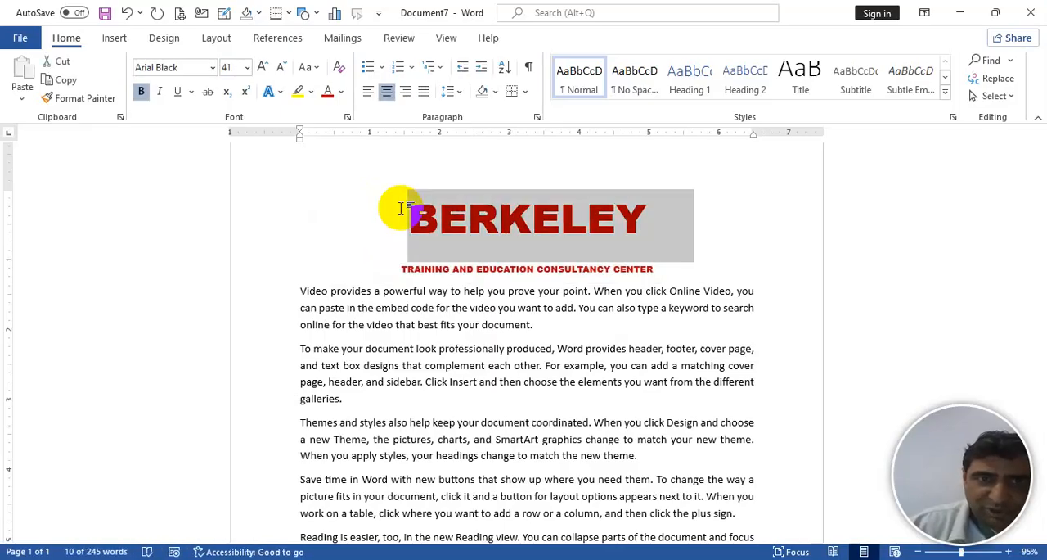
pyautogui.hotkey('shift', 'Down')
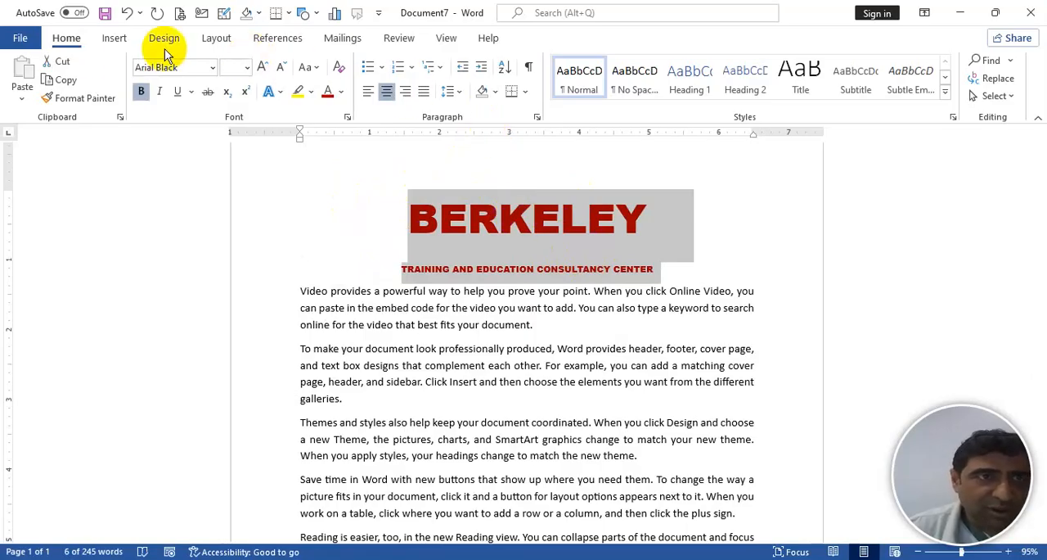
pyautogui.click(456, 93)
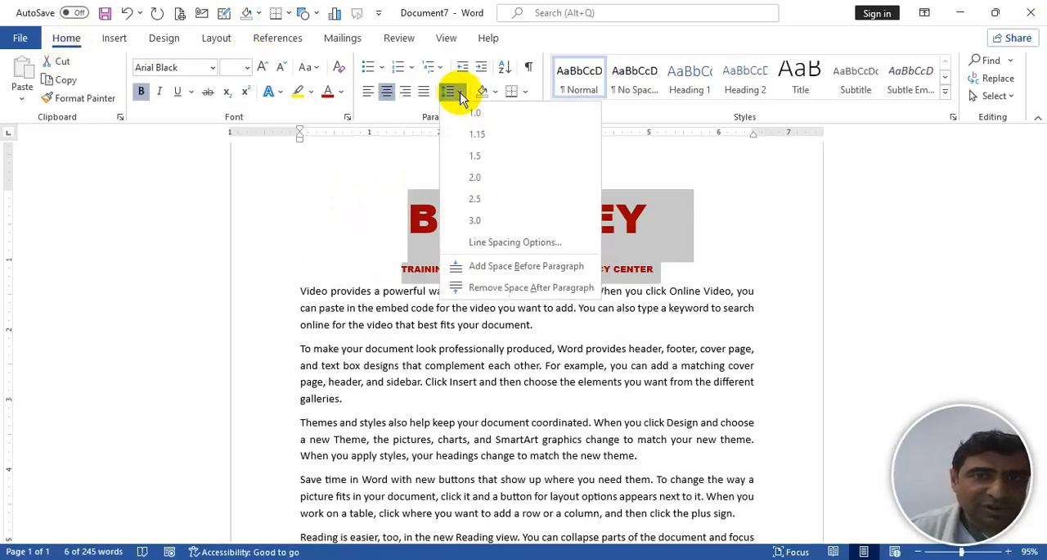
pyautogui.click(455, 95)
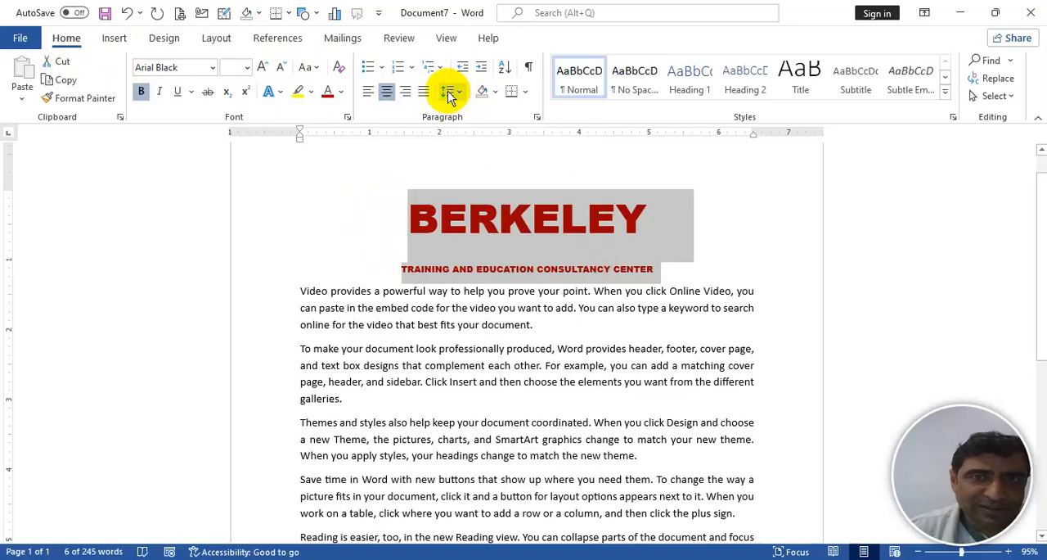
pyautogui.click(451, 94)
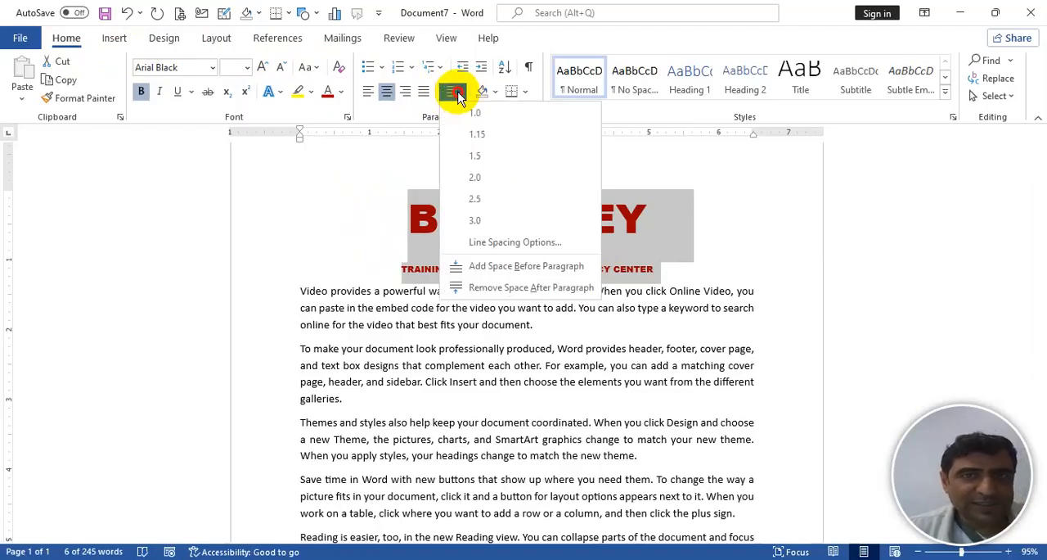
pyautogui.click(507, 288)
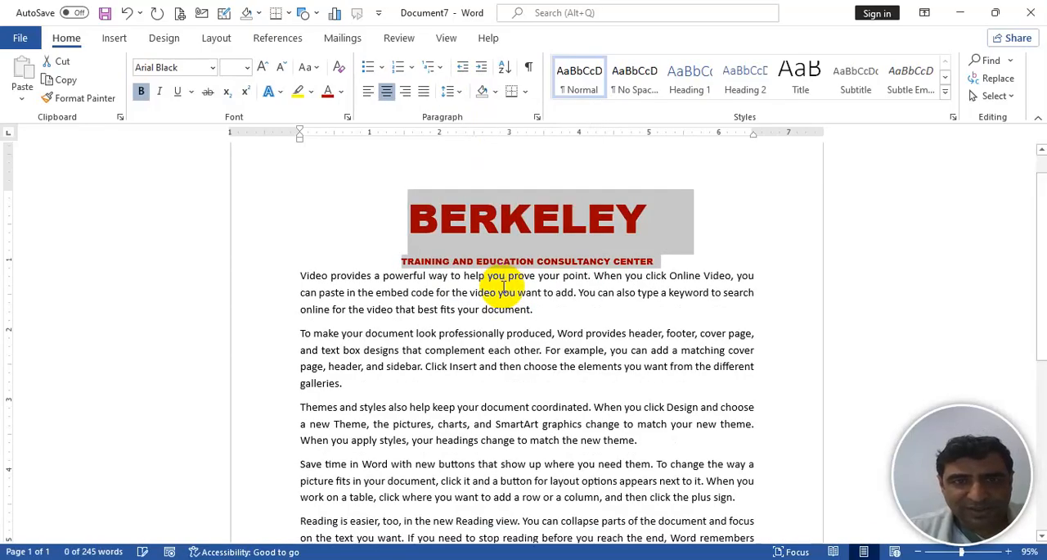
# - Set the line spacing of both heading lines to 1.0 and insert a blank line below the heading
pyautogui.click(451, 93)
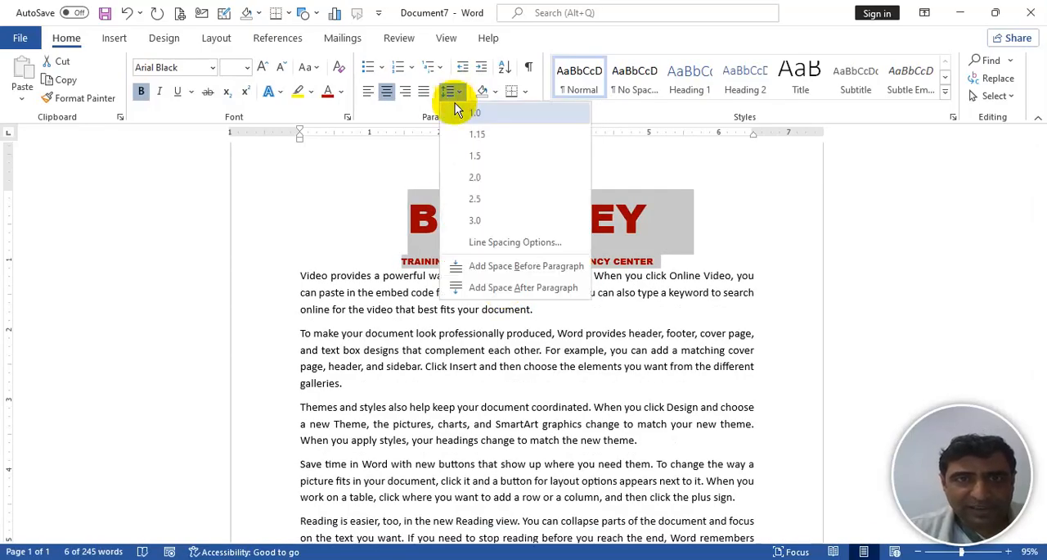
pyautogui.click(477, 117)
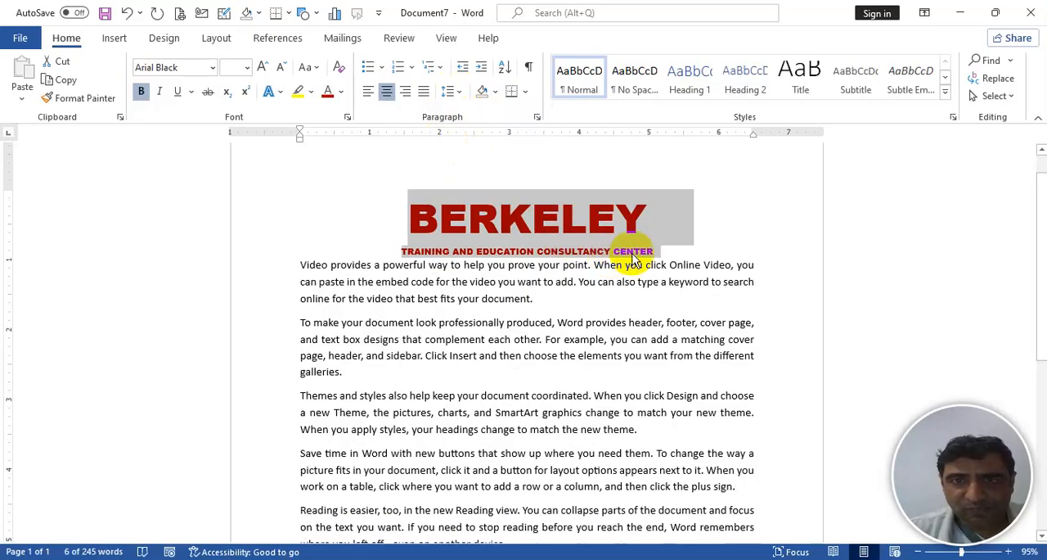
pyautogui.click(657, 251)
pyautogui.press('Return')
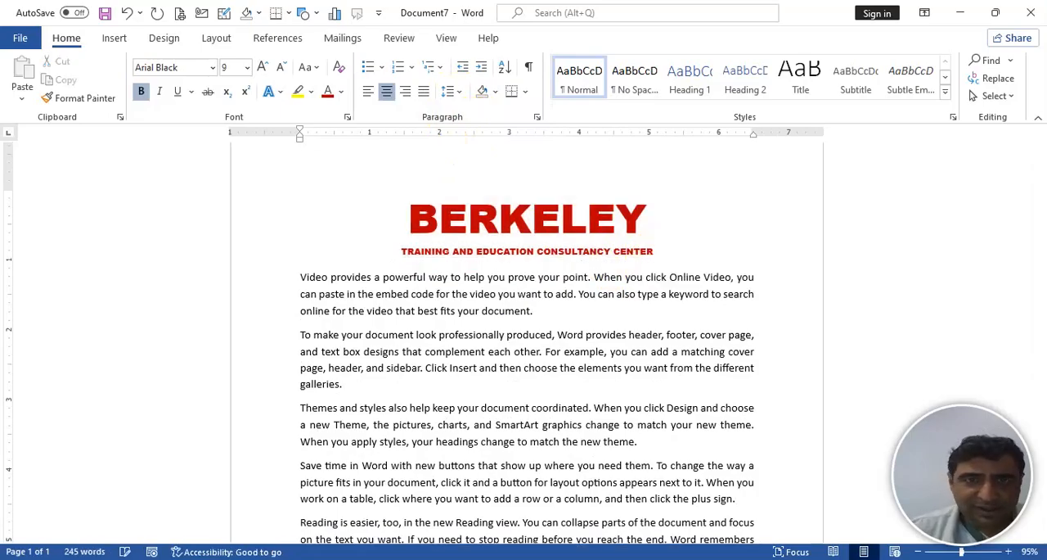
# - Select the heading's second line, TRAINING AND EDUCATION CONSULTANCY CENTER, and enlarge it to 14 points
pyautogui.tripleClick(518, 261)
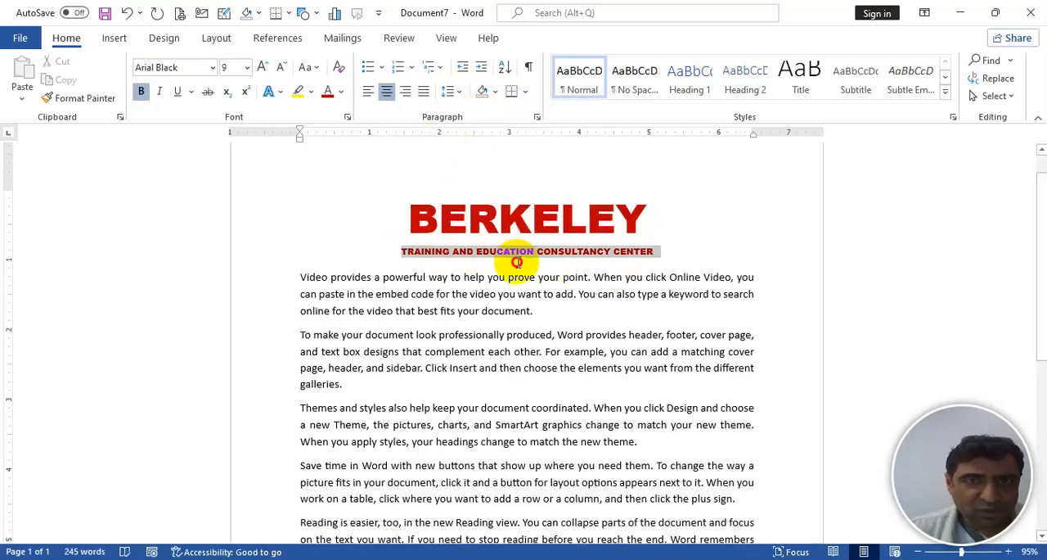
pyautogui.hotkey('ctrl', ']')
pyautogui.hotkey('ctrl', ']')
pyautogui.hotkey('ctrl', ']')
pyautogui.hotkey('ctrl', ']')
pyautogui.hotkey('ctrl', ']')
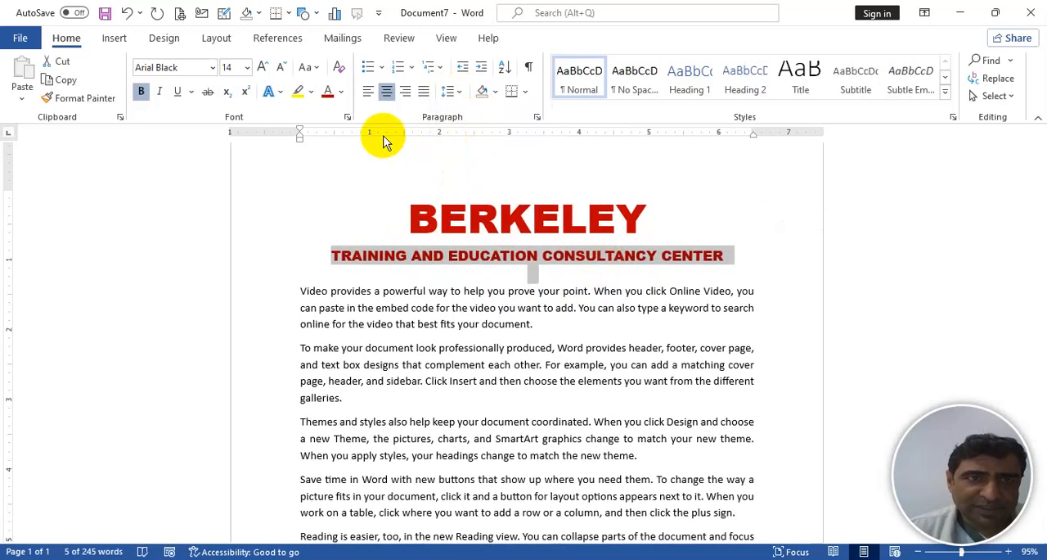
# - Change the font colour of the heading's second line to dark grey and that of BERKELEY to dark gold
pyautogui.click(340, 92)
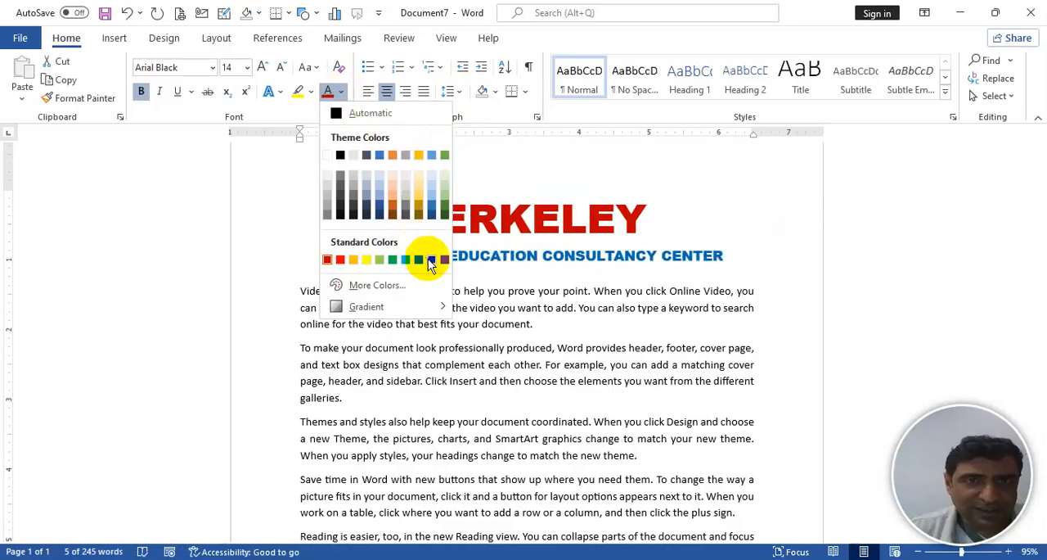
pyautogui.click(353, 207)
pyautogui.moveTo(408, 215); pyautogui.dragTo(638, 216)
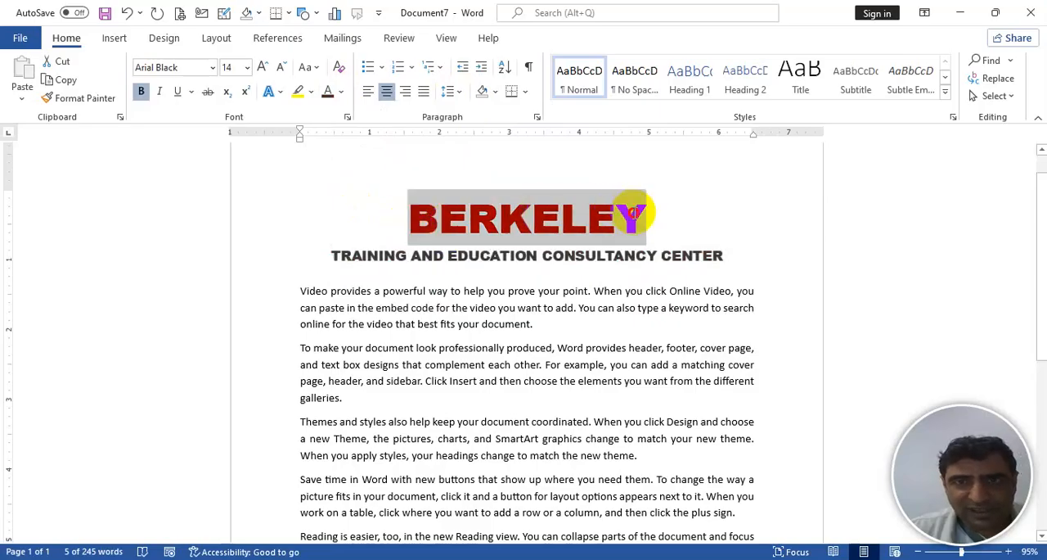
pyautogui.click(341, 91)
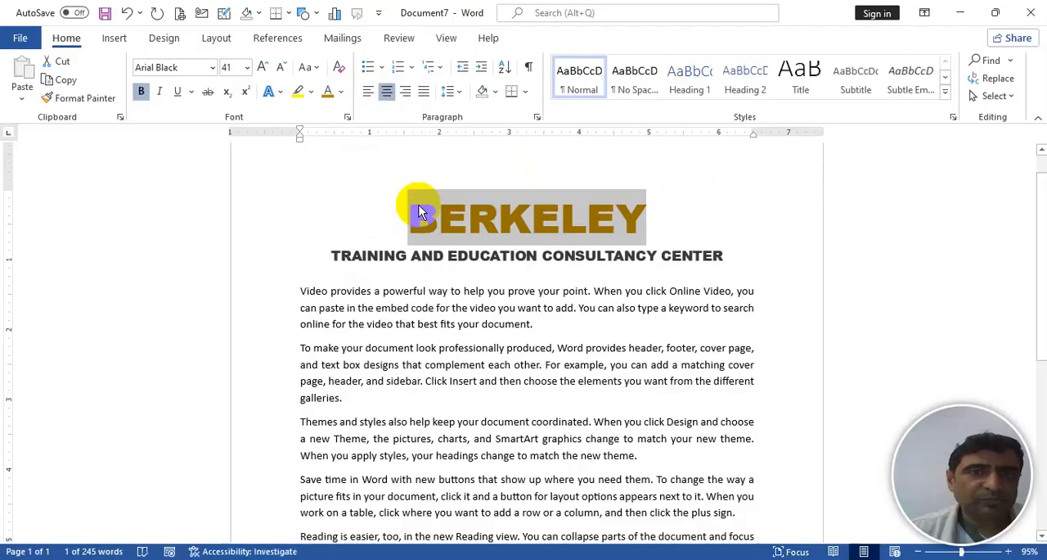
# - Change the font colour of TRAINING AND EDUCATION CONSULTANCY CENTER to the standard dark blue
pyautogui.moveTo(334, 253); pyautogui.dragTo(665, 260)
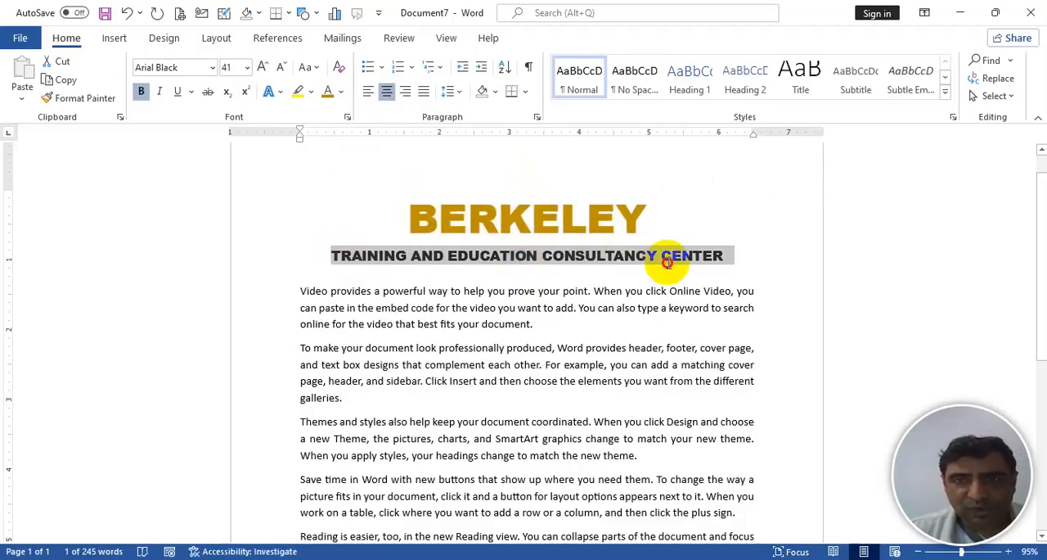
pyautogui.click(341, 91)
pyautogui.click(432, 259)
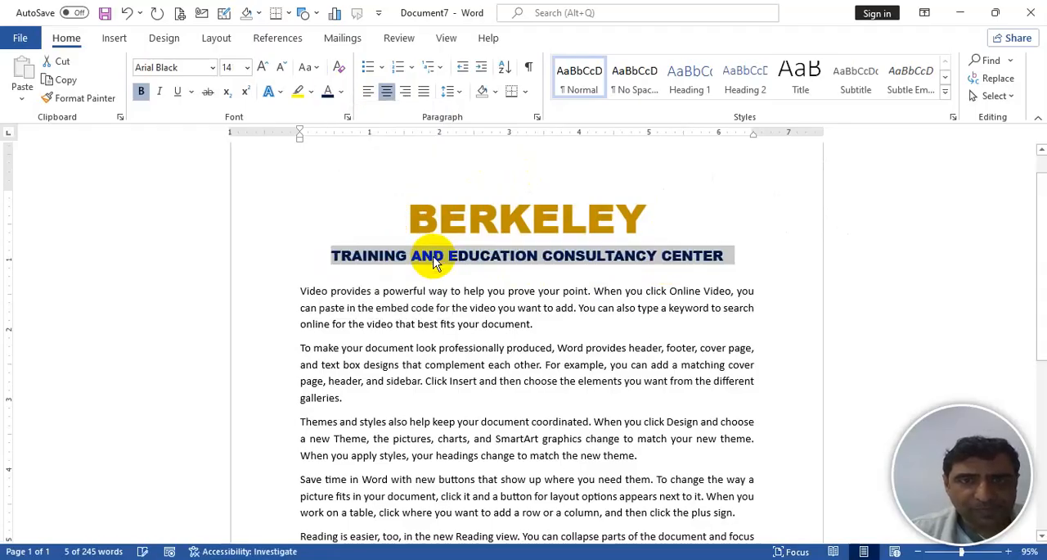
# - Select only the letter B of BERKELEY and change its font colour to the standard dark red
pyautogui.moveTo(410, 217); pyautogui.dragTo(638, 210)
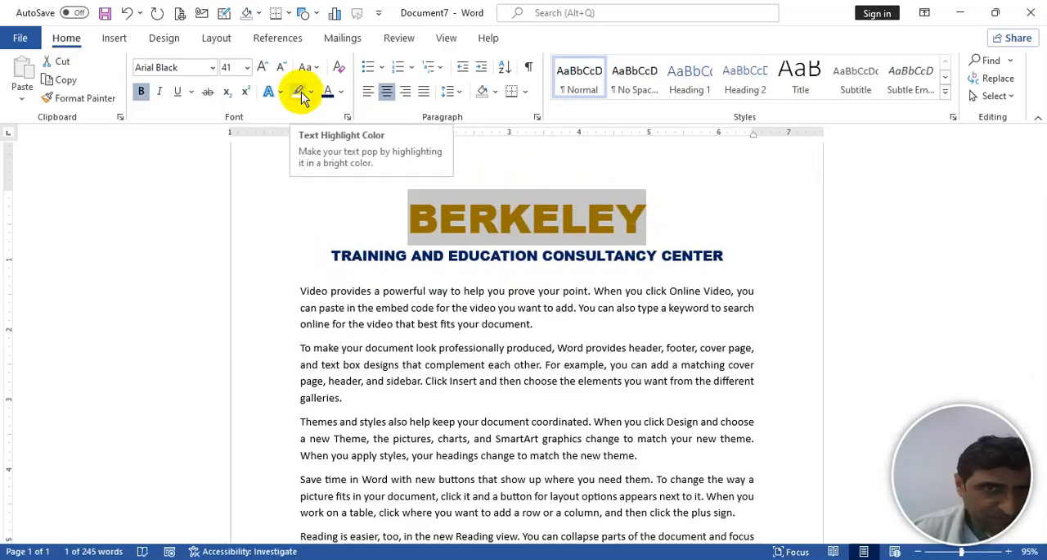
pyautogui.moveTo(409, 218); pyautogui.dragTo(431, 217)
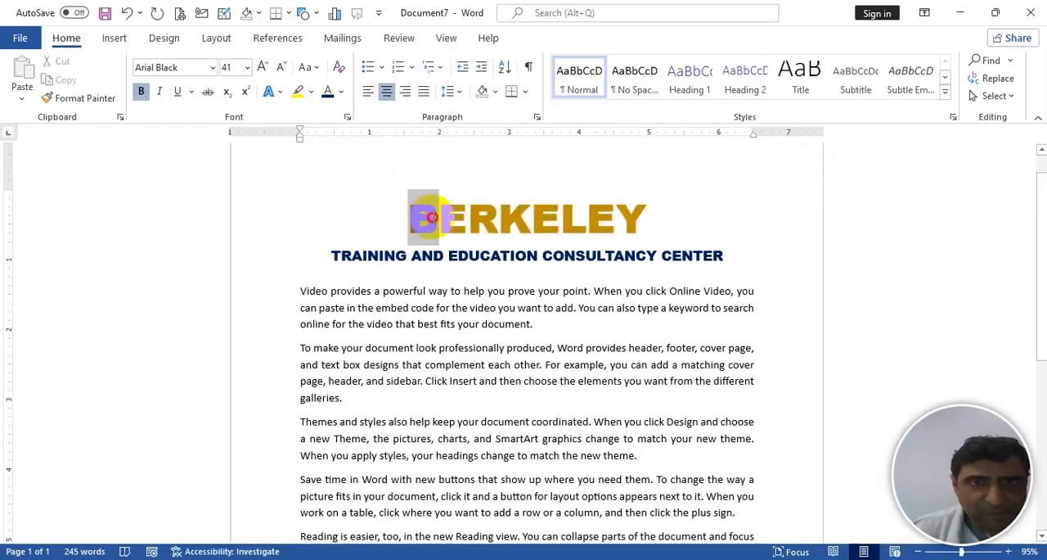
pyautogui.click(342, 91)
pyautogui.click(329, 259)
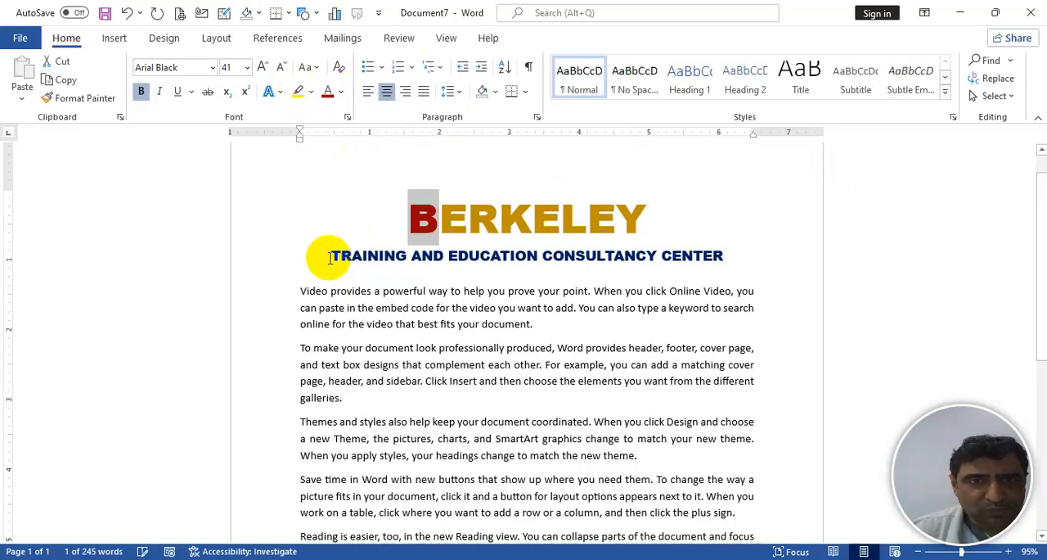
# - Enlarge the selected letter B of BERKELEY to 52 points and deselect it
pyautogui.hotkey('ctrl', ']')
pyautogui.hotkey('ctrl', ']')
pyautogui.hotkey('ctrl', ']')
pyautogui.hotkey('ctrl', ']')
pyautogui.hotkey('ctrl', ']')
pyautogui.hotkey('ctrl', ']')
pyautogui.hotkey('ctrl', ']')
pyautogui.hotkey('ctrl', ']')
pyautogui.hotkey('ctrl', ']')
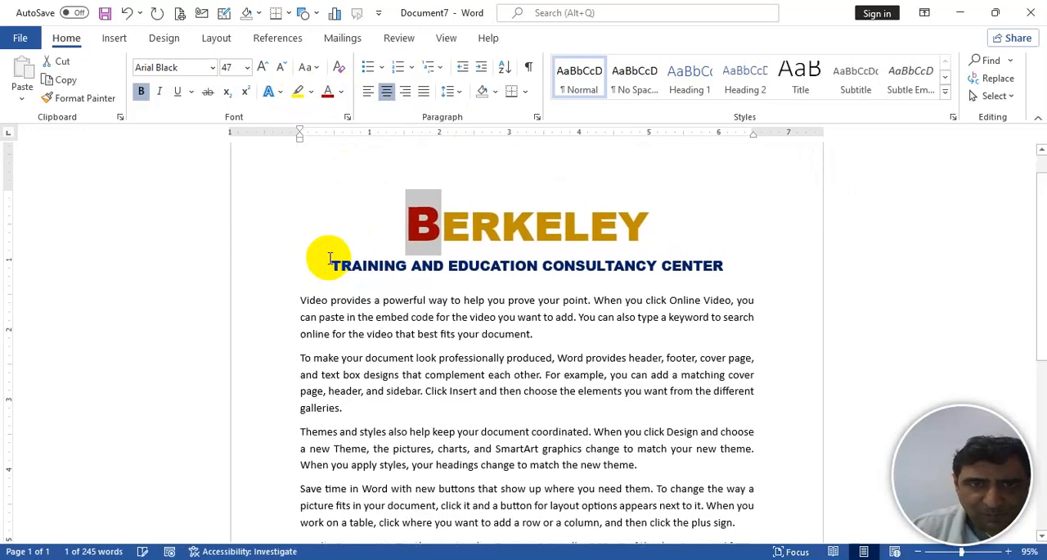
pyautogui.hotkey('ctrl', ']')
pyautogui.hotkey('ctrl', ']')
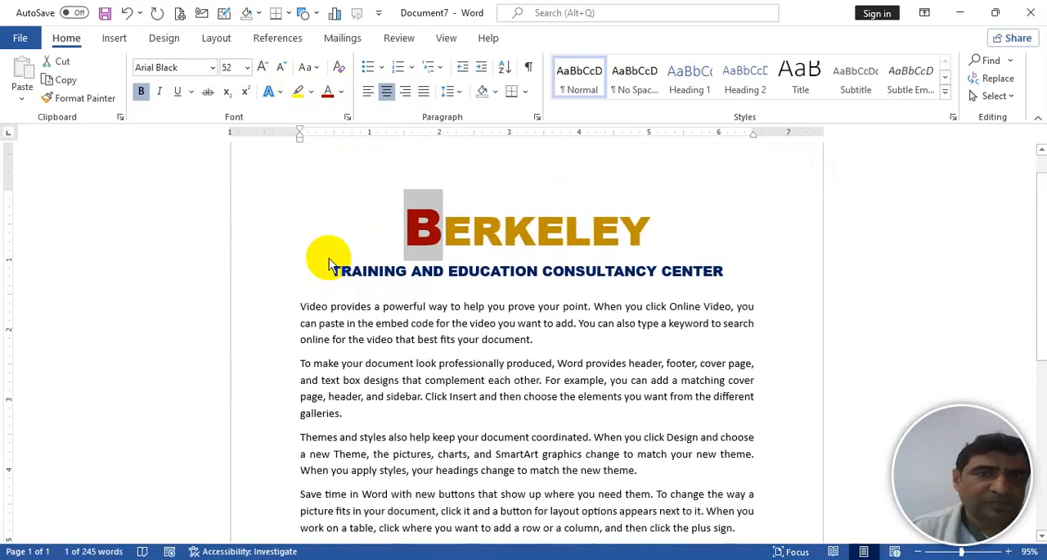
pyautogui.click(377, 307)
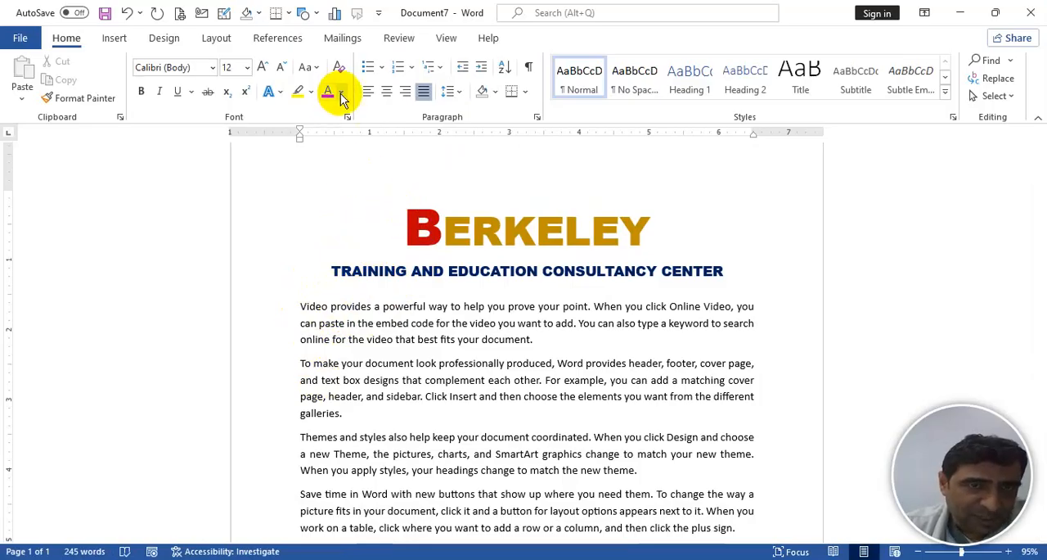
# - Shade the paragraph beginning "To make your document" dark red and the one beginning "Save time in Word" dark blue
pyautogui.tripleClick(301, 362)
pyautogui.click(303, 367)
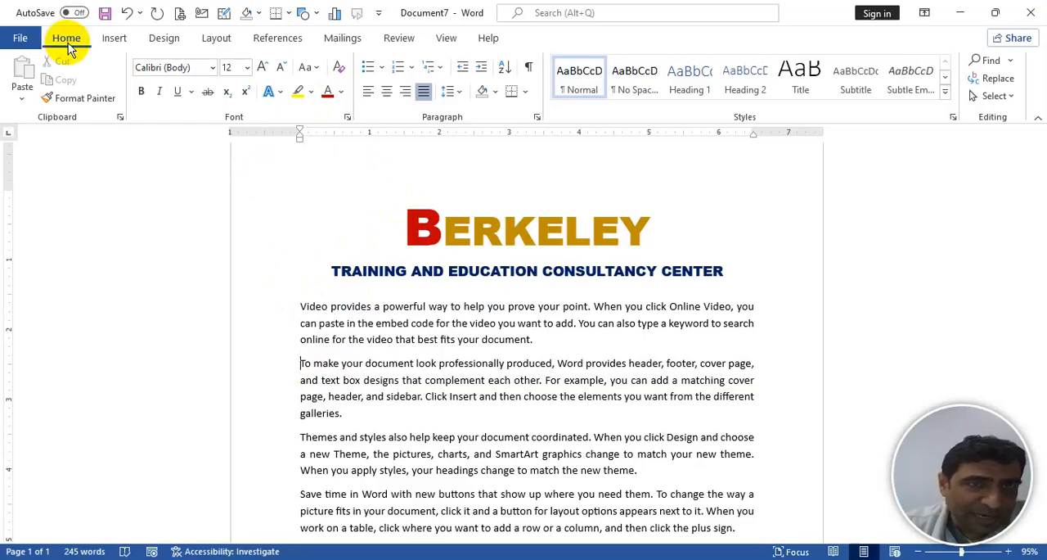
pyautogui.click(498, 93)
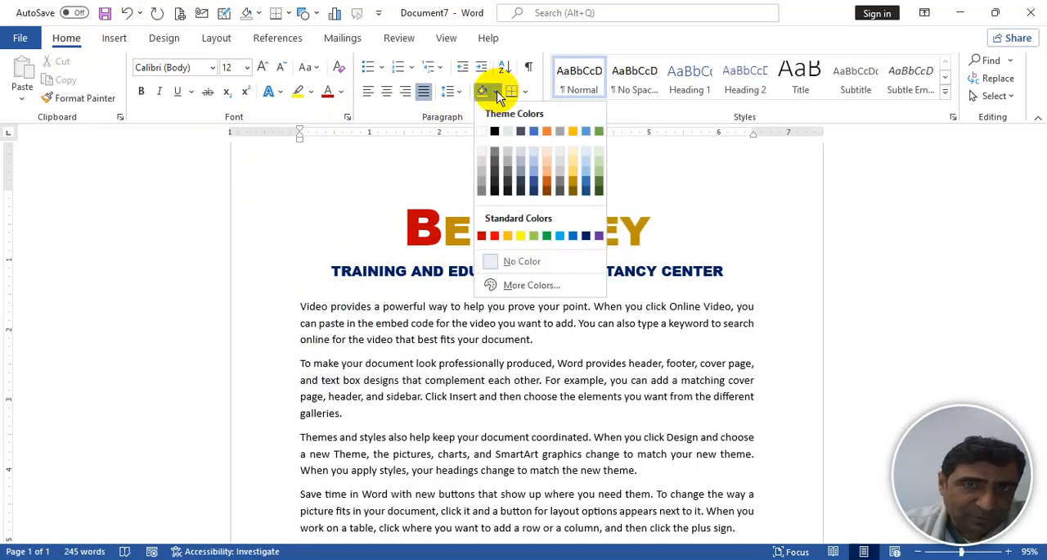
pyautogui.click(481, 236)
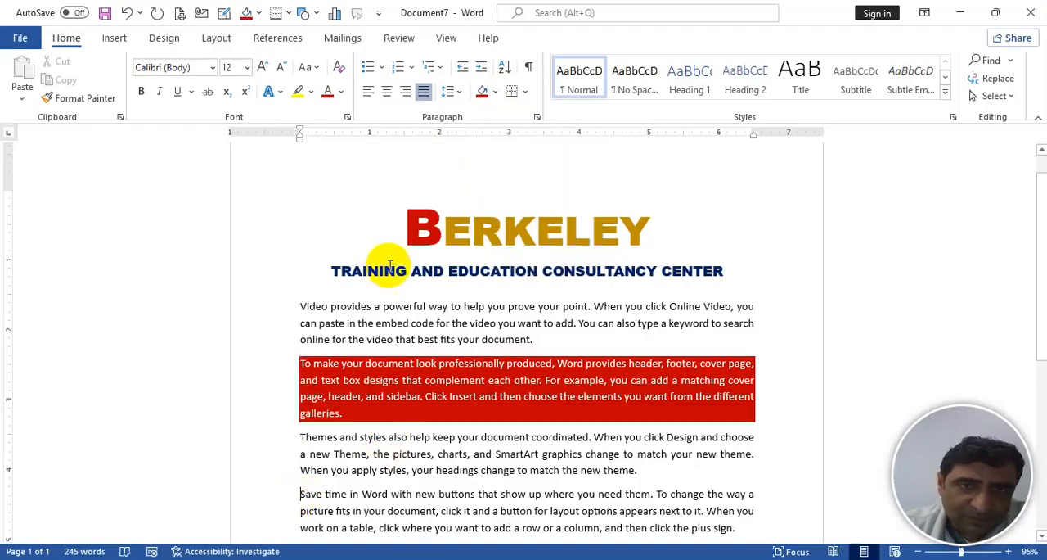
pyautogui.click(495, 91)
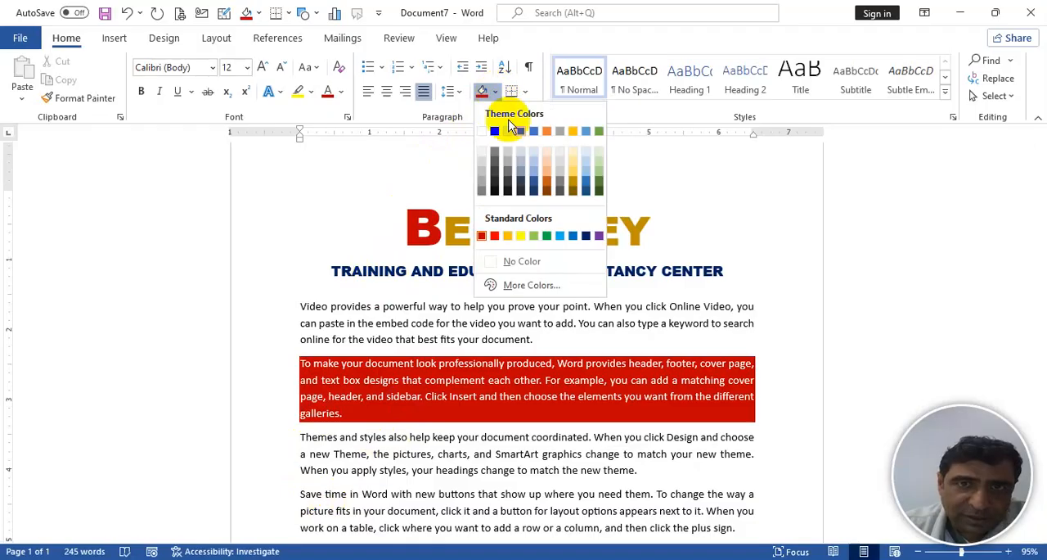
pyautogui.click(587, 236)
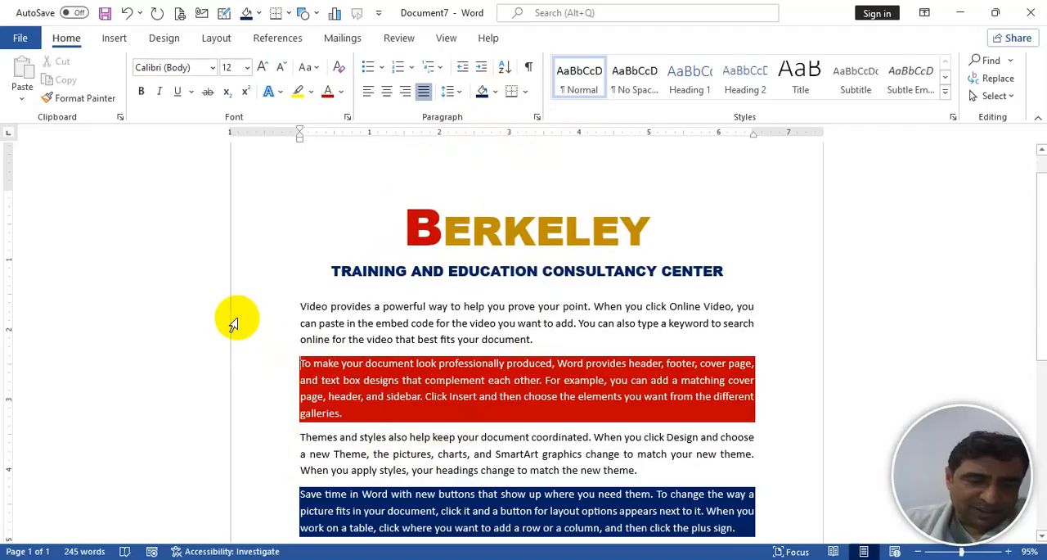
# - Remove the shading from the paragraph beginning "To make your document" using the No Color option
pyautogui.press('alt')
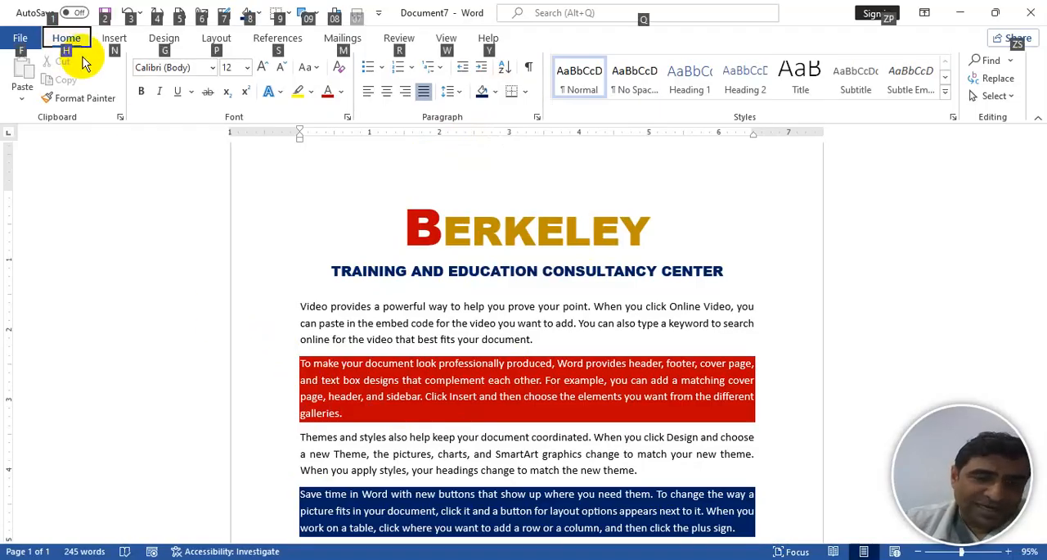
pyautogui.press('h')
pyautogui.press('h')
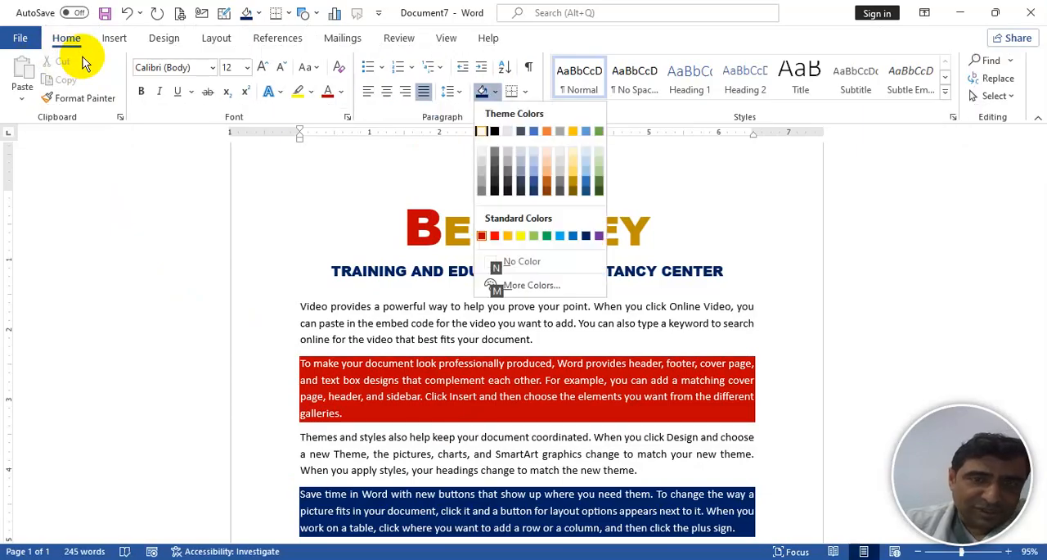
pyautogui.press('n')
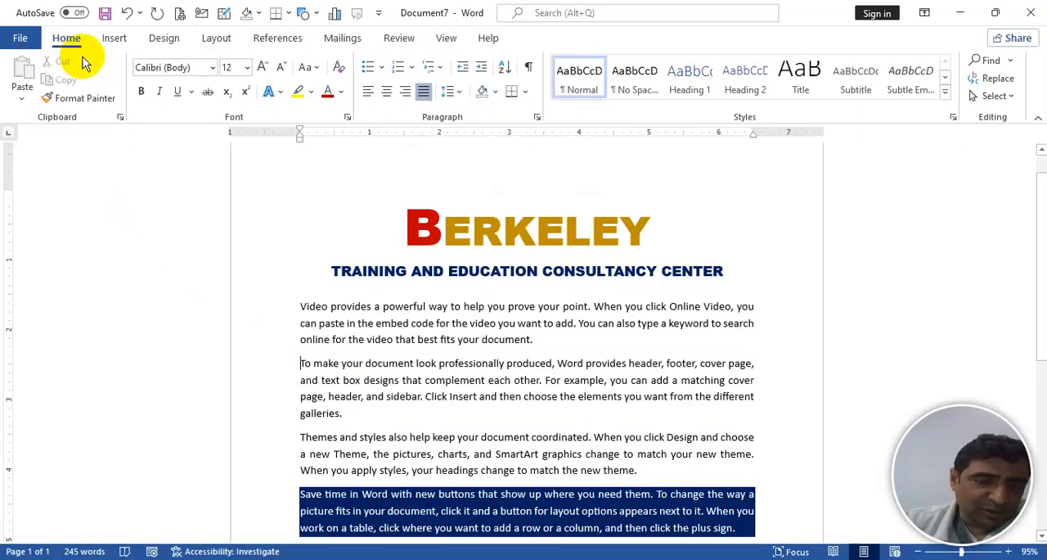
# - Apply the standard dark red shading again to the paragraph beginning "To make your document"
pyautogui.press('alt')
pyautogui.press('h')
pyautogui.press('h')
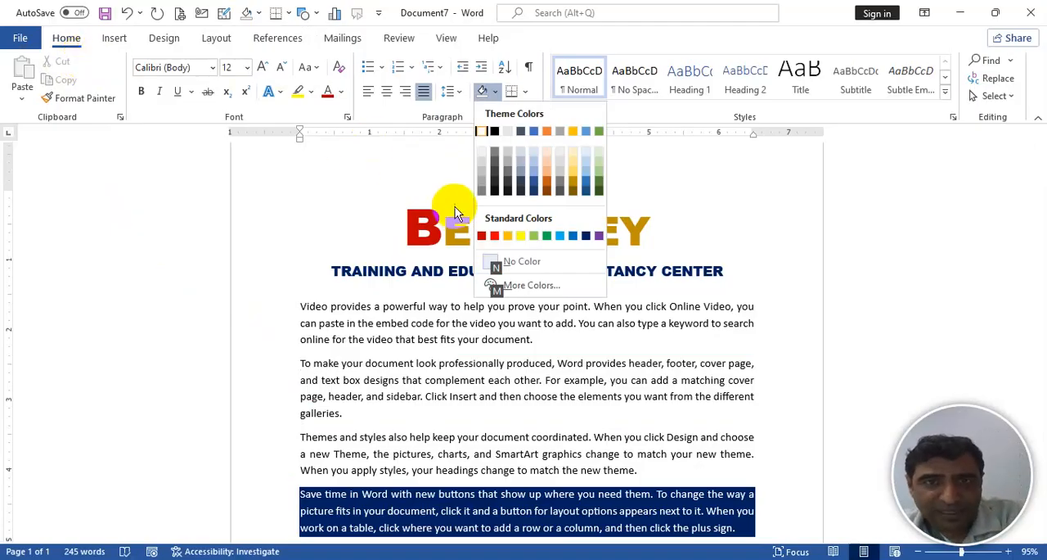
pyautogui.click(487, 236)
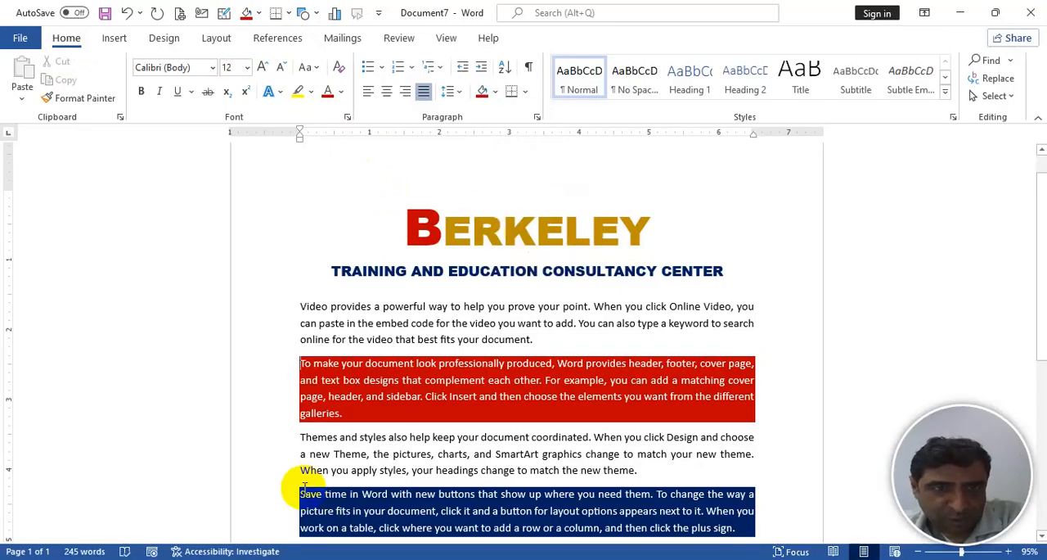
# - Set the shading of the paragraph beginning "Save time in Word" to No Color
pyautogui.press('alt')
pyautogui.press('h')
pyautogui.press('h')
pyautogui.press('n')
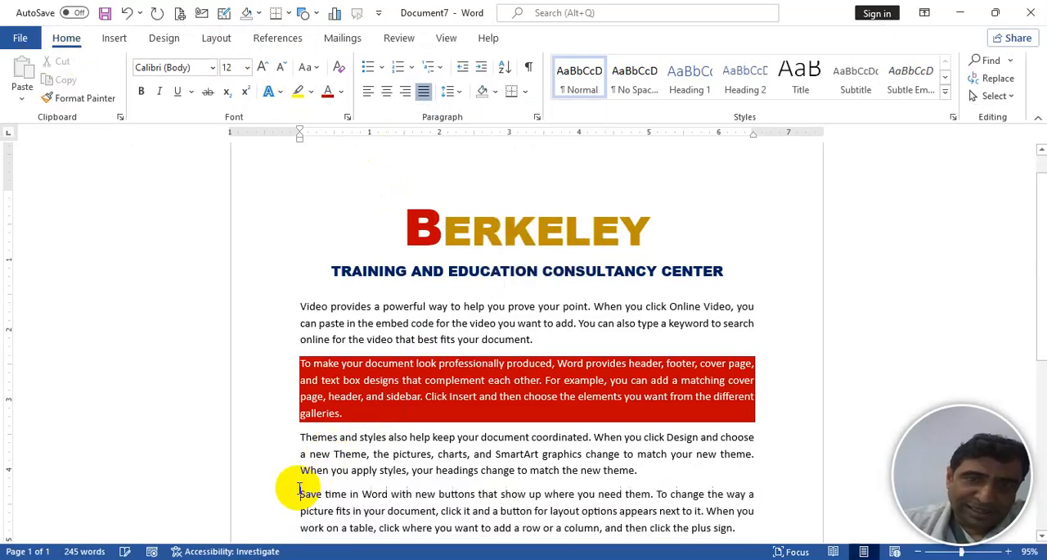
pyautogui.press('alt')
pyautogui.press('h')
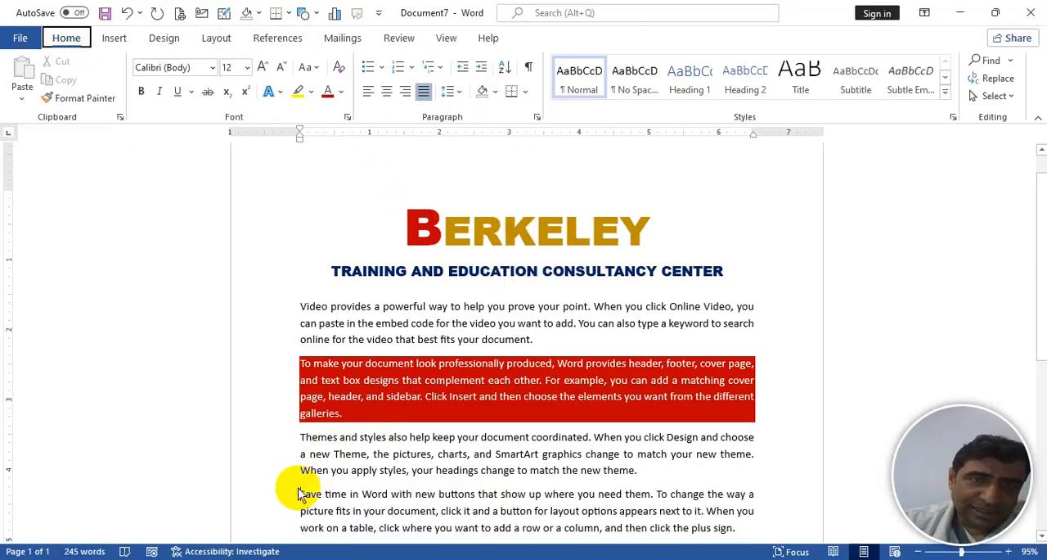
pyautogui.press('h')
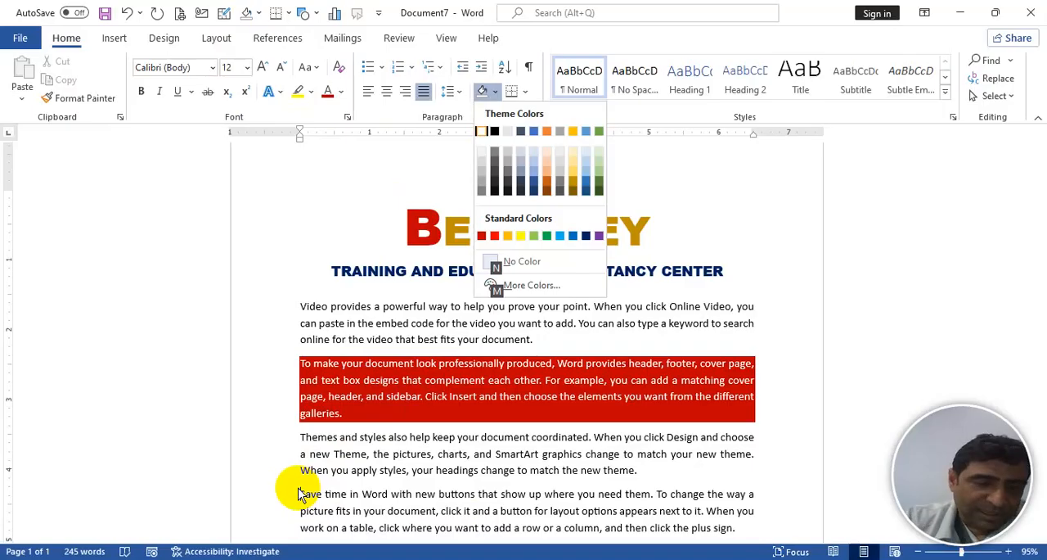
pyautogui.press('n')
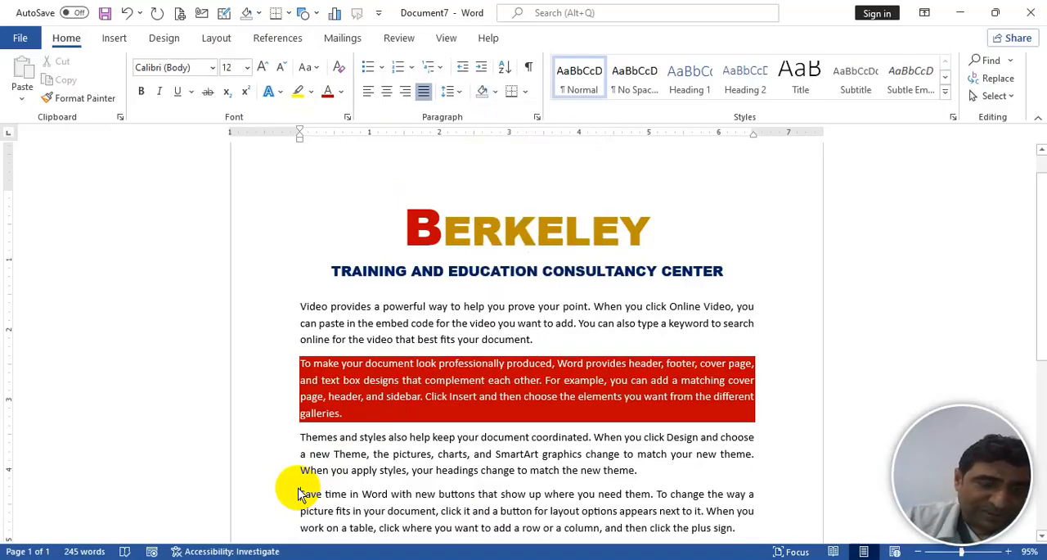
# - Shade the paragraph beginning "Save time in Word" with the lighter blue from the theme colours
pyautogui.press('alt')
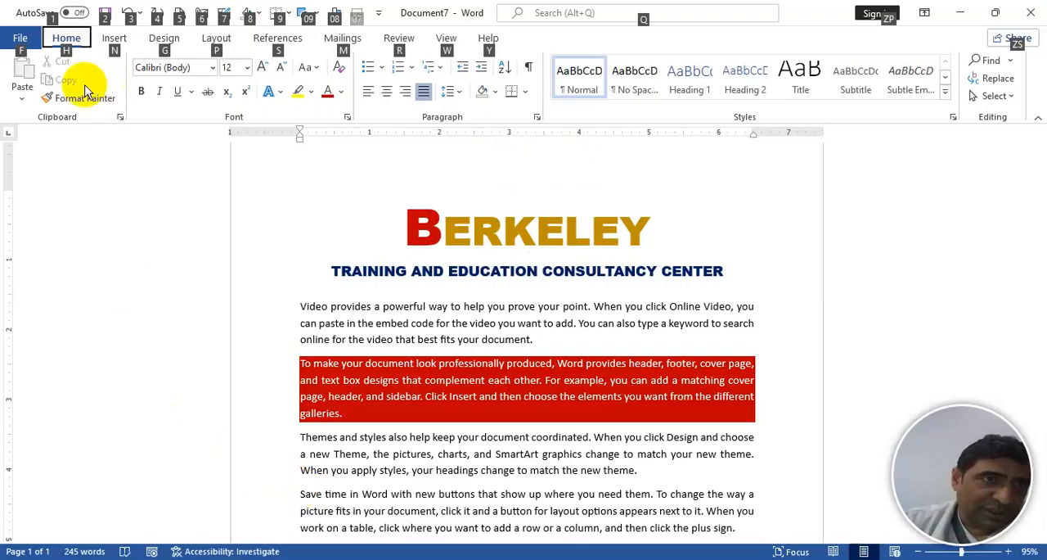
pyautogui.press('h')
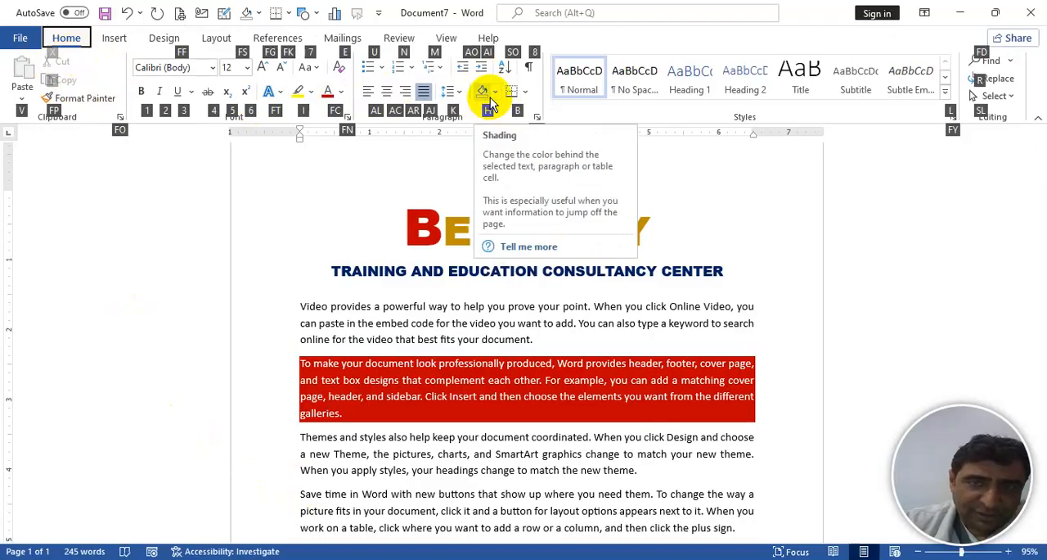
pyautogui.press('h')
pyautogui.press('Left')
pyautogui.press('Up')
pyautogui.press('Up')
pyautogui.press('Up')
pyautogui.press('Down')
pyautogui.press('Left')
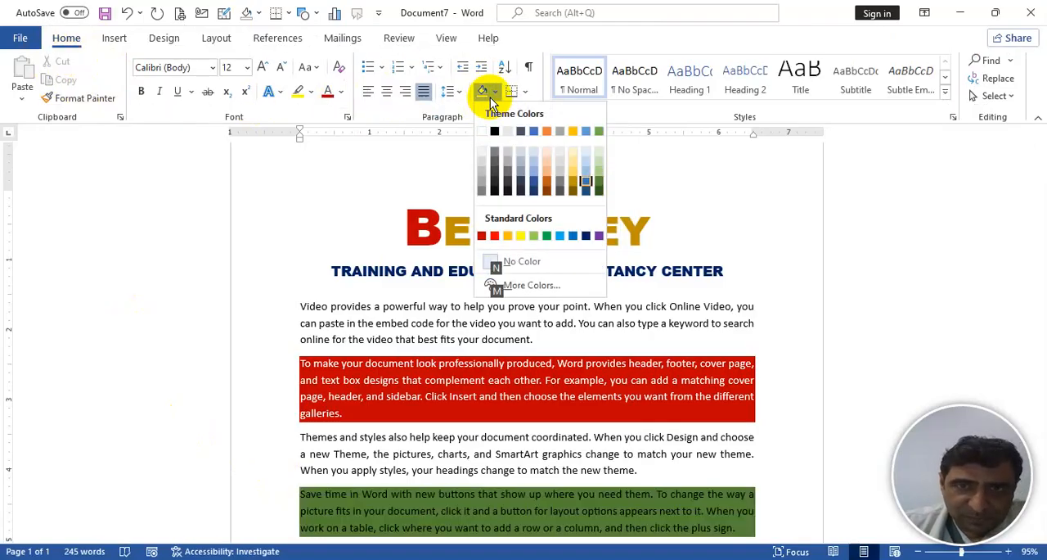
pyautogui.press('Up')
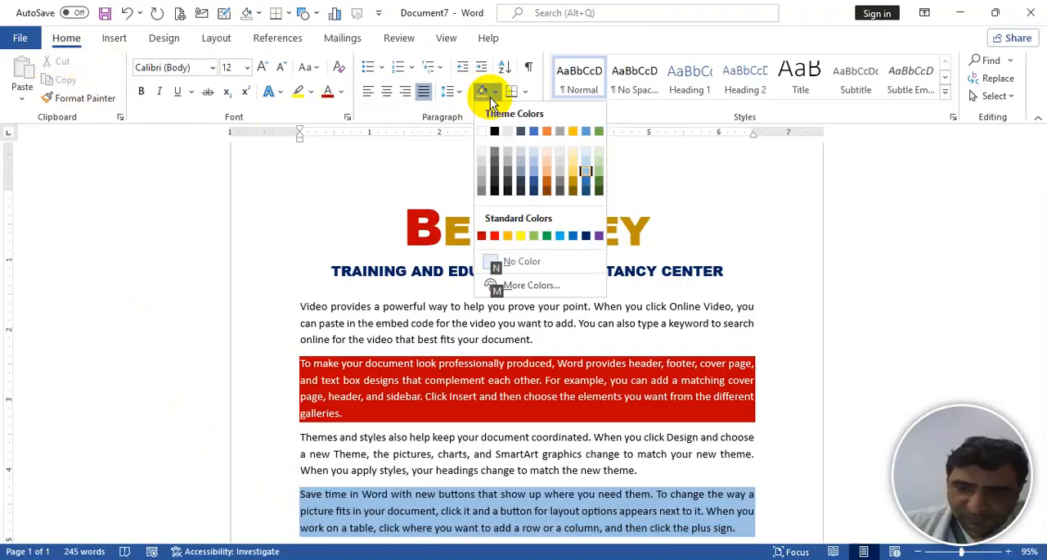
pyautogui.press('Return')
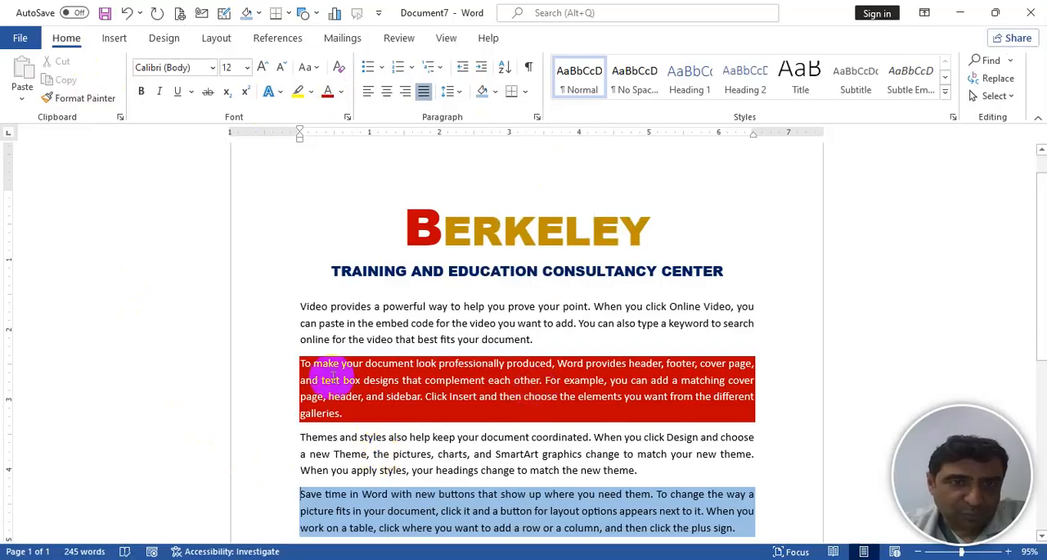
# - Put outside borders around the paragraph beginning "Video provides a powerful way"
pyautogui.click(297, 309)
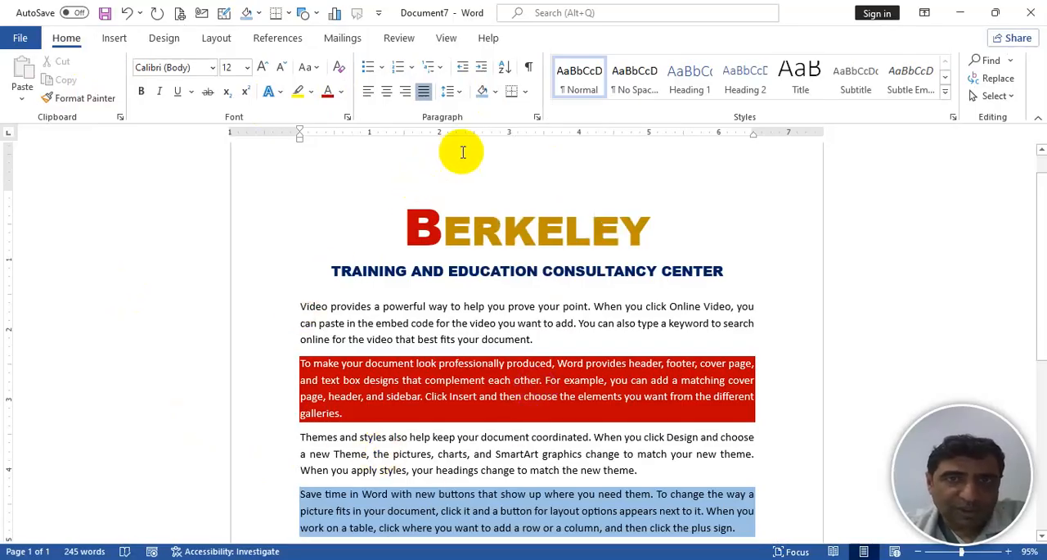
pyautogui.click(528, 90)
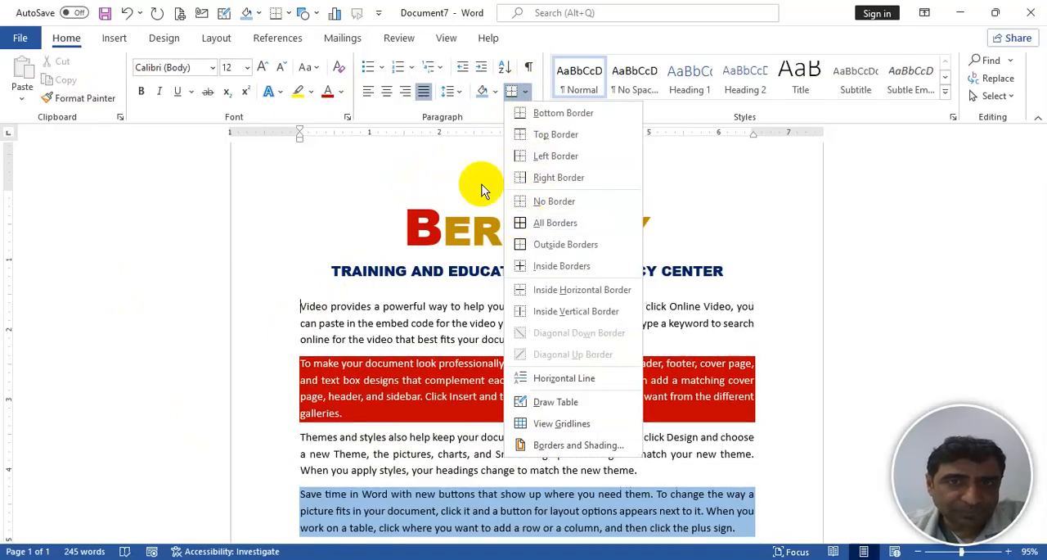
pyautogui.click(522, 92)
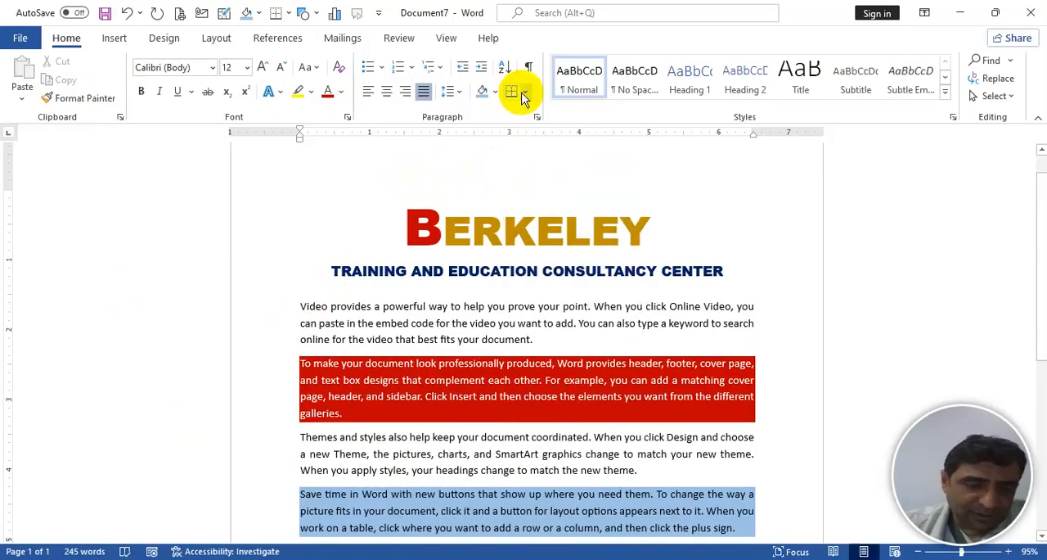
pyautogui.press('alt')
pyautogui.press('h')
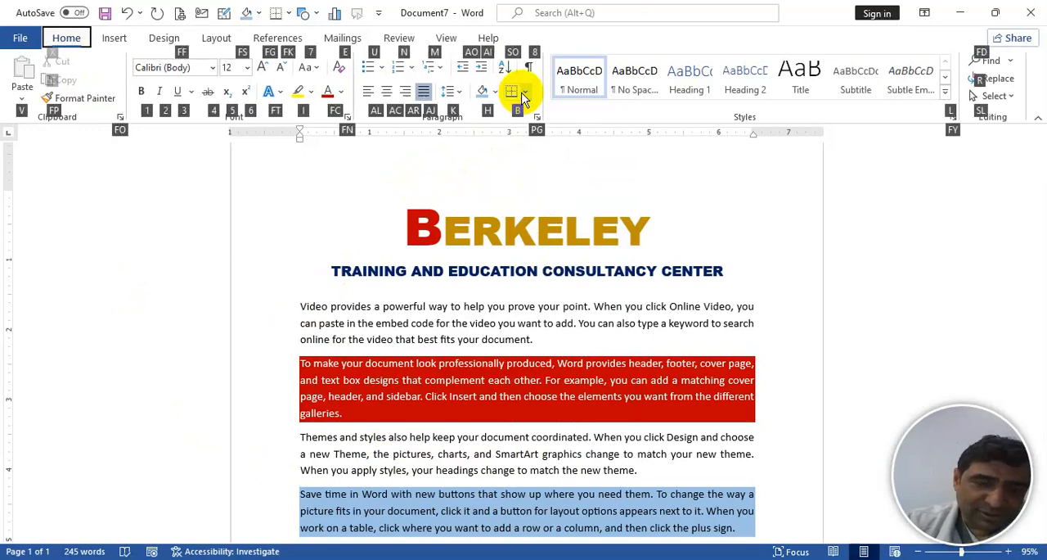
pyautogui.press('b')
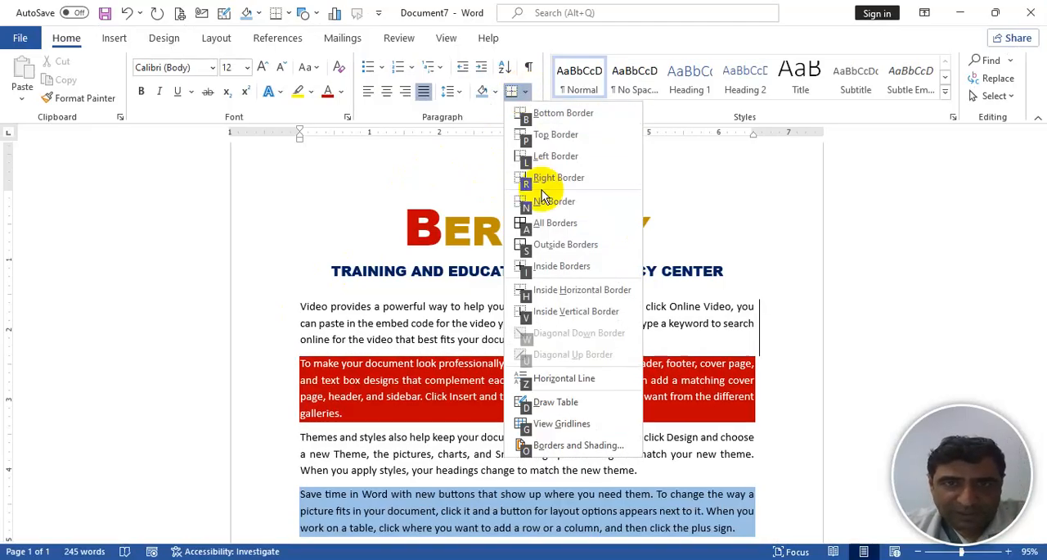
pyautogui.click(547, 246)
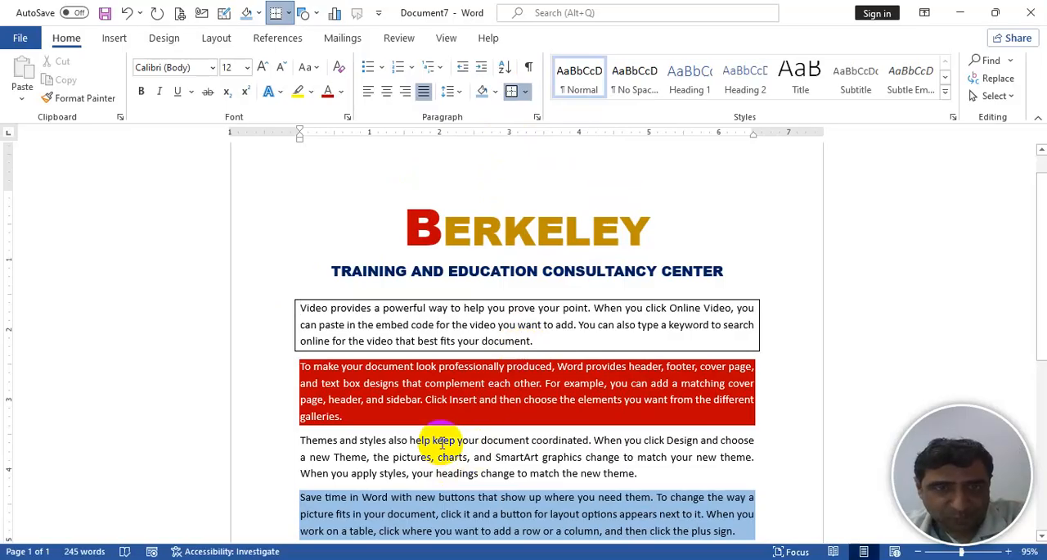
# - Remove the borders from the paragraph beginning "Video provides" using the No Border option
pyautogui.press('alt')
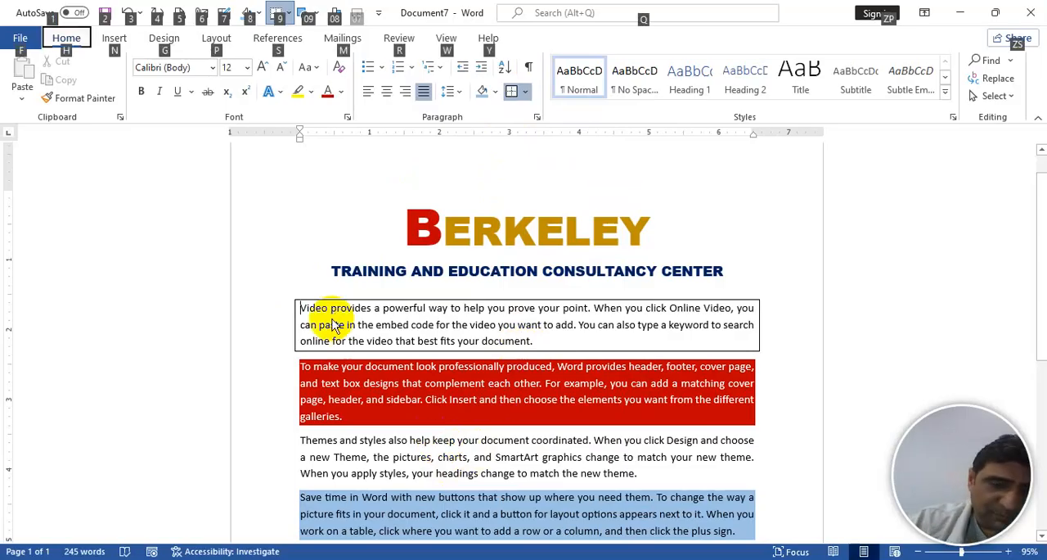
pyautogui.press('b')
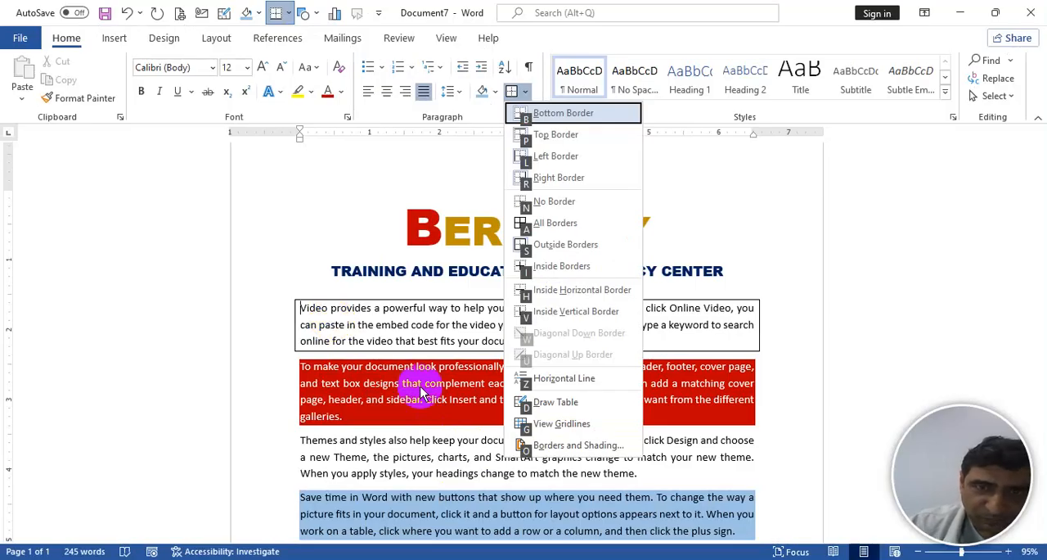
pyautogui.click(557, 202)
# - Apply outside borders to the paragraph beginning "Video provides" again and clear them with No Border
pyautogui.press('alt')
pyautogui.press('h')
pyautogui.press('b')
pyautogui.press('s')
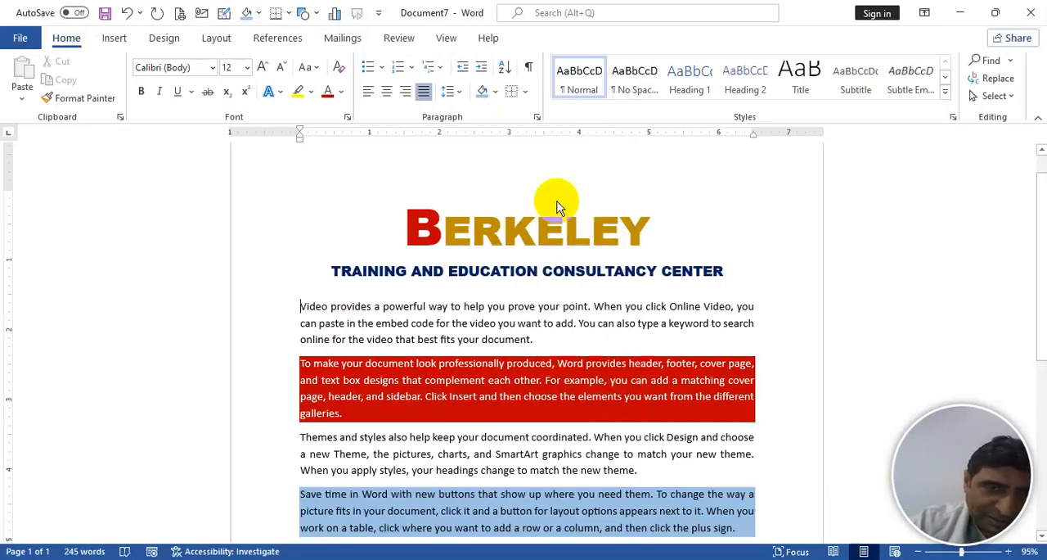
pyautogui.press('alt')
pyautogui.press('h')
pyautogui.press('b')
pyautogui.press('n')
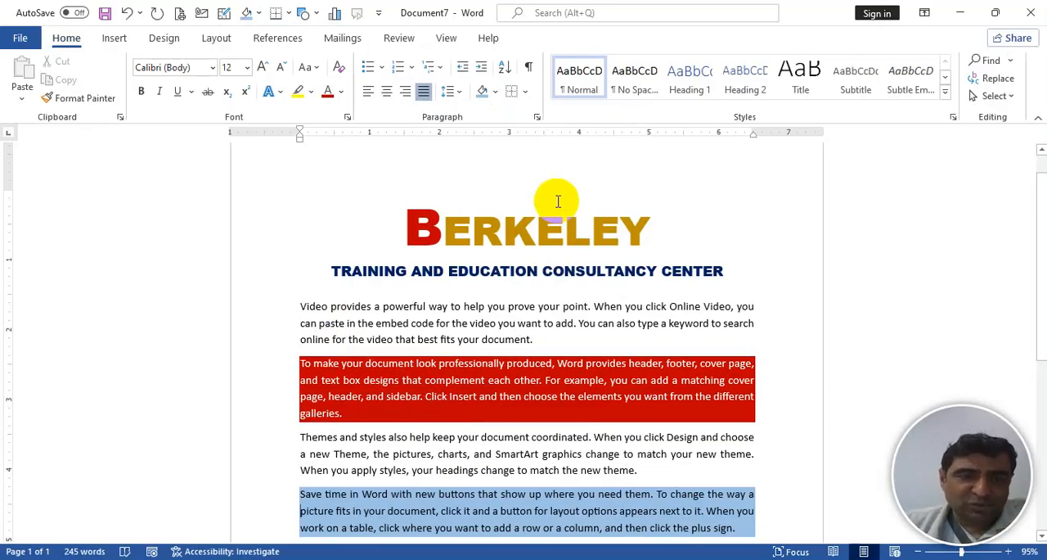
pyautogui.hotkey('ctrl', 'End')
pyautogui.hotkey('ctrl', 'Home')
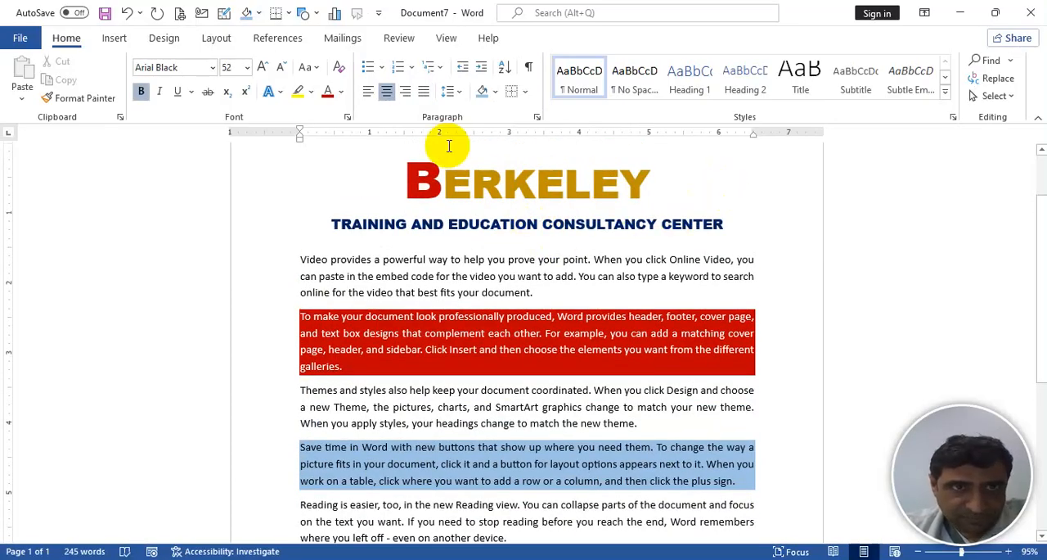
pyautogui.moveTo(478, 279); pyautogui.dragTo(457, 313)
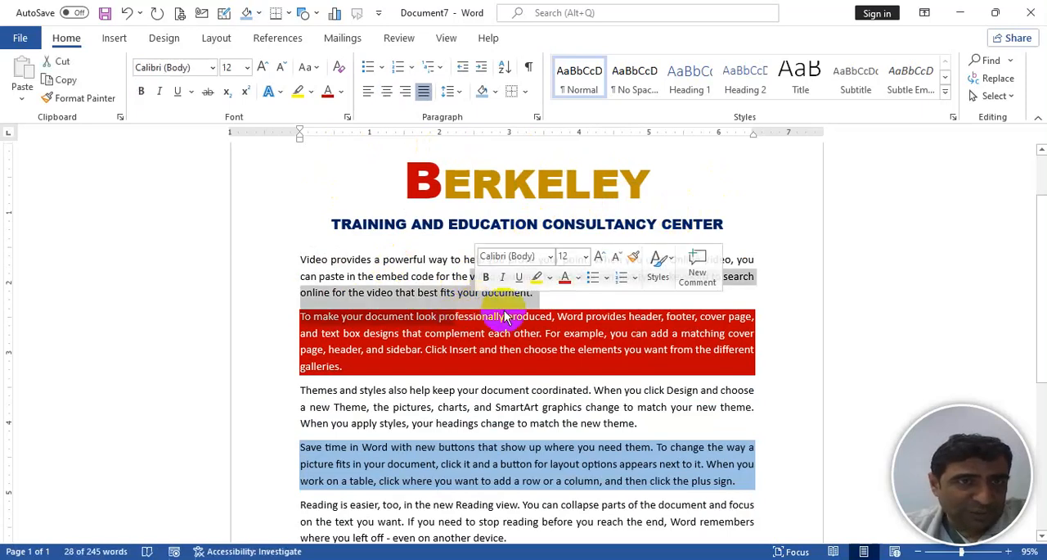
pyautogui.click(553, 295)
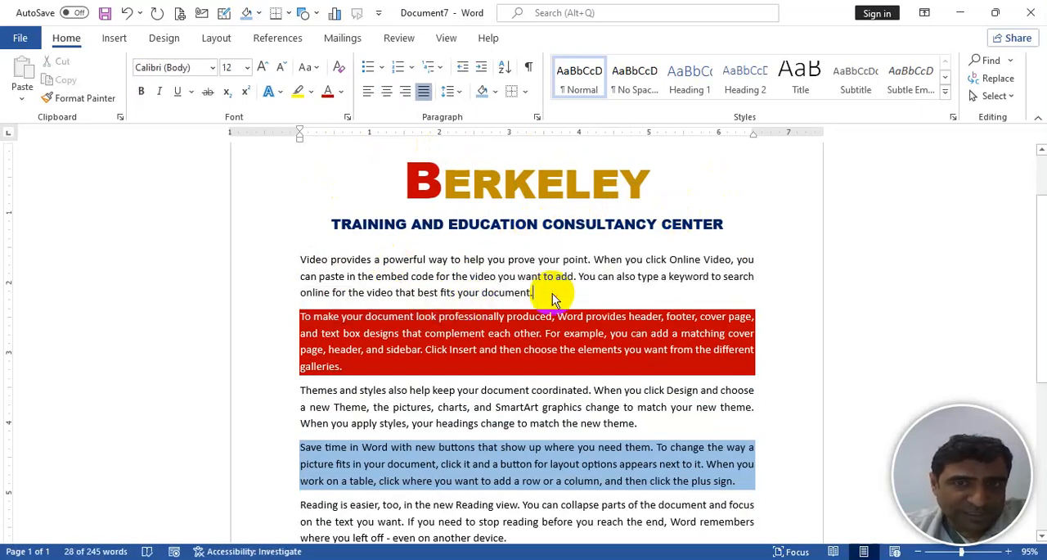
pyautogui.keyDown('shift'); pyautogui.click(409, 186); pyautogui.keyUp('shift')
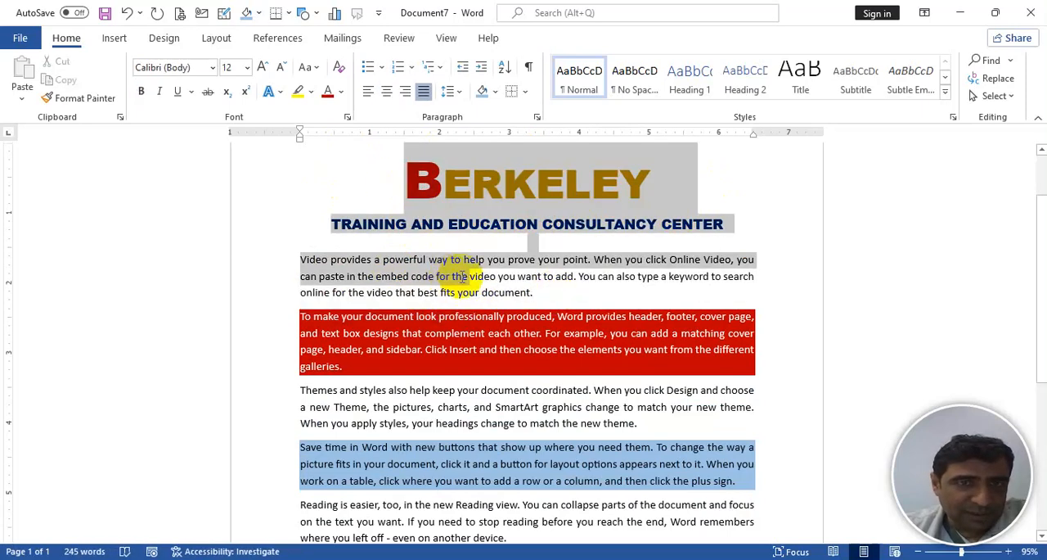
pyautogui.click(541, 294)
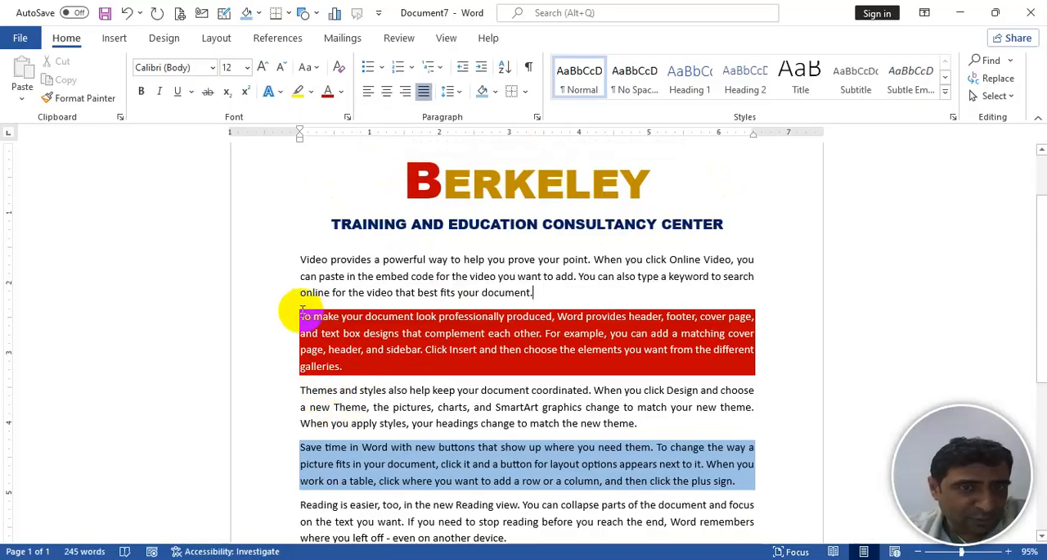
# - Set the shading of the paragraph beginning "To make your document" to No Color
pyautogui.press('alt')
pyautogui.press('h')
pyautogui.press('h')
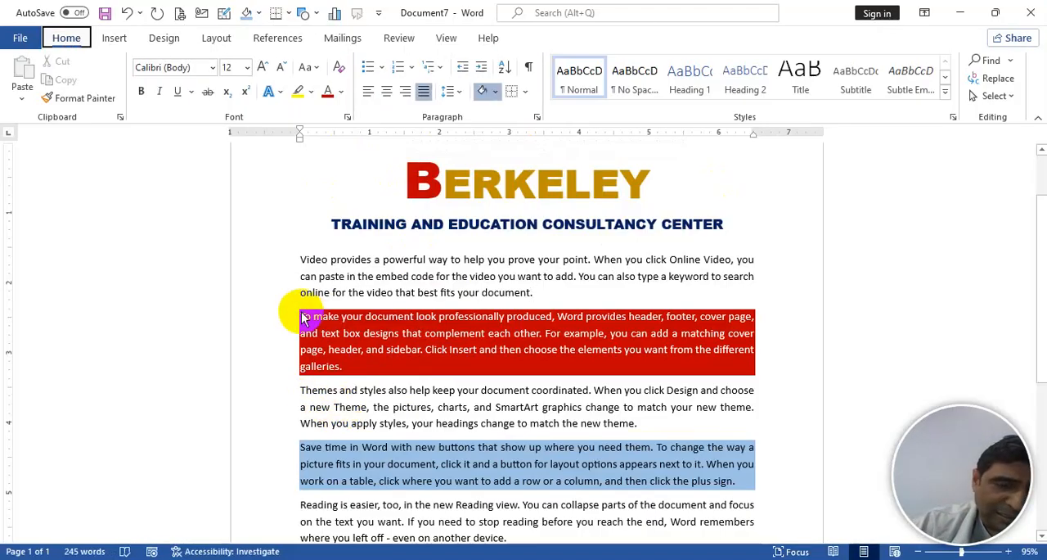
pyautogui.press('n')
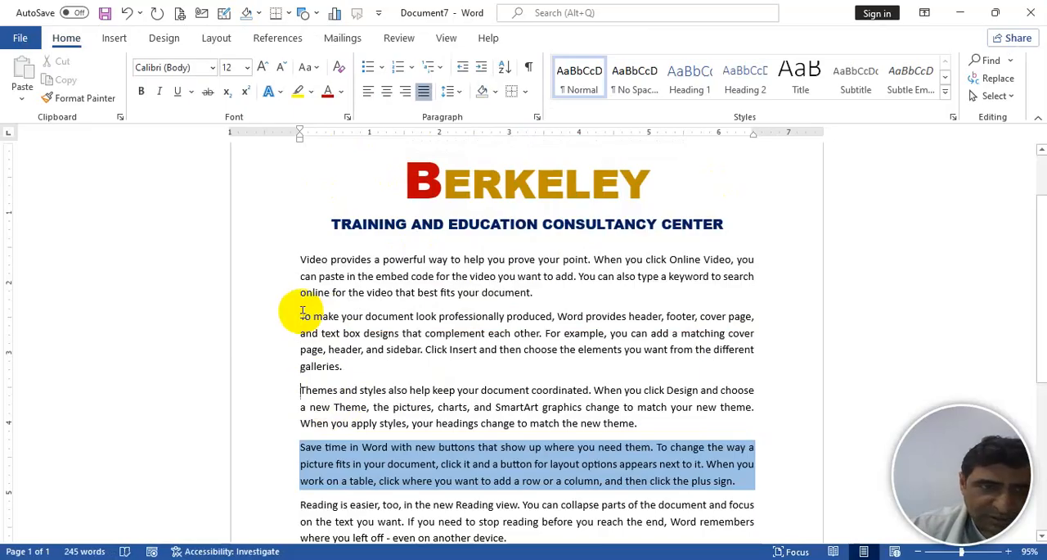
# - Remove the blue shading from the paragraph beginning "Save time in Word"
pyautogui.press('alt')
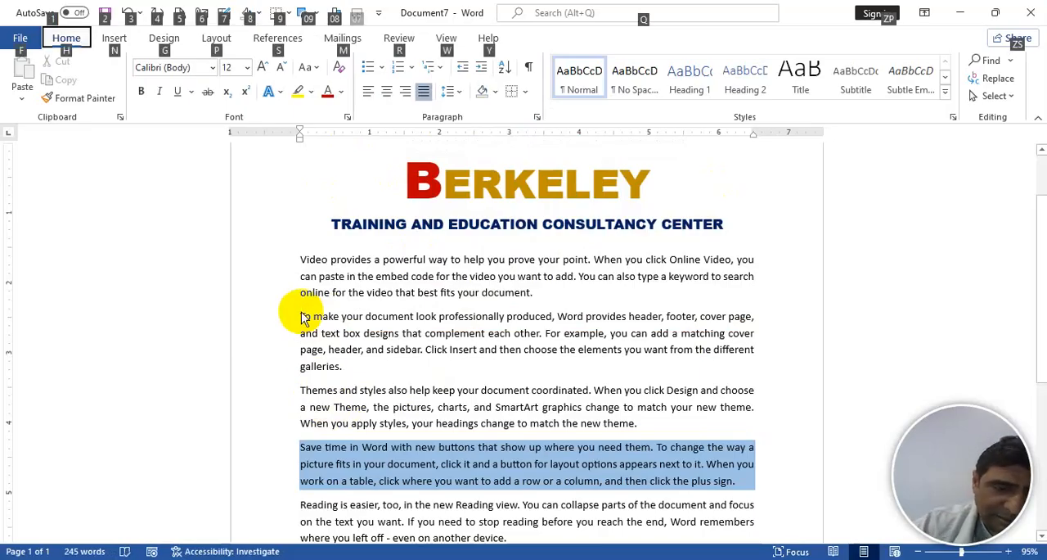
pyautogui.press('h')
pyautogui.press('h')
pyautogui.press('Escape')
pyautogui.press('Left')
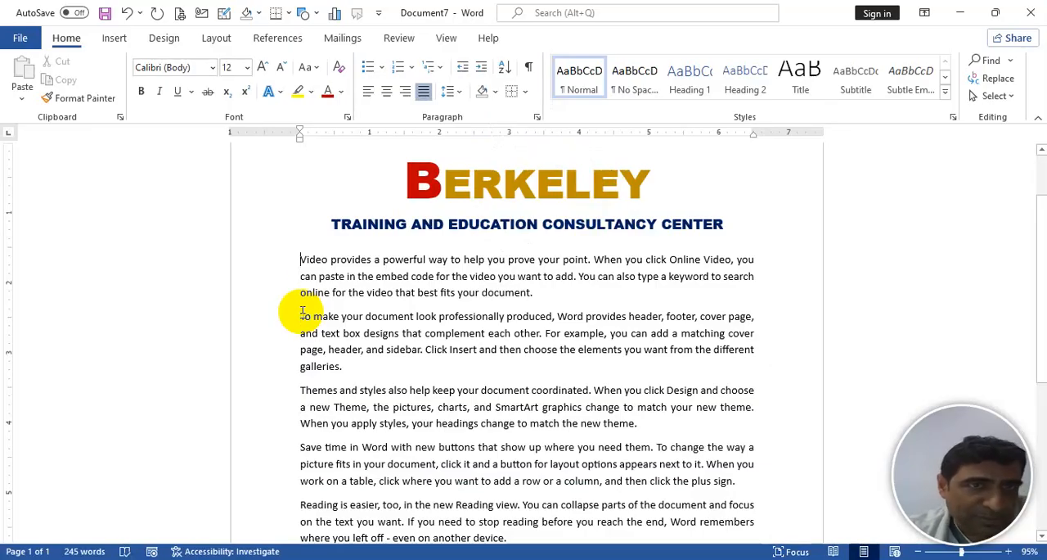
# - Underline the subtitle "TRAINING AND EDUCATION CONSULTANCY CENTER" and colour the underline standard red
pyautogui.tripleClick(333, 223)
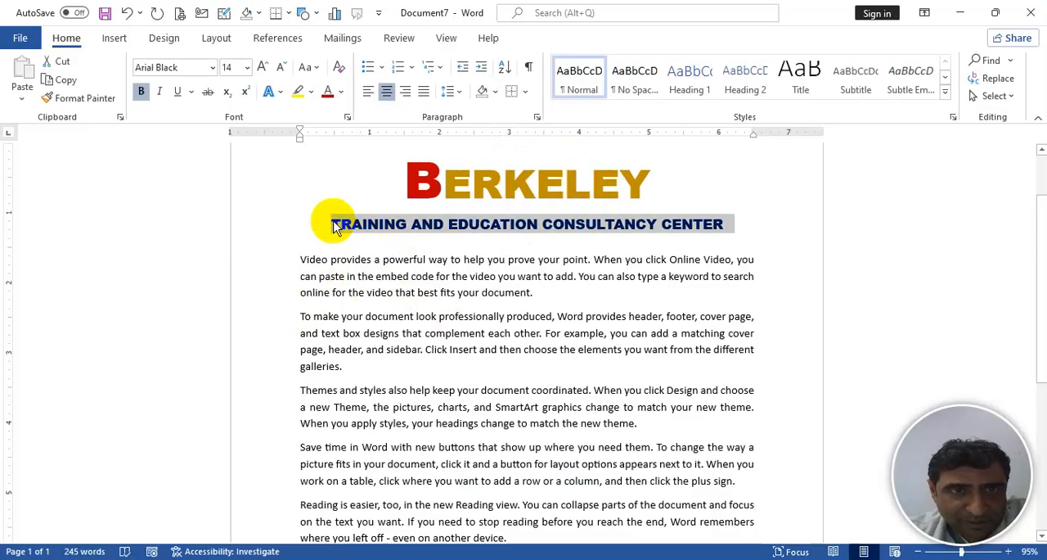
pyautogui.click(178, 92)
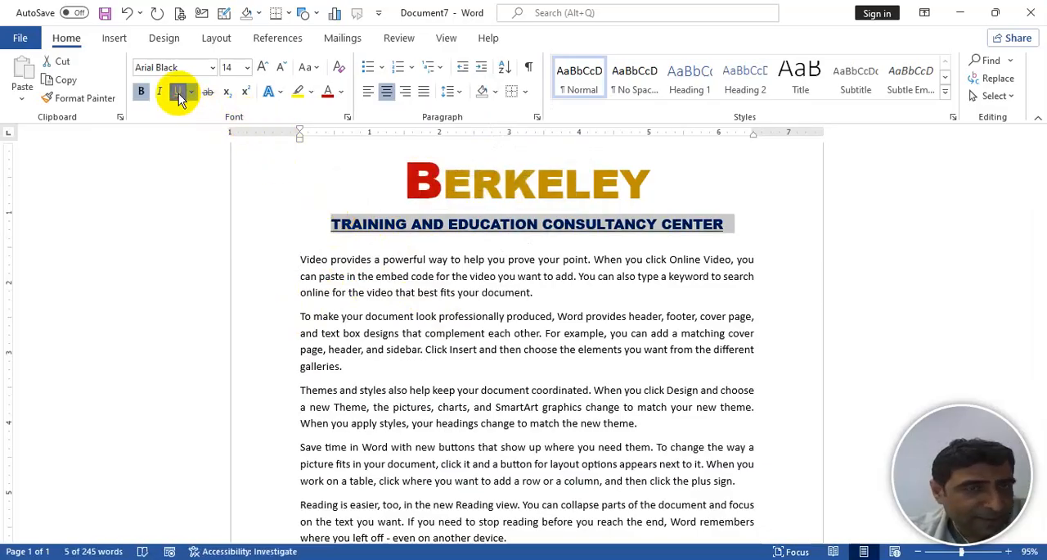
pyautogui.click(192, 95)
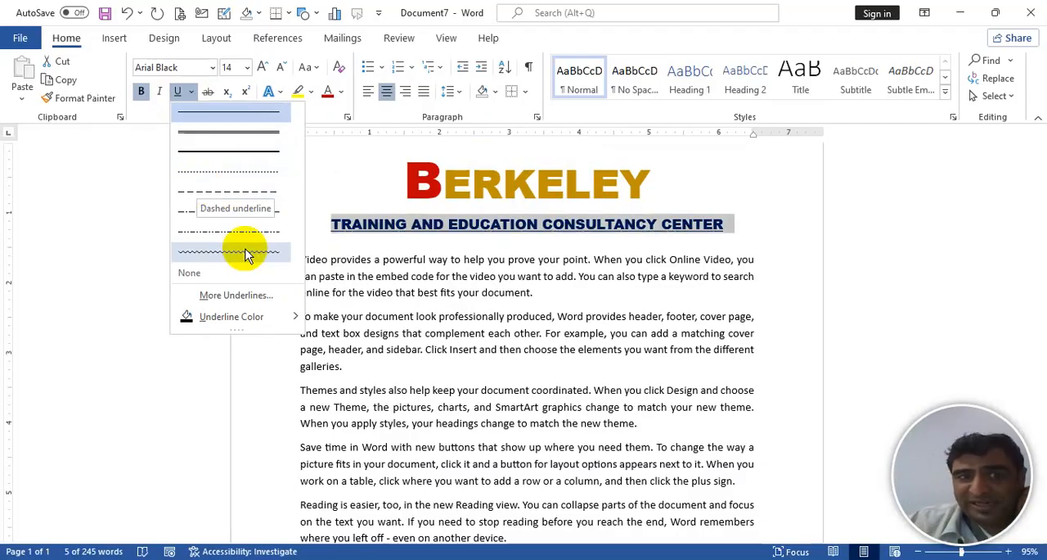
pyautogui.moveTo(273, 320)
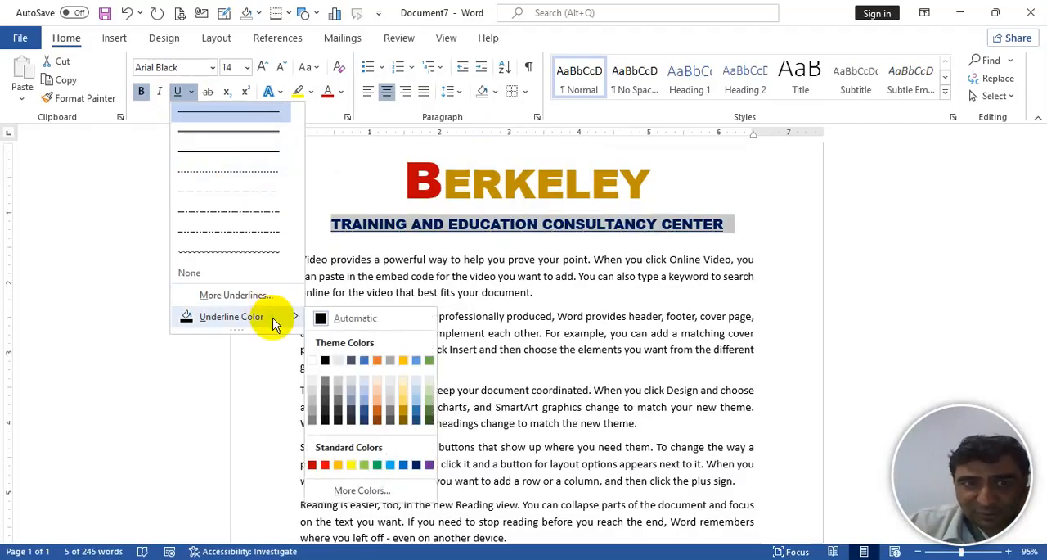
pyautogui.click(326, 464)
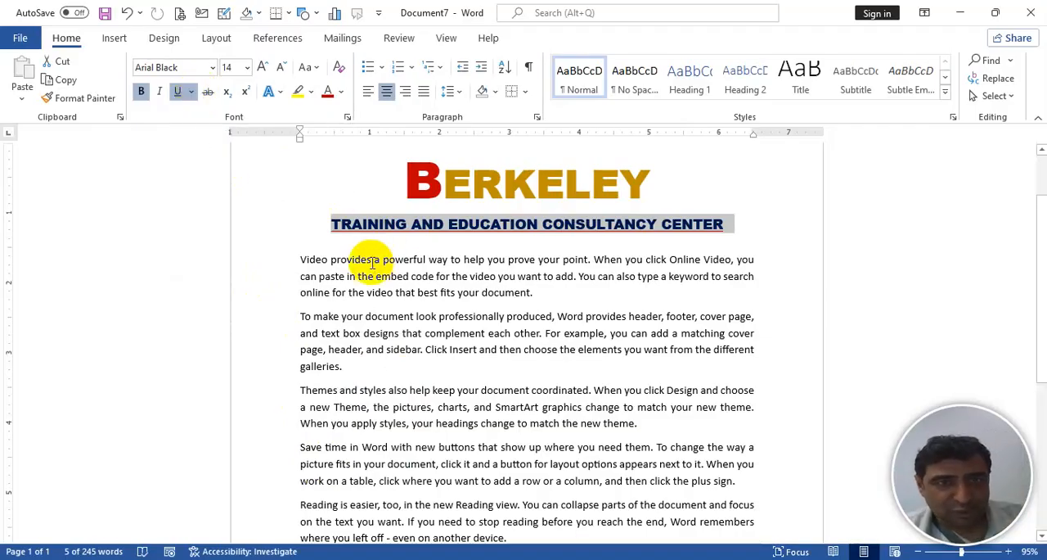
# - Strike through the word "provides" in the first body paragraph and try strikethrough on the word "embed"
pyautogui.moveTo(331, 262); pyautogui.dragTo(372, 263)
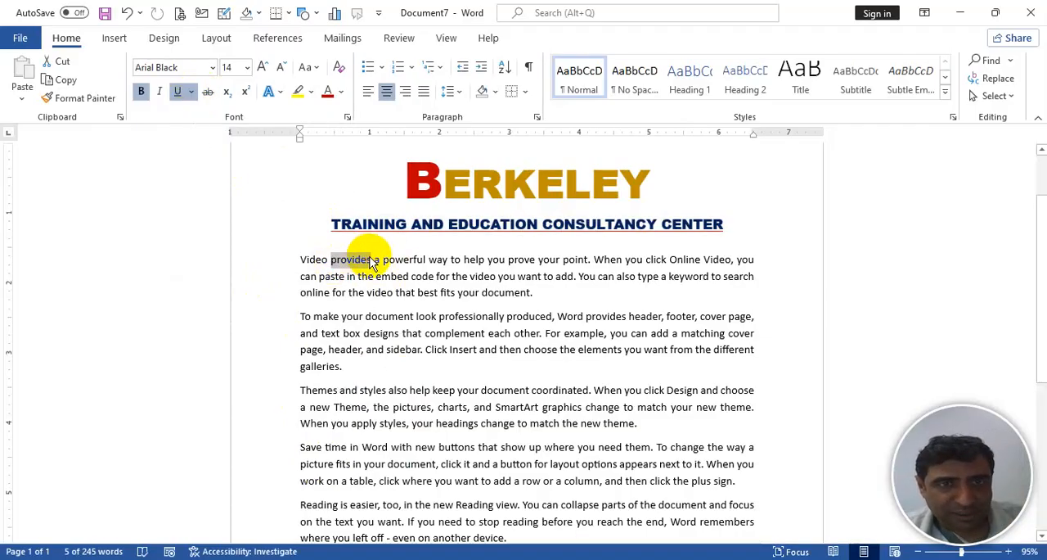
pyautogui.click(210, 95)
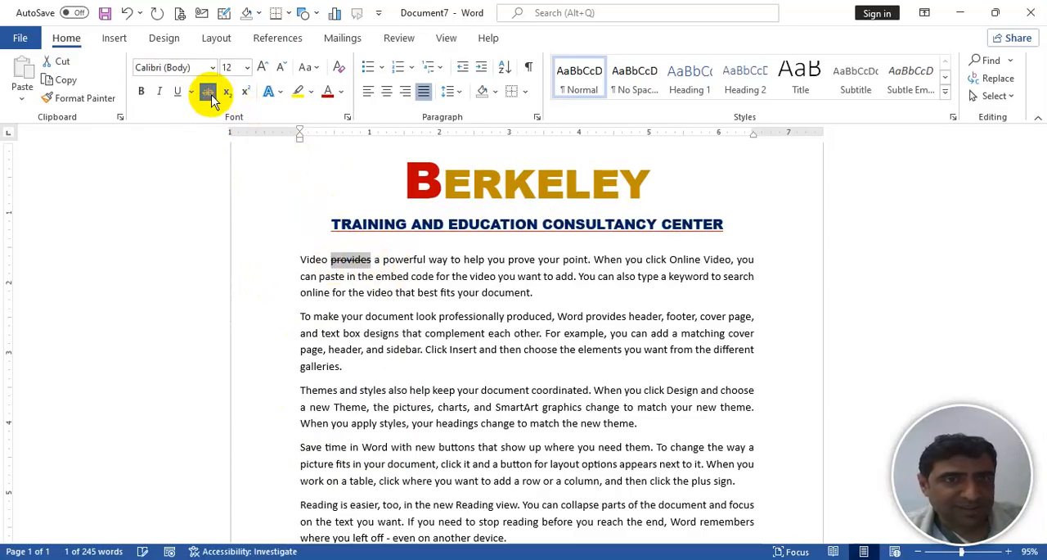
pyautogui.click(375, 277)
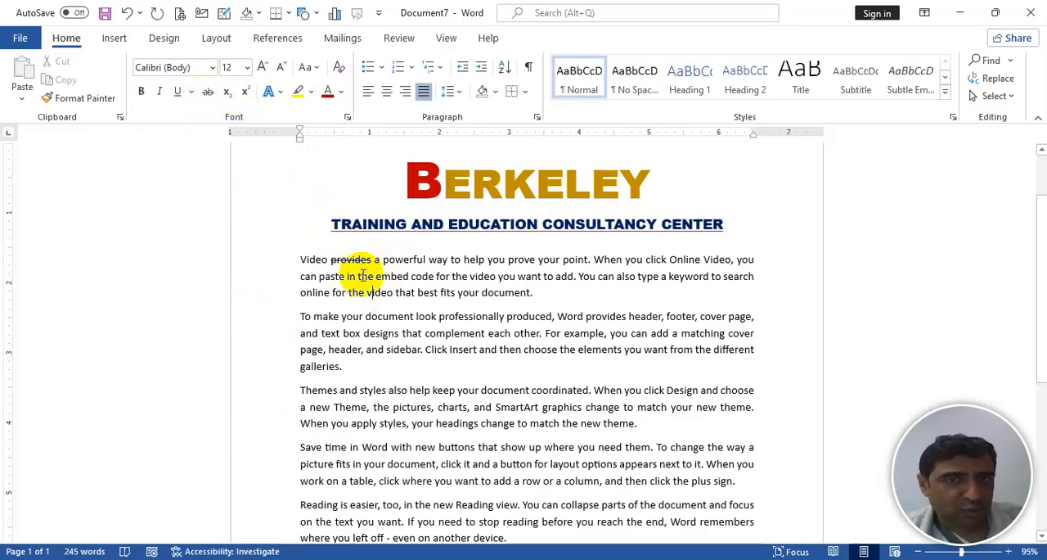
pyautogui.doubleClick(397, 276)
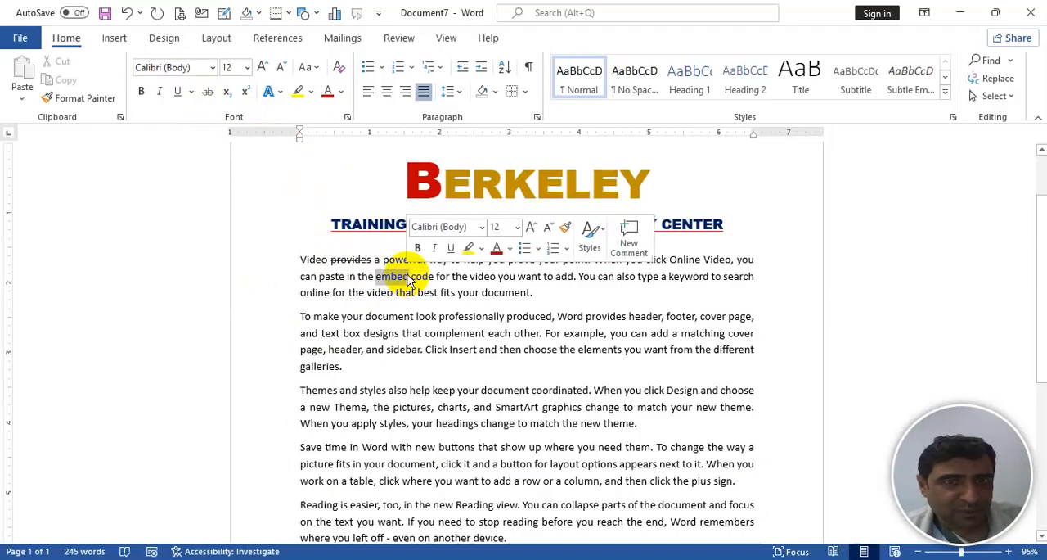
pyautogui.click(210, 93)
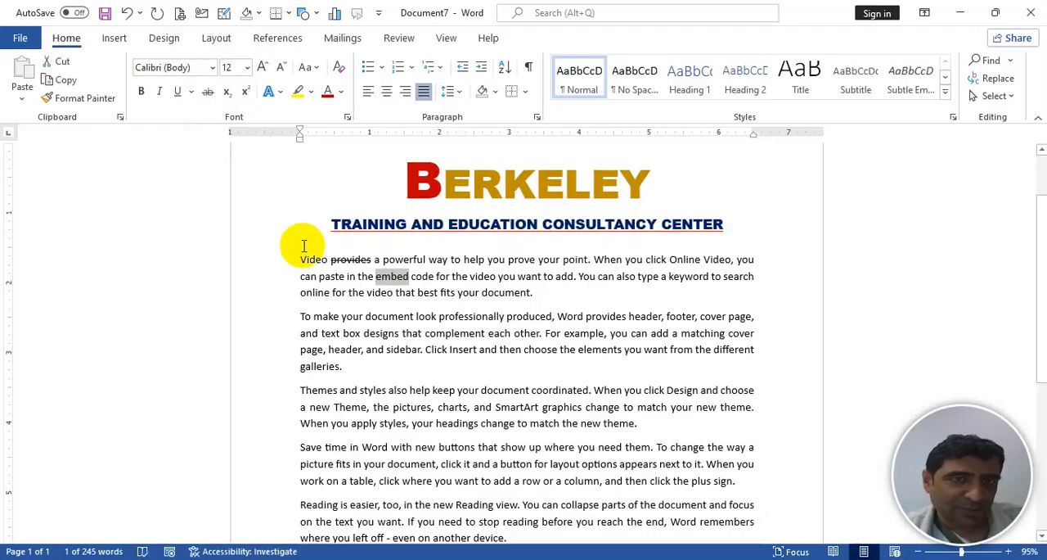
# - Clear the strikethrough from the words "Video provides" at the start of the first body paragraph
pyautogui.moveTo(344, 259); pyautogui.dragTo(368, 260)
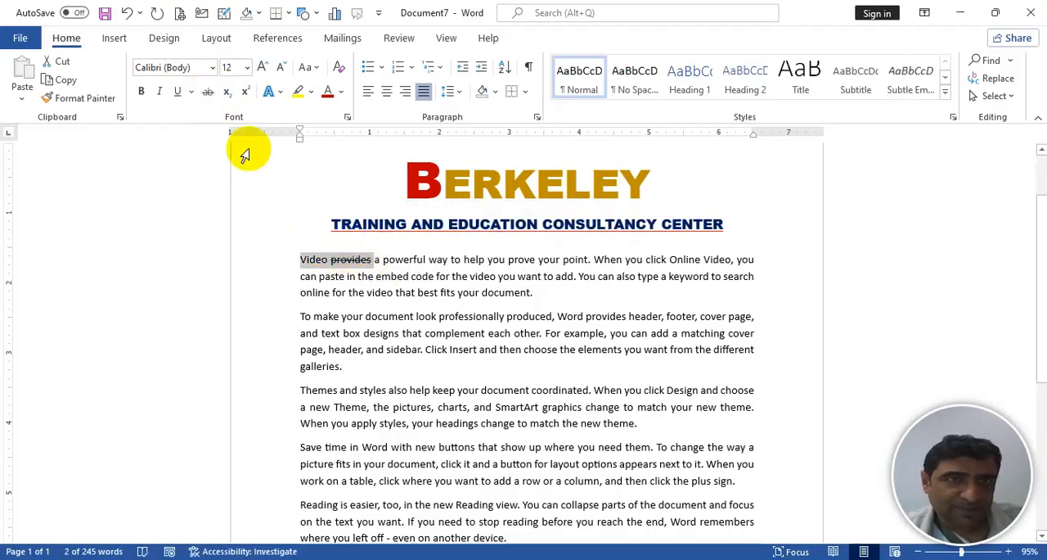
pyautogui.click(209, 93)
pyautogui.click(209, 93)
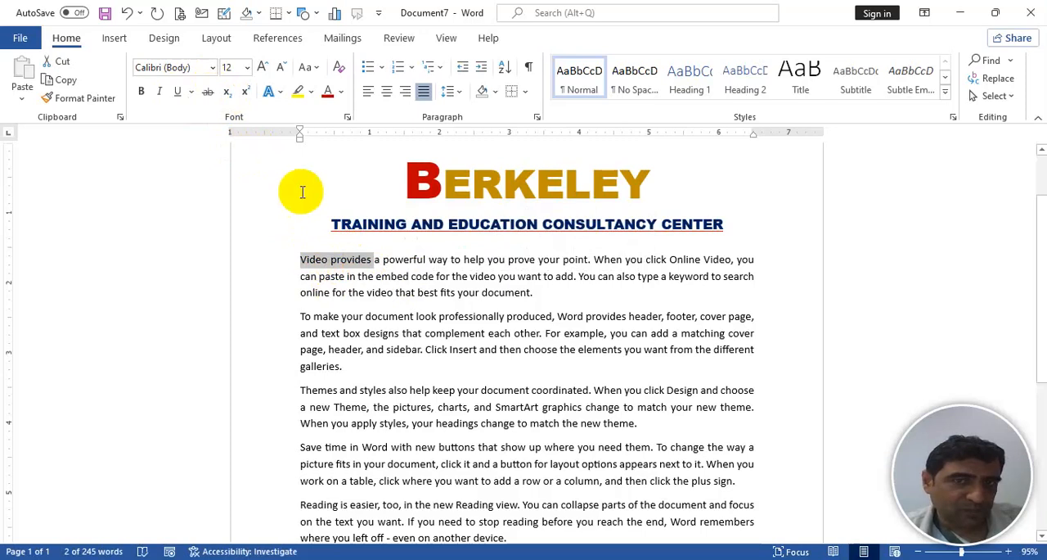
# - Insert an empty paragraph after the paragraph beginning "Video provides" and delete it again
pyautogui.click(564, 293)
pyautogui.press('Return')
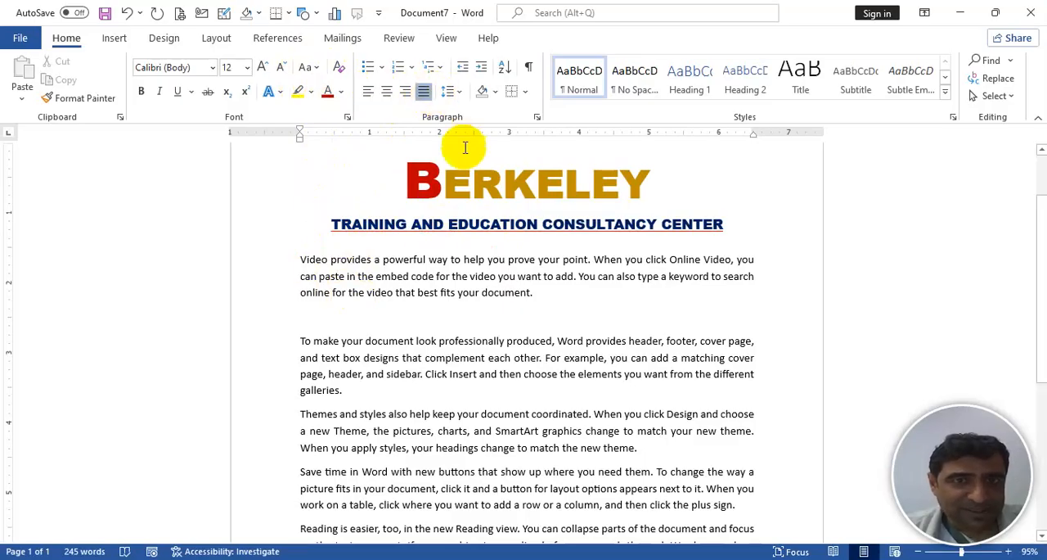
pyautogui.press('Delete')
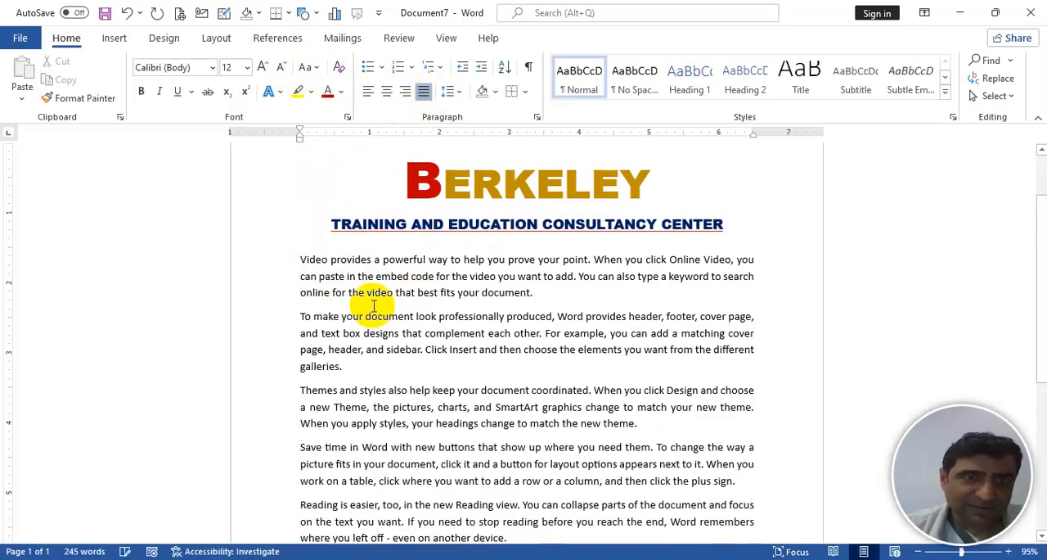
# - Remove the space after the first three body paragraphs, from "Video provides" through "Themes and styles"
pyautogui.moveTo(285, 262); pyautogui.dragTo(636, 423)
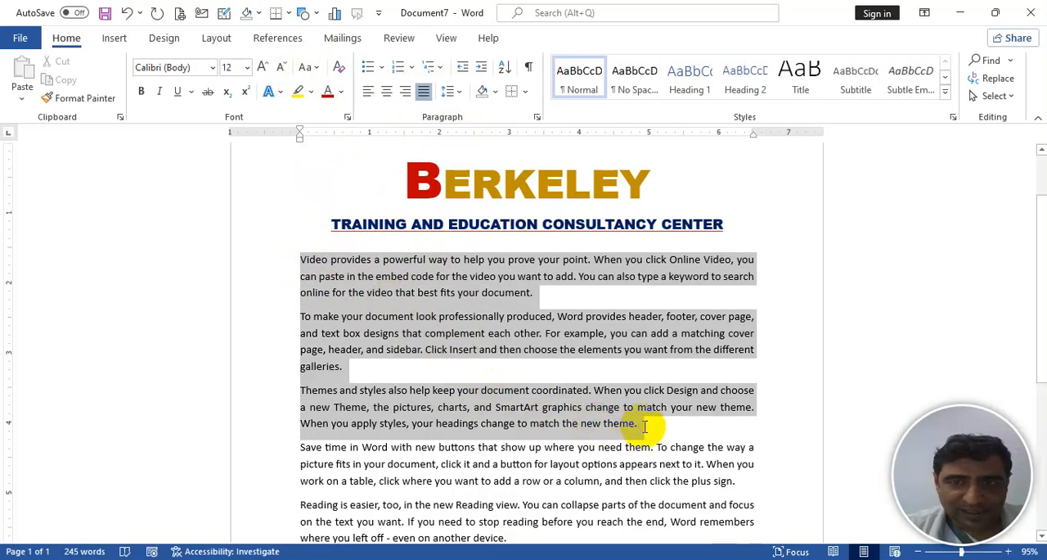
pyautogui.click(457, 91)
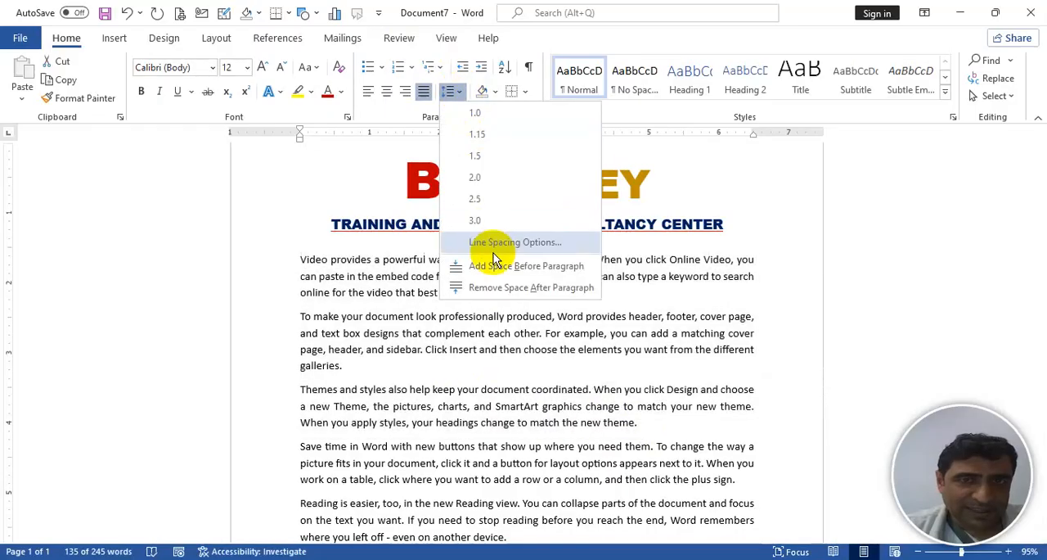
pyautogui.click(492, 288)
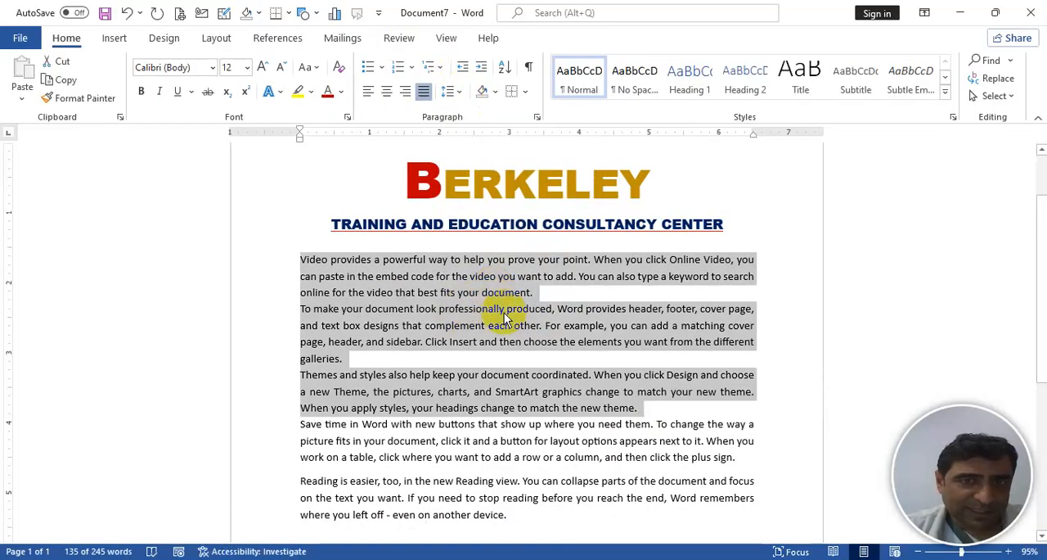
pyautogui.click(540, 295)
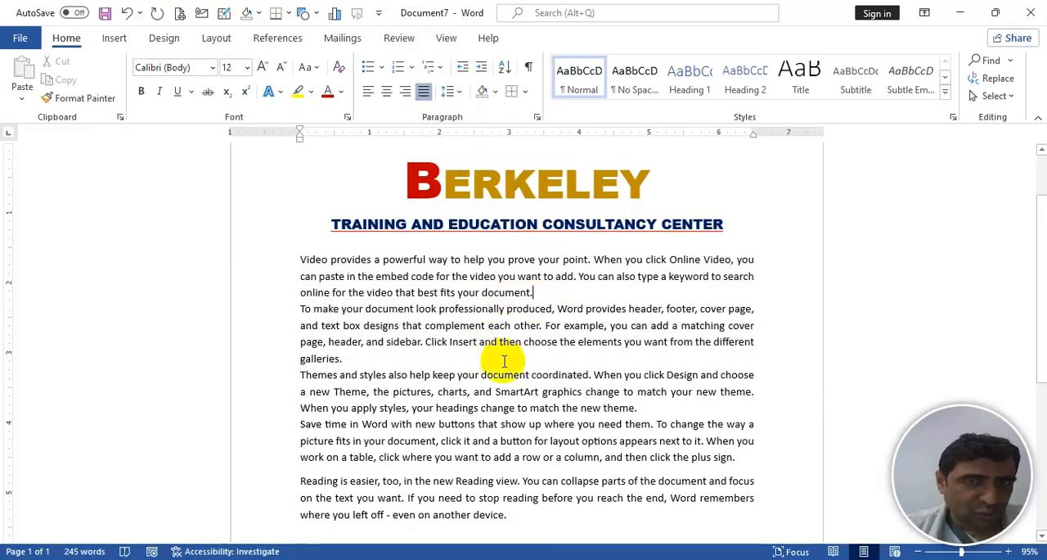
# - Add space after the first four body paragraphs, from "Video provides" through "Save time in Word"
pyautogui.moveTo(300, 258); pyautogui.dragTo(736, 458)
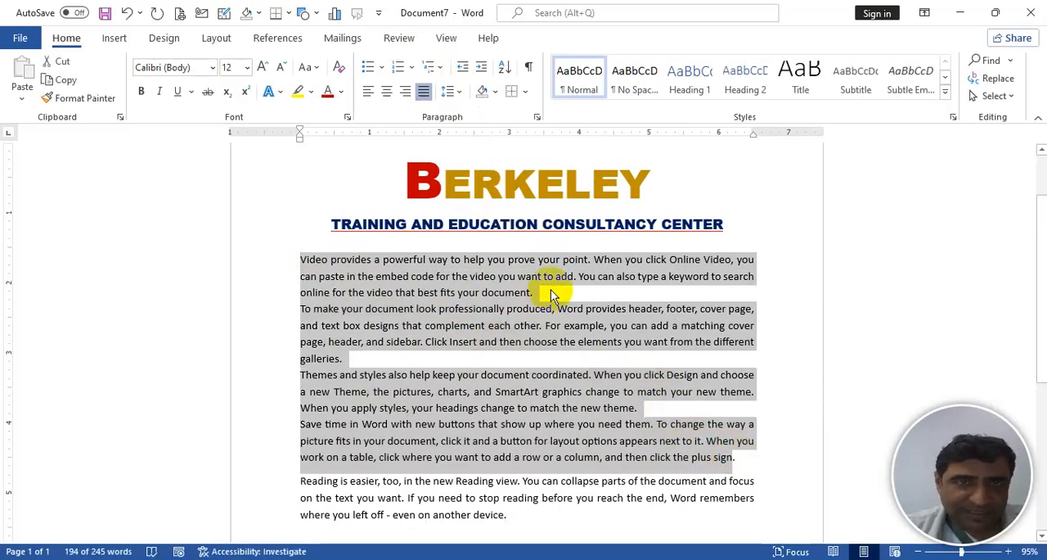
pyautogui.click(449, 91)
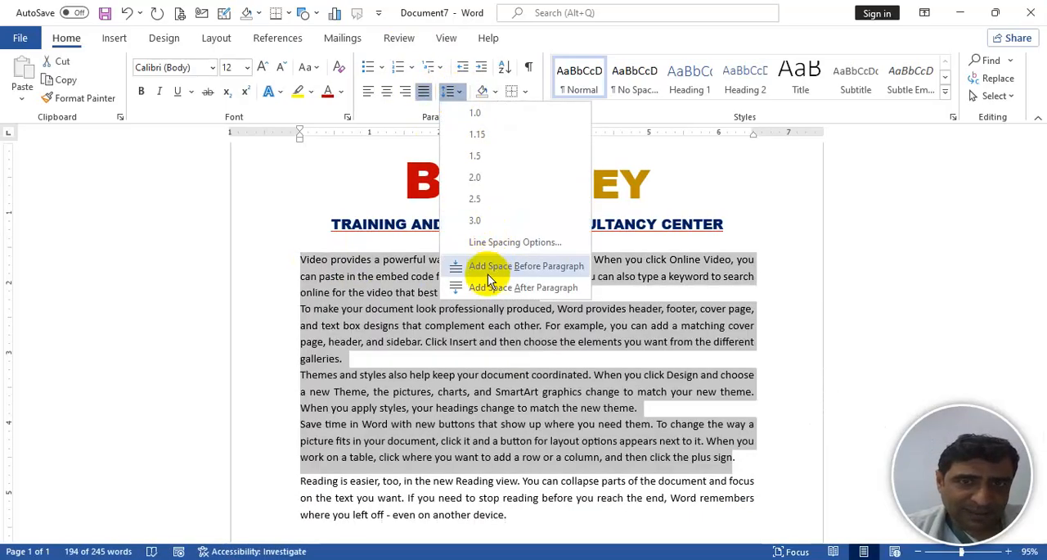
pyautogui.click(495, 288)
pyautogui.click(436, 371)
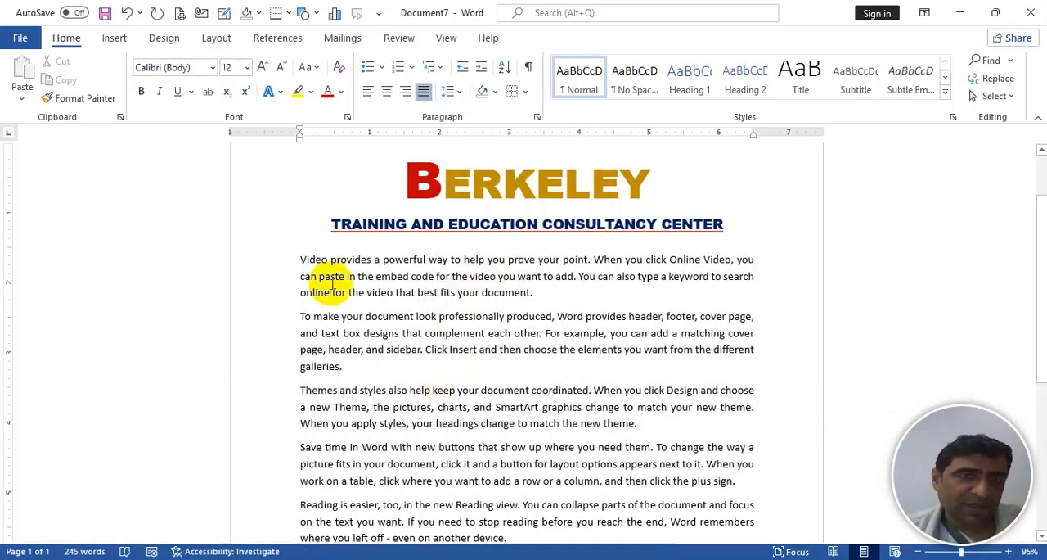
# - Try double and 1.5 line spacing on the first body paragraph, finishing with 1.0 spacing
pyautogui.doubleClick(301, 260)
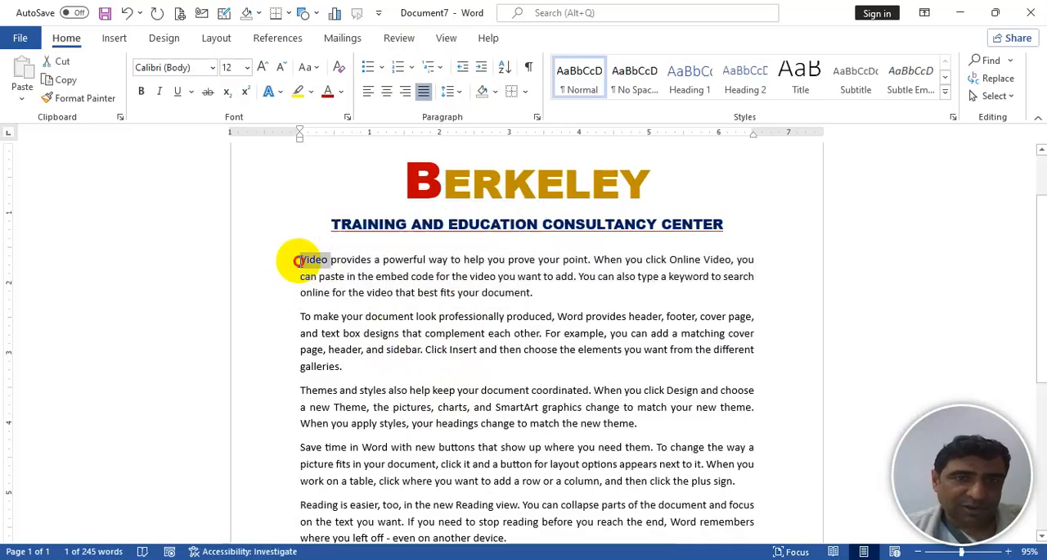
pyautogui.tripleClick(300, 260)
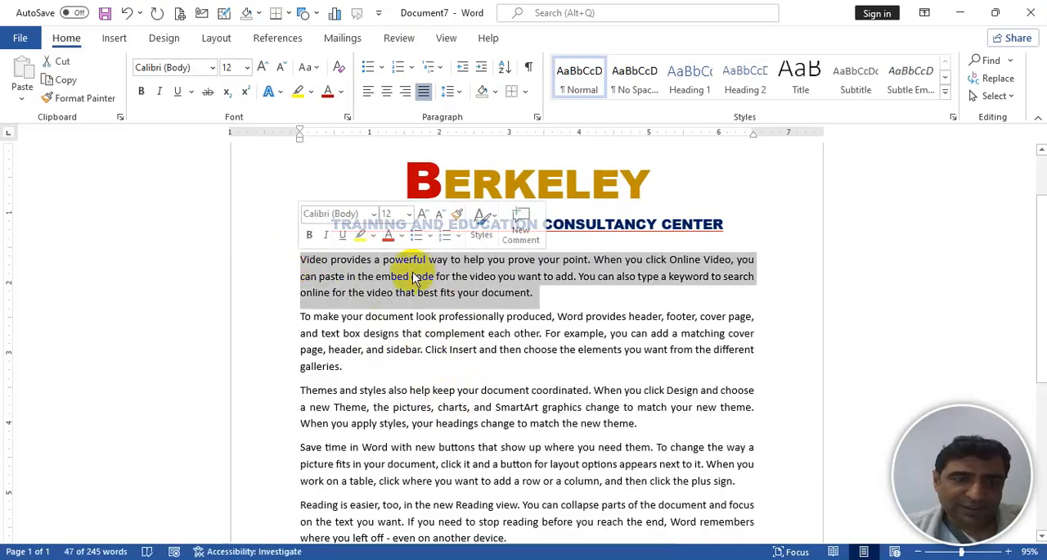
pyautogui.hotkey('ctrl', '2')
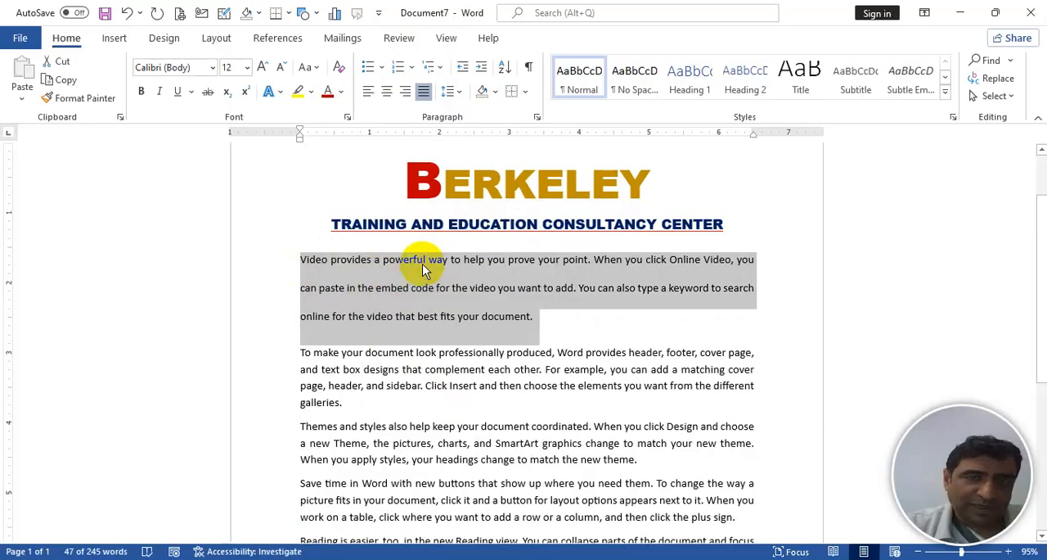
pyautogui.hotkey('ctrl', '5')
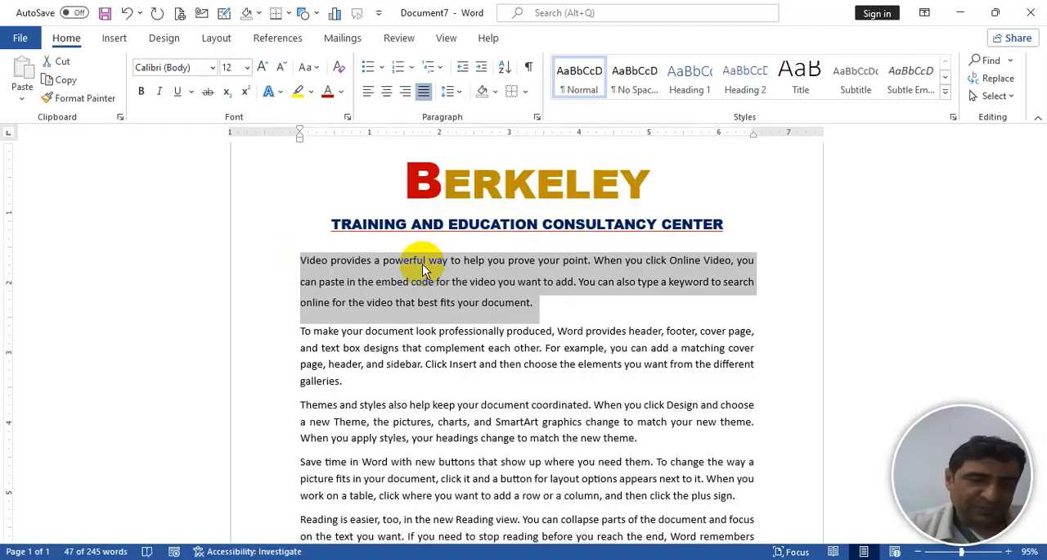
pyautogui.hotkey('ctrl', '1')
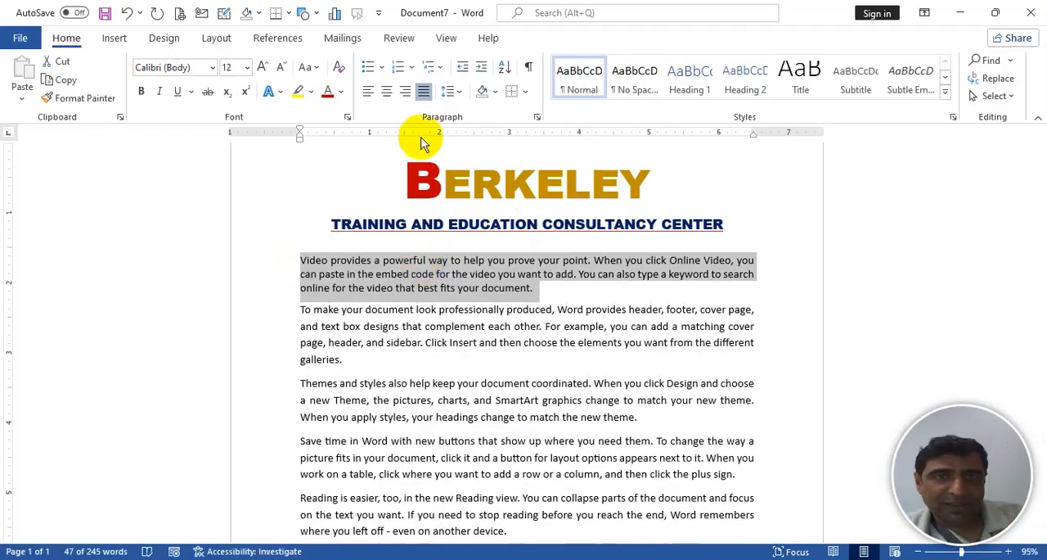
pyautogui.click(459, 90)
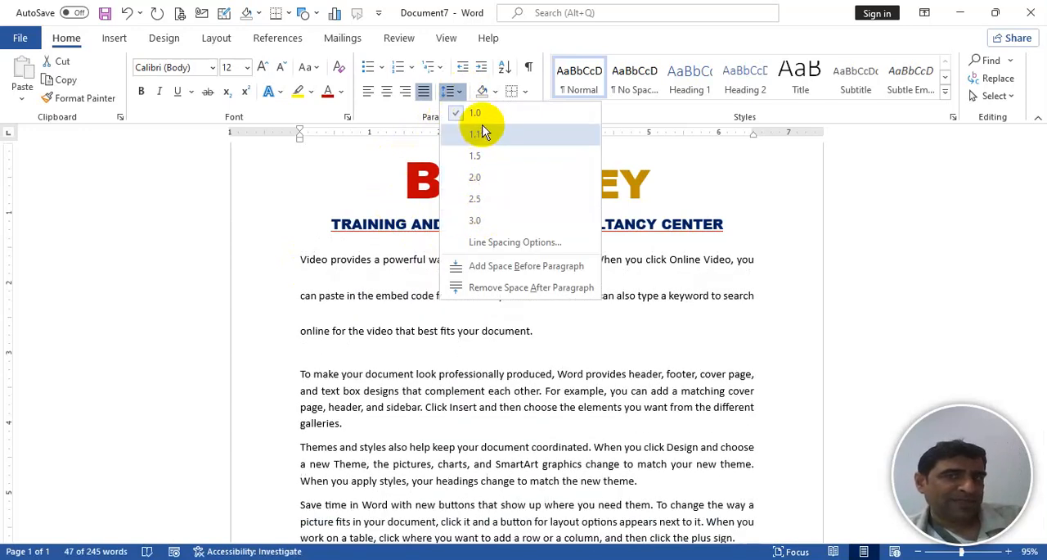
pyautogui.click(478, 113)
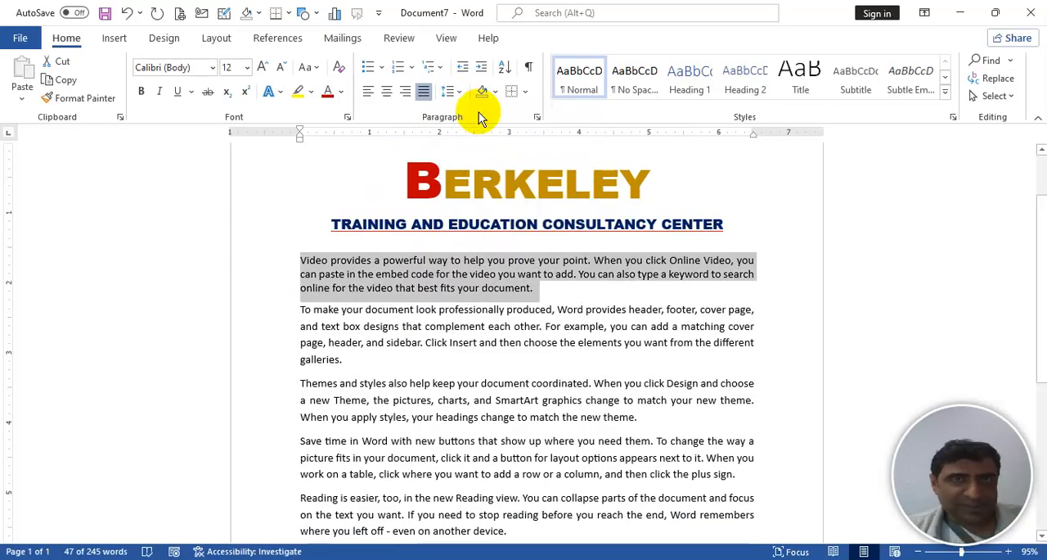
# - Insert a paragraph below the one ending in "galleries." as an arrow-bulleted item reading "Passport Copy"
pyautogui.click(399, 359)
pyautogui.press('Return')
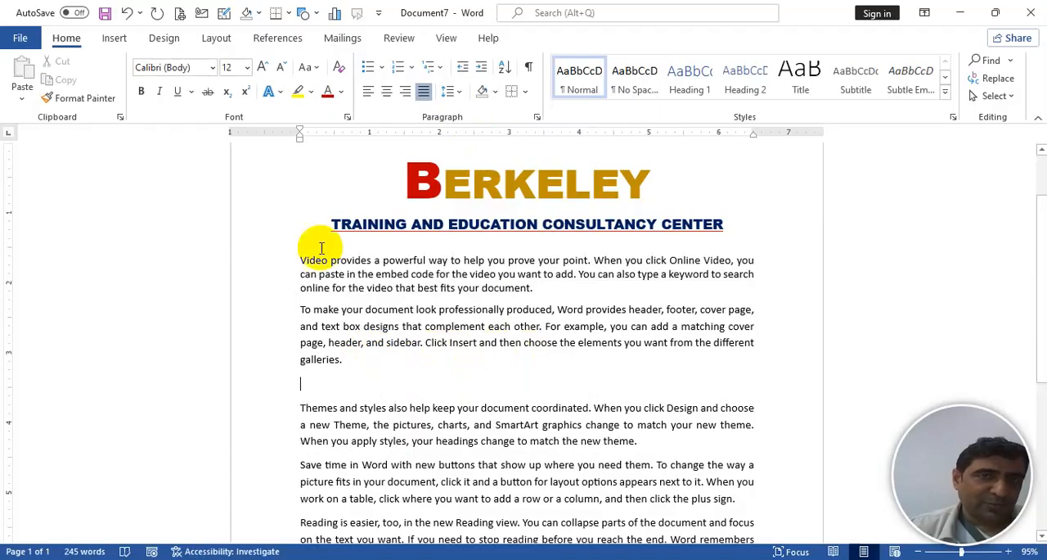
pyautogui.click(382, 68)
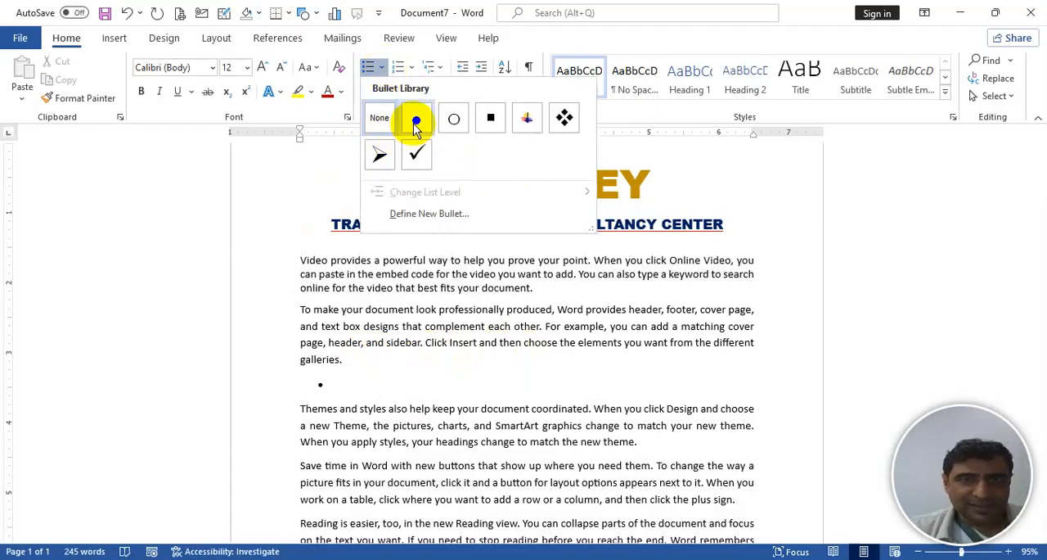
pyautogui.click(381, 155)
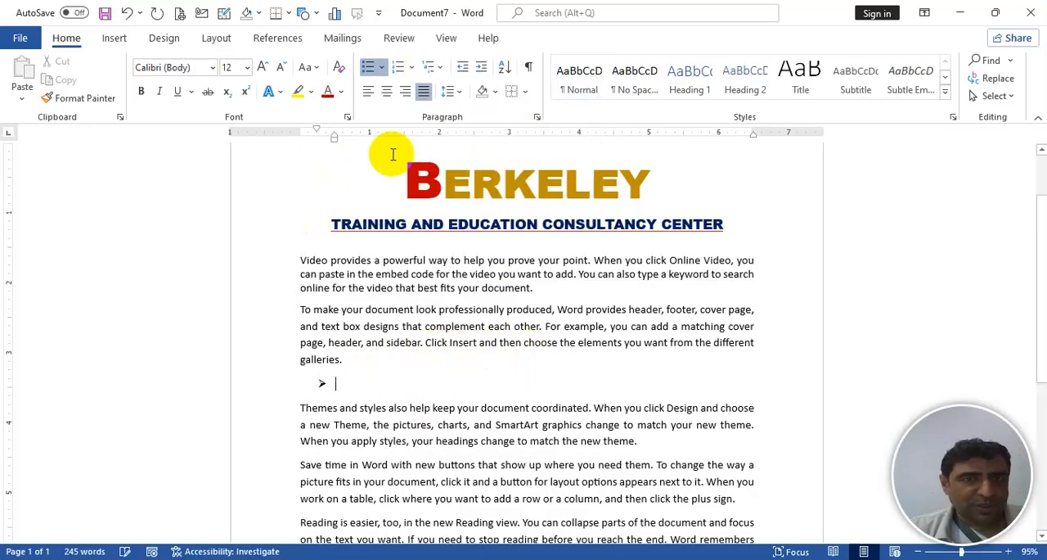
pyautogui.write('pAK')
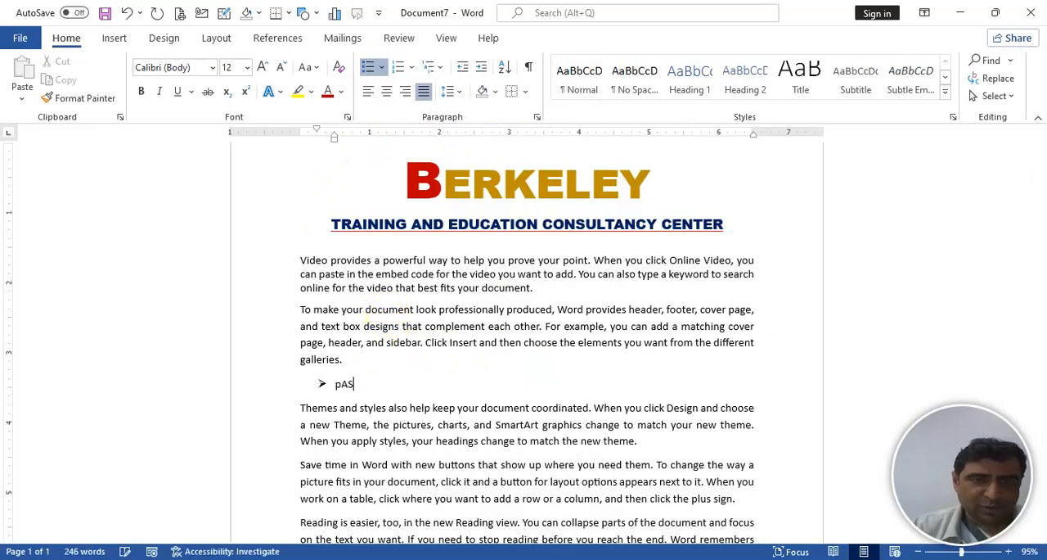
pyautogui.press('BackSpace')
pyautogui.press('BackSpace')
pyautogui.press('BackSpace')
pyautogui.write('Passor')
pyautogui.write('port Copy')
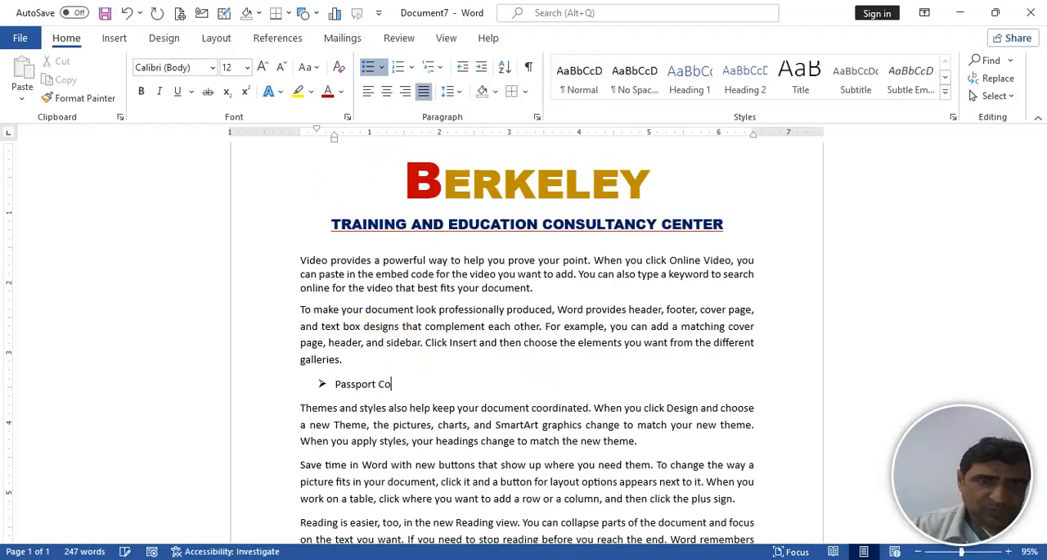
# - Add the bulleted item "QID" below "Passport Copy"
pyautogui.press('Return')
pyautogui.write('Q\\')
pyautogui.press('BackSpace')
pyautogui.write('D')
pyautogui.press('Left')
pyautogui.write('I')
pyautogui.press('End')
# - Add the bulleted item "Medical Fitness Certificate" below "QID", removing the stray letters entered in the word "designs"
pyautogui.press('Return')
pyautogui.write('M')
pyautogui.click(381, 327)
pyautogui.write('ED')
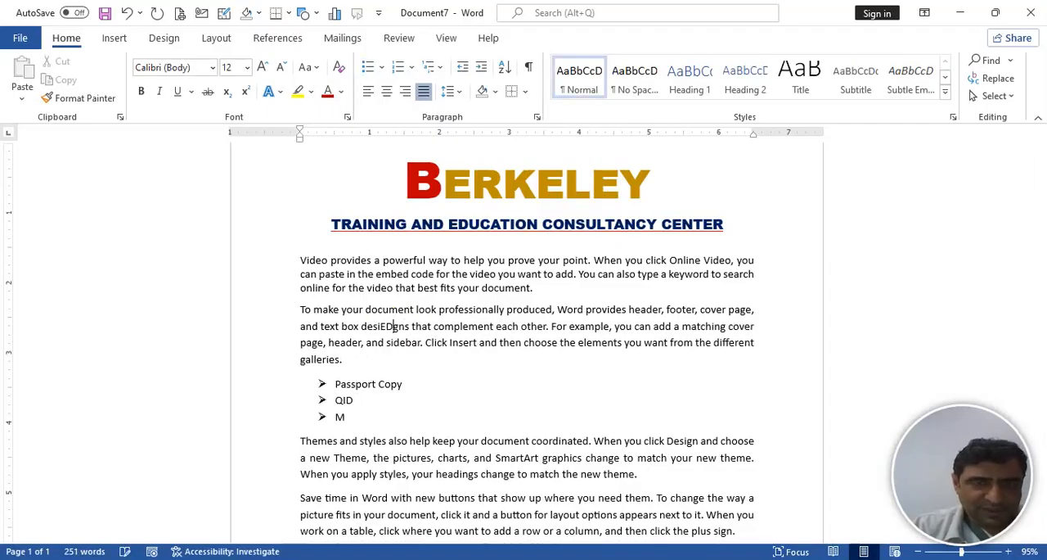
pyautogui.press('BackSpace')
pyautogui.press('BackSpace')
pyautogui.click(342, 415)
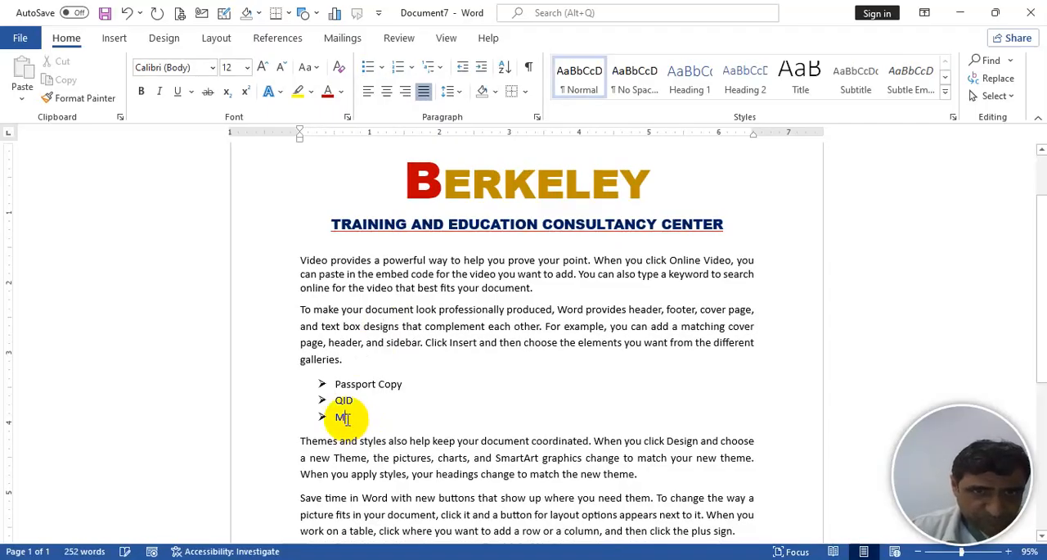
pyautogui.write('EDIC')
pyautogui.press('BackSpace')
pyautogui.press('BackSpace')
pyautogui.press('BackSpace')
pyautogui.press('BackSpace')
pyautogui.write('e')
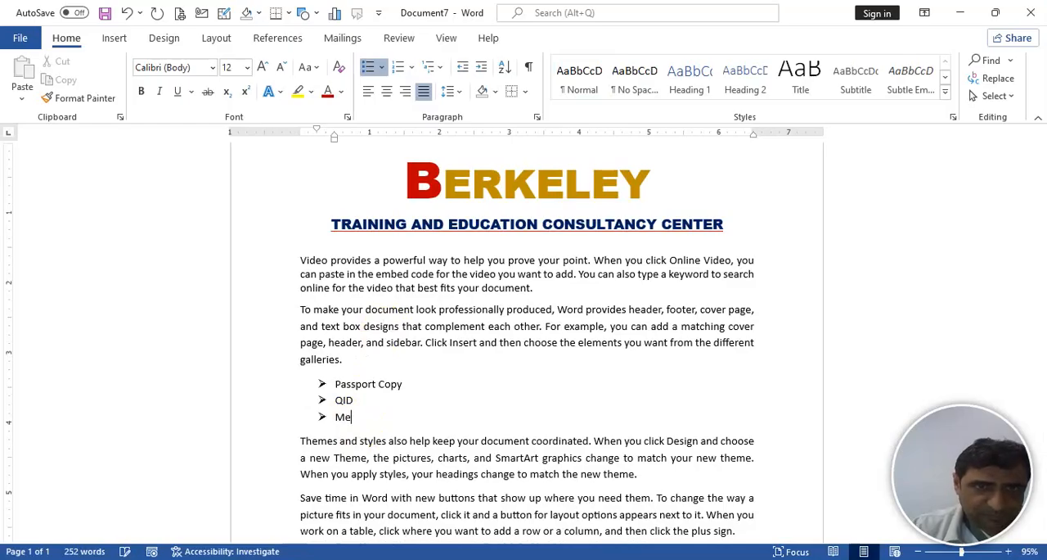
pyautogui.write('dical Fitne')
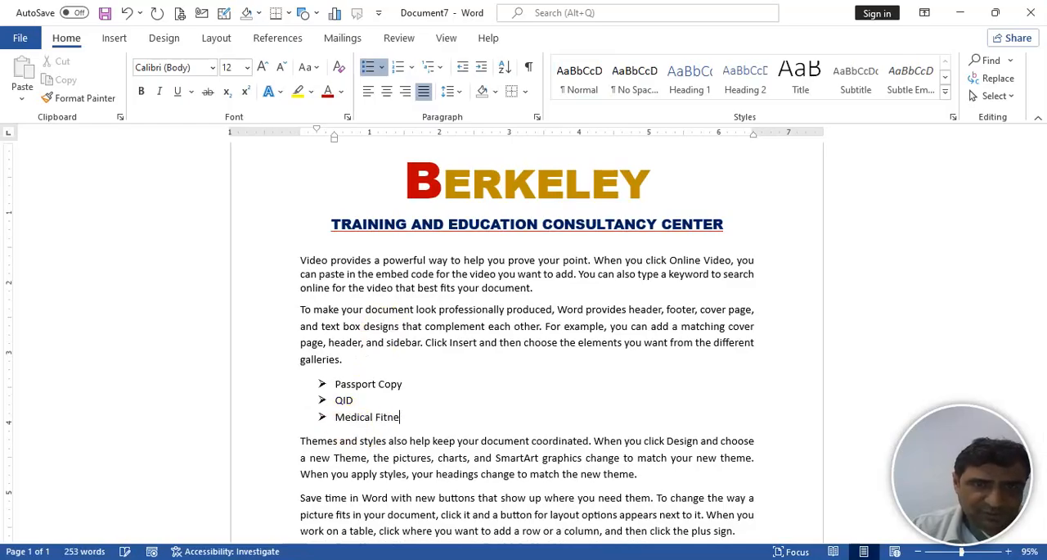
pyautogui.write('ss Certificate')
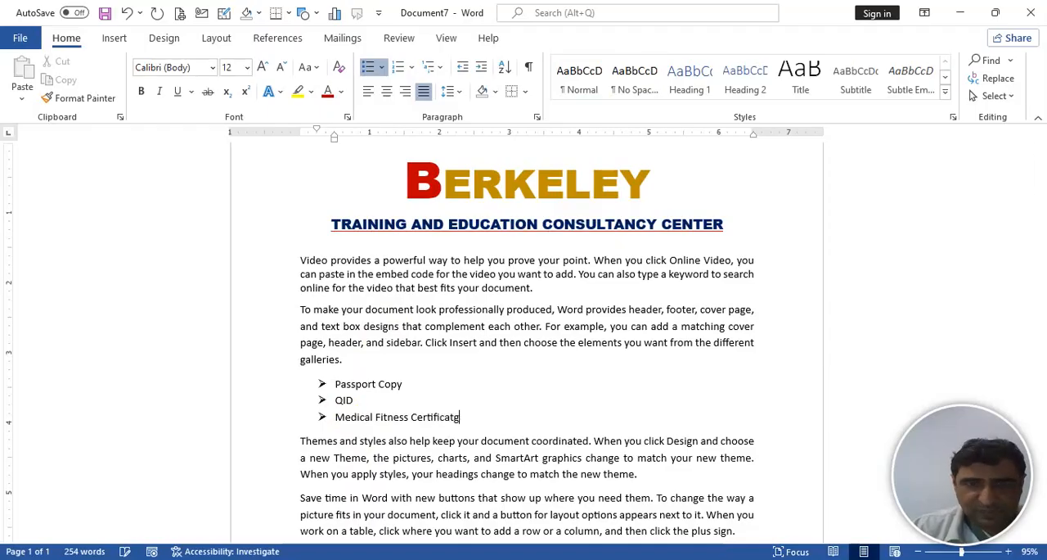
pyautogui.press('Return')
pyautogui.press('BackSpace')
pyautogui.press('BackSpace')
pyautogui.press('BackSpace')
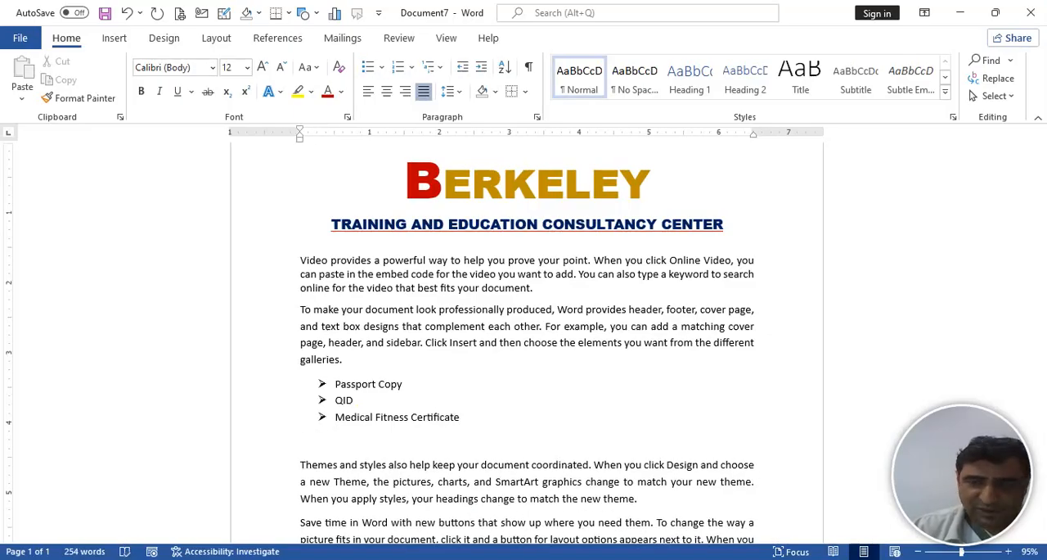
pyautogui.press('BackSpace')
# - Add two second-level items, "Local" and "International", under the "Passport Copy" bullet
pyautogui.click(413, 384)
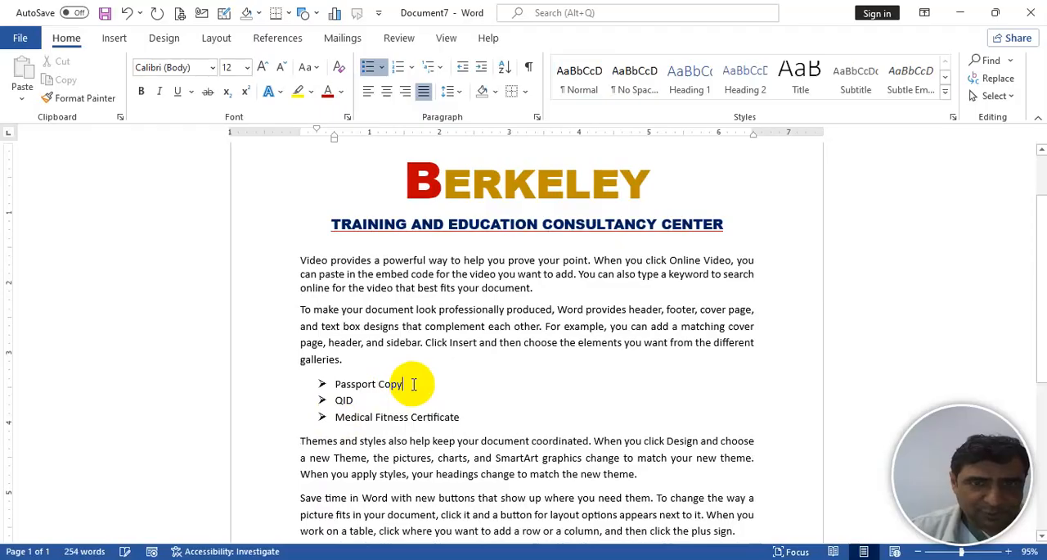
pyautogui.press('Return')
pyautogui.press('Tab')
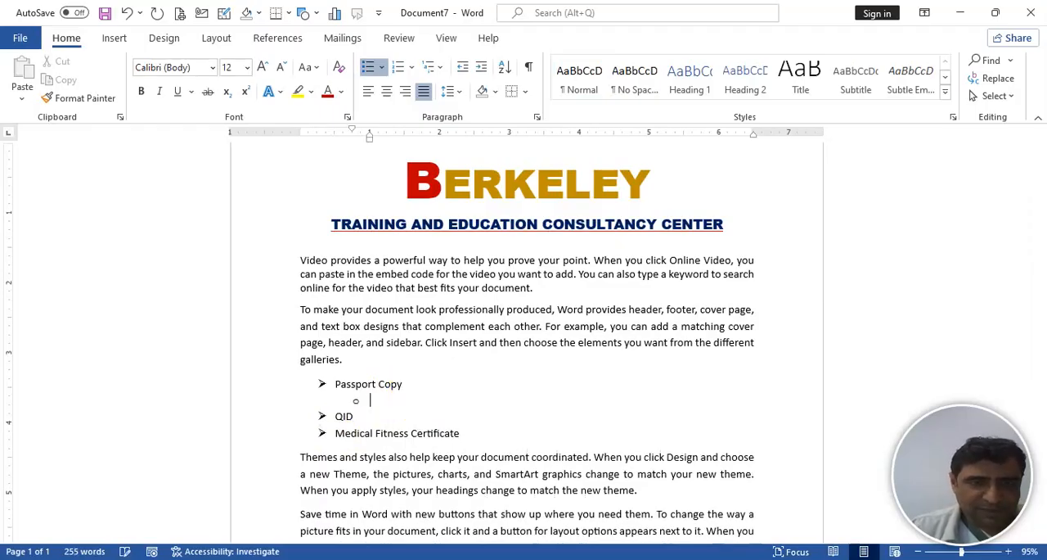
pyautogui.write('Local')
pyautogui.press('Return')
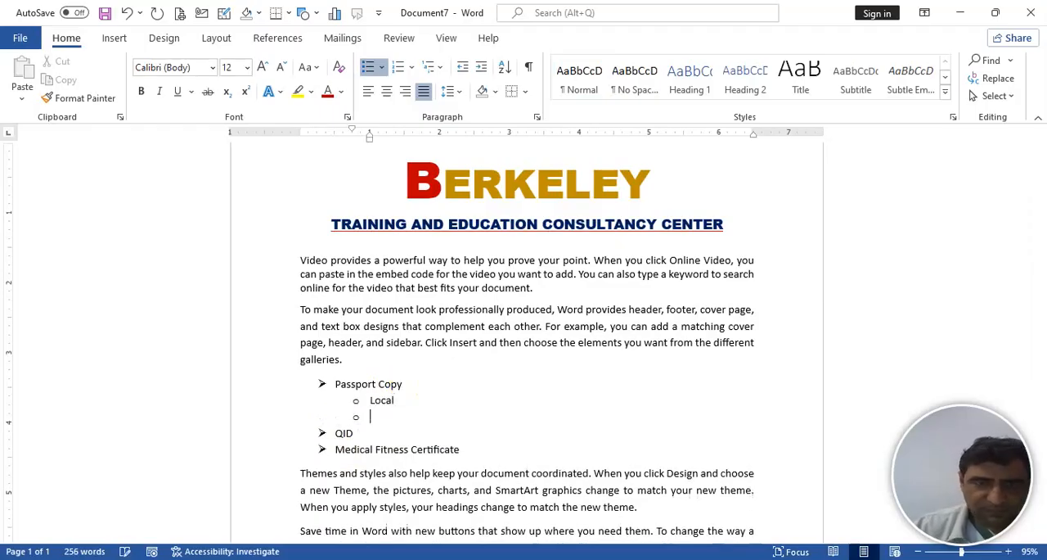
pyautogui.write('International')
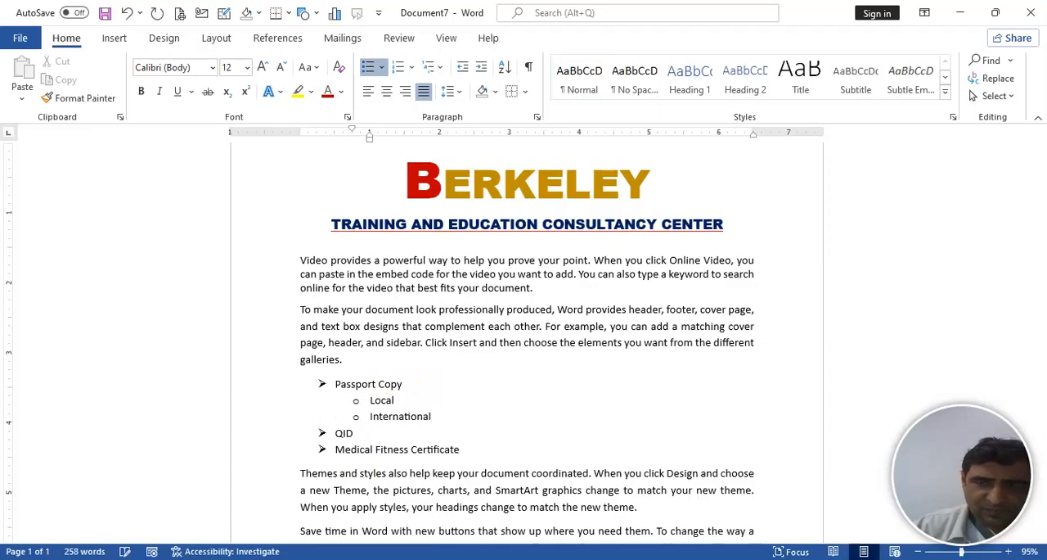
# - Add an empty item below "International", promote it to the first list level and delete it again
pyautogui.press('Return')
pyautogui.hotkey('shift', 'Tab')
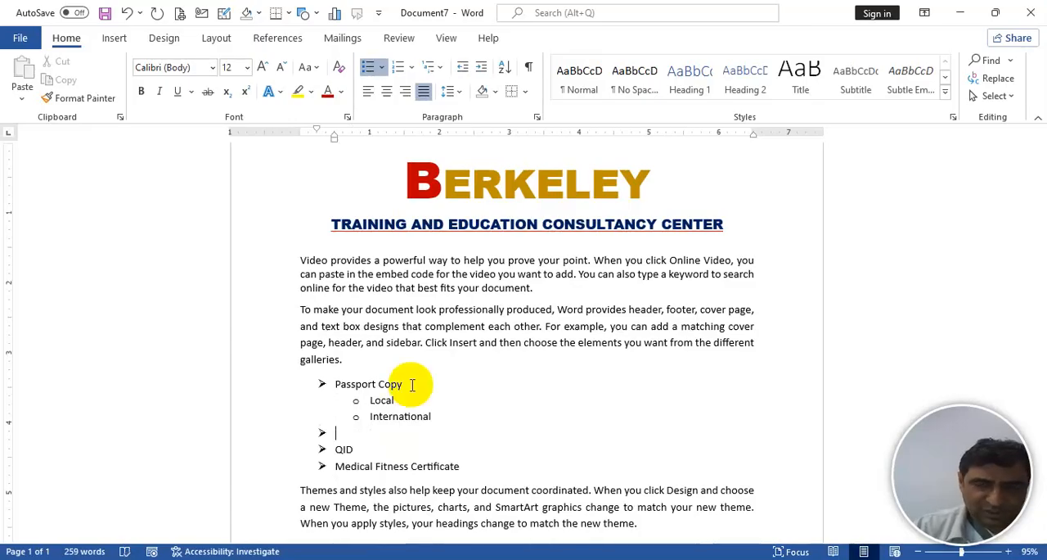
pyautogui.press('Delete')
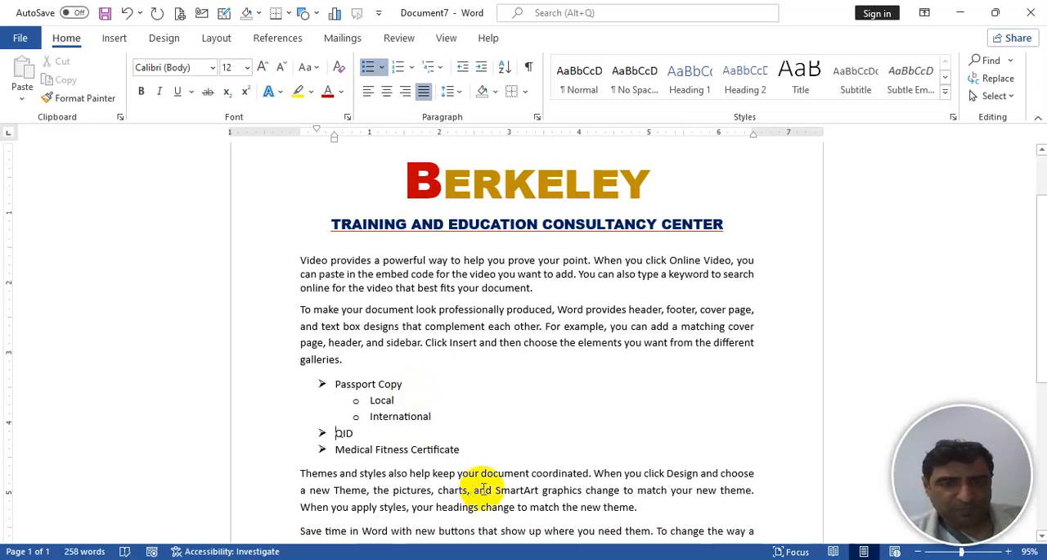
# - Add the line "Educational Certificates" below the "Themes and styles" paragraph, followed by an empty paragraph
pyautogui.click(652, 502)
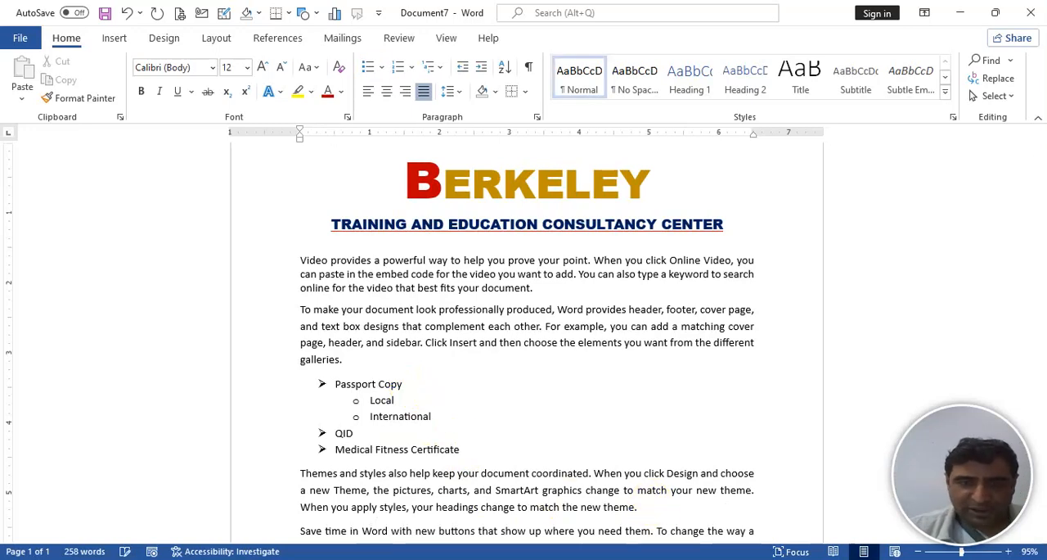
pyautogui.press('Return')
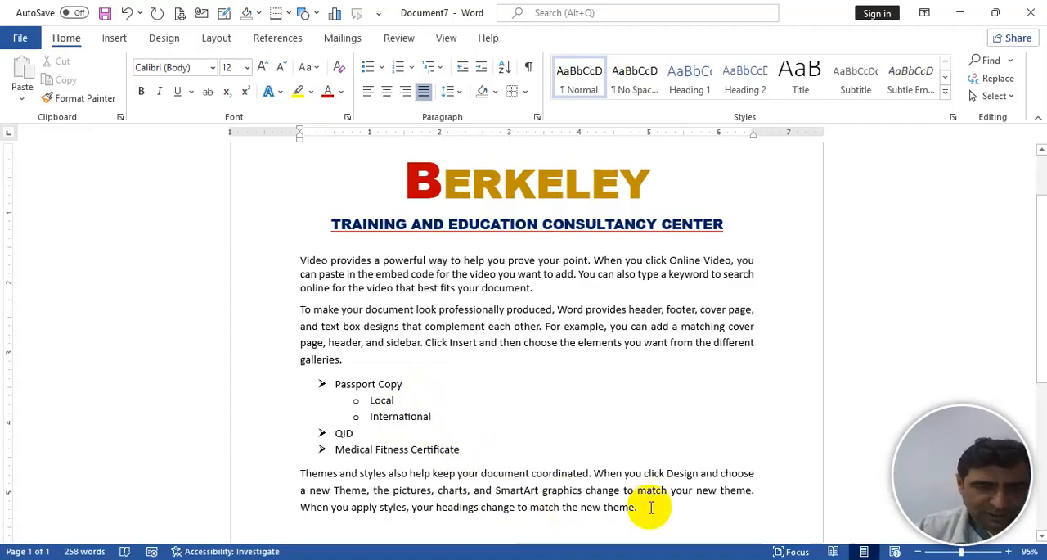
pyautogui.write('Educational Cert')
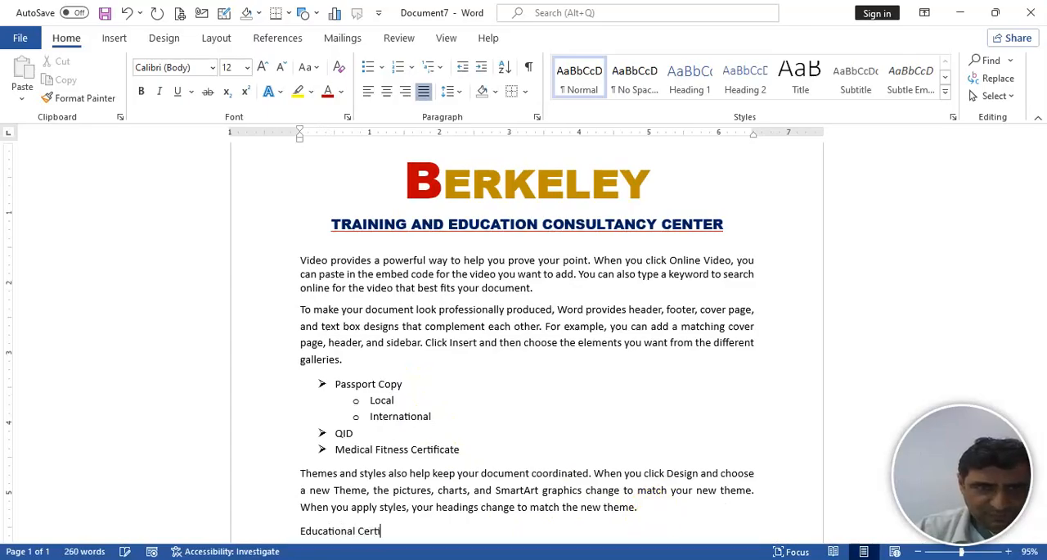
pyautogui.write('ificatges')
pyautogui.press('BackSpace')
pyautogui.press('BackSpace')
pyautogui.press('BackSpace')
pyautogui.write('es')
pyautogui.press('Return')
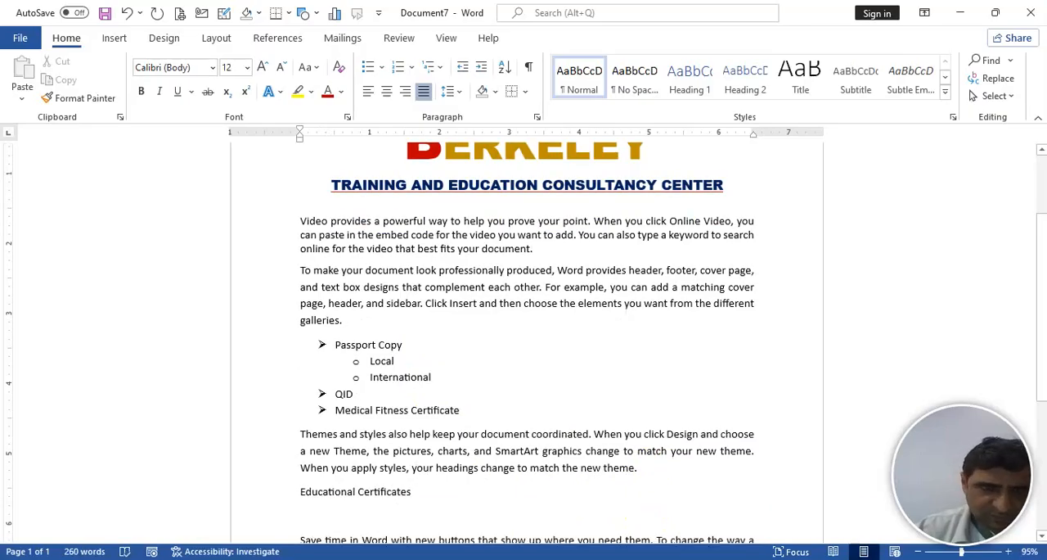
pyautogui.keyDown('shift'); pyautogui.click(658, 537); pyautogui.keyUp('shift')
pyautogui.write('T')
pyautogui.doubleClick(655, 532)
pyautogui.hotkey('ctrl', 'z')
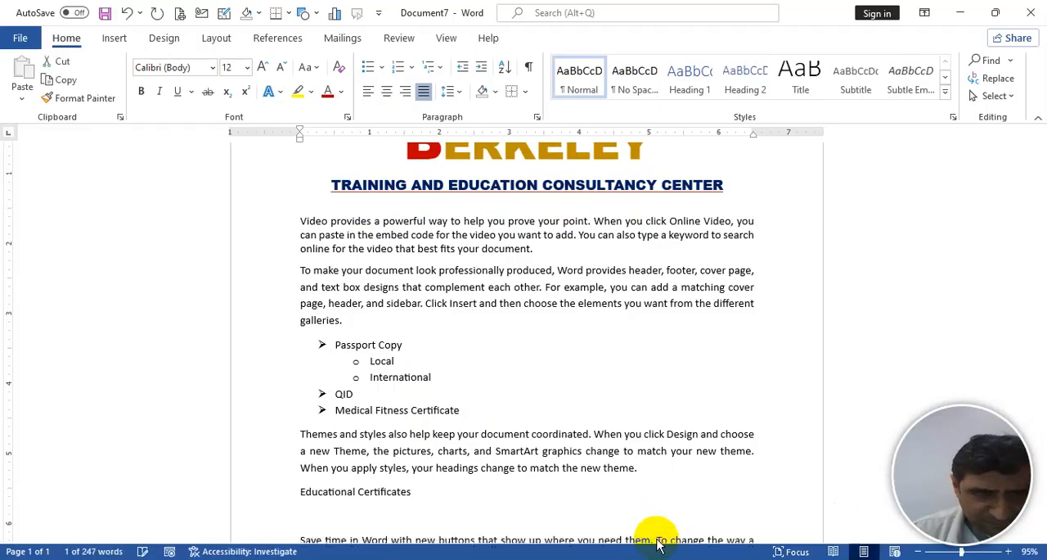
# - Add the line "Vocational Certificates" directly below "Educational Certificates", followed by an empty paragraph
pyautogui.click(413, 491)
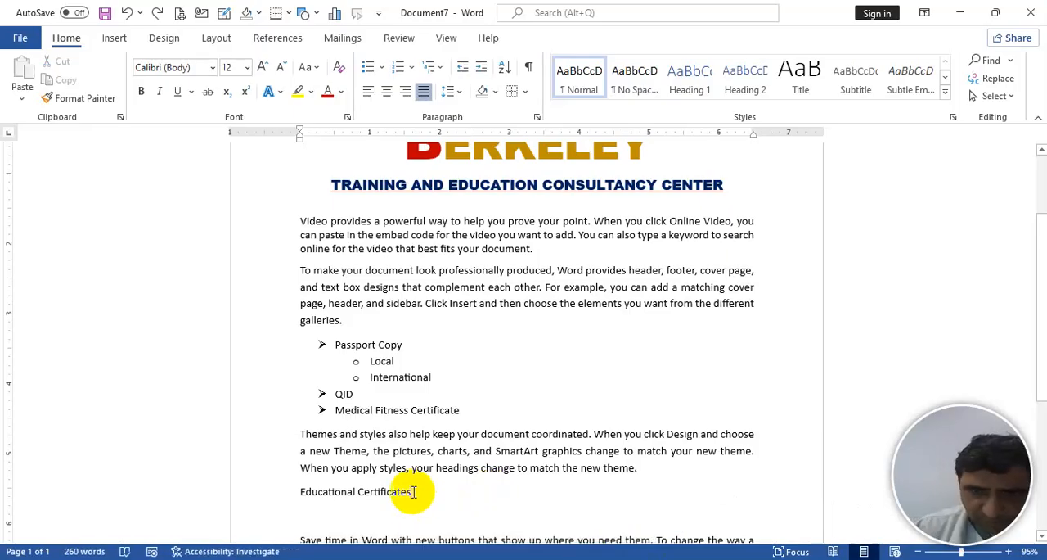
pyautogui.press('Down')
pyautogui.write('Vocat')
pyautogui.write('ion')
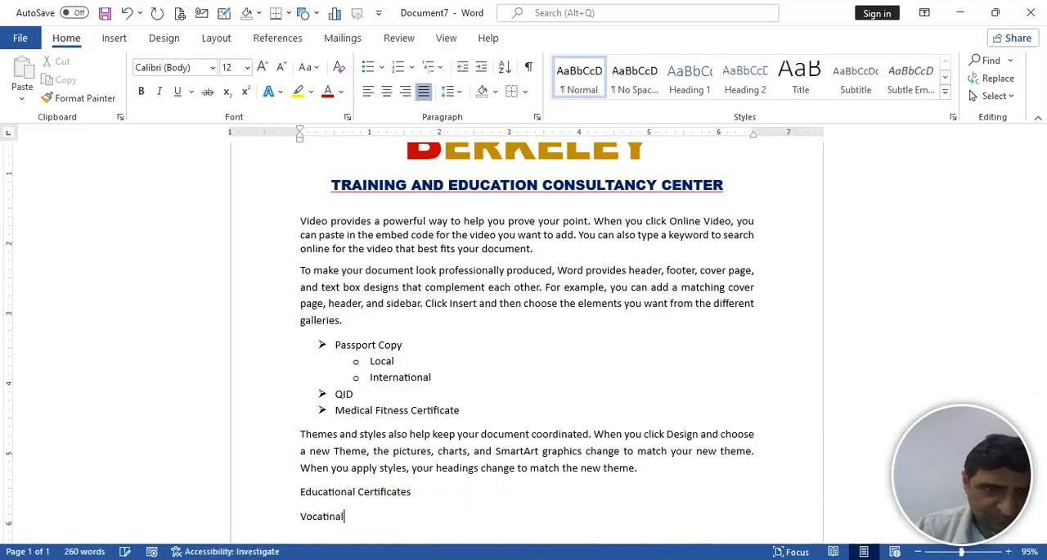
pyautogui.press('BackSpace')
pyautogui.press('BackSpace')
pyautogui.write('ion')
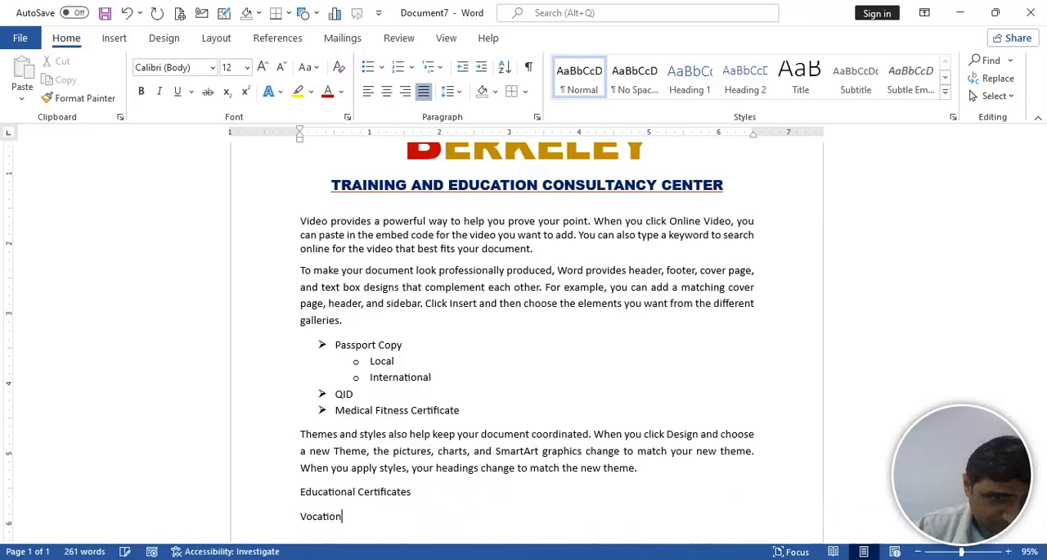
pyautogui.write('al Ce')
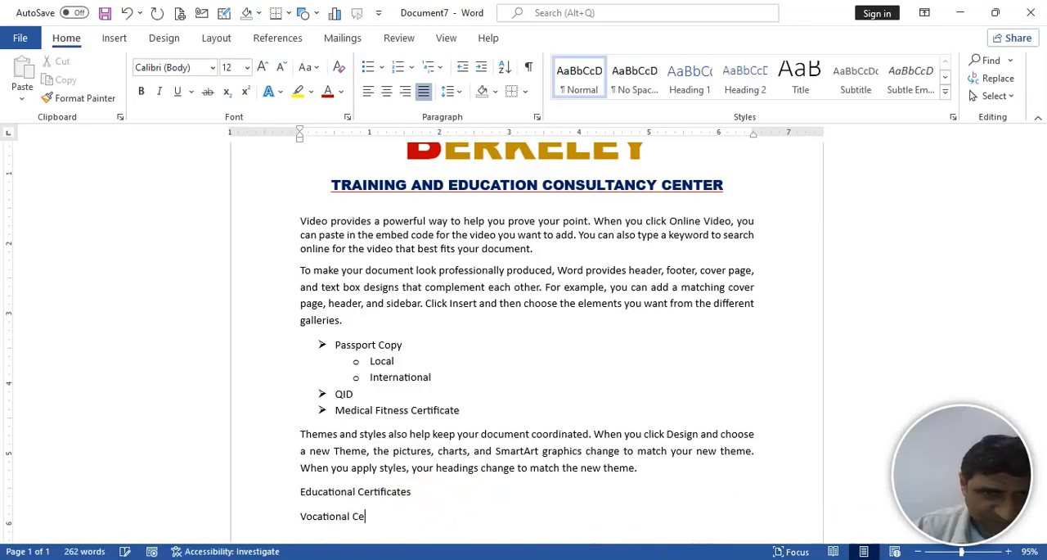
pyautogui.write('rtificates')
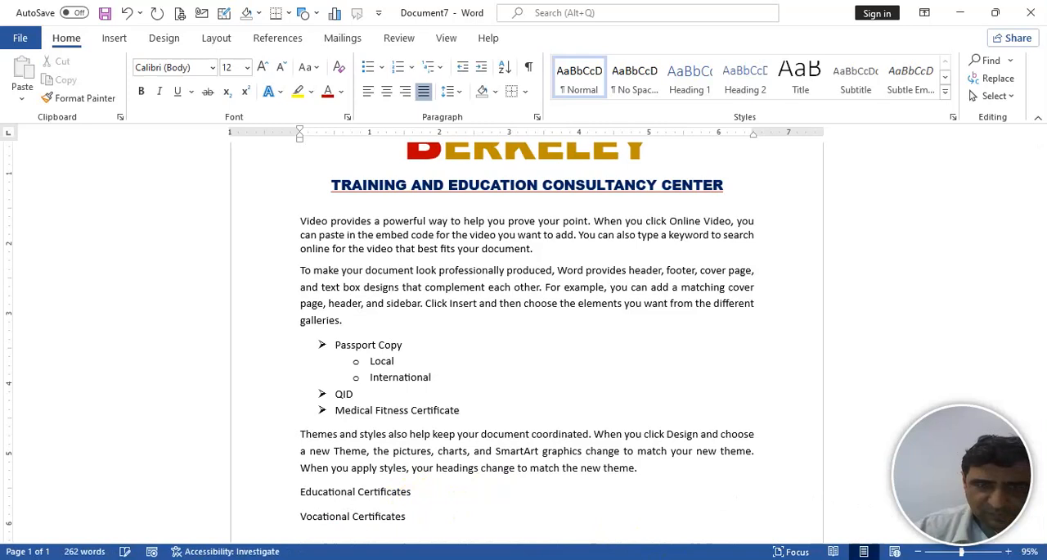
pyautogui.press('Return')
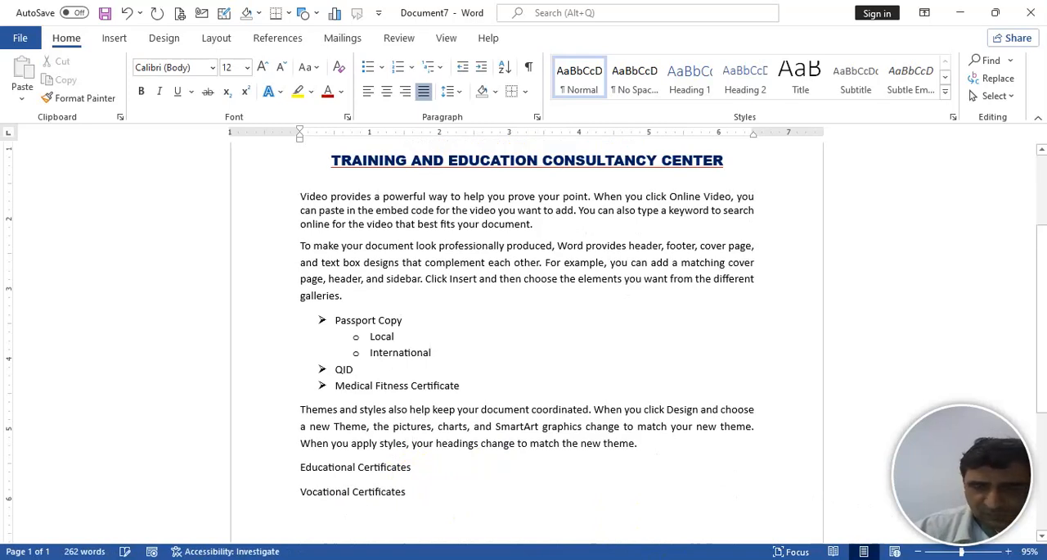
# - Remove the space after paragraph from the "Educational Certificates" and "Vocational Certificates" lines
pyautogui.hotkey('shift', 'Down')
pyautogui.hotkey('shift', 'Down')
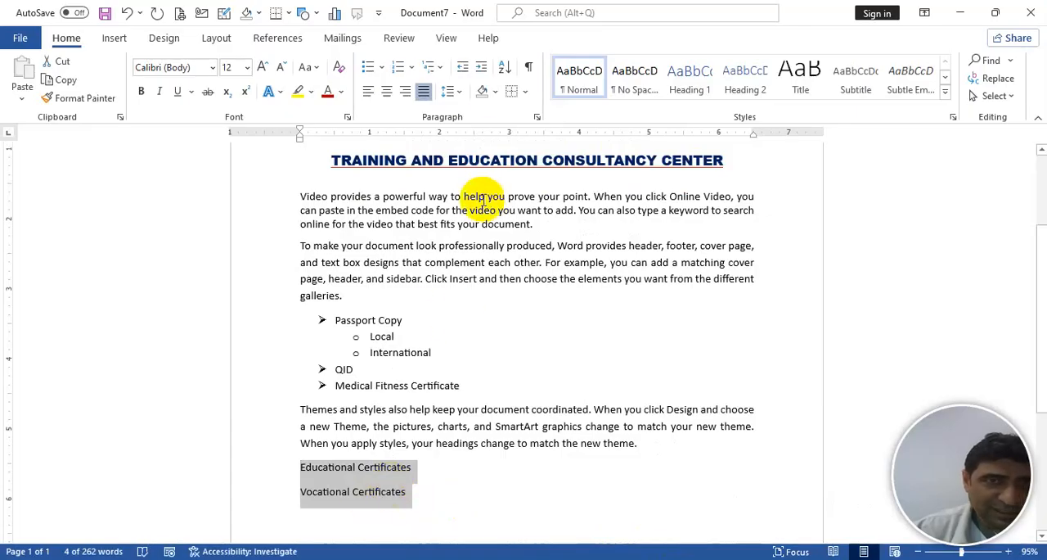
pyautogui.click(463, 92)
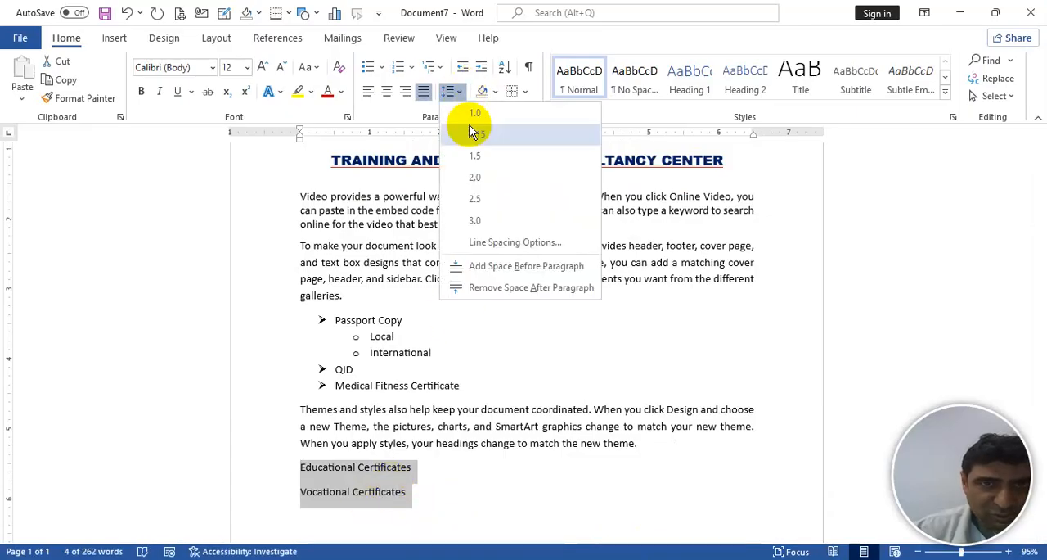
pyautogui.click(514, 288)
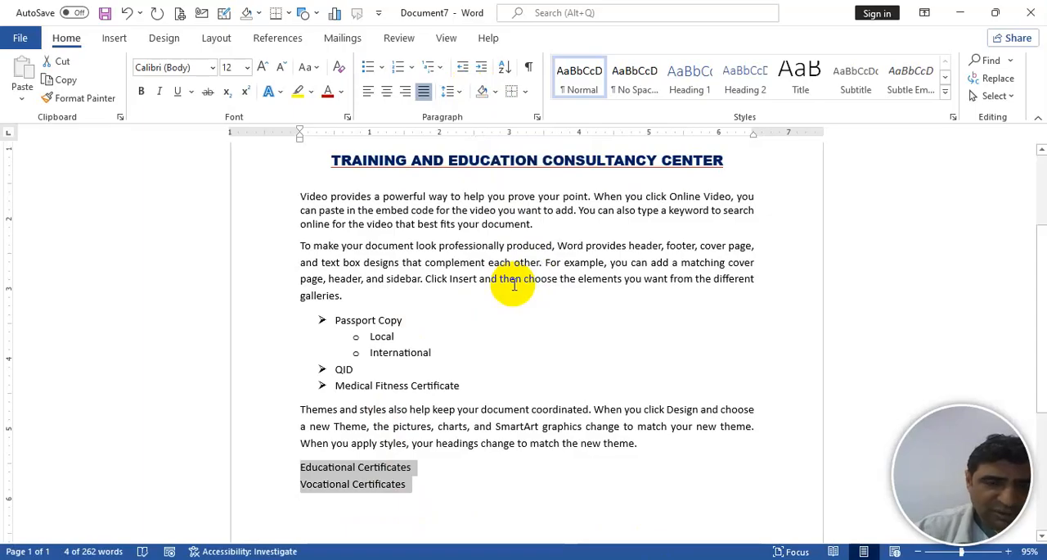
# - Try round bullets on the two certificate lines, undo them, reapply them through the On-Screen Keyboard, and remove the bullets
pyautogui.hotkey('ctrl', 'shift', 'l')
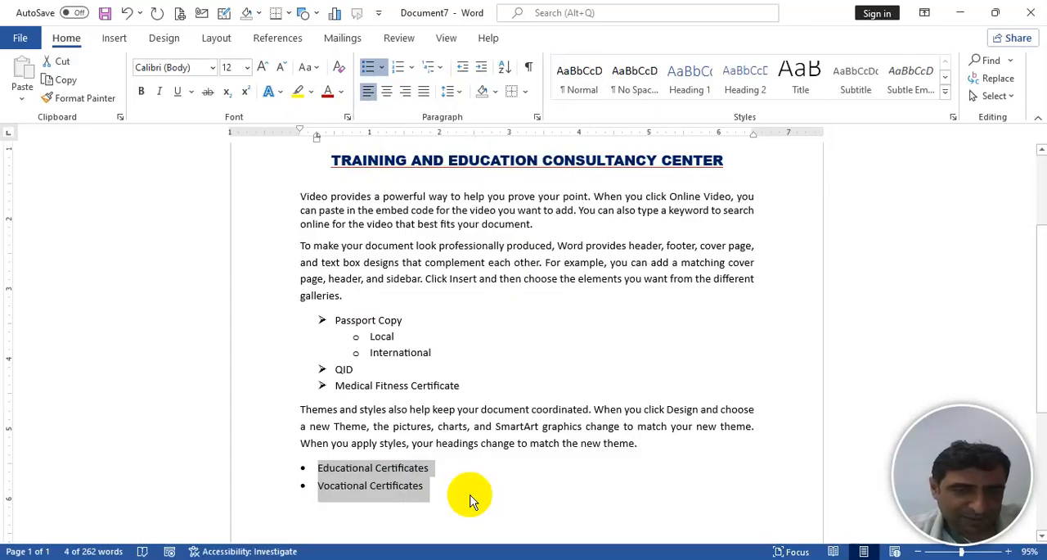
pyautogui.hotkey('ctrl', 'z')
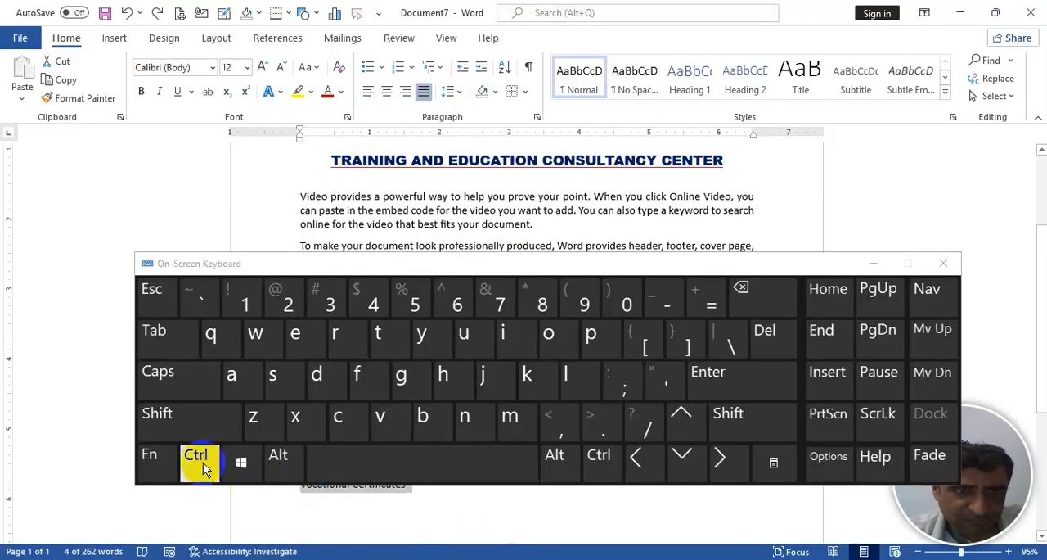
pyautogui.click(201, 462)
pyautogui.click(178, 414)
pyautogui.click(585, 385)
pyautogui.moveTo(587, 260); pyautogui.dragTo(596, 125)
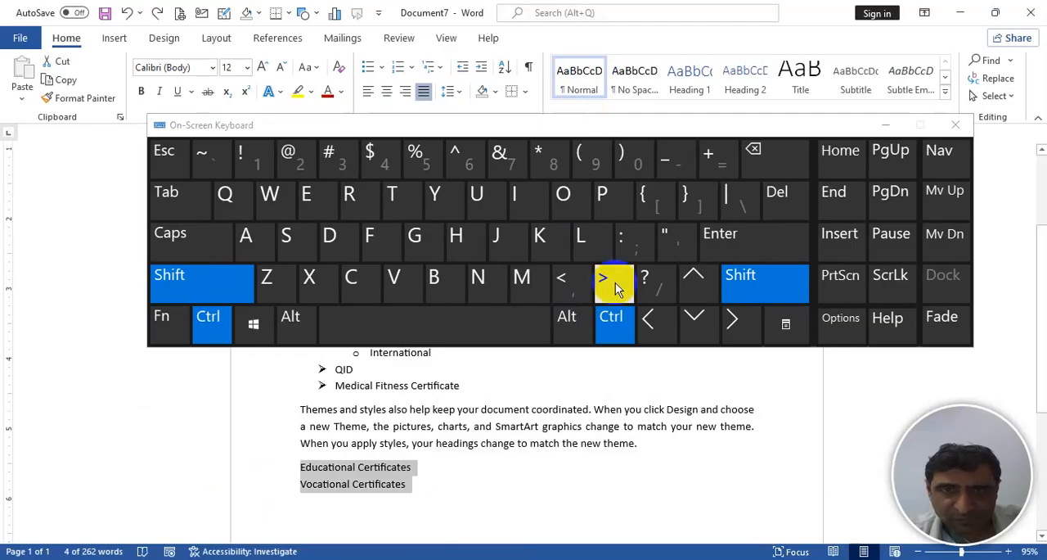
pyautogui.click(590, 237)
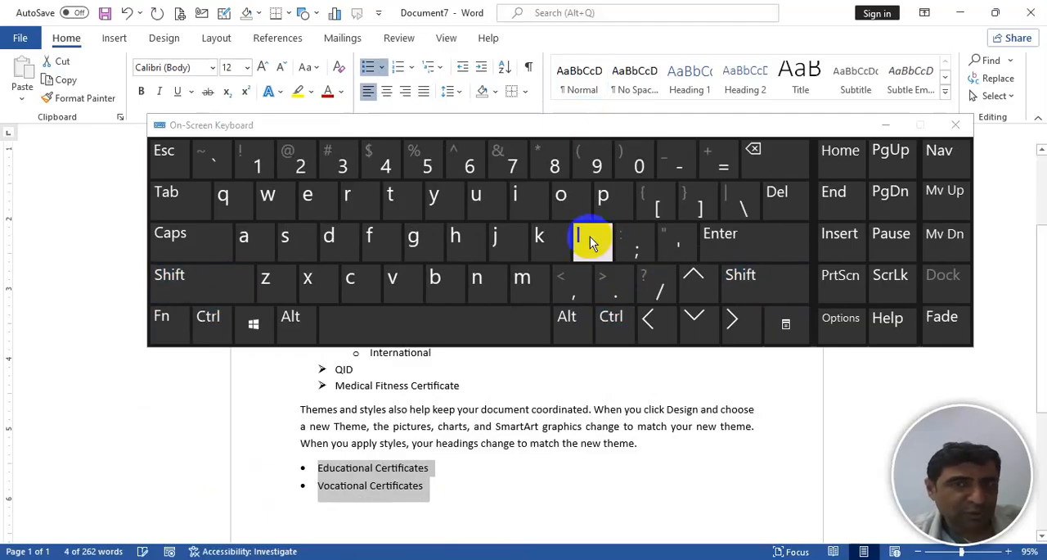
pyautogui.click(956, 124)
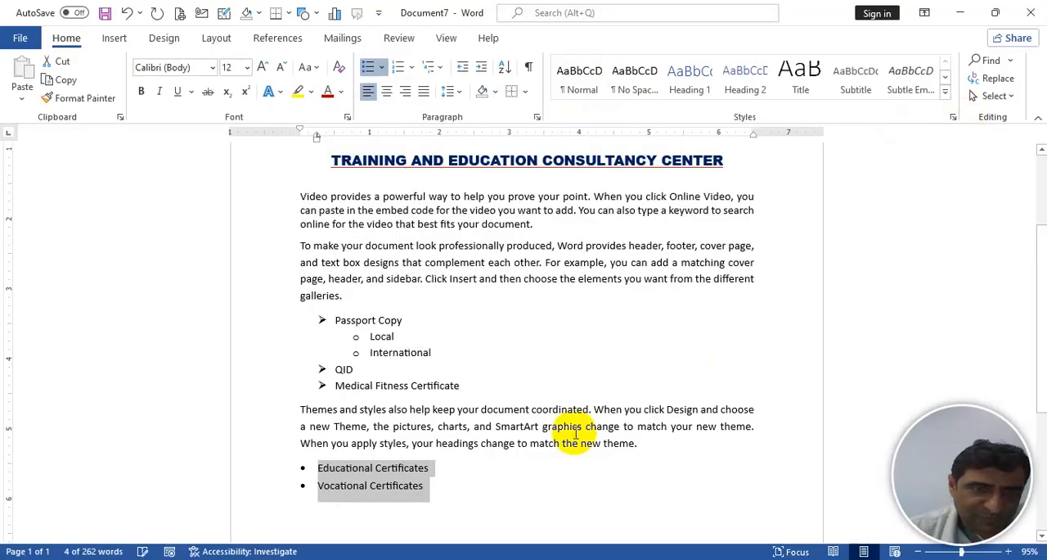
pyautogui.click(368, 67)
# - Number the "Educational Certificates" and "Vocational Certificates" lines in the 1., 2., 3. format and delete the empty paragraphs below them
pyautogui.click(412, 491)
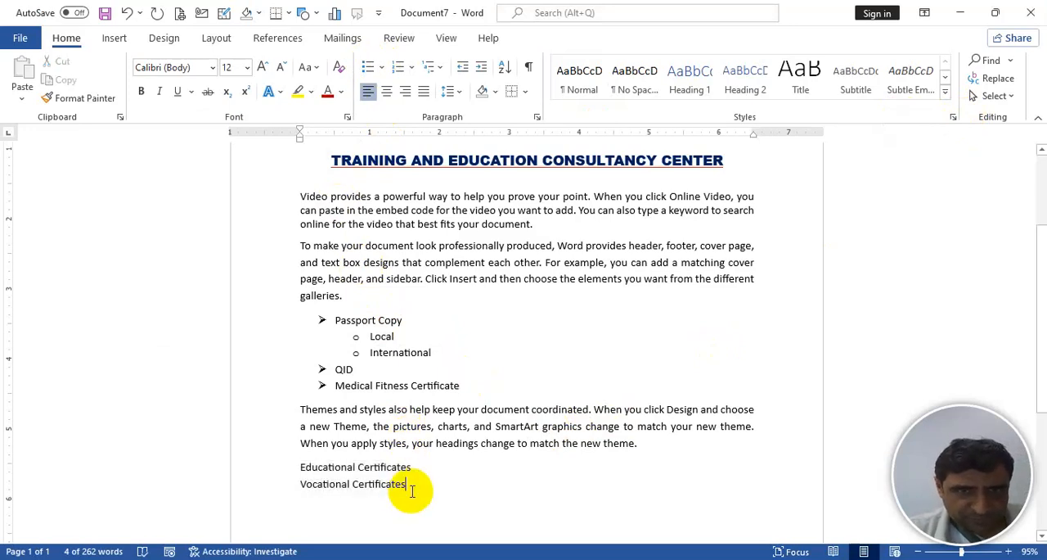
pyautogui.press('Return')
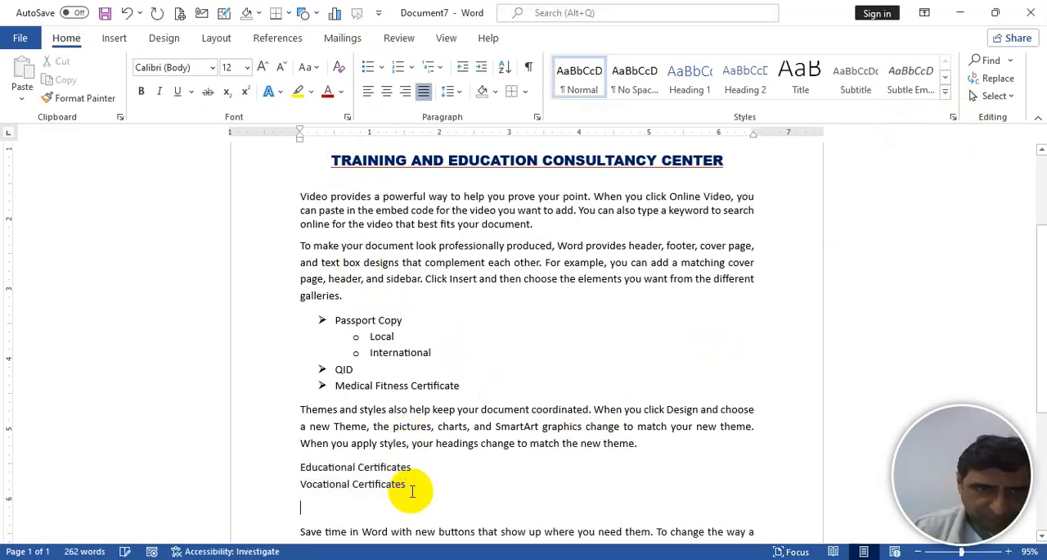
pyautogui.moveTo(301, 466); pyautogui.dragTo(404, 487)
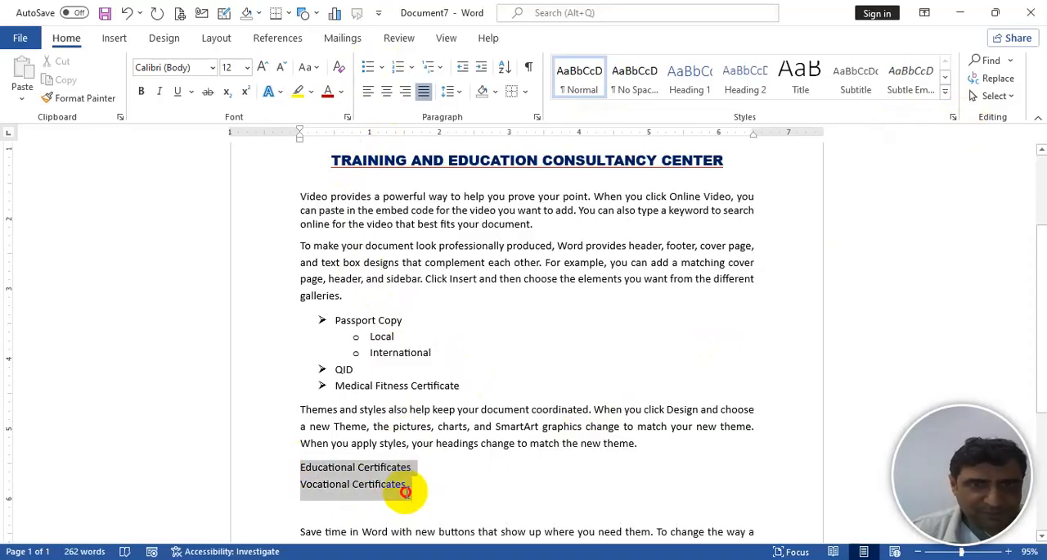
pyautogui.click(397, 68)
pyautogui.click(413, 68)
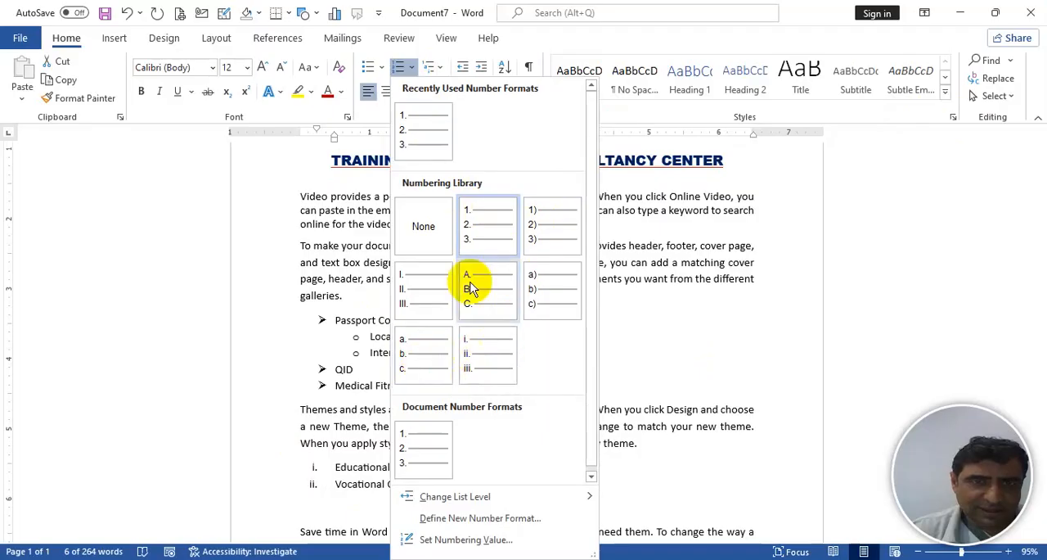
pyautogui.click(479, 236)
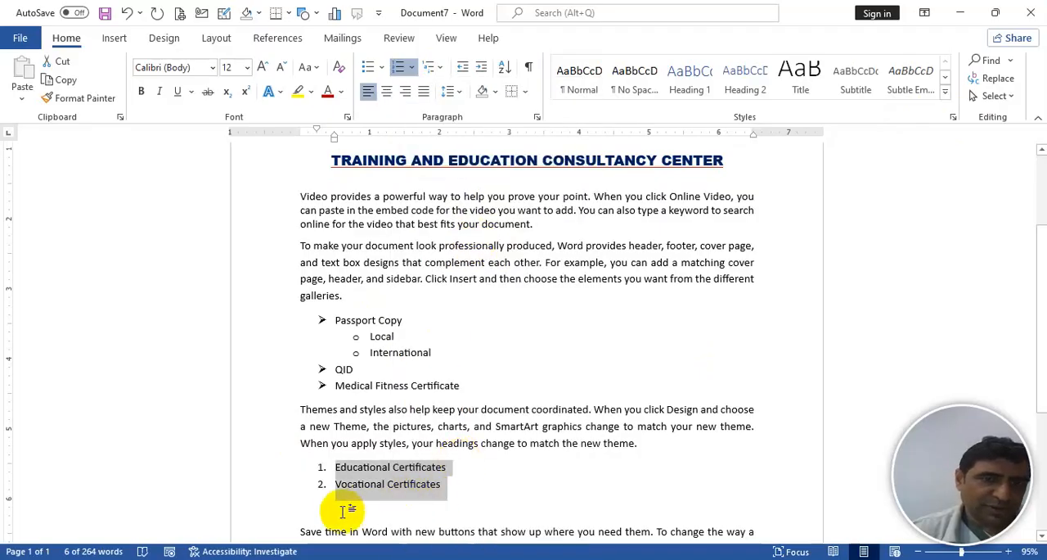
pyautogui.click(337, 509)
pyautogui.press('Delete')
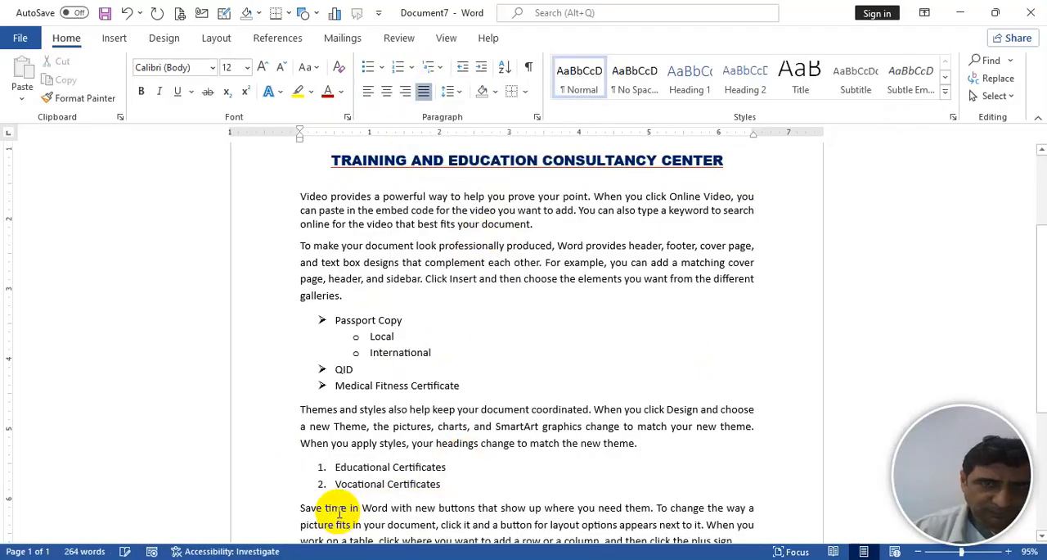
pyautogui.hotkey('ctrl', 'End')
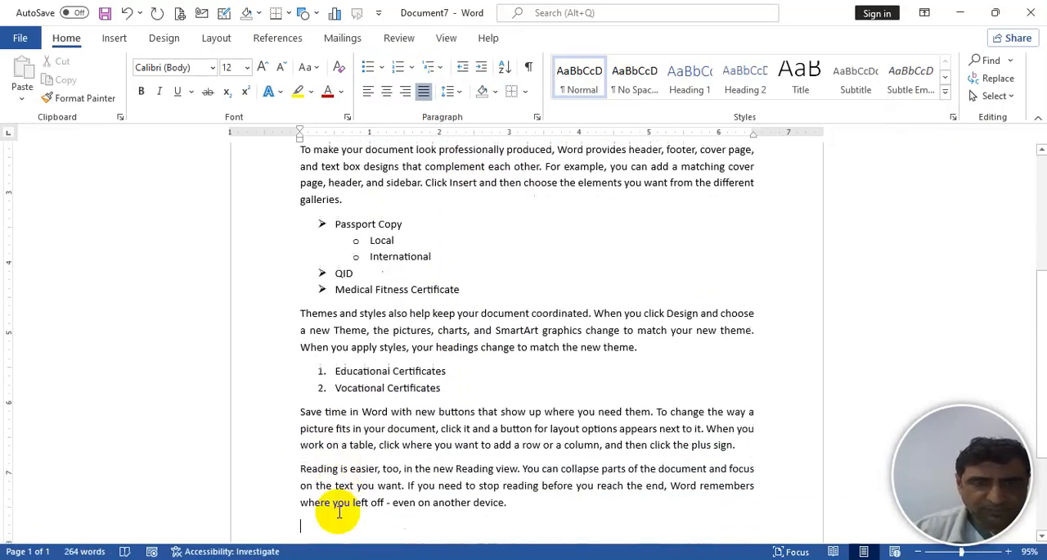
pyautogui.hotkey('ctrl', 'Home')
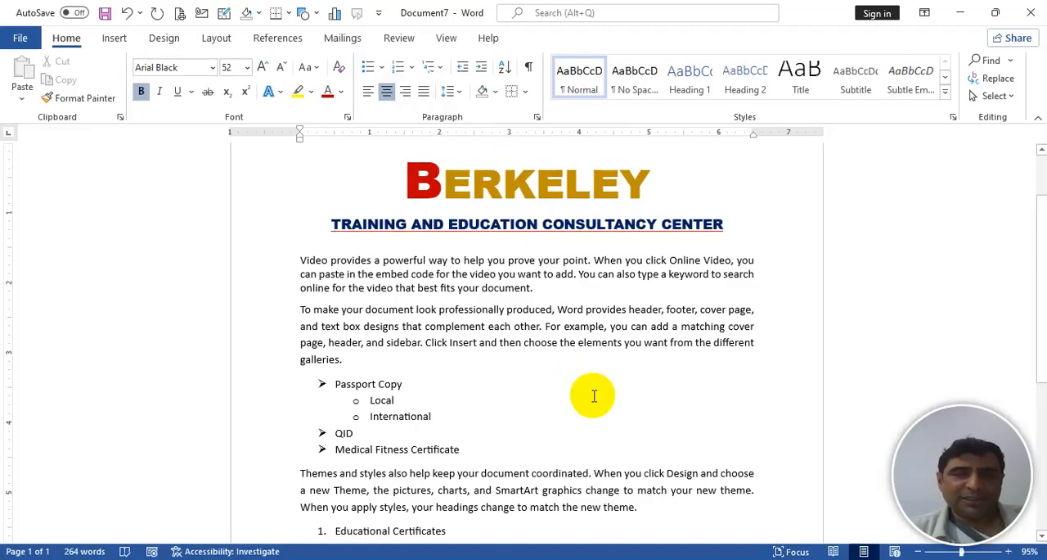
pyautogui.click(531, 385)
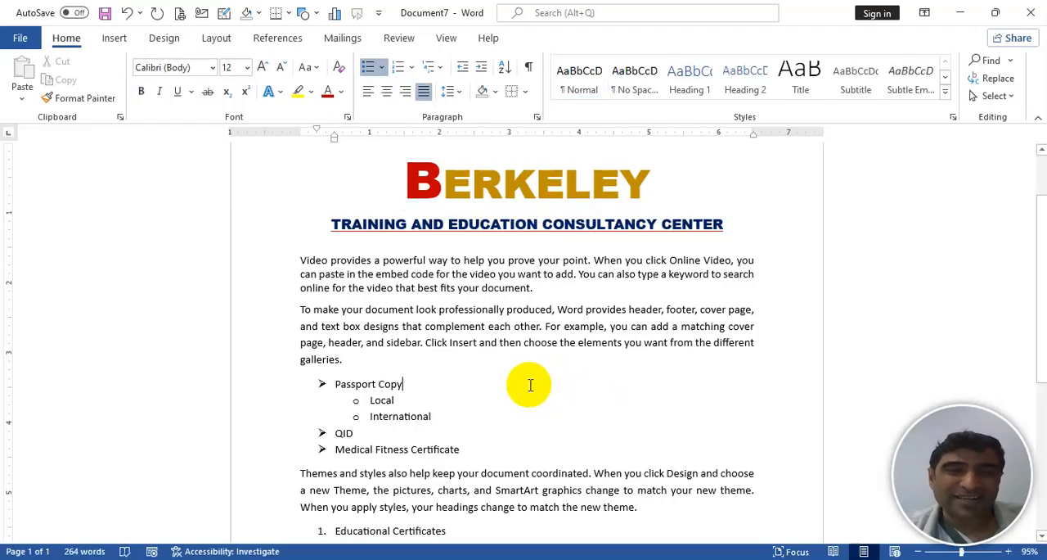